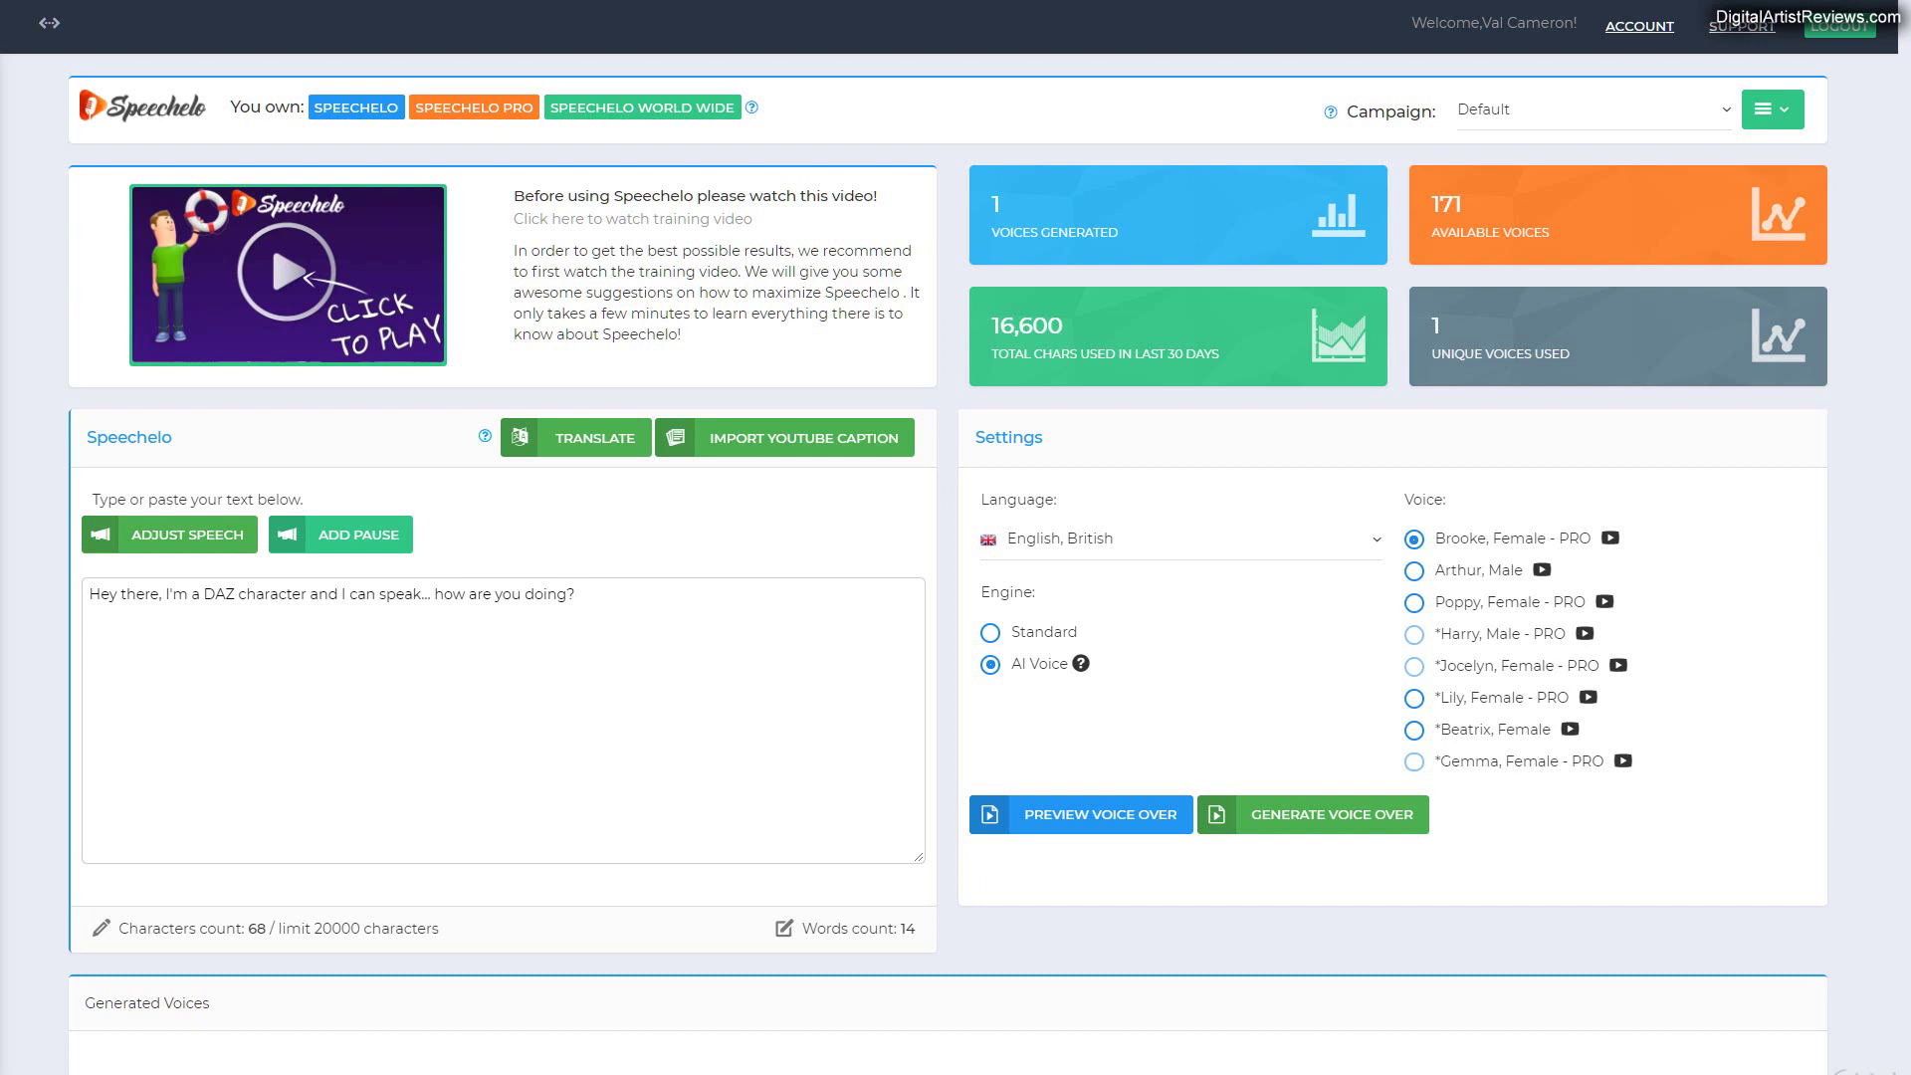
# Step: Preview the DAZ character text as a voice over with the British English AI voice Brooke, and close the audio preview
pyautogui.moveTo(239, 594); pyautogui.dragTo(247, 594)
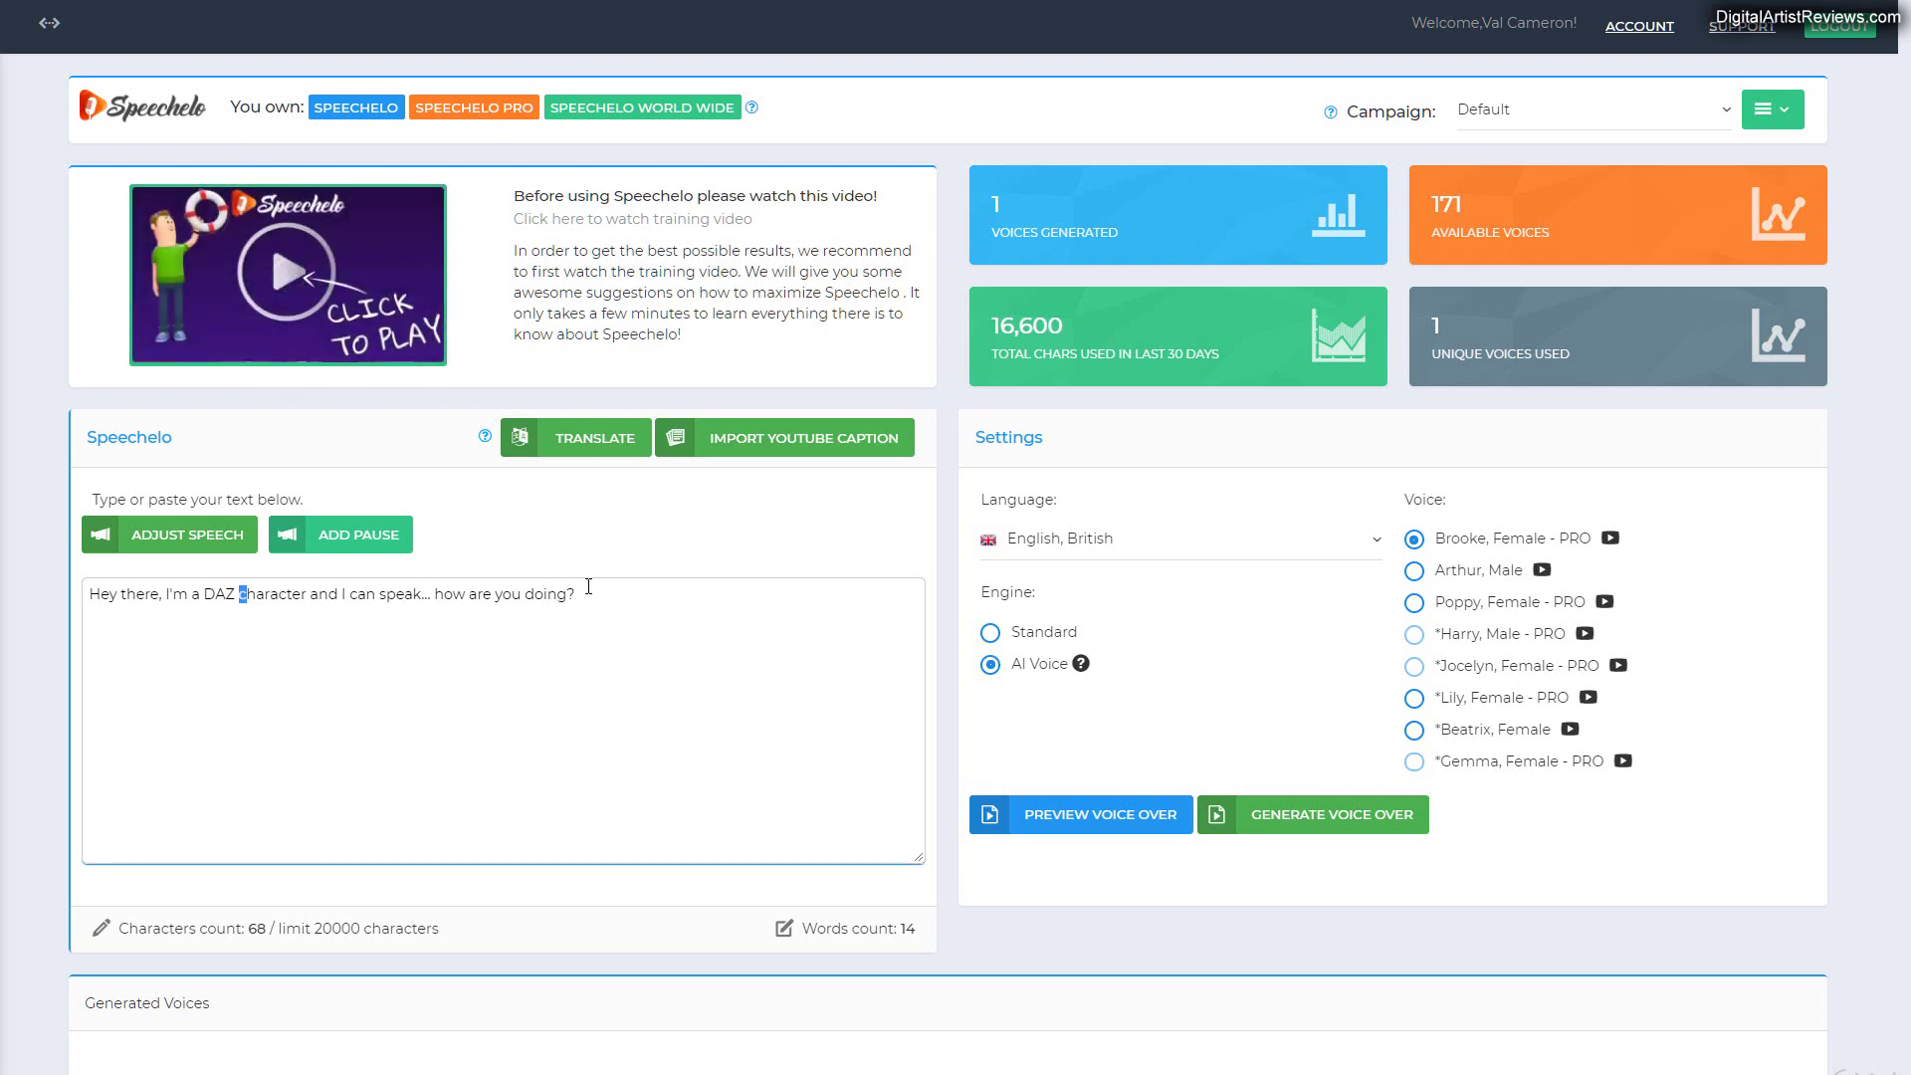
pyautogui.moveTo(590, 586); pyautogui.dragTo(82, 622)
pyautogui.click(138, 685)
pyautogui.click(1071, 819)
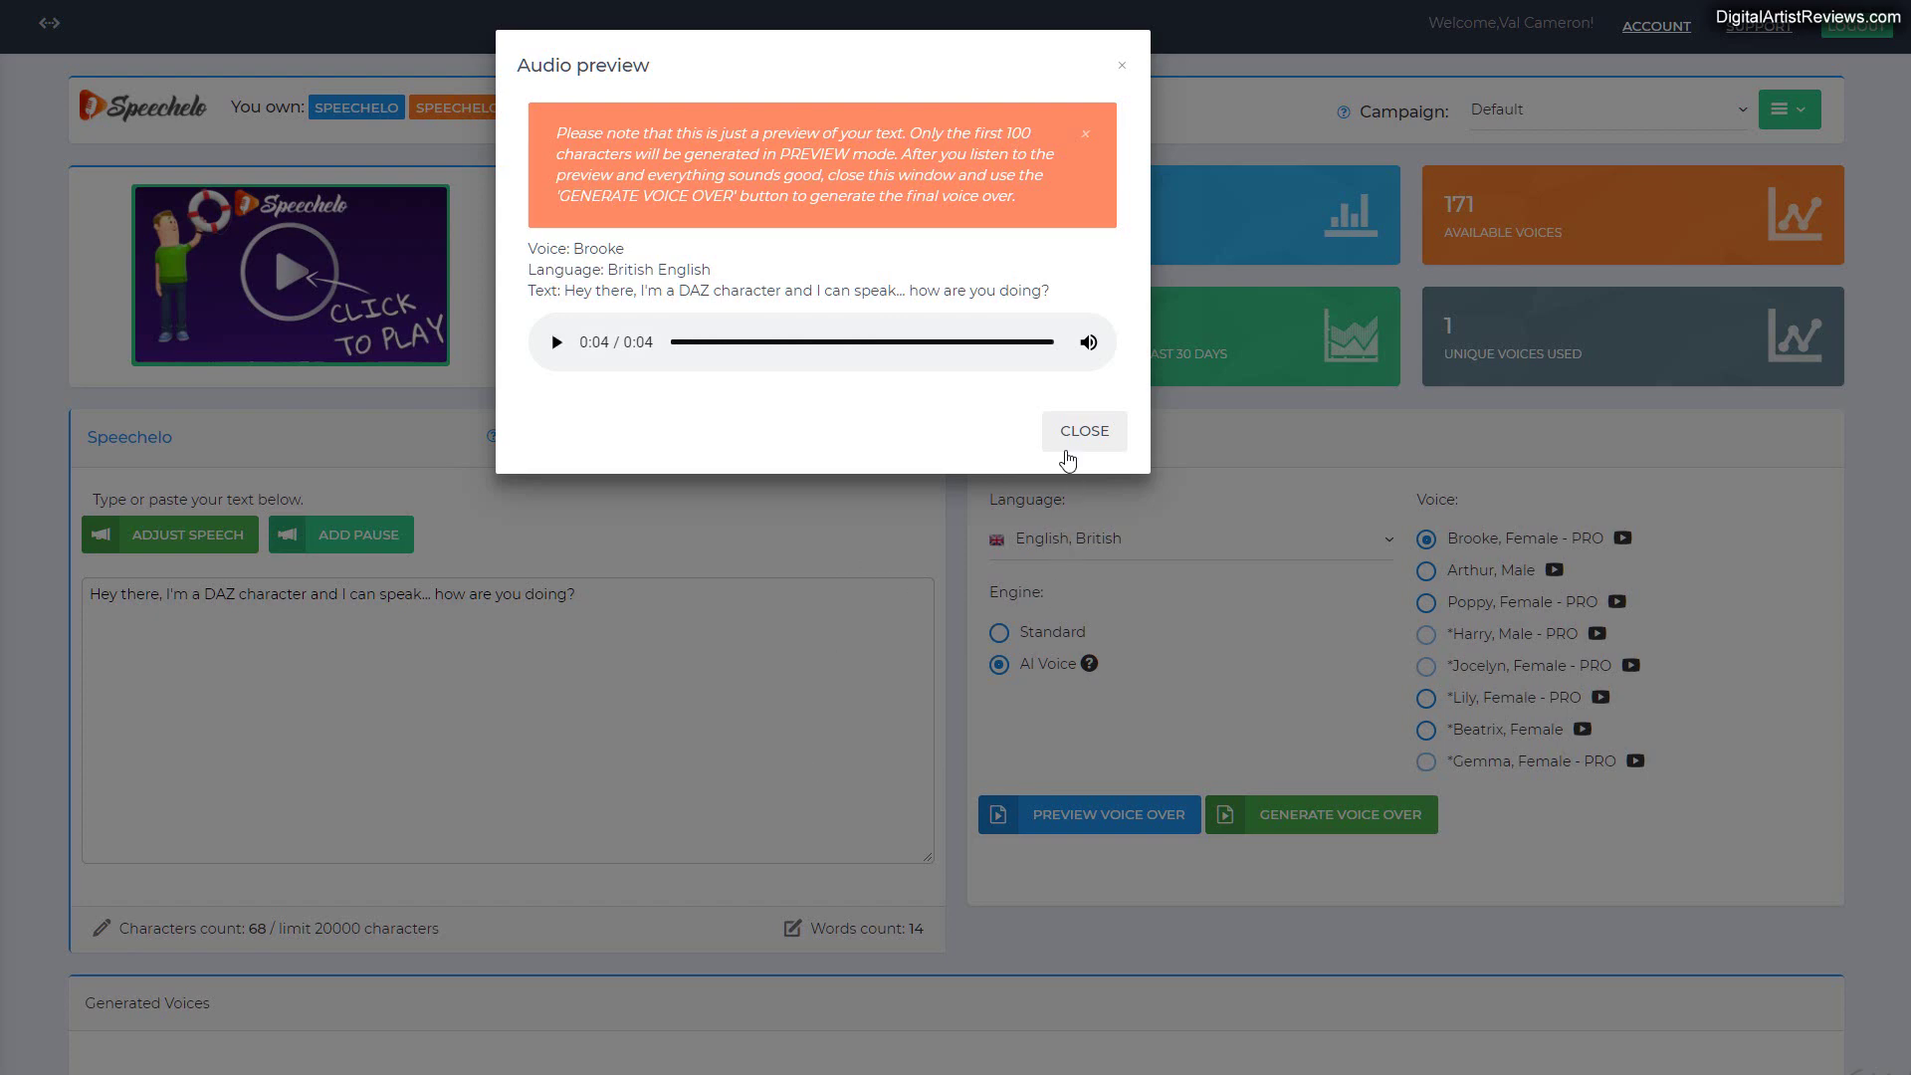
pyautogui.click(1071, 438)
# Step: Play the generated Brooke recording from the Generated Voices list and close its audio preview
pyautogui.scroll(-2, 812, 676)
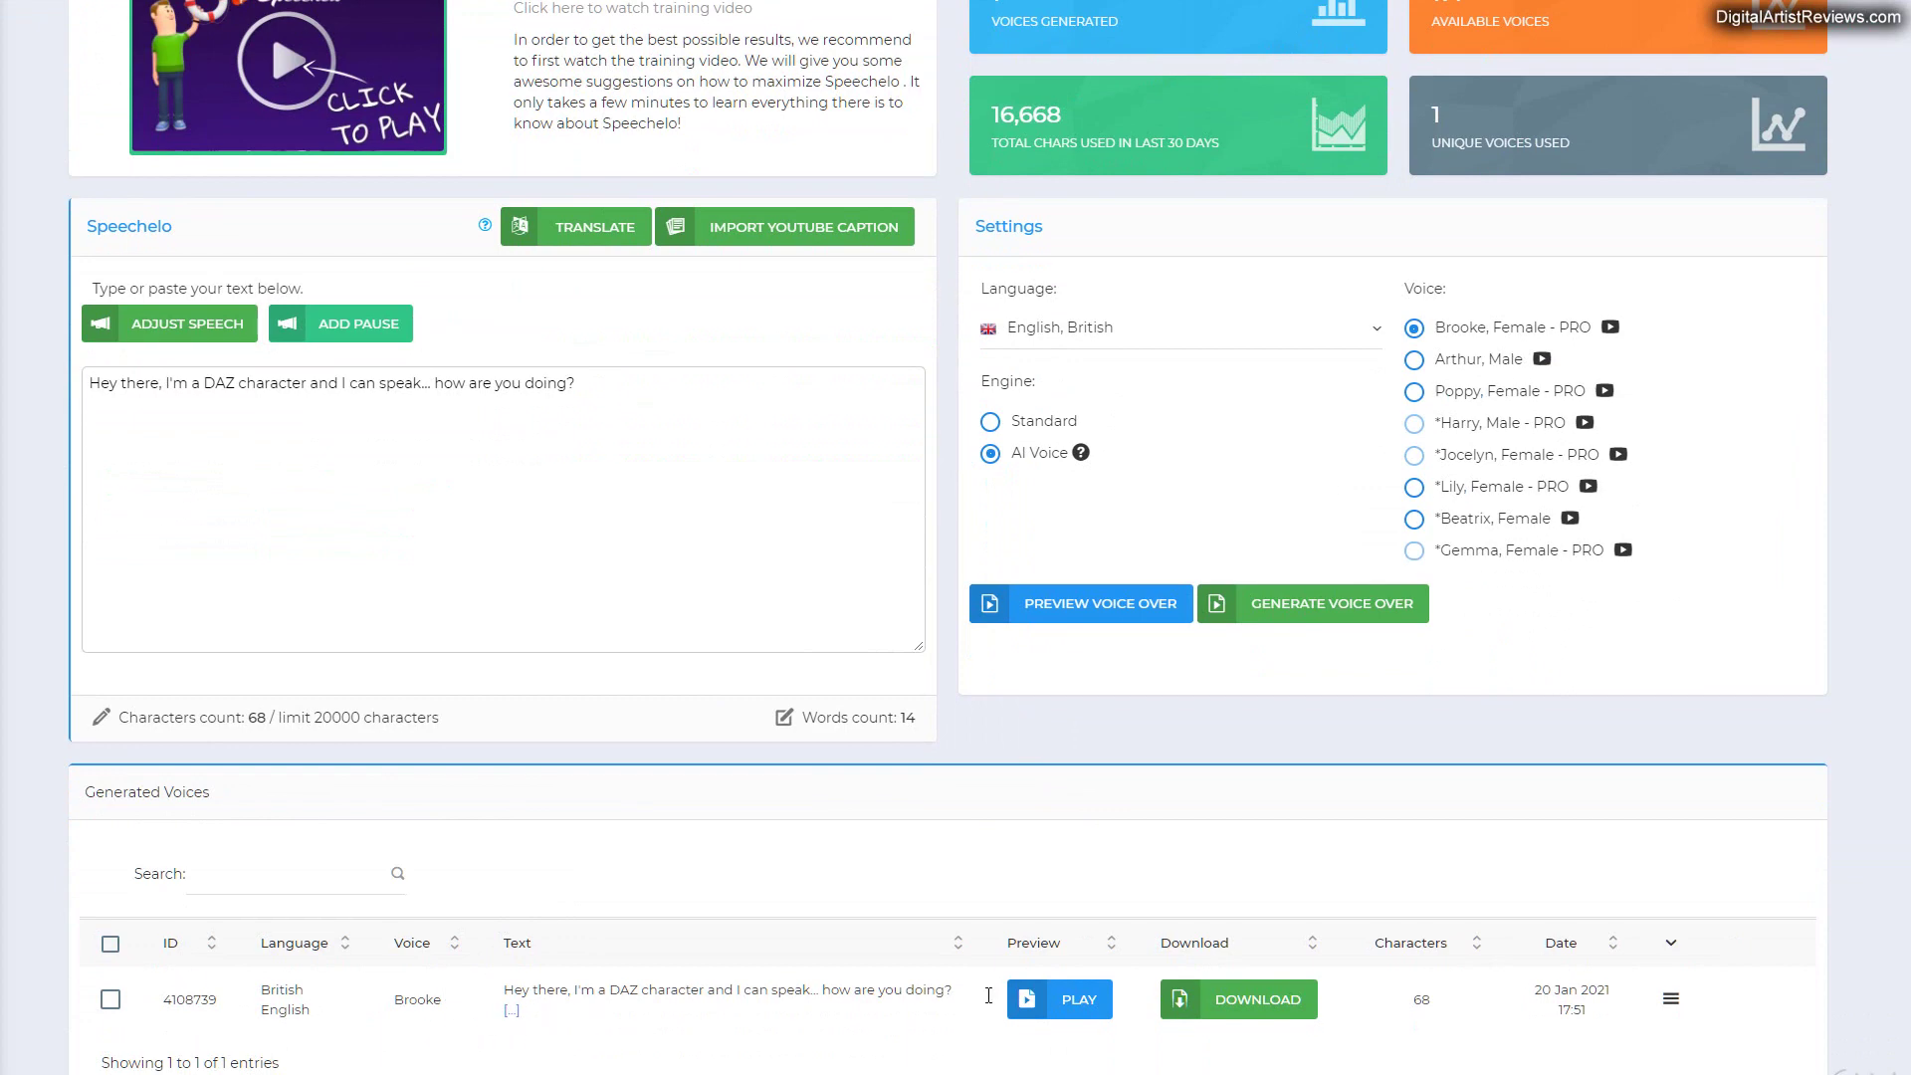
pyautogui.click(1074, 999)
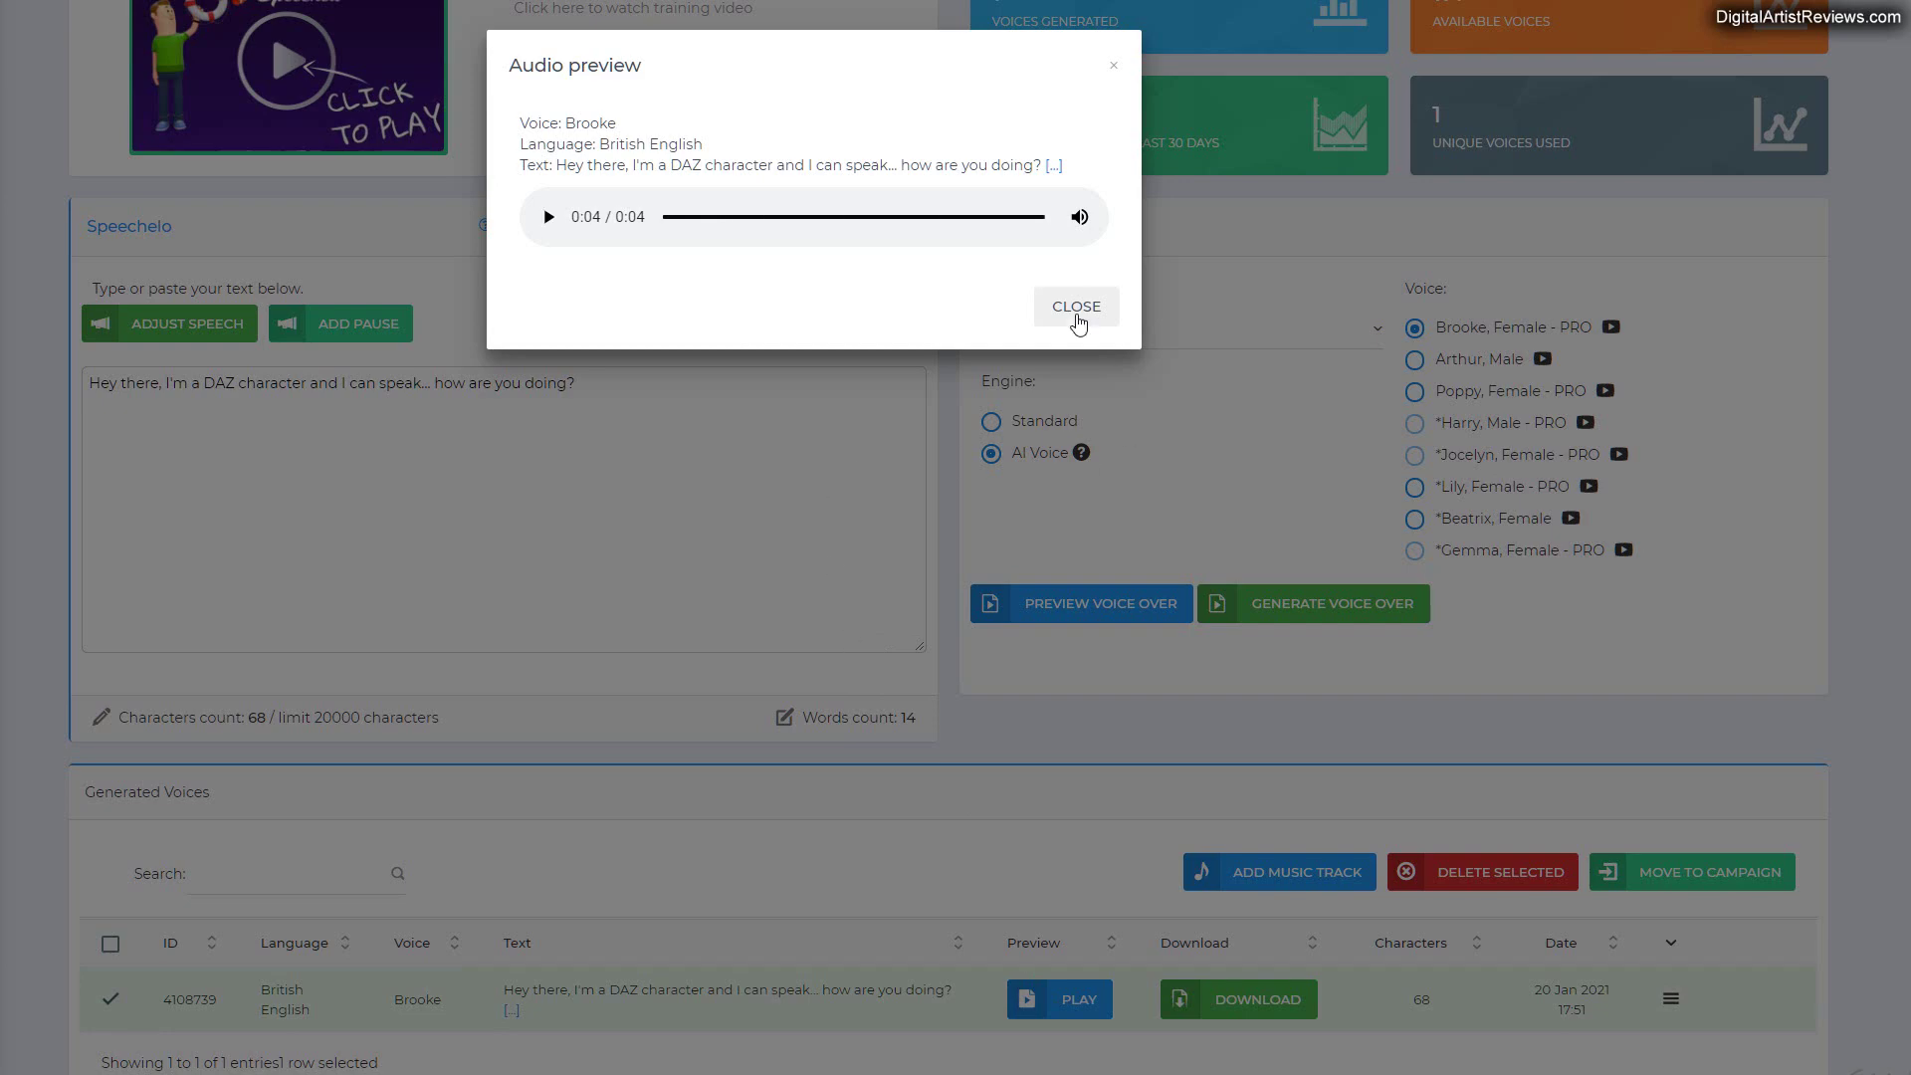
pyautogui.click(1073, 308)
# Step: Set the language to English, Canada with the AI Voice engine, preview the voice over with Sophia, and close the preview
pyautogui.scroll(2, 665, 680)
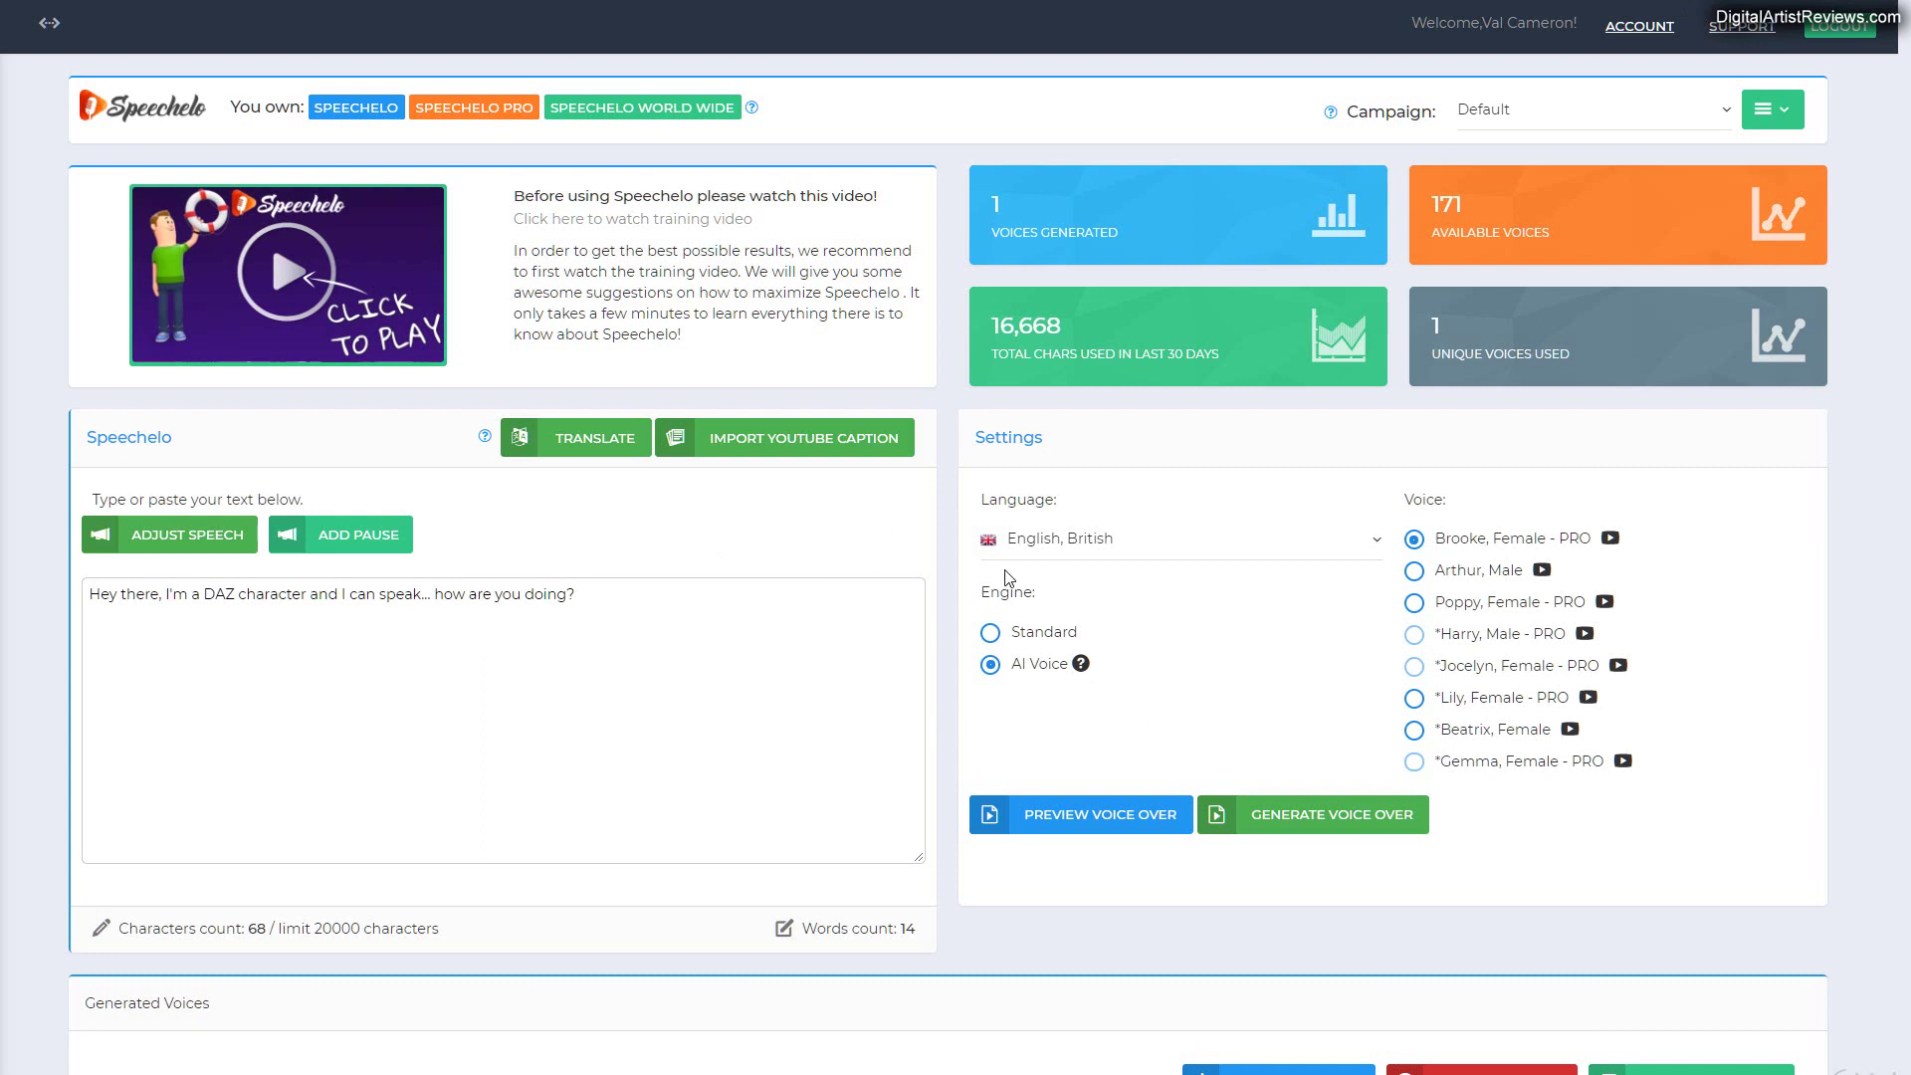
pyautogui.click(1375, 543)
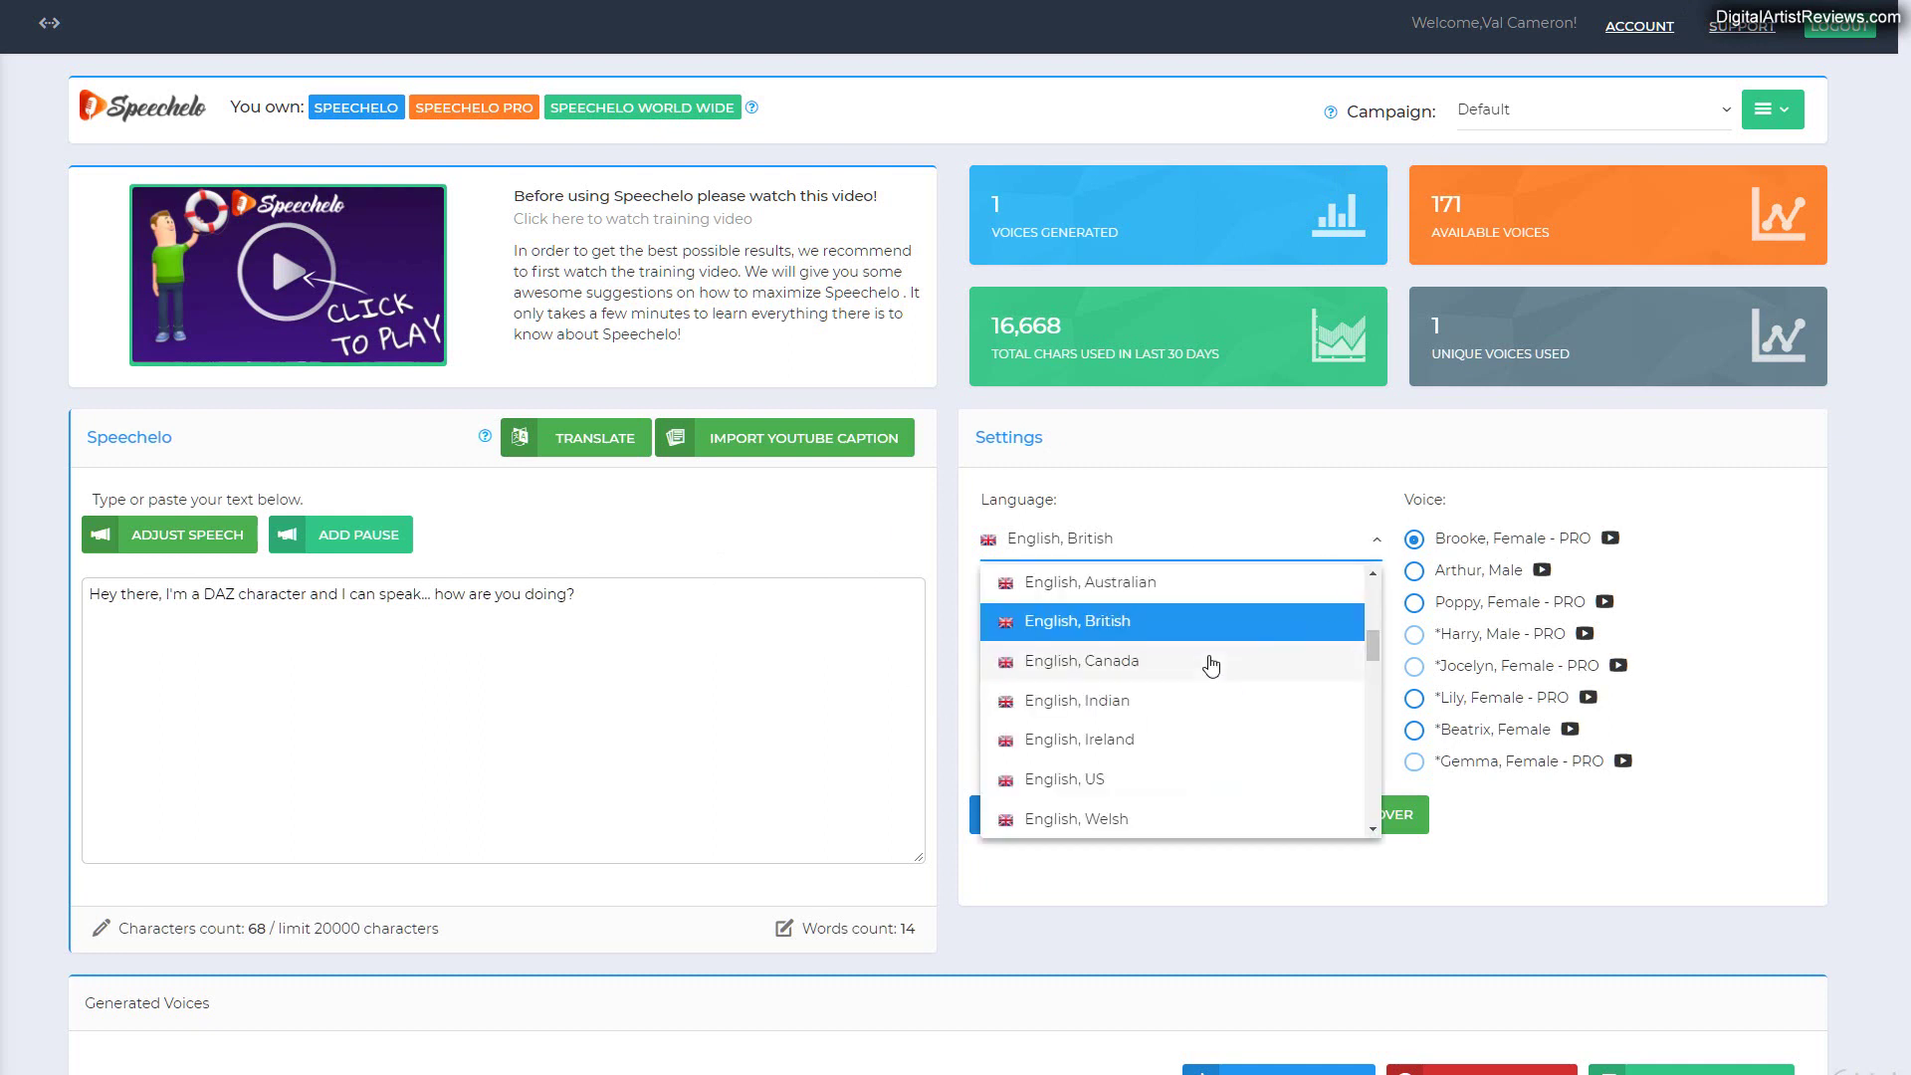
pyautogui.click(1140, 667)
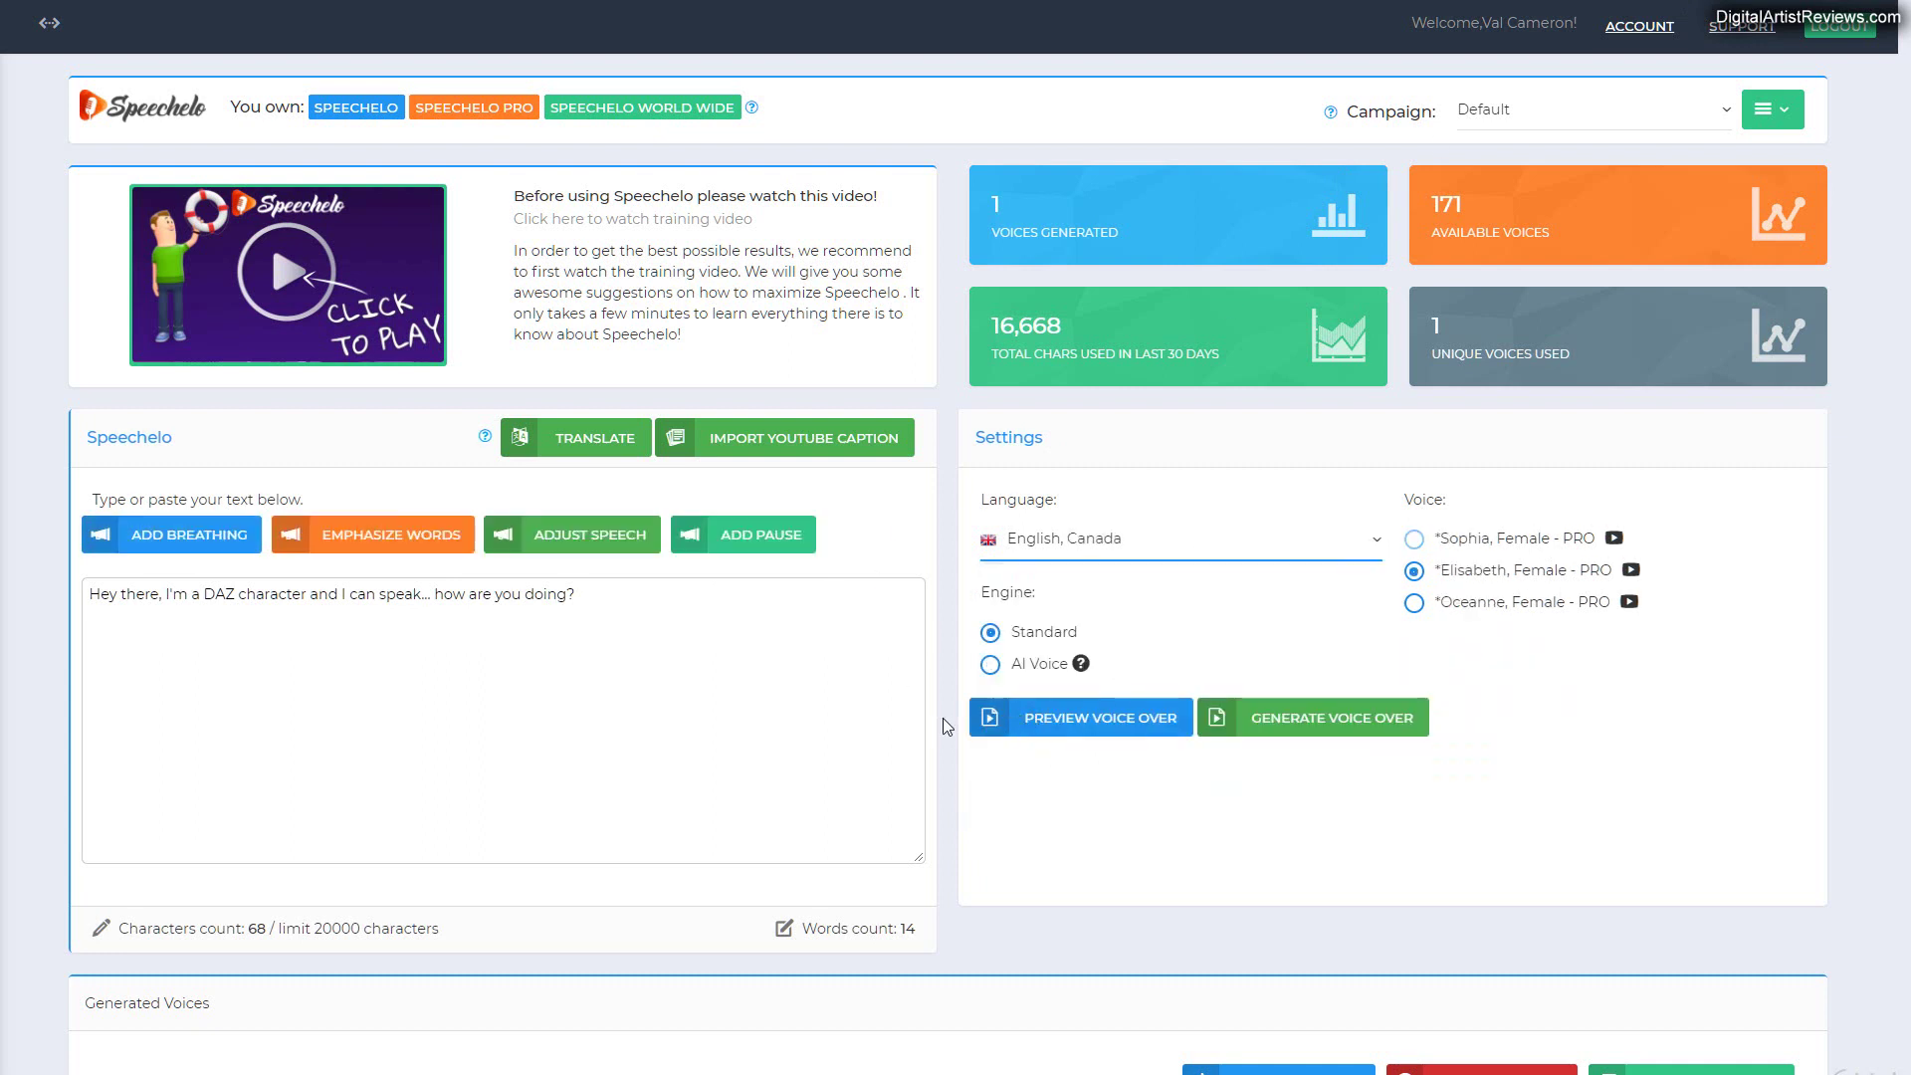
pyautogui.click(990, 664)
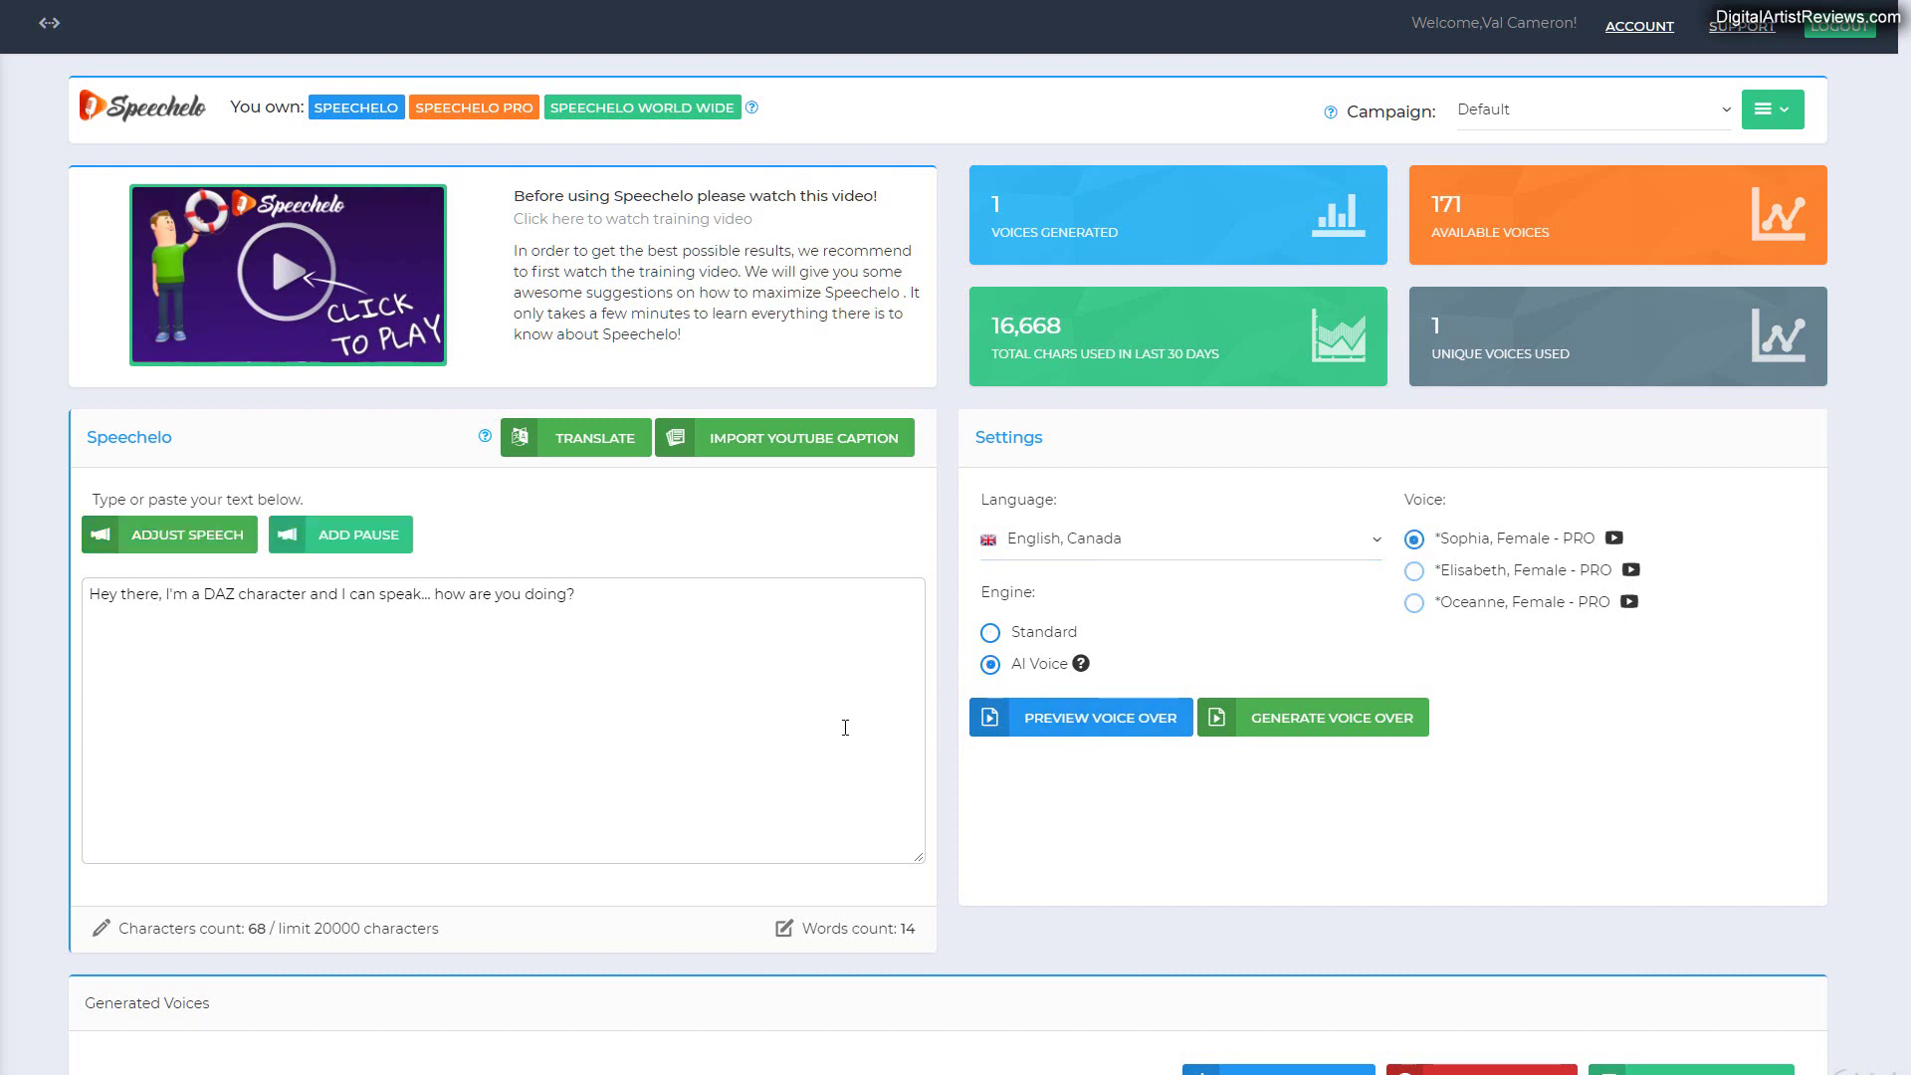
pyautogui.click(1075, 725)
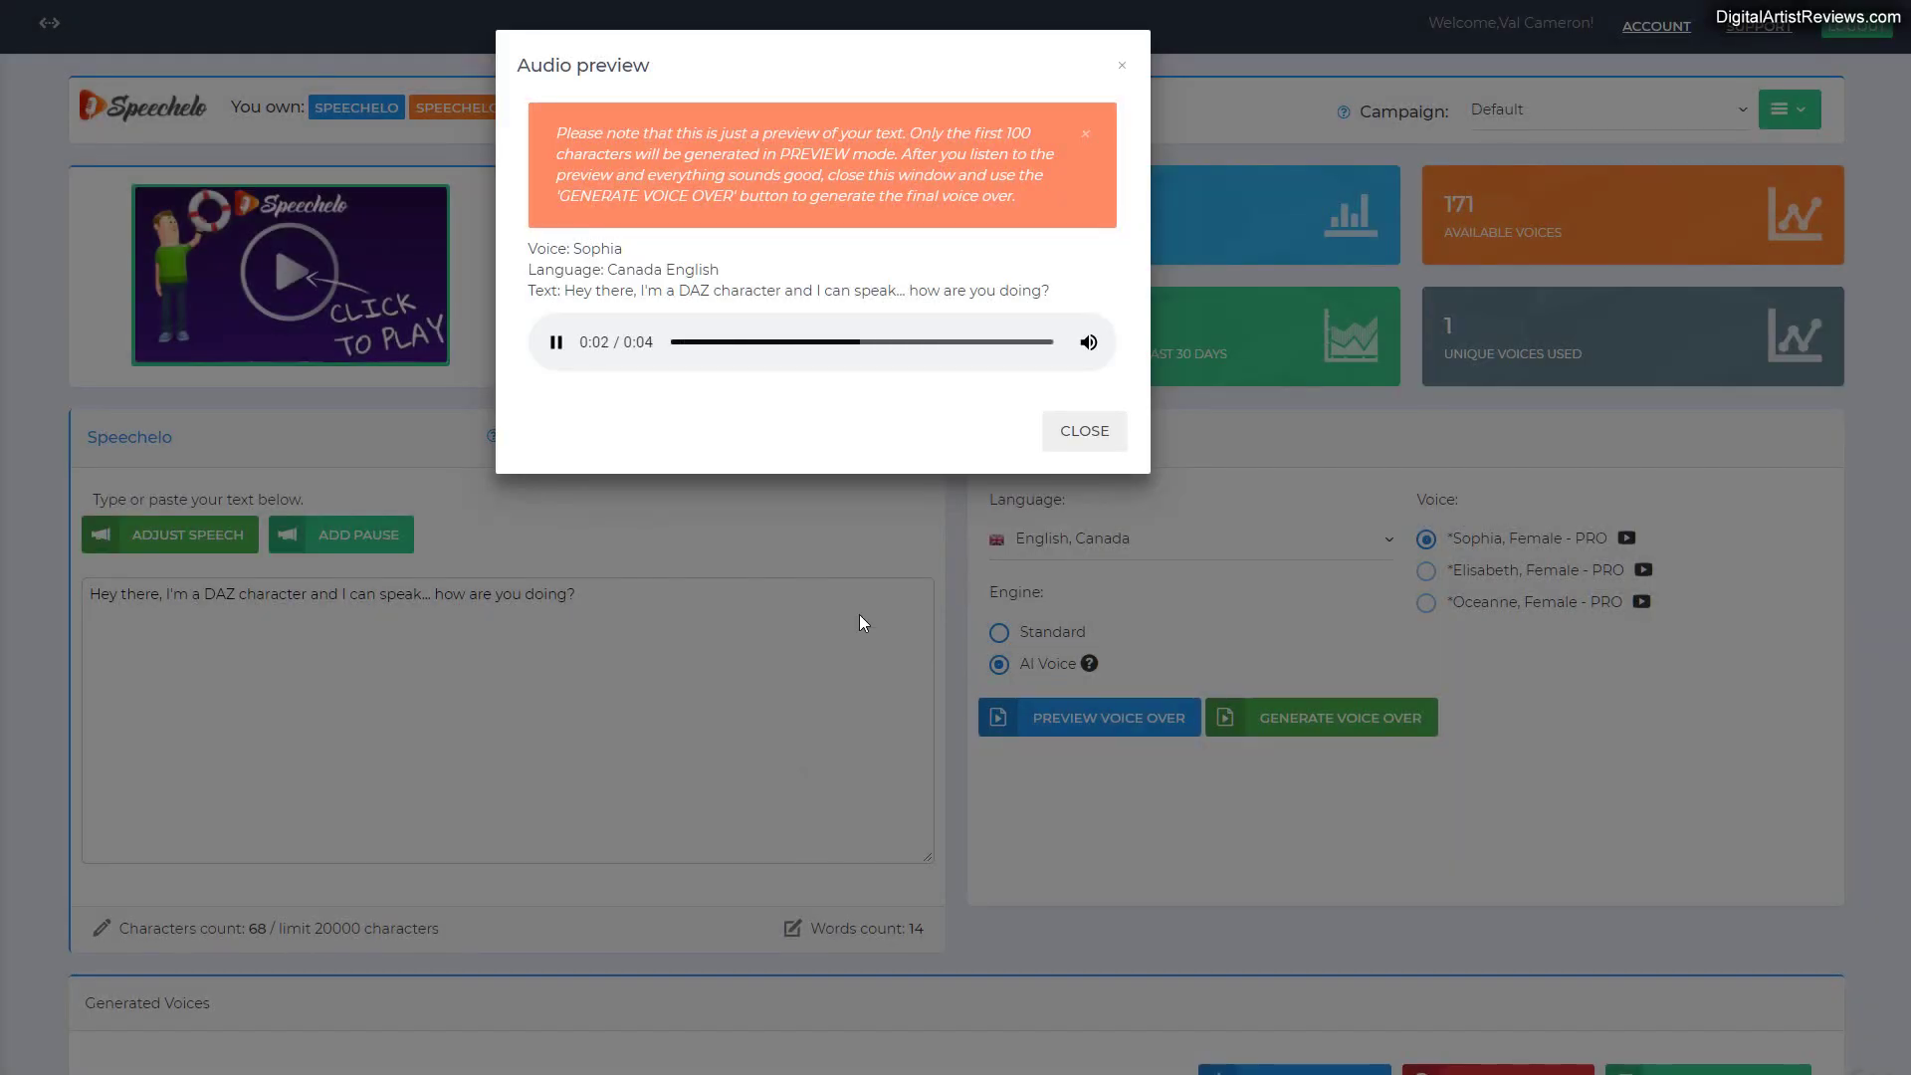
pyautogui.click(1072, 430)
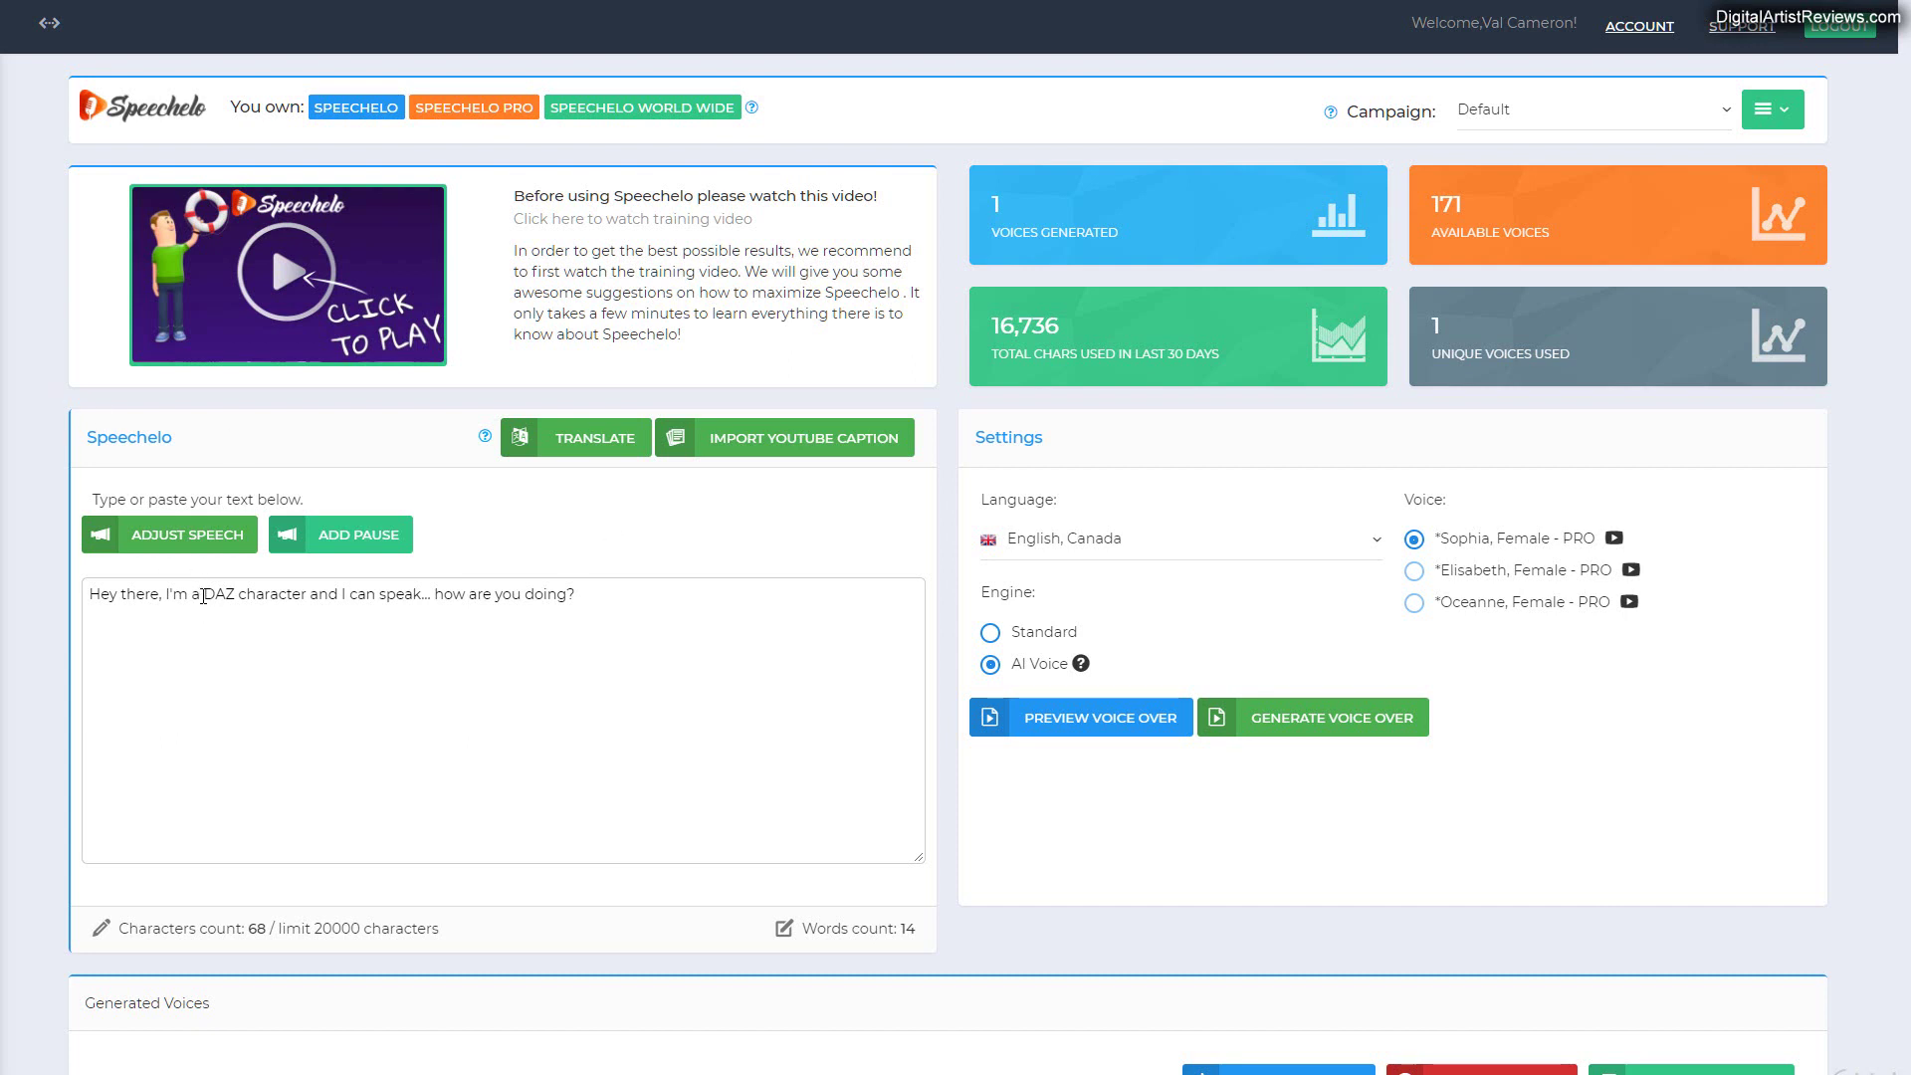
pyautogui.moveTo(202, 596); pyautogui.dragTo(256, 595)
pyautogui.click(365, 594)
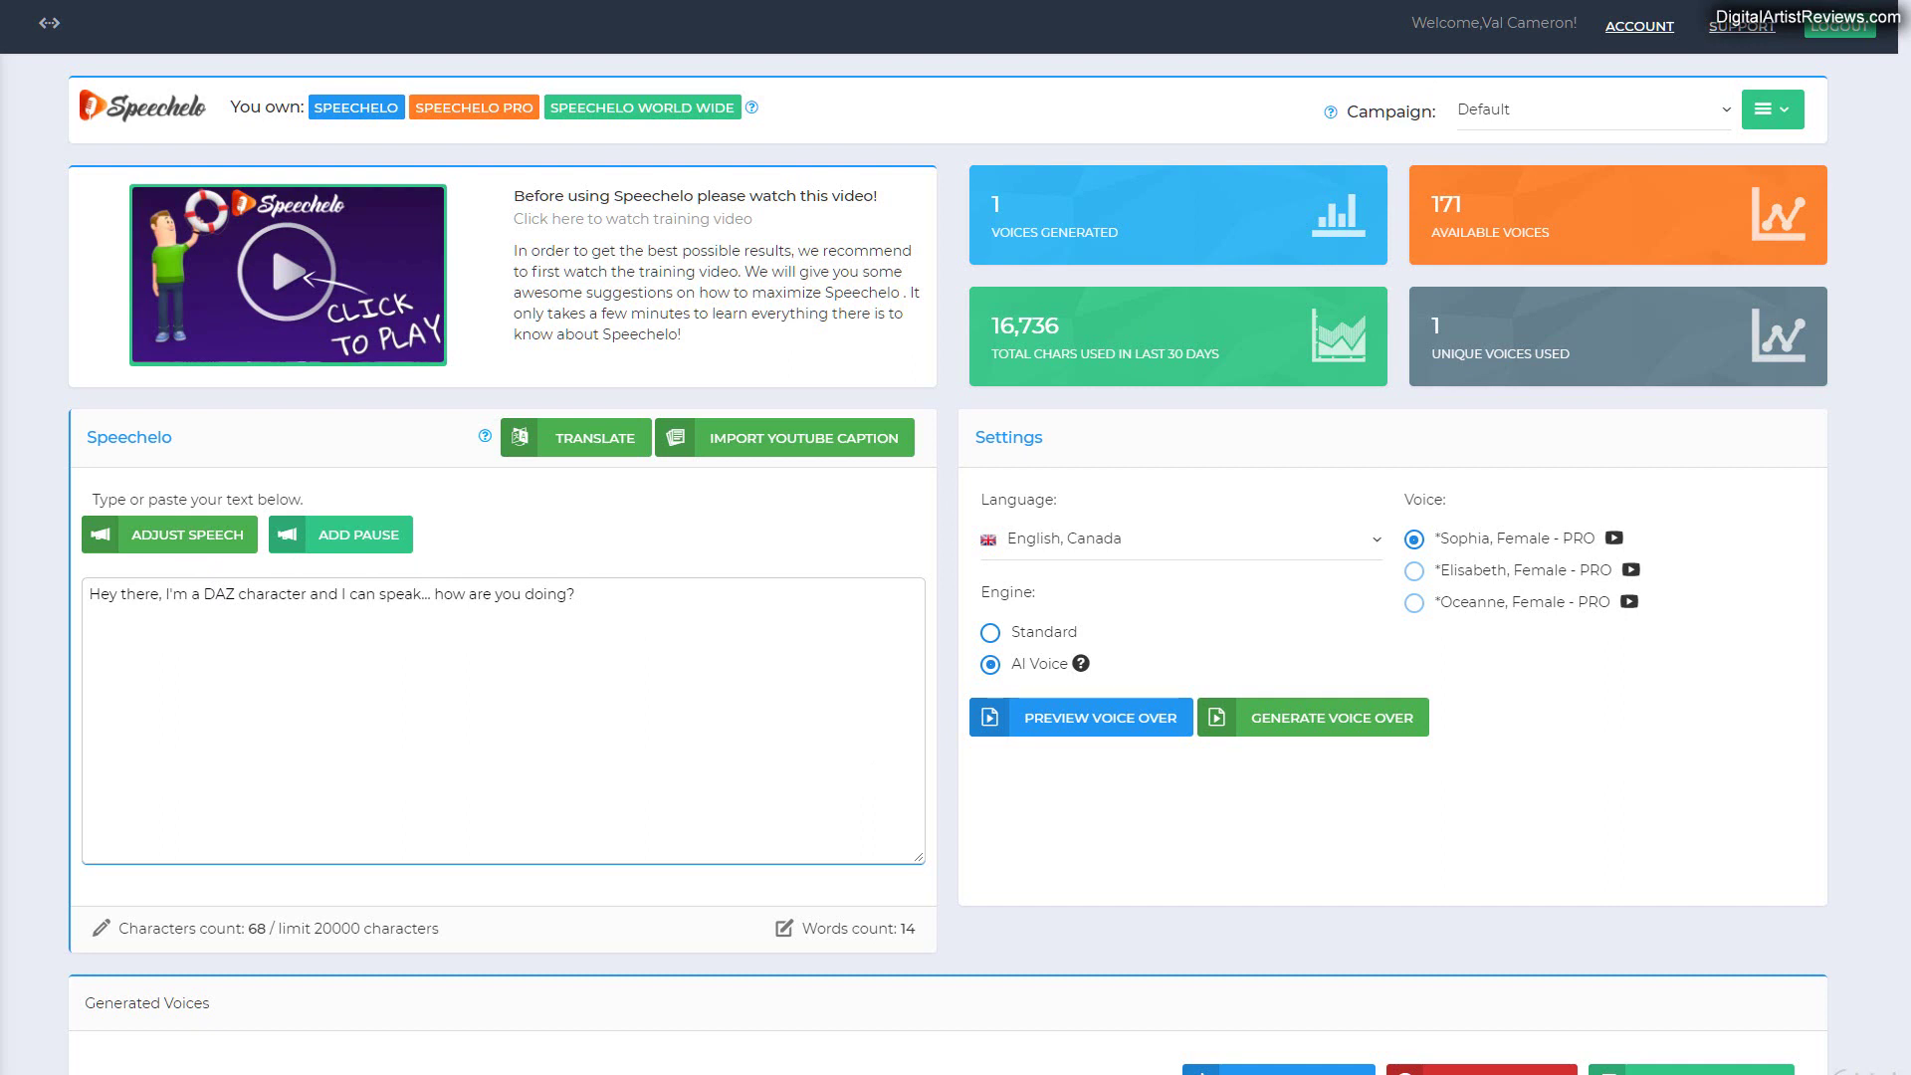
# Step: Set the language to English, British with the AI Voice engine, preview the voice over with Brooke, and close the preview
pyautogui.click(1365, 540)
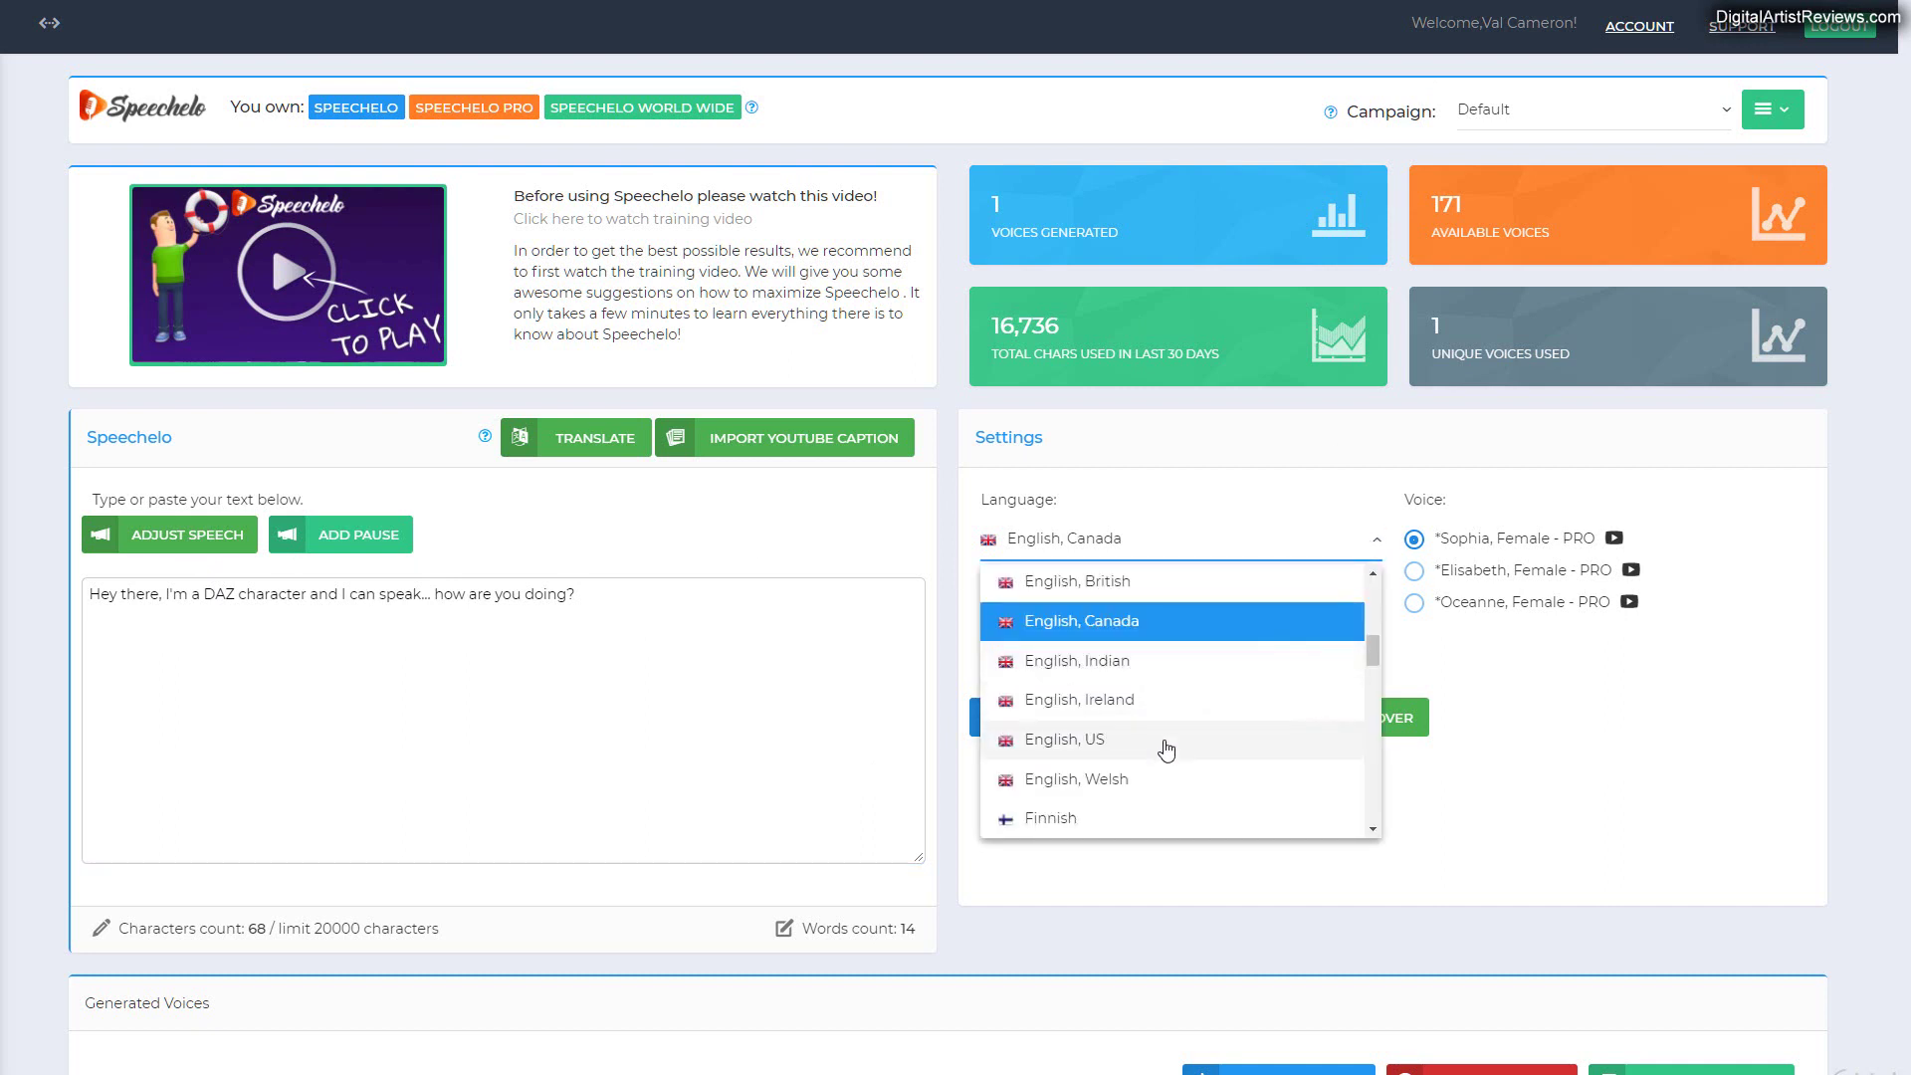
pyautogui.scroll(1, 1155, 751)
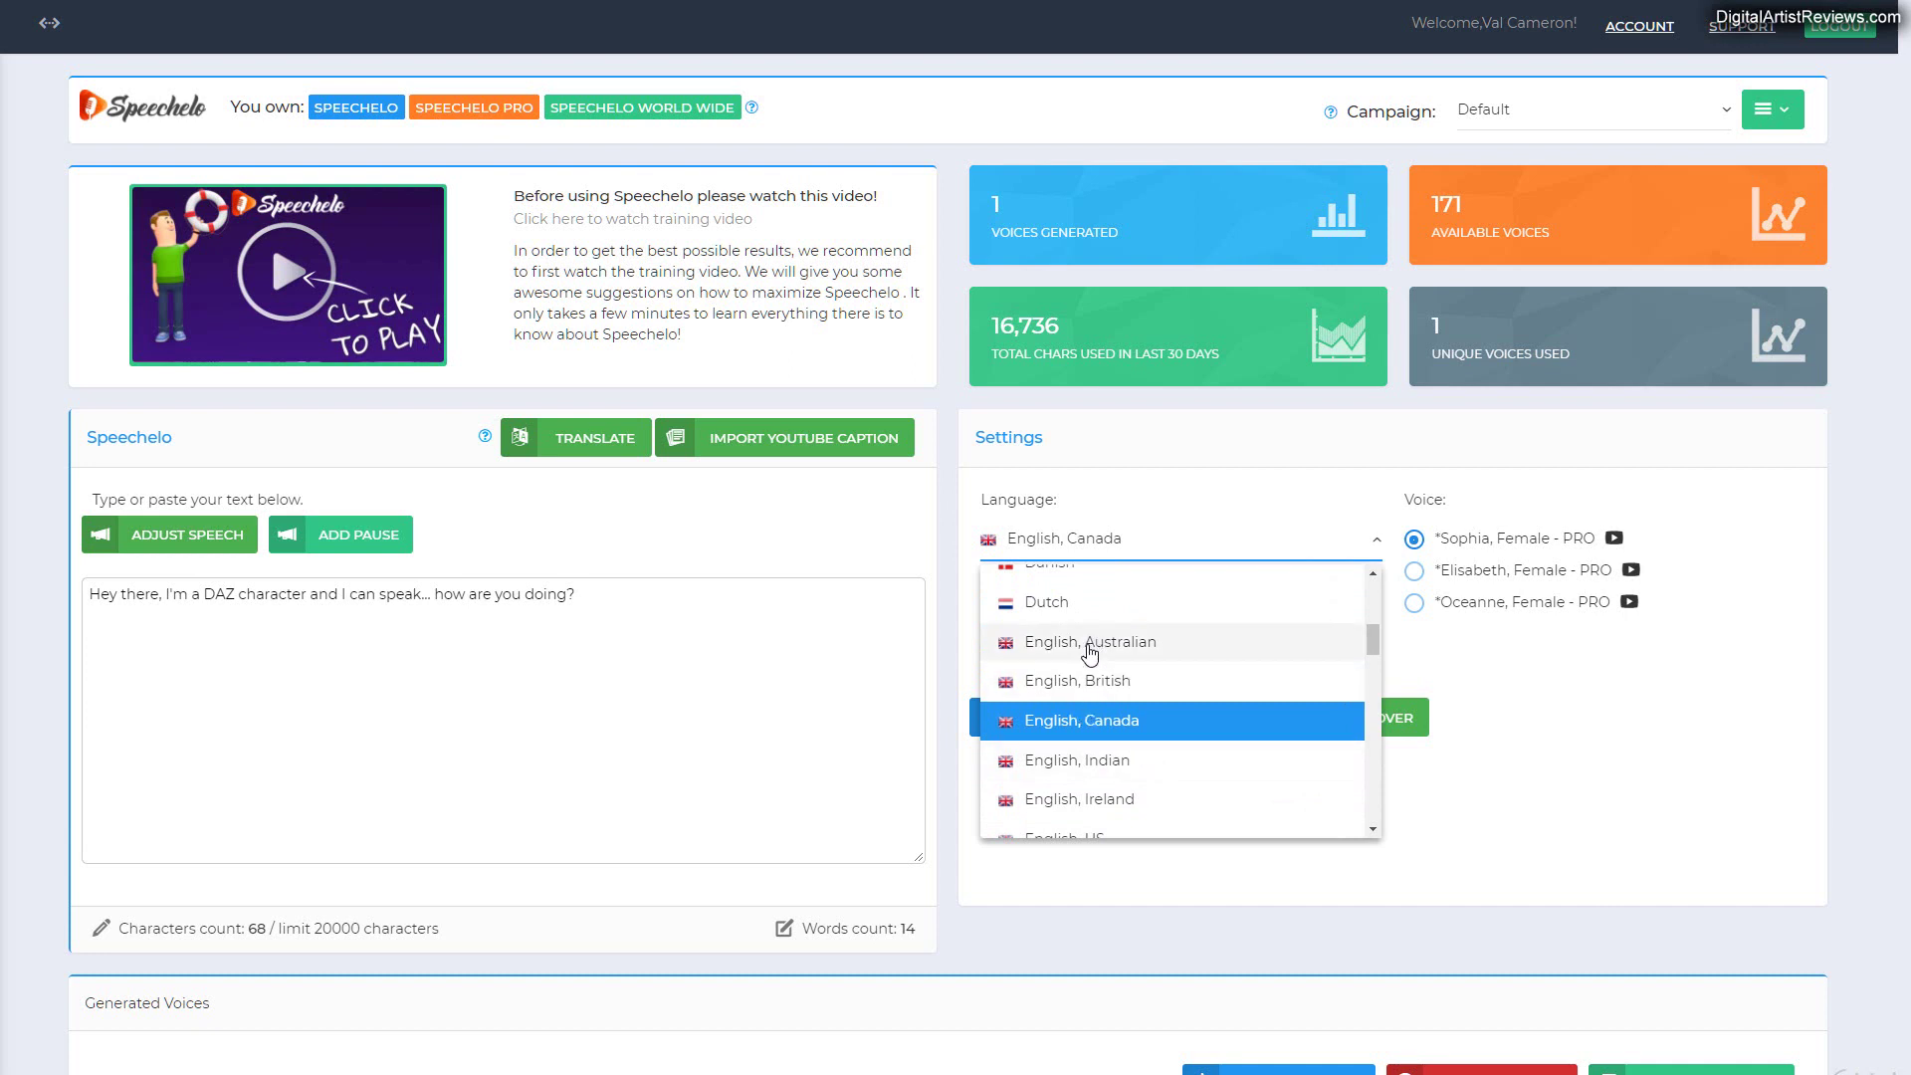
pyautogui.click(1085, 684)
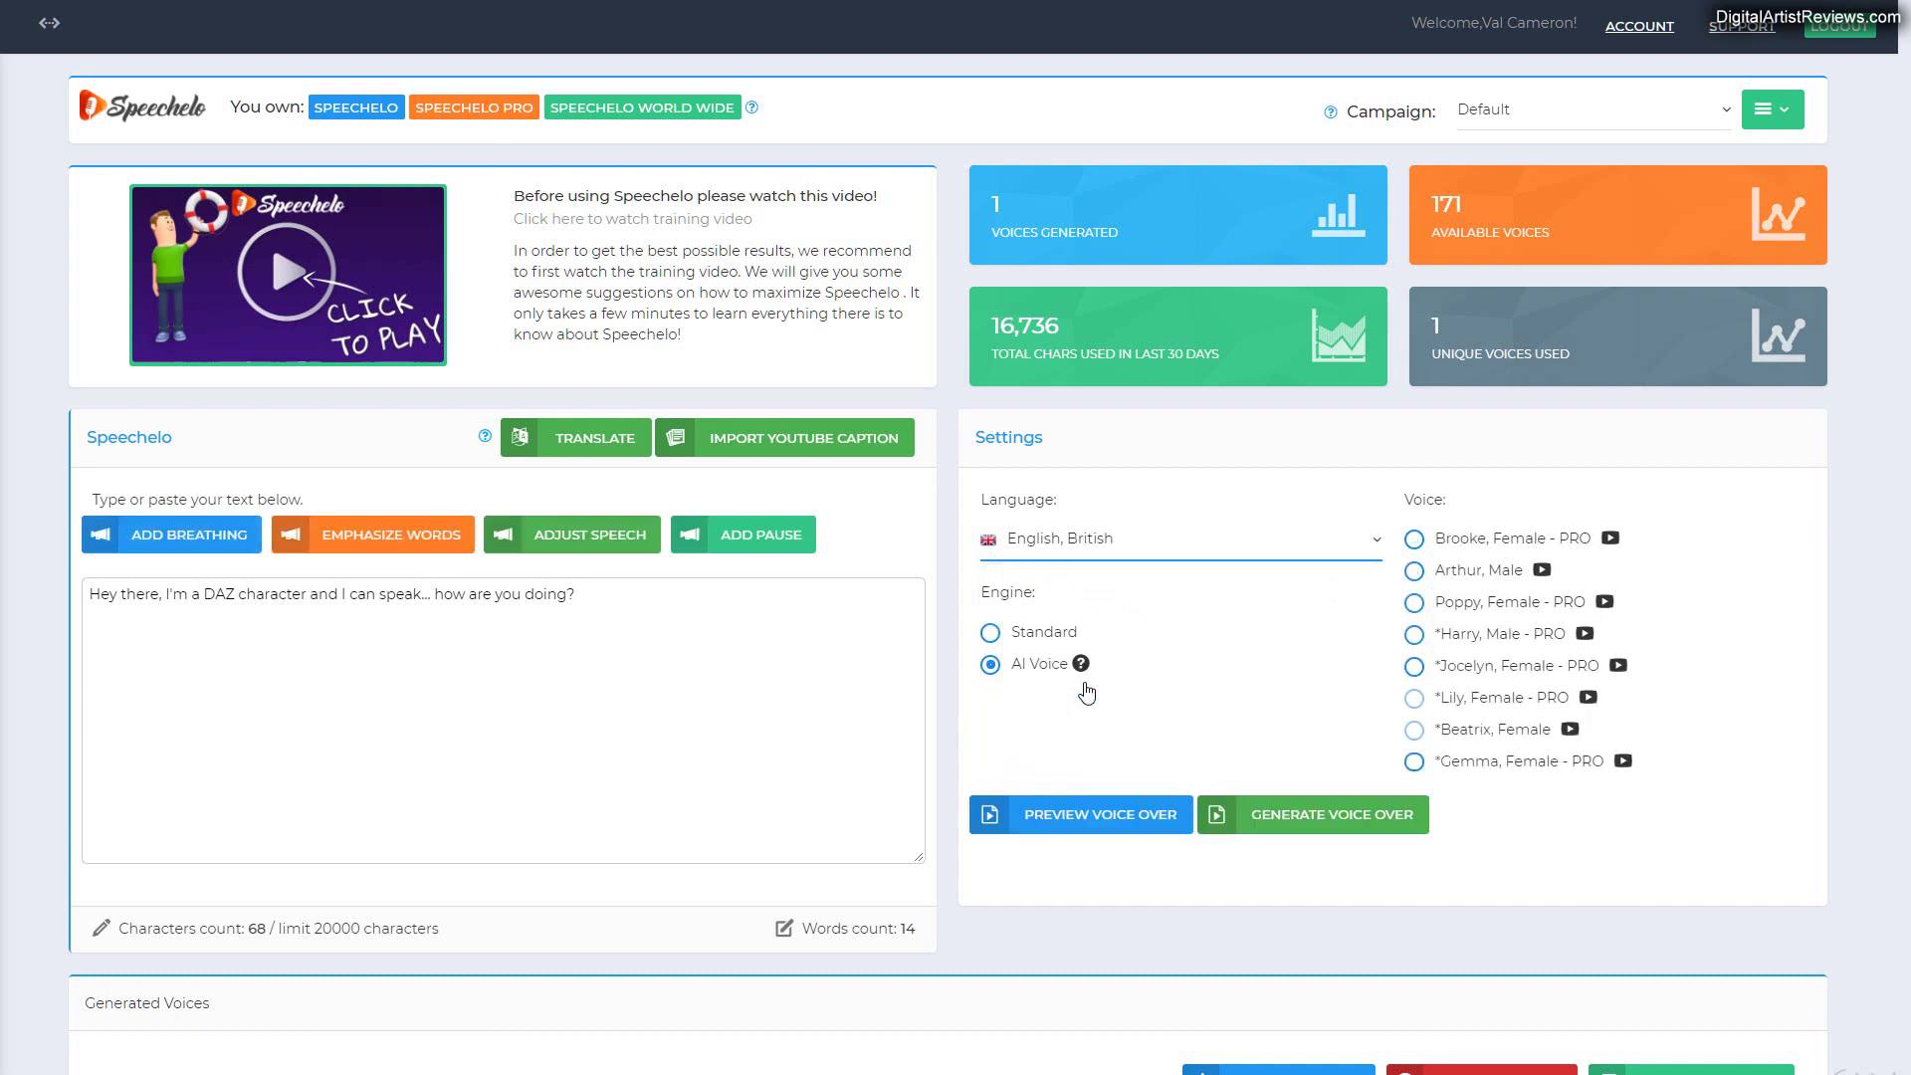
pyautogui.click(990, 664)
pyautogui.click(1043, 822)
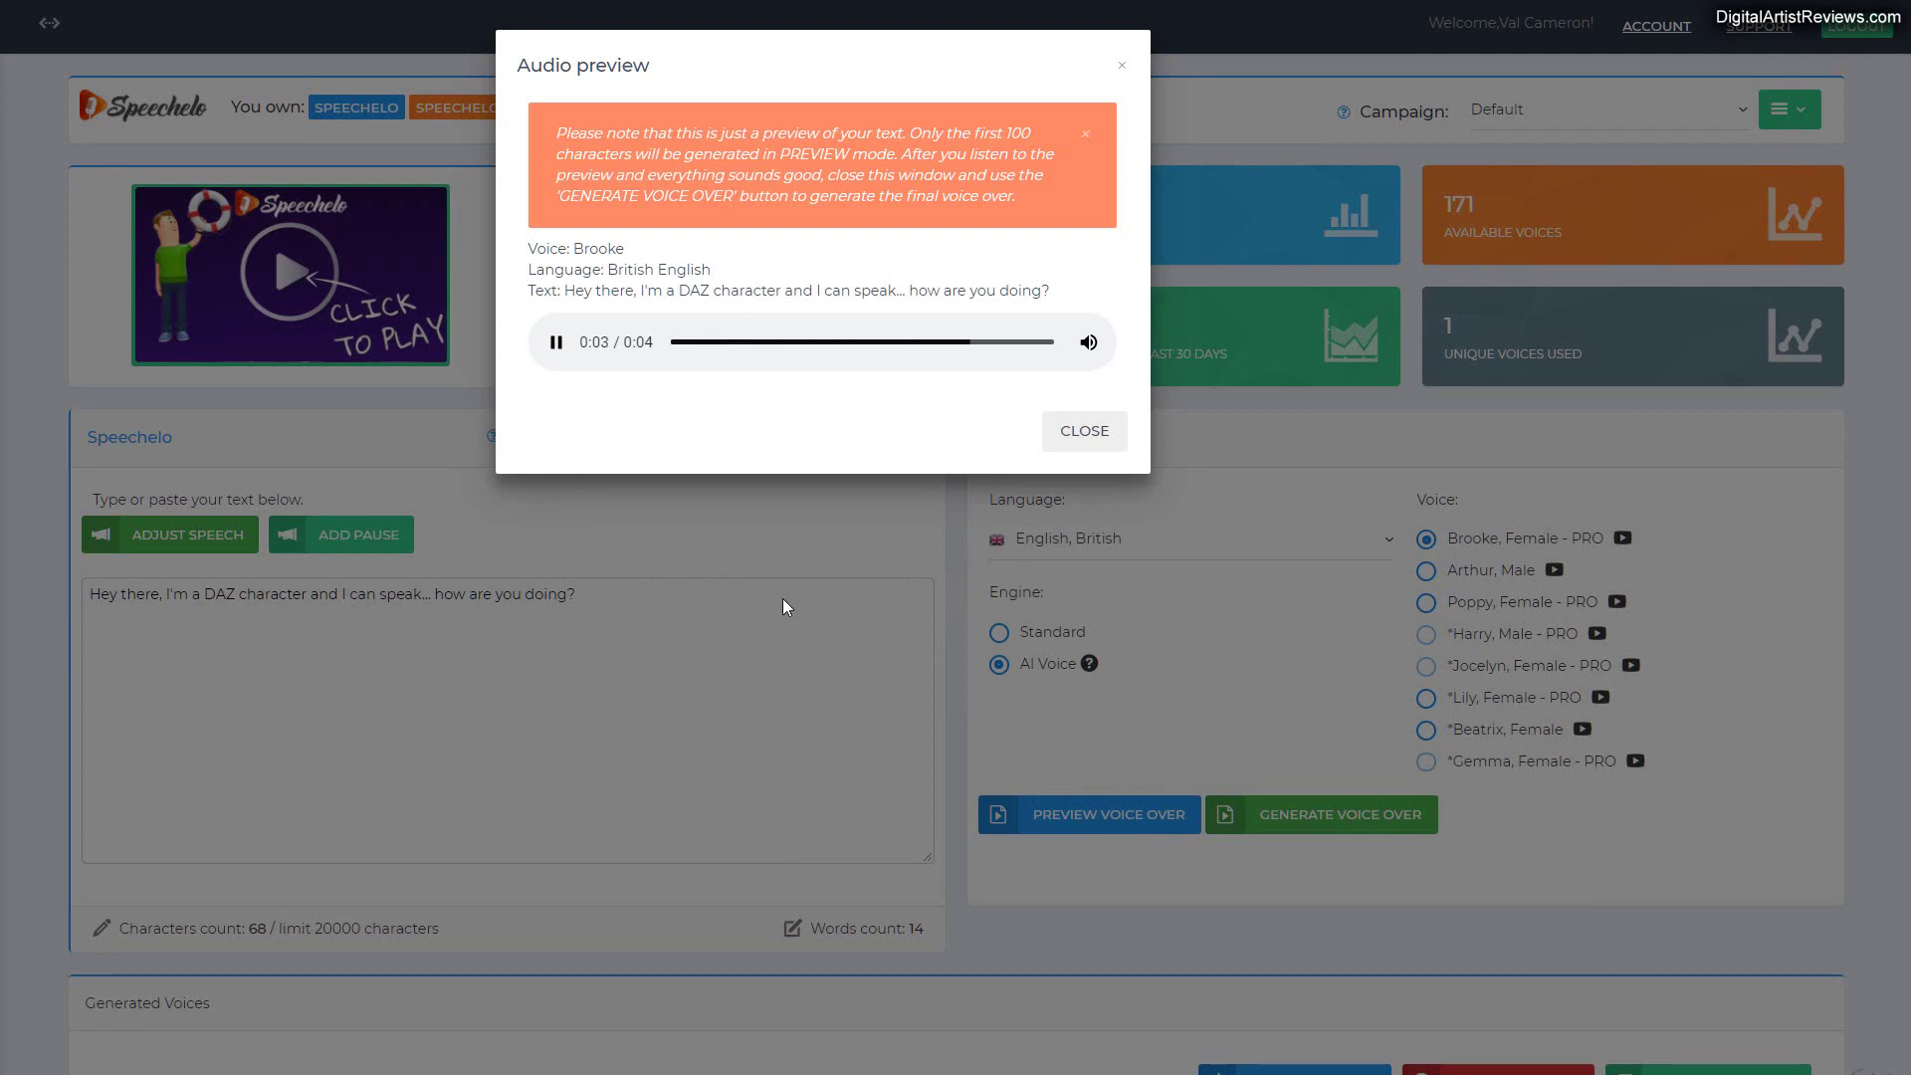
pyautogui.click(1079, 433)
# Step: Download the generated Brooke recording and move the MP3 file from the desktop into the Sound folder
pyautogui.scroll(-2, 711, 597)
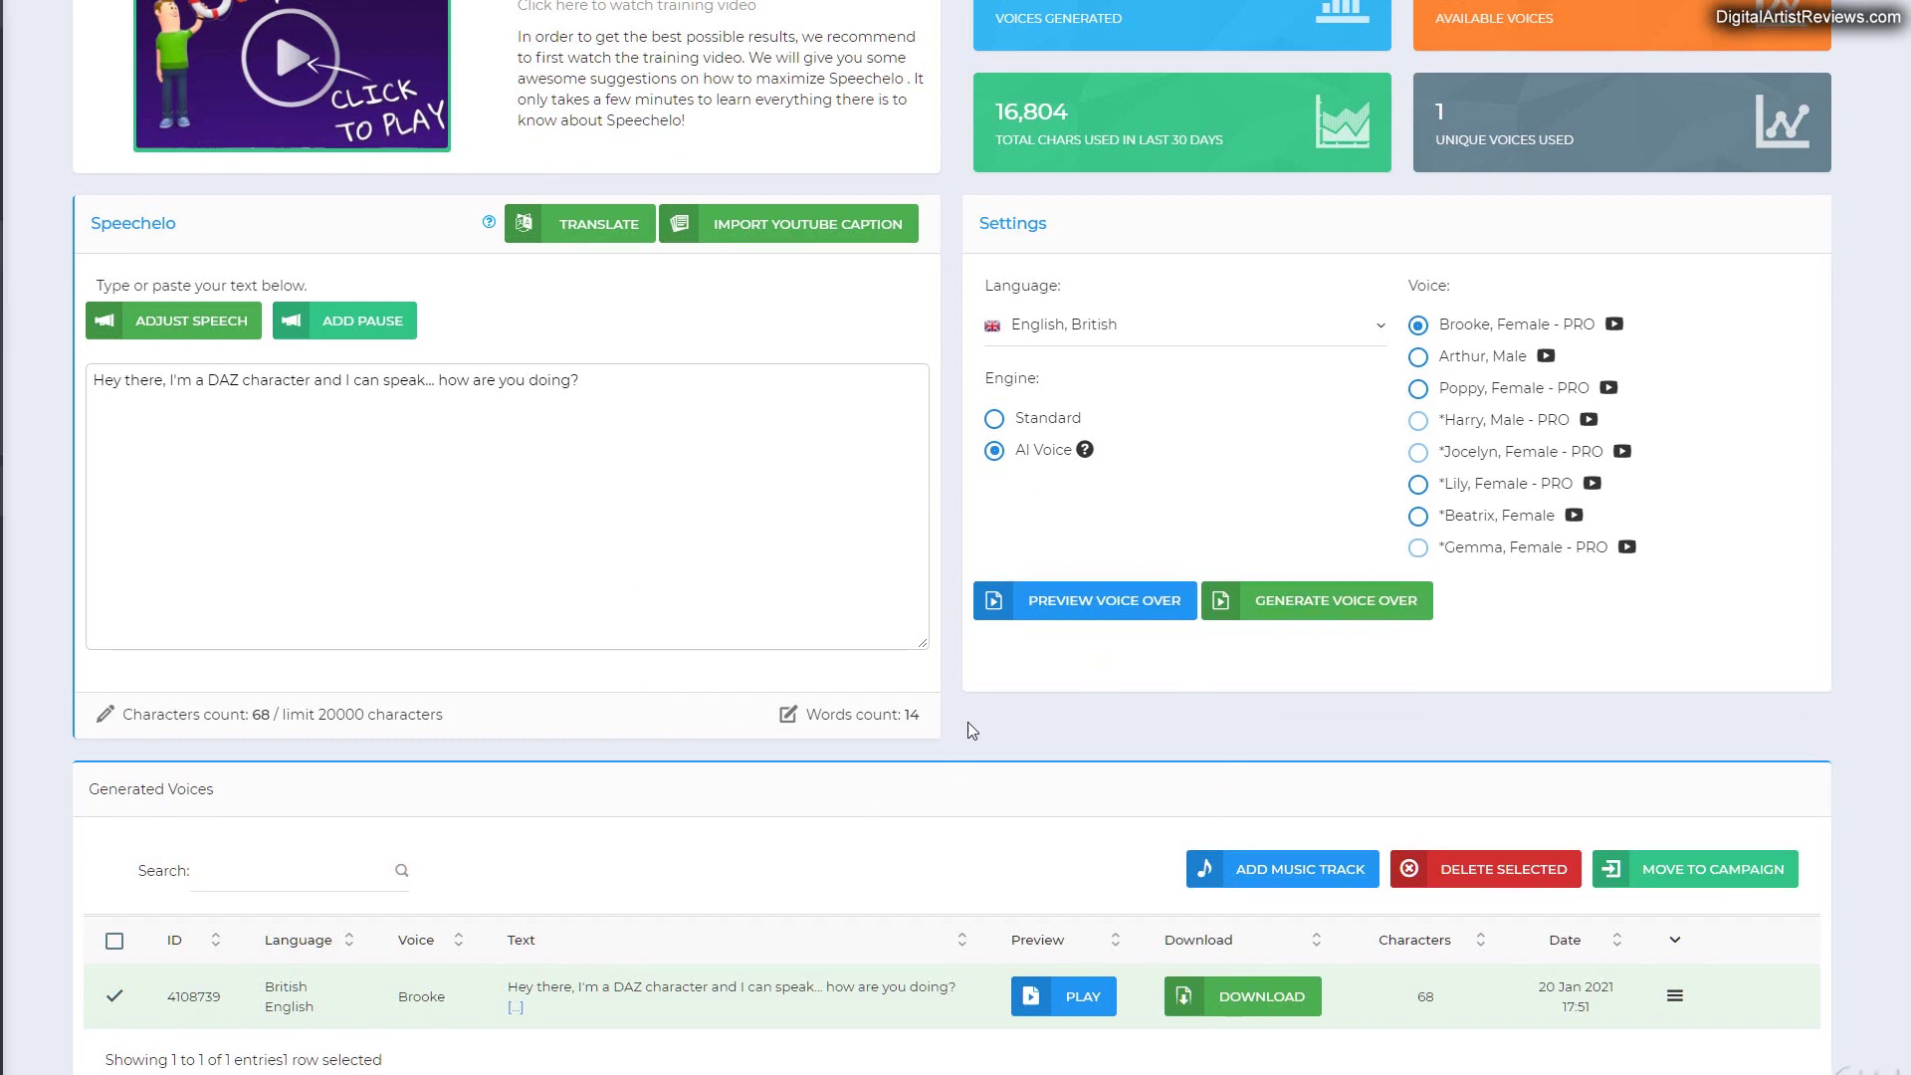
pyautogui.click(1253, 1013)
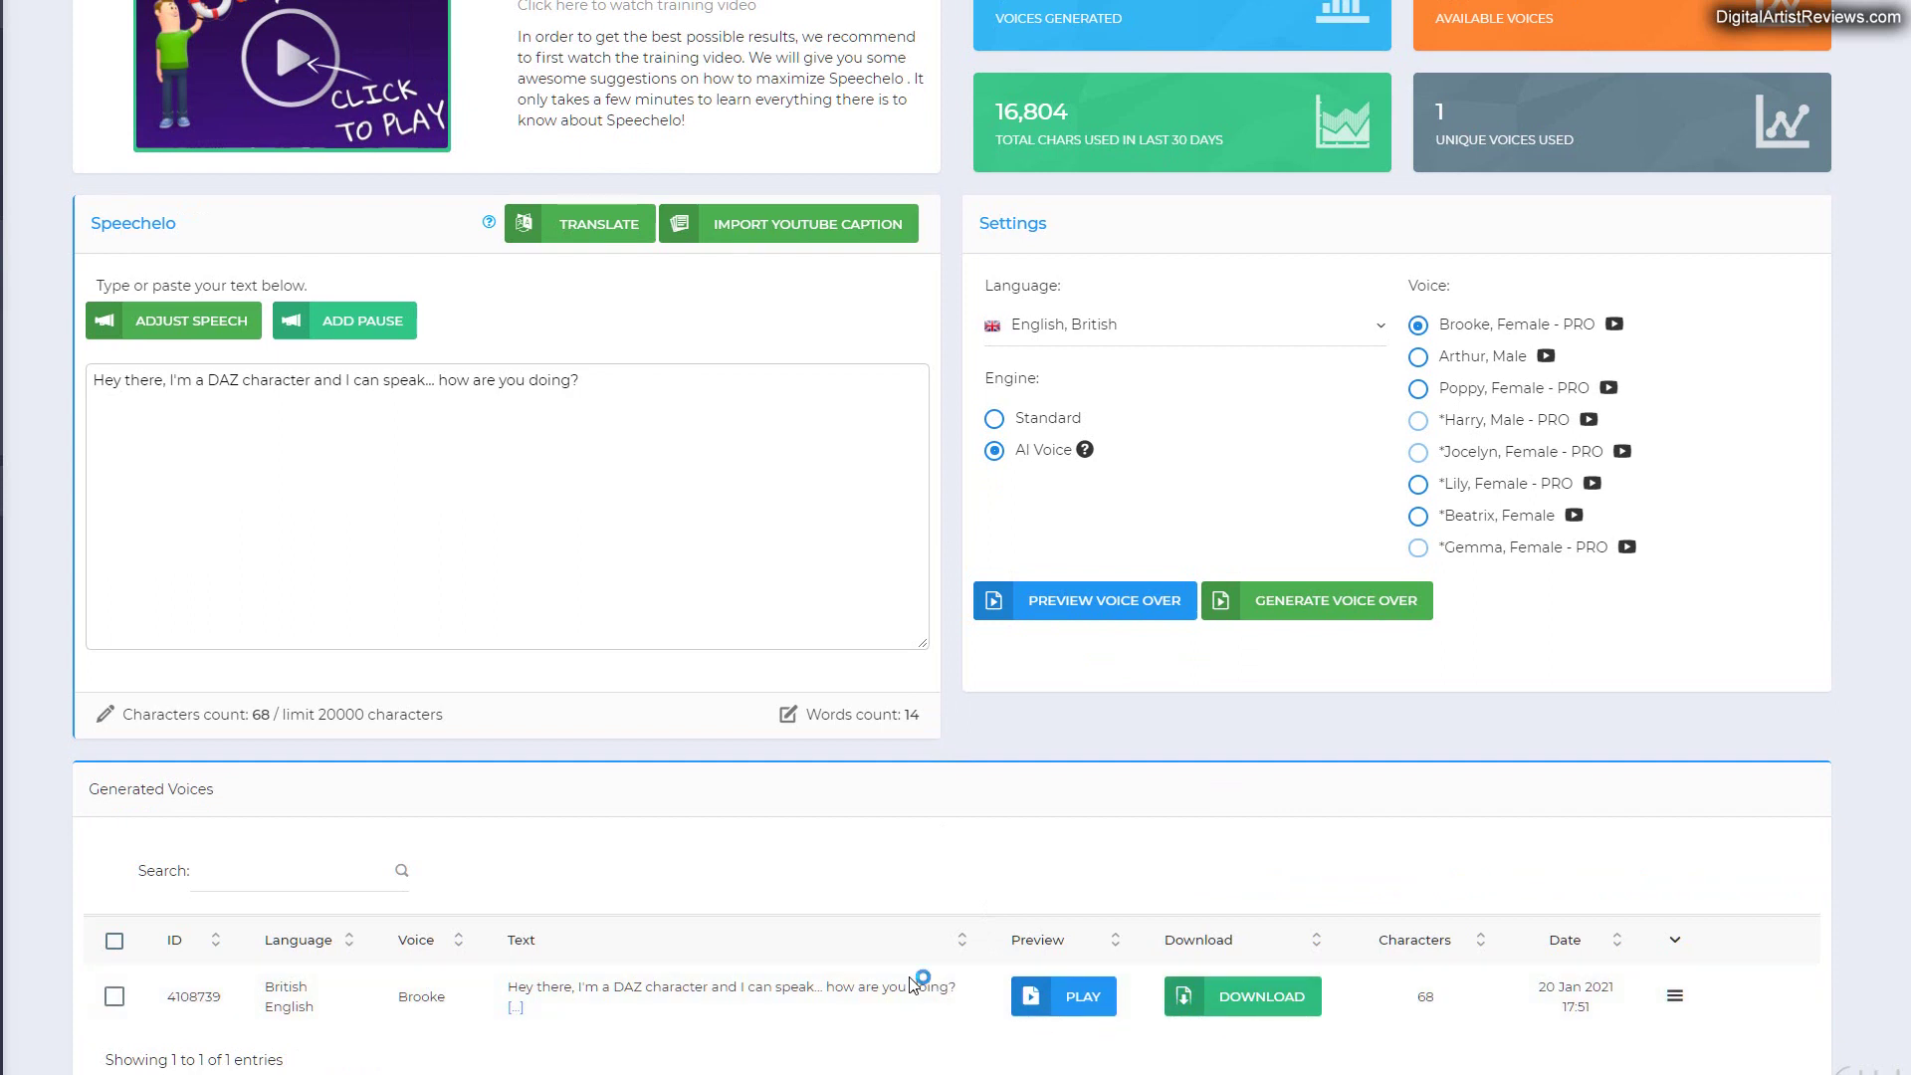
pyautogui.scroll(2, 97, 956)
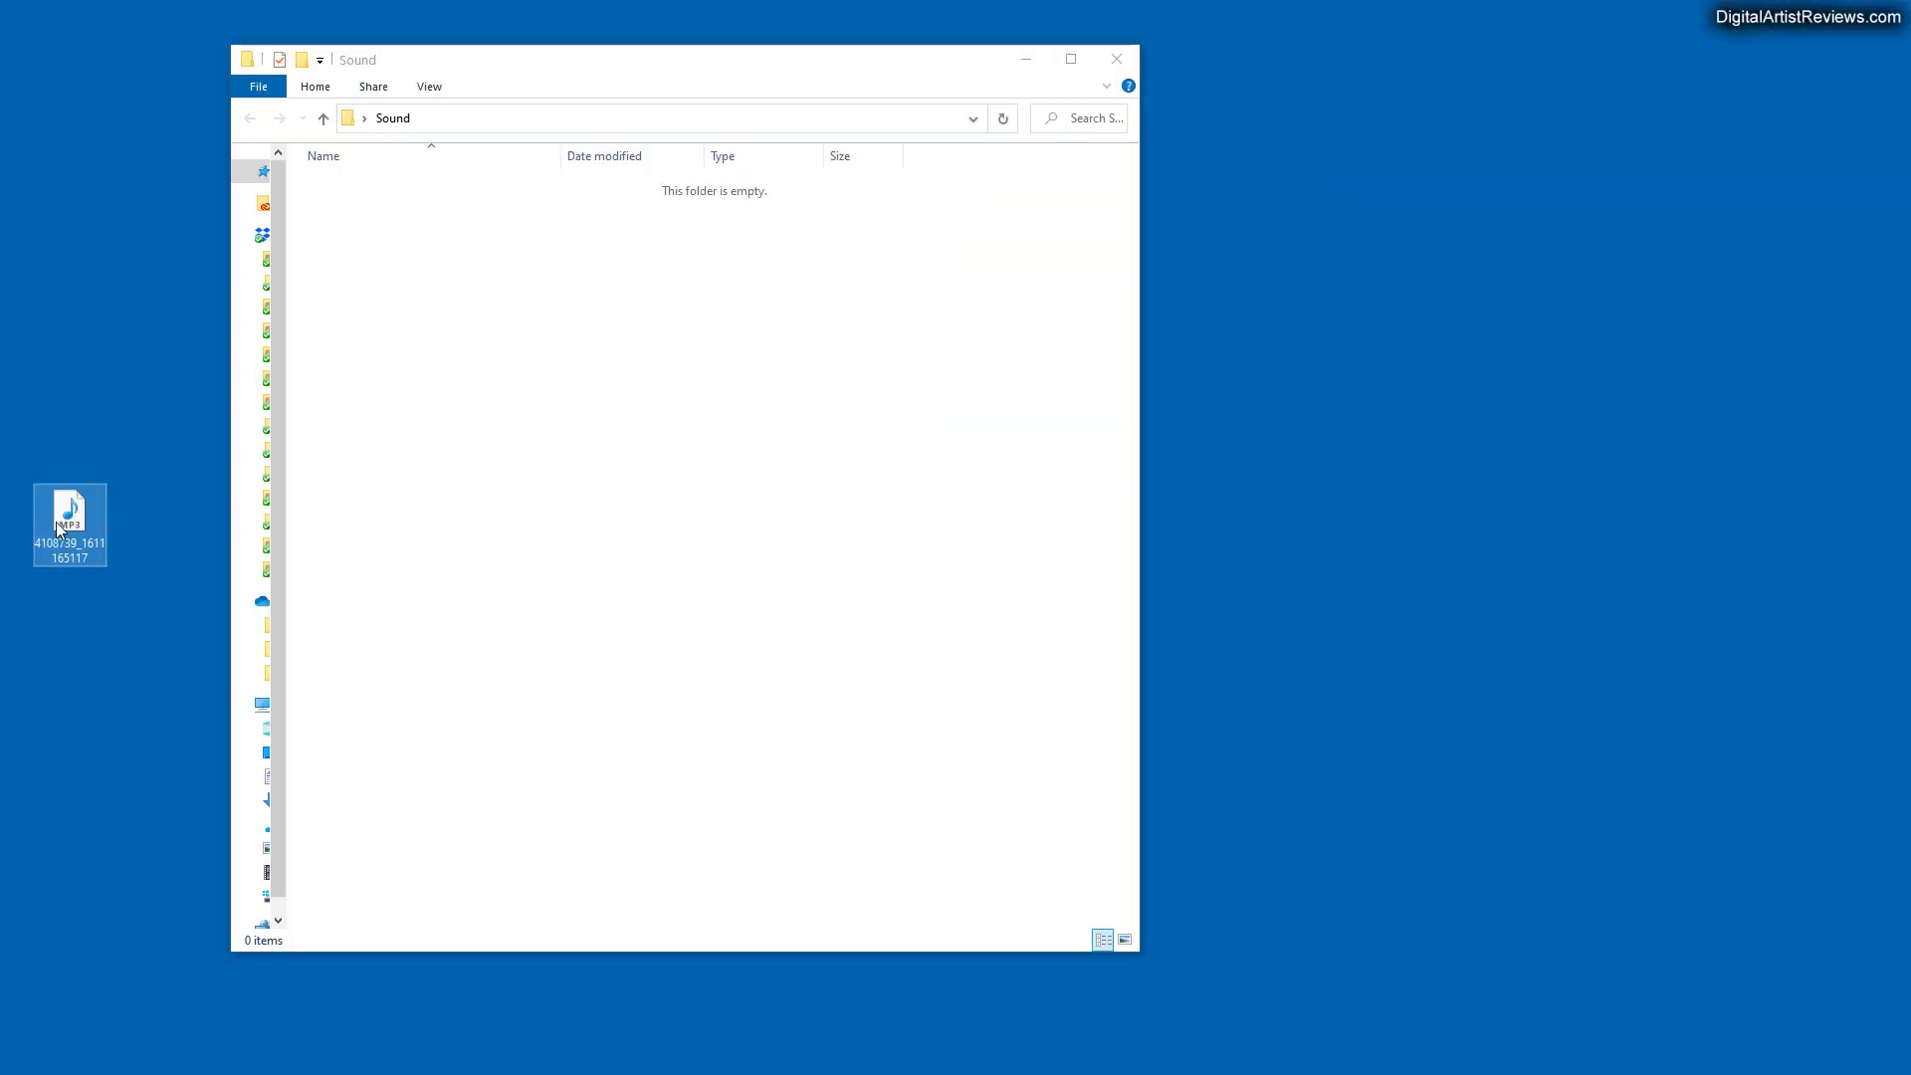
pyautogui.moveTo(70, 520); pyautogui.dragTo(414, 362)
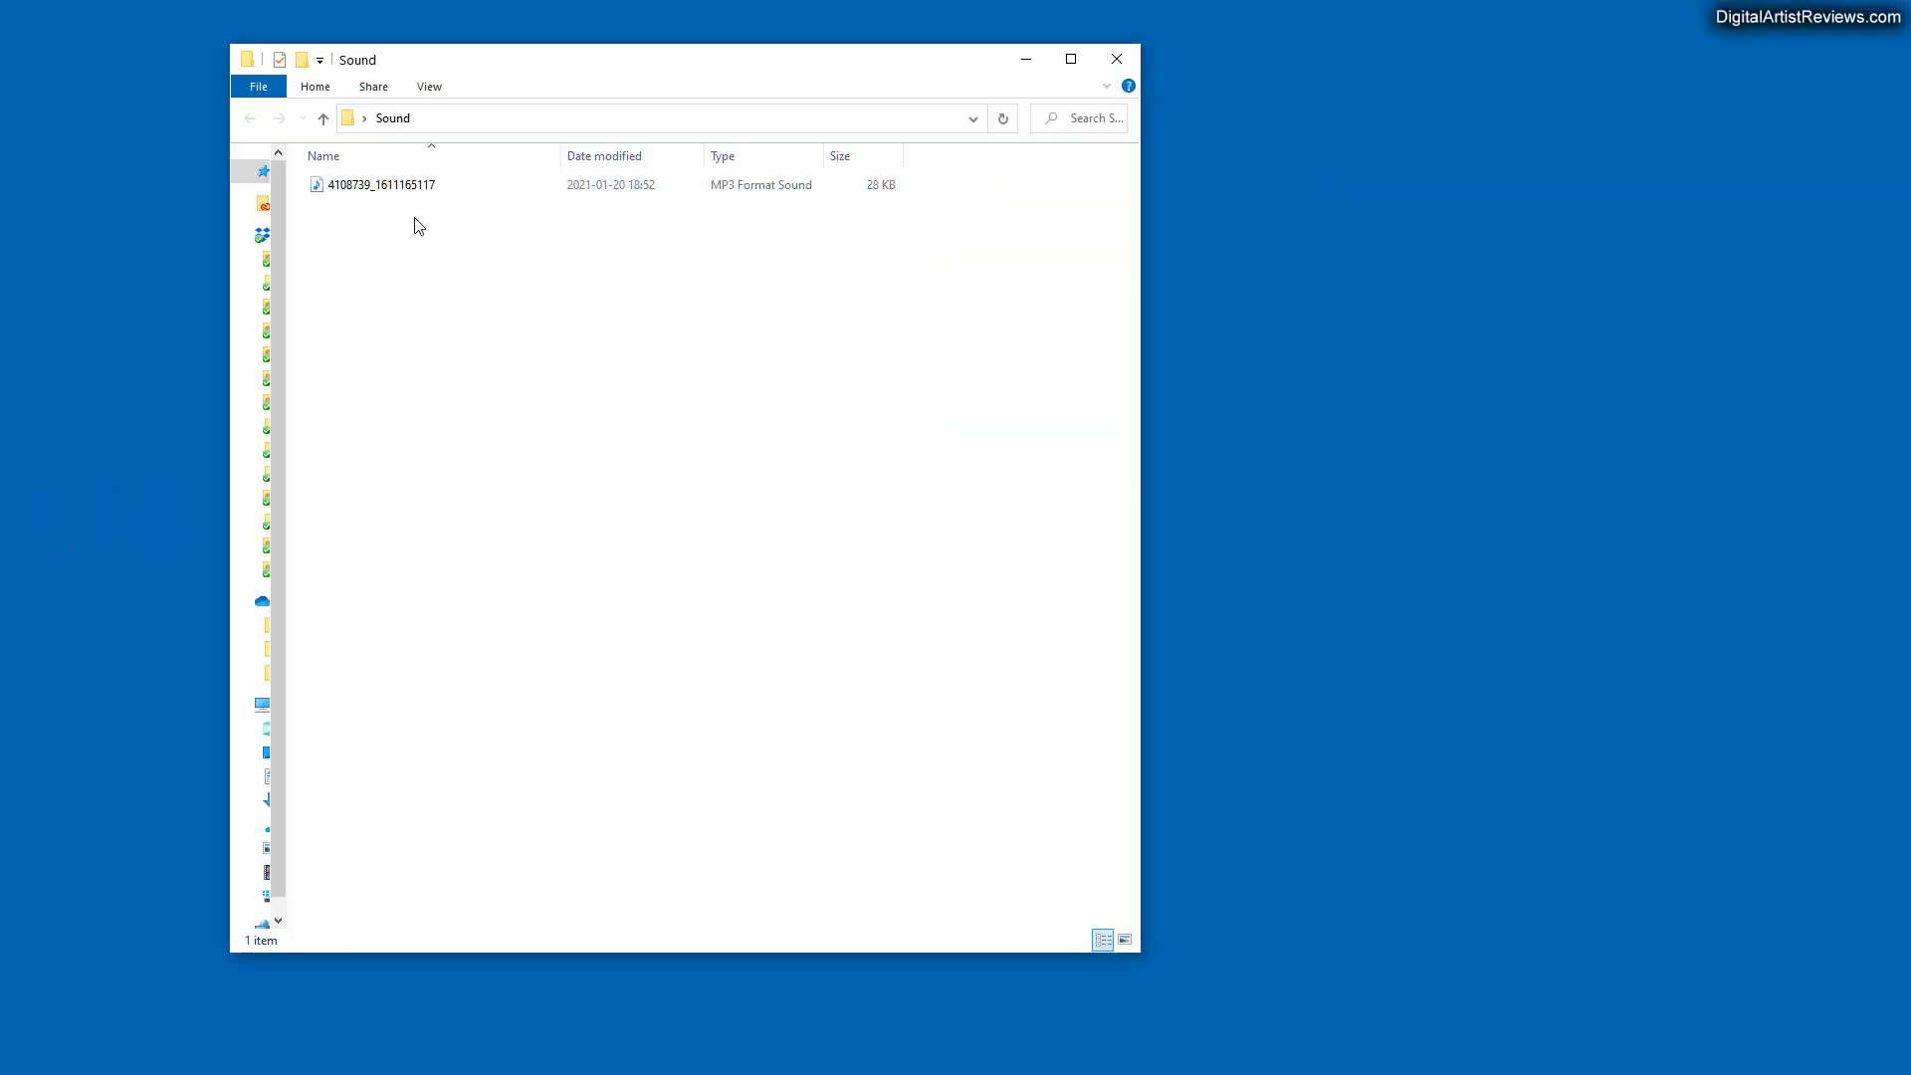
# Step: Play the downloaded MP3 file from the Sound folder and close the media player
pyautogui.doubleClick(389, 187)
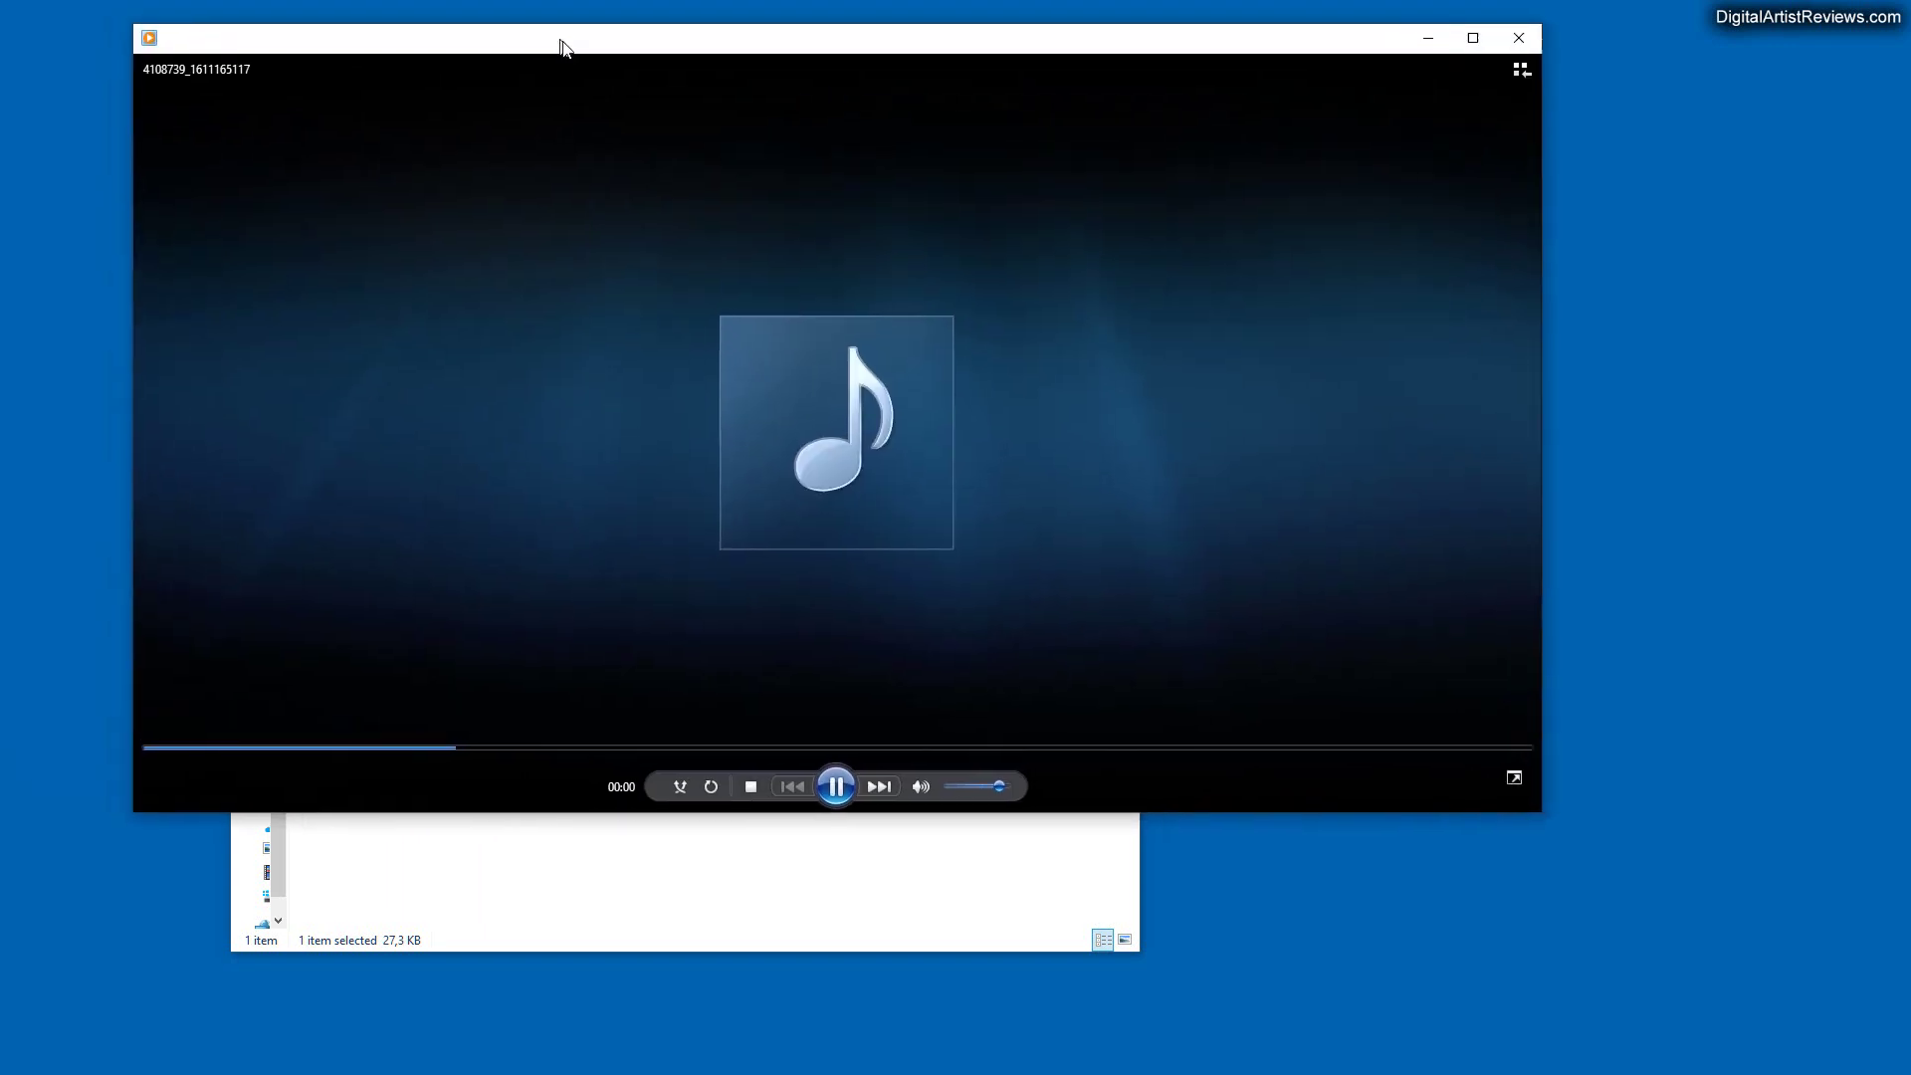
pyautogui.moveTo(563, 47); pyautogui.dragTo(576, 66)
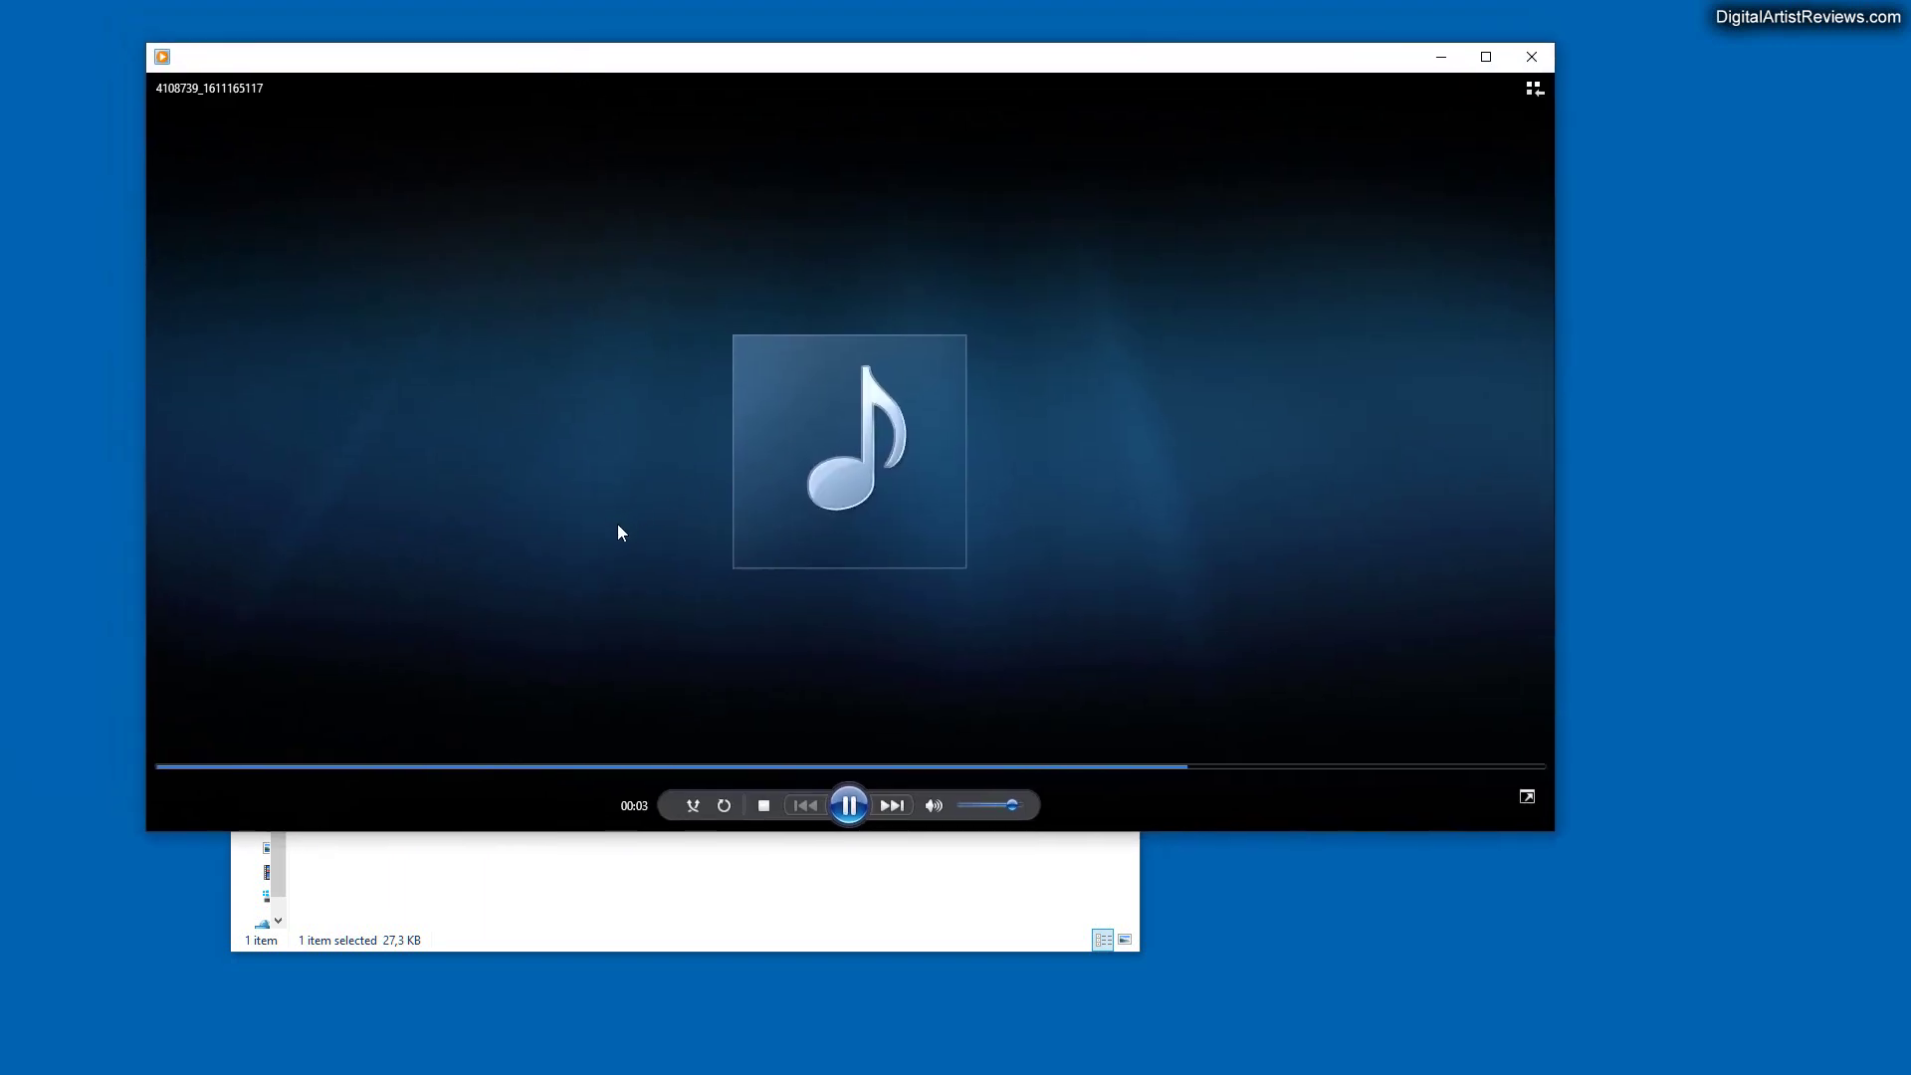
pyautogui.click(1533, 60)
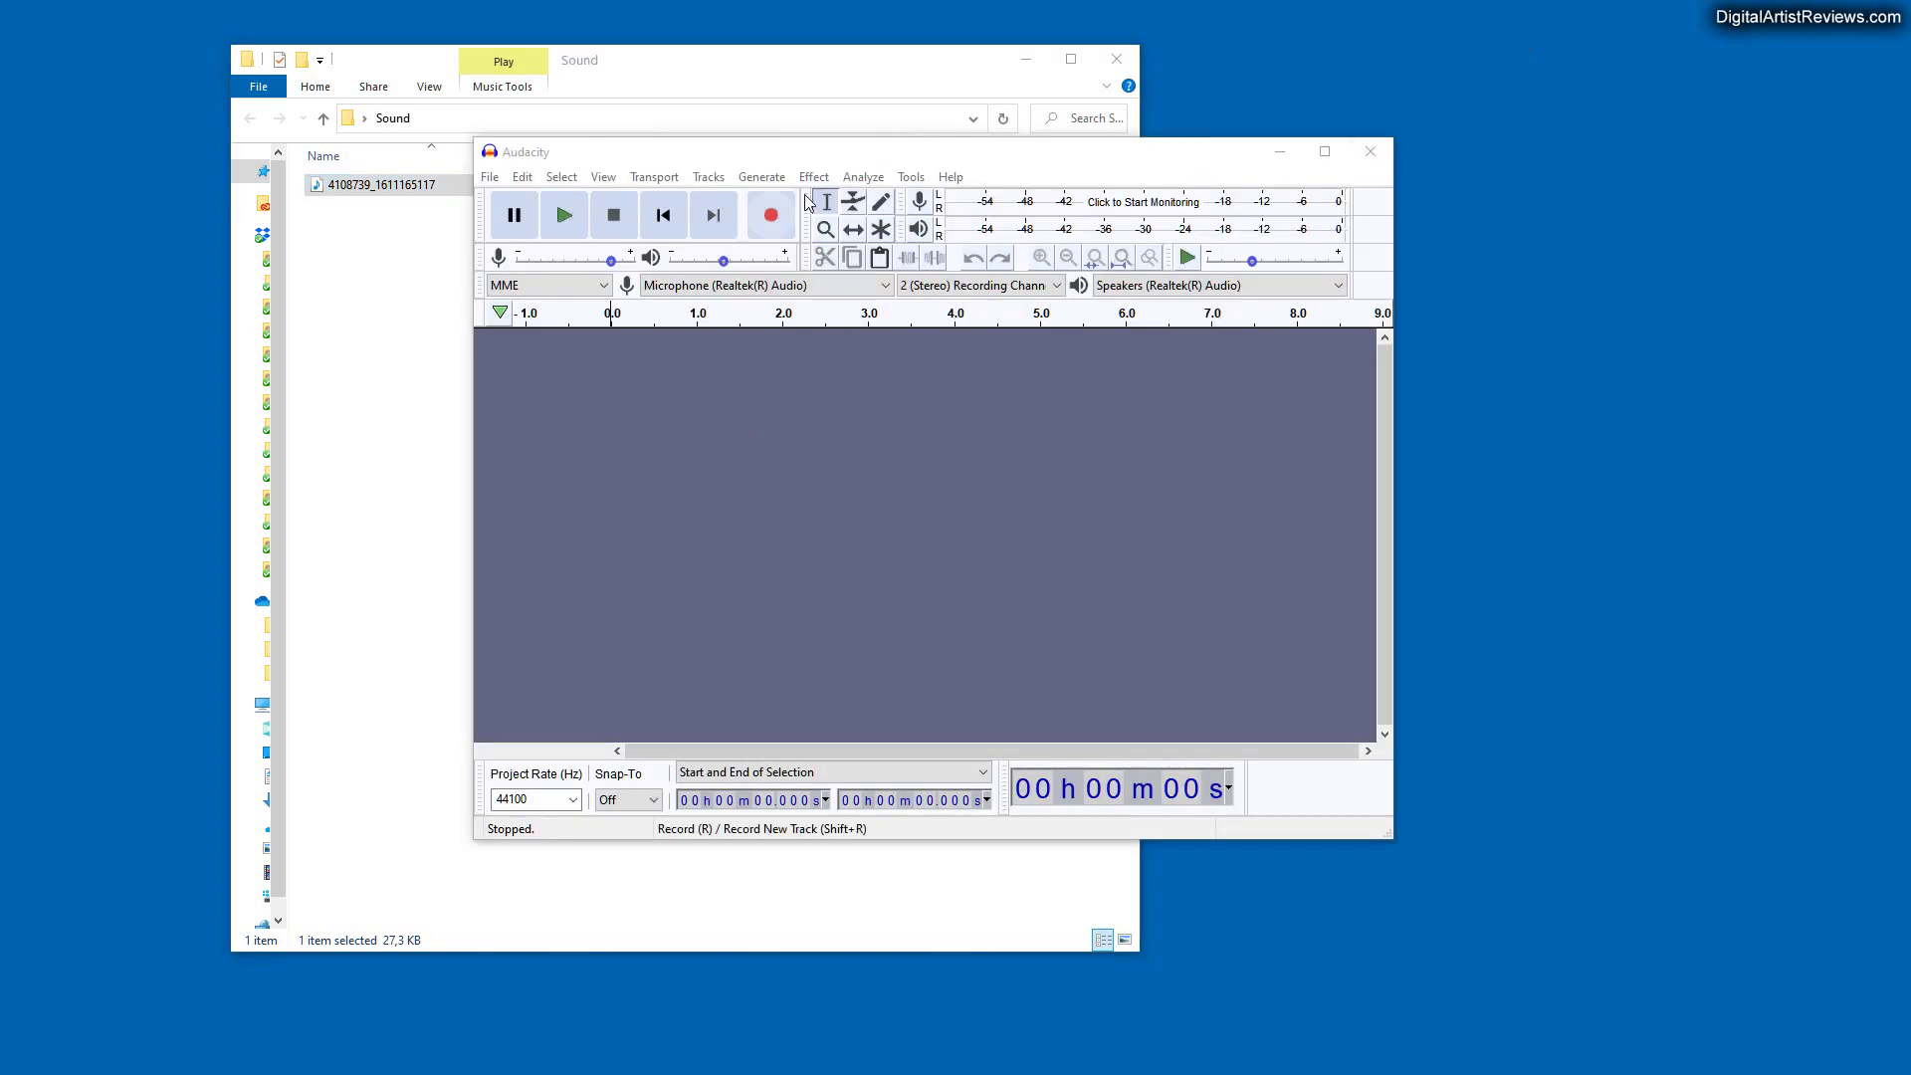
pyautogui.moveTo(819, 159); pyautogui.dragTo(789, 257)
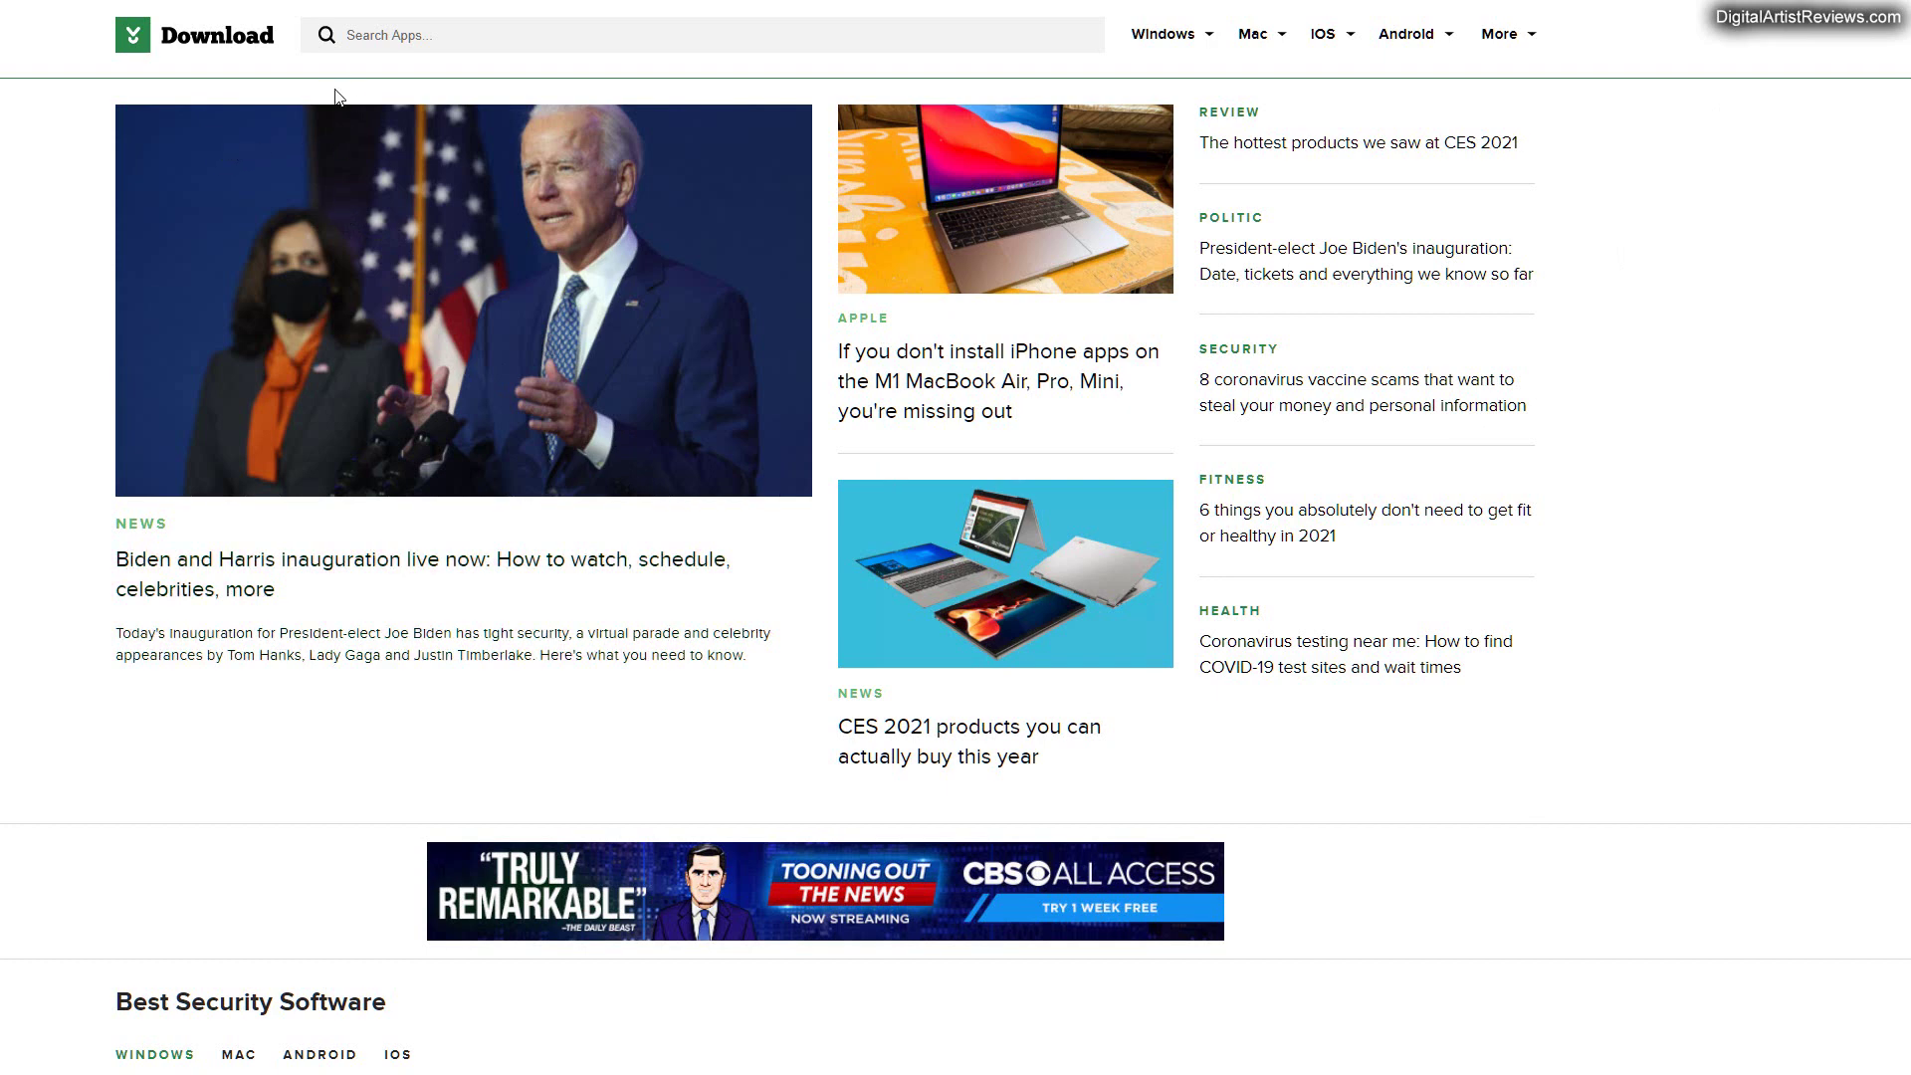
# Step: Search the Download website for "audacity" and open the page of the free Windows program Audacity
pyautogui.click(461, 48)
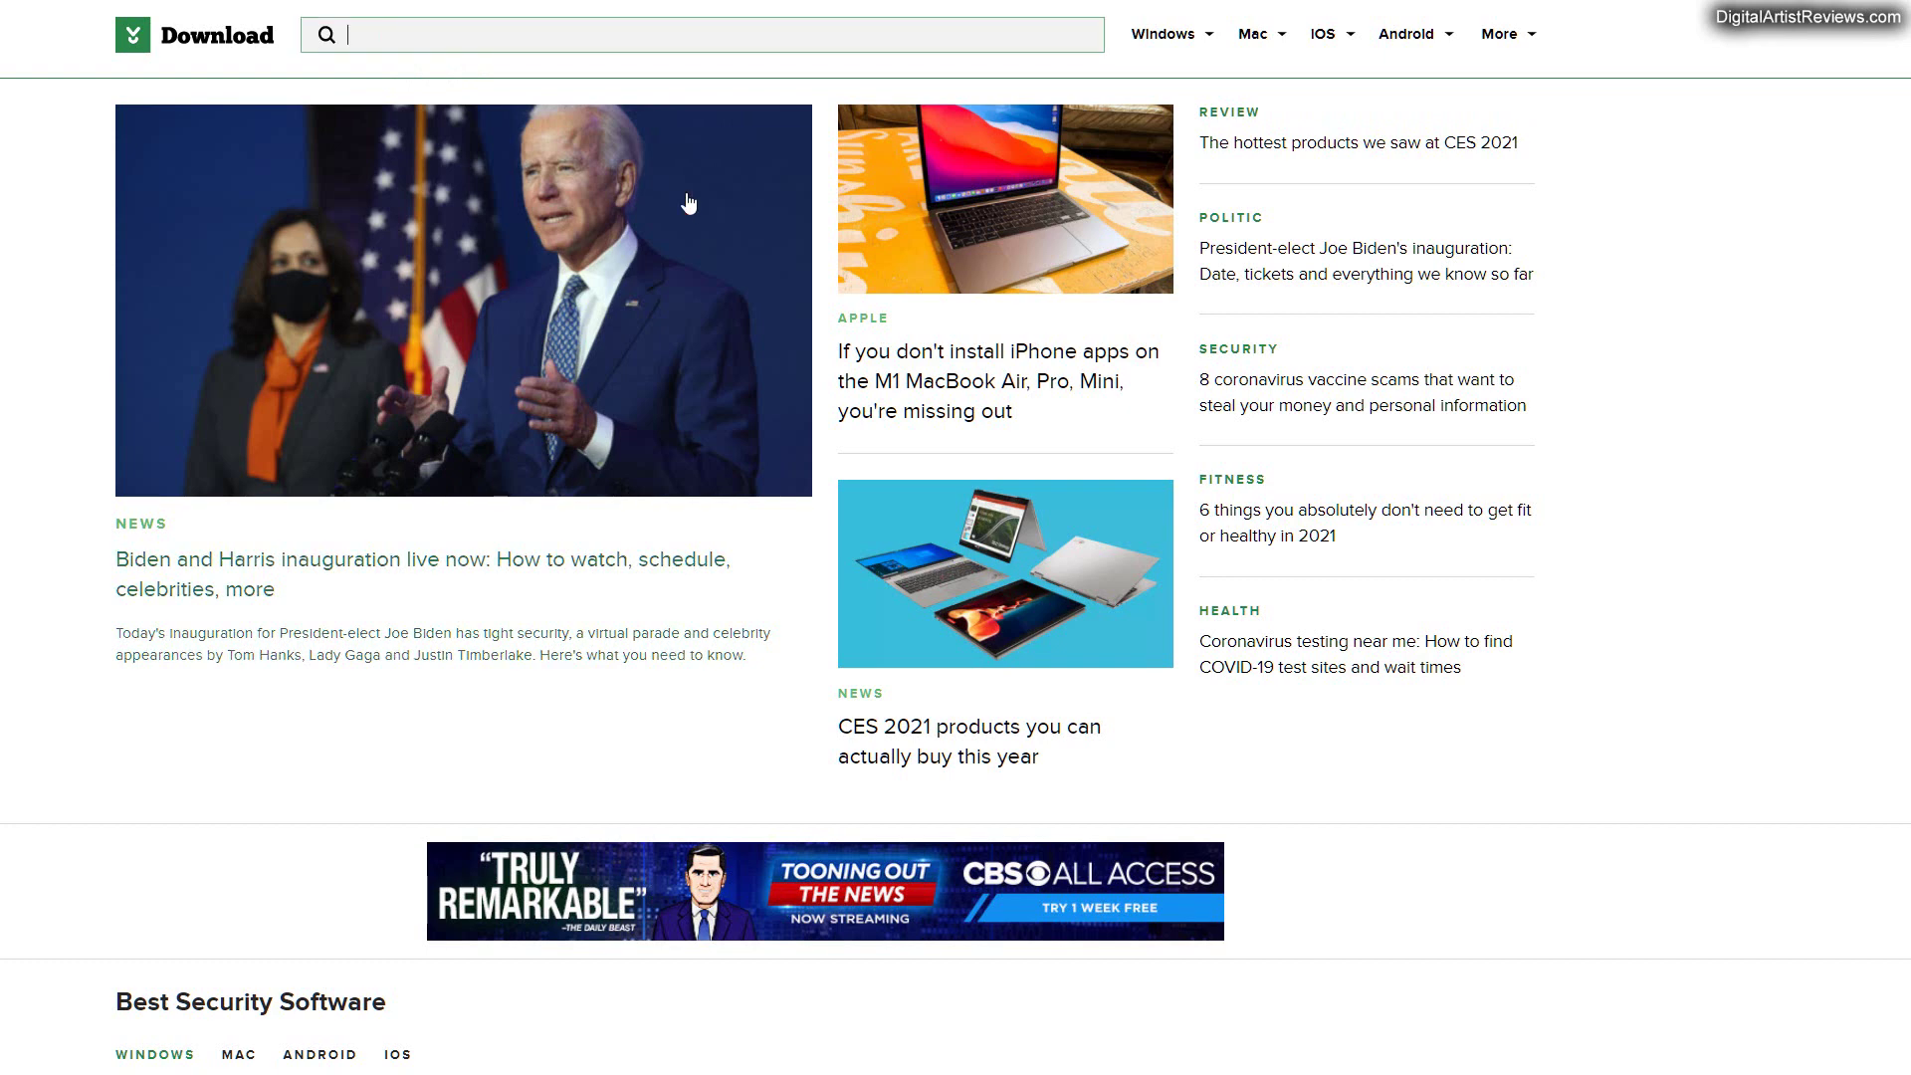
pyautogui.write('audacity')
pyautogui.press('Return')
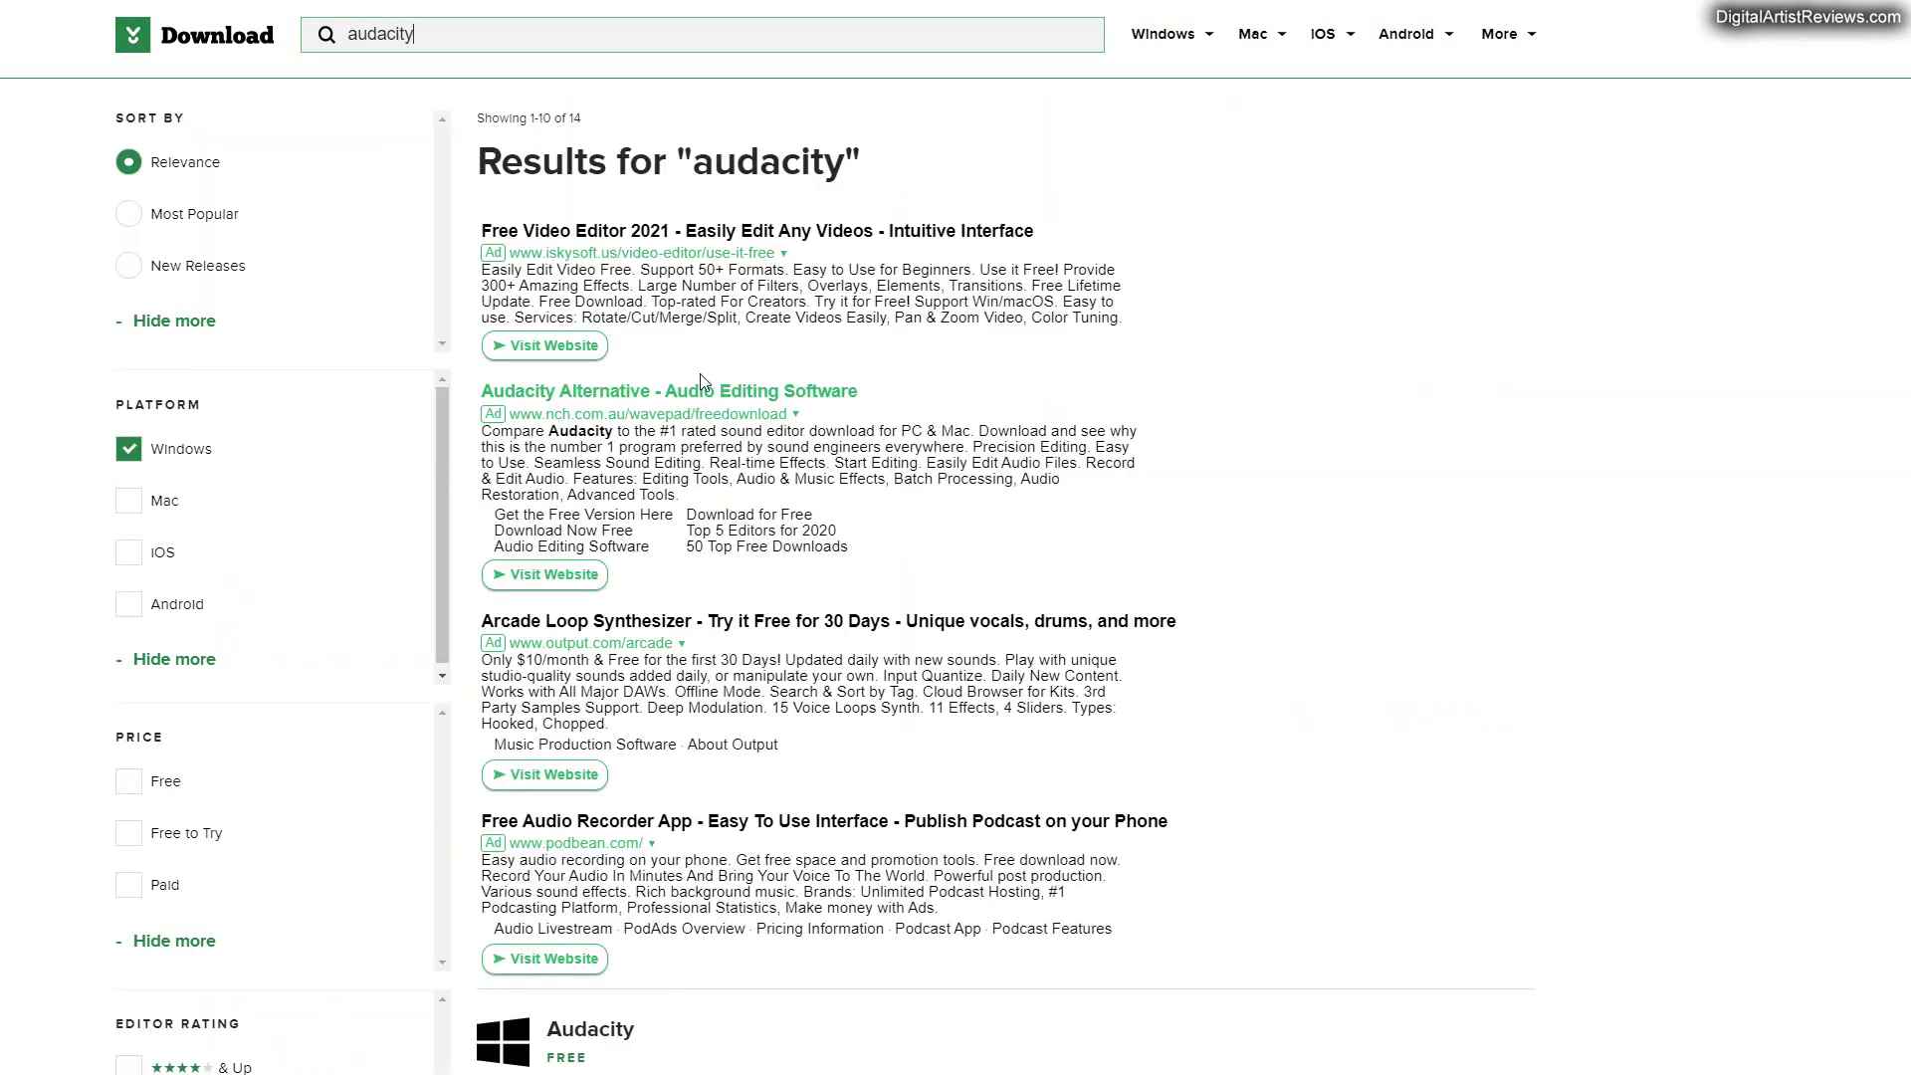
pyautogui.scroll(-5, 1080, 503)
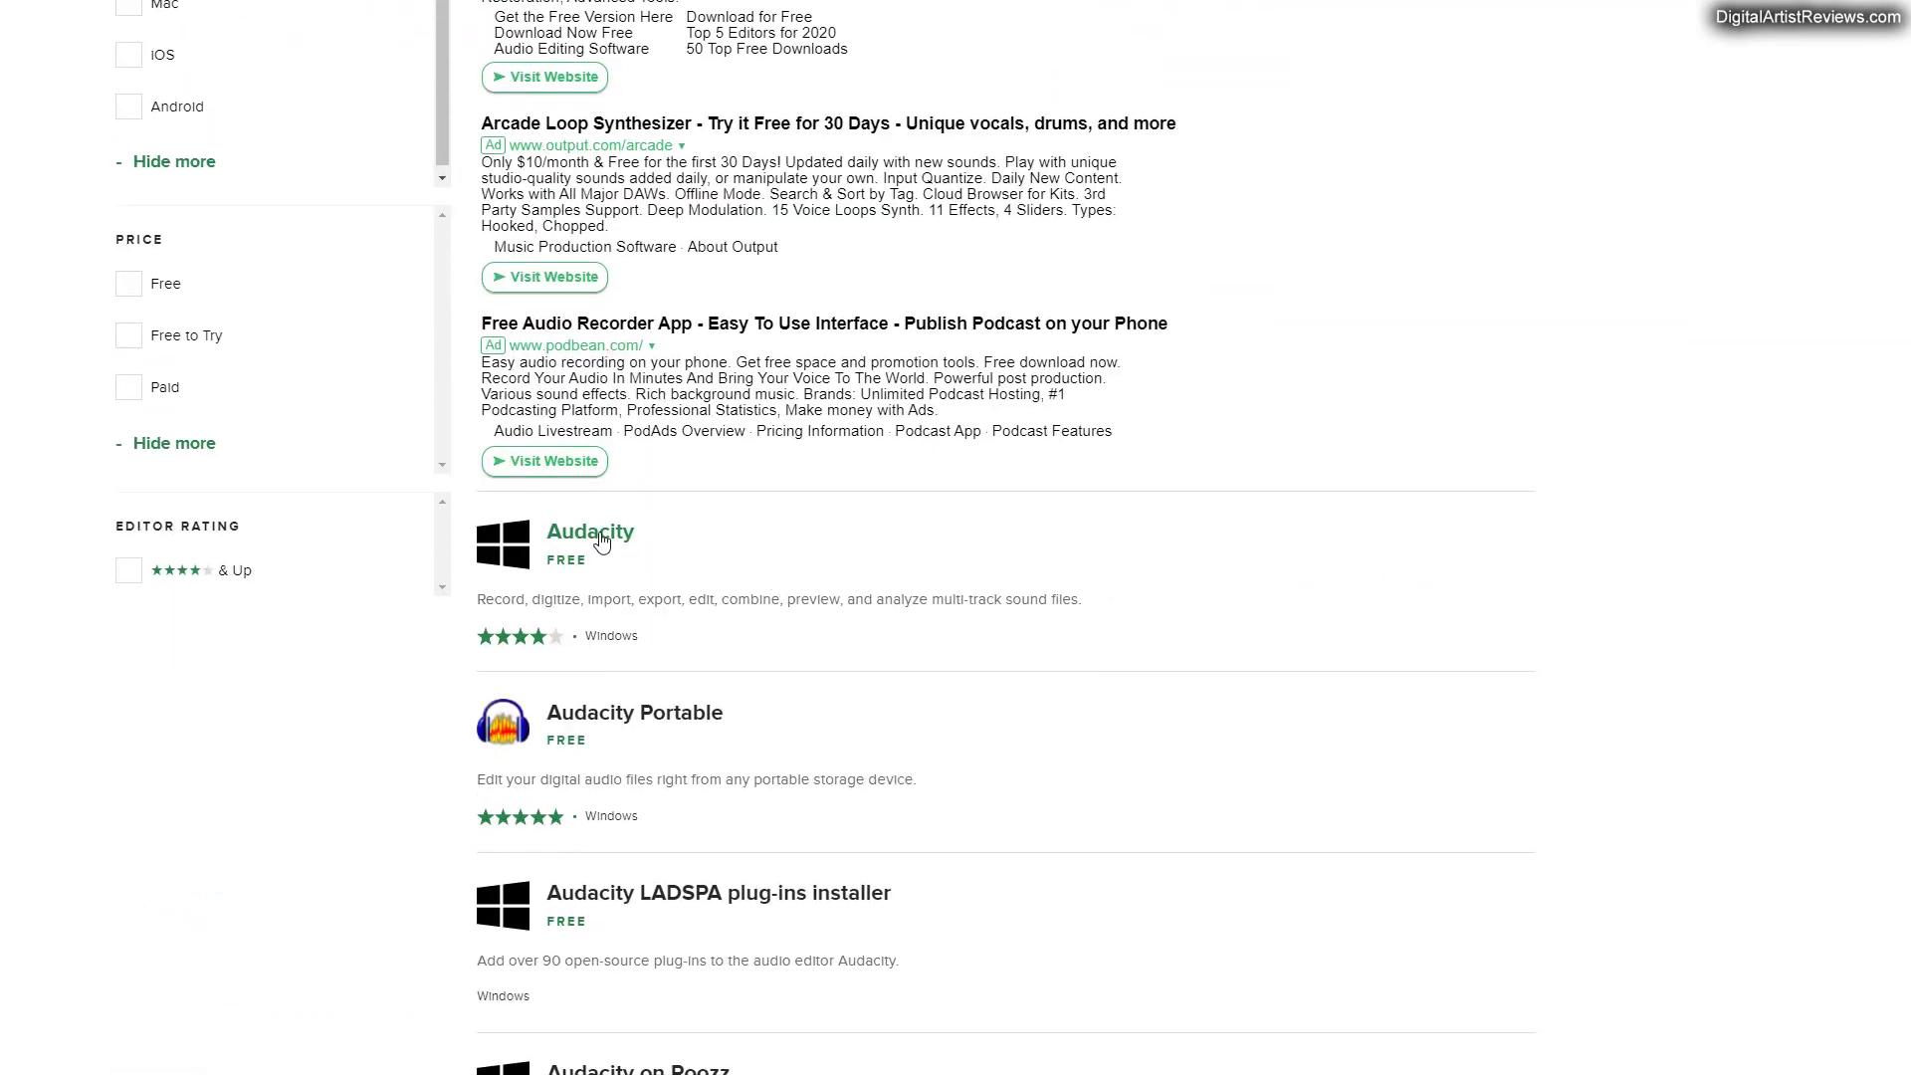
pyautogui.click(597, 532)
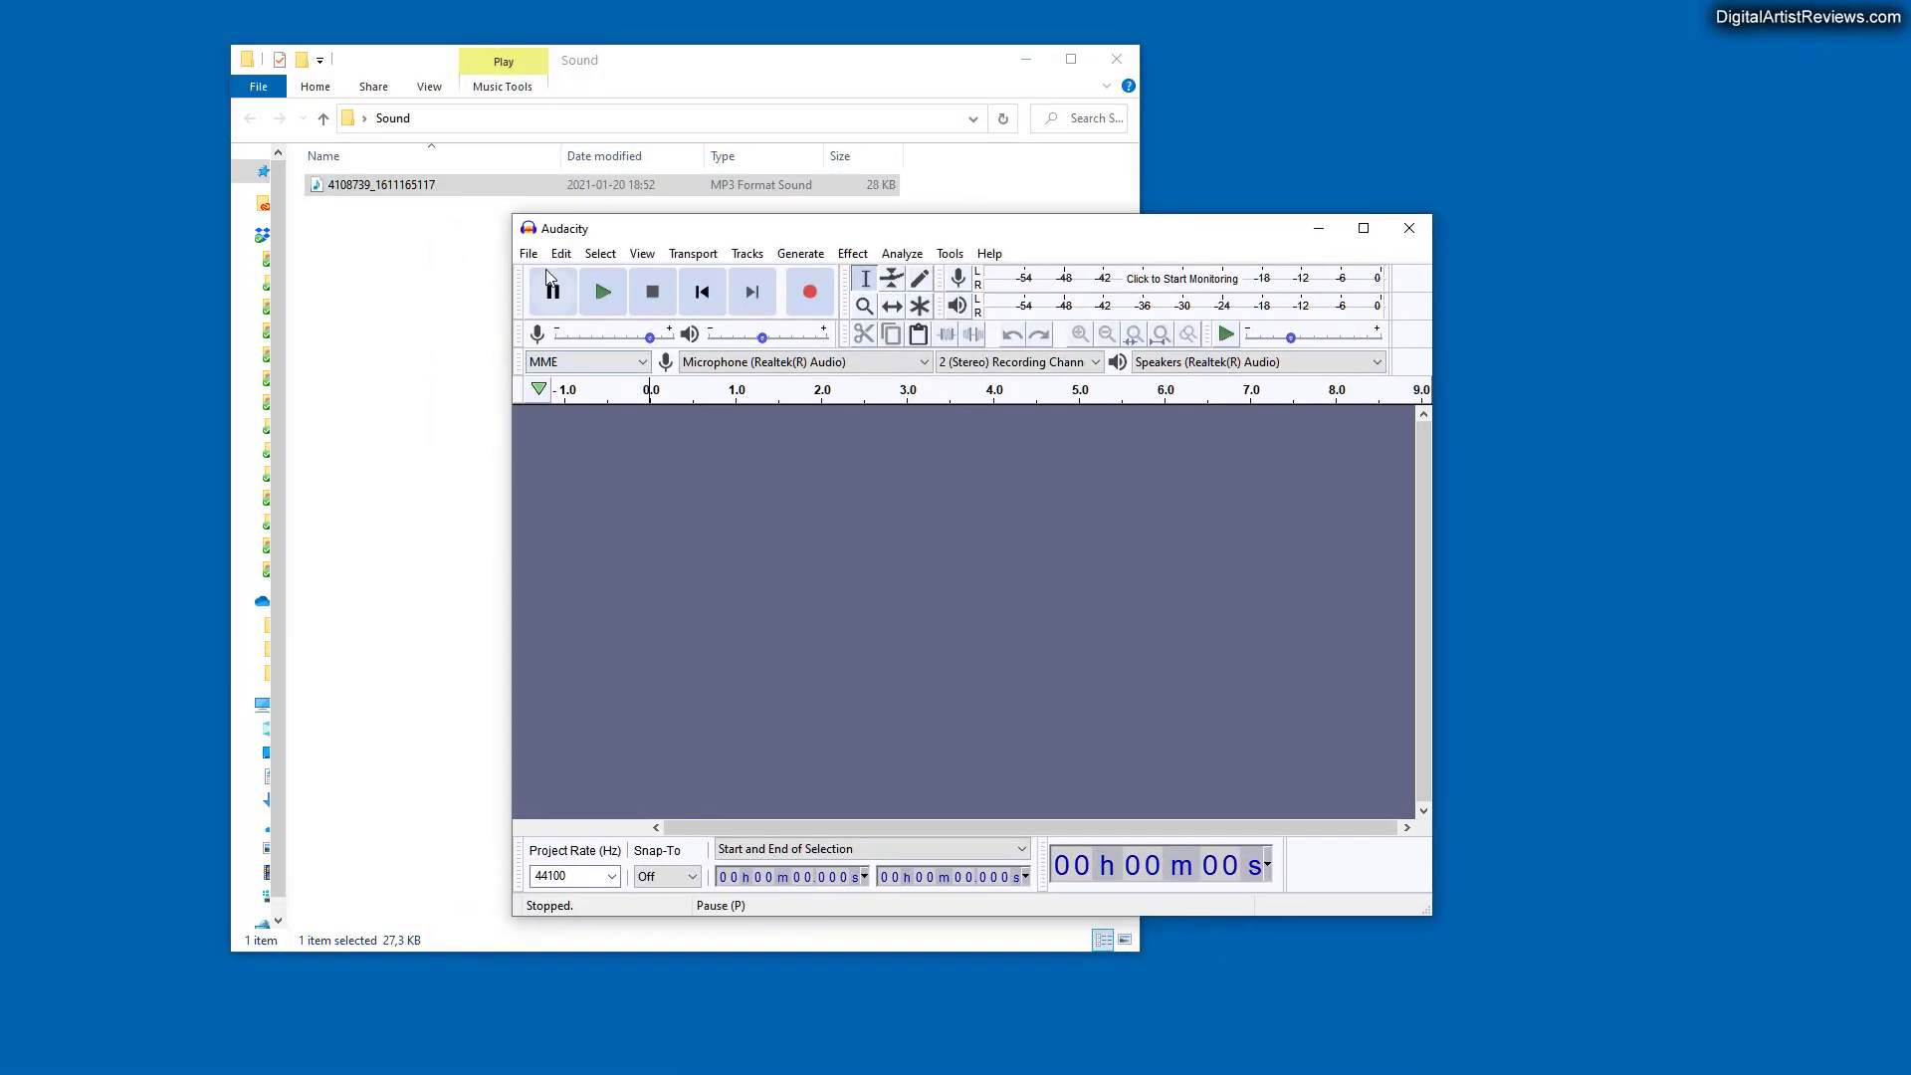
pyautogui.click(528, 253)
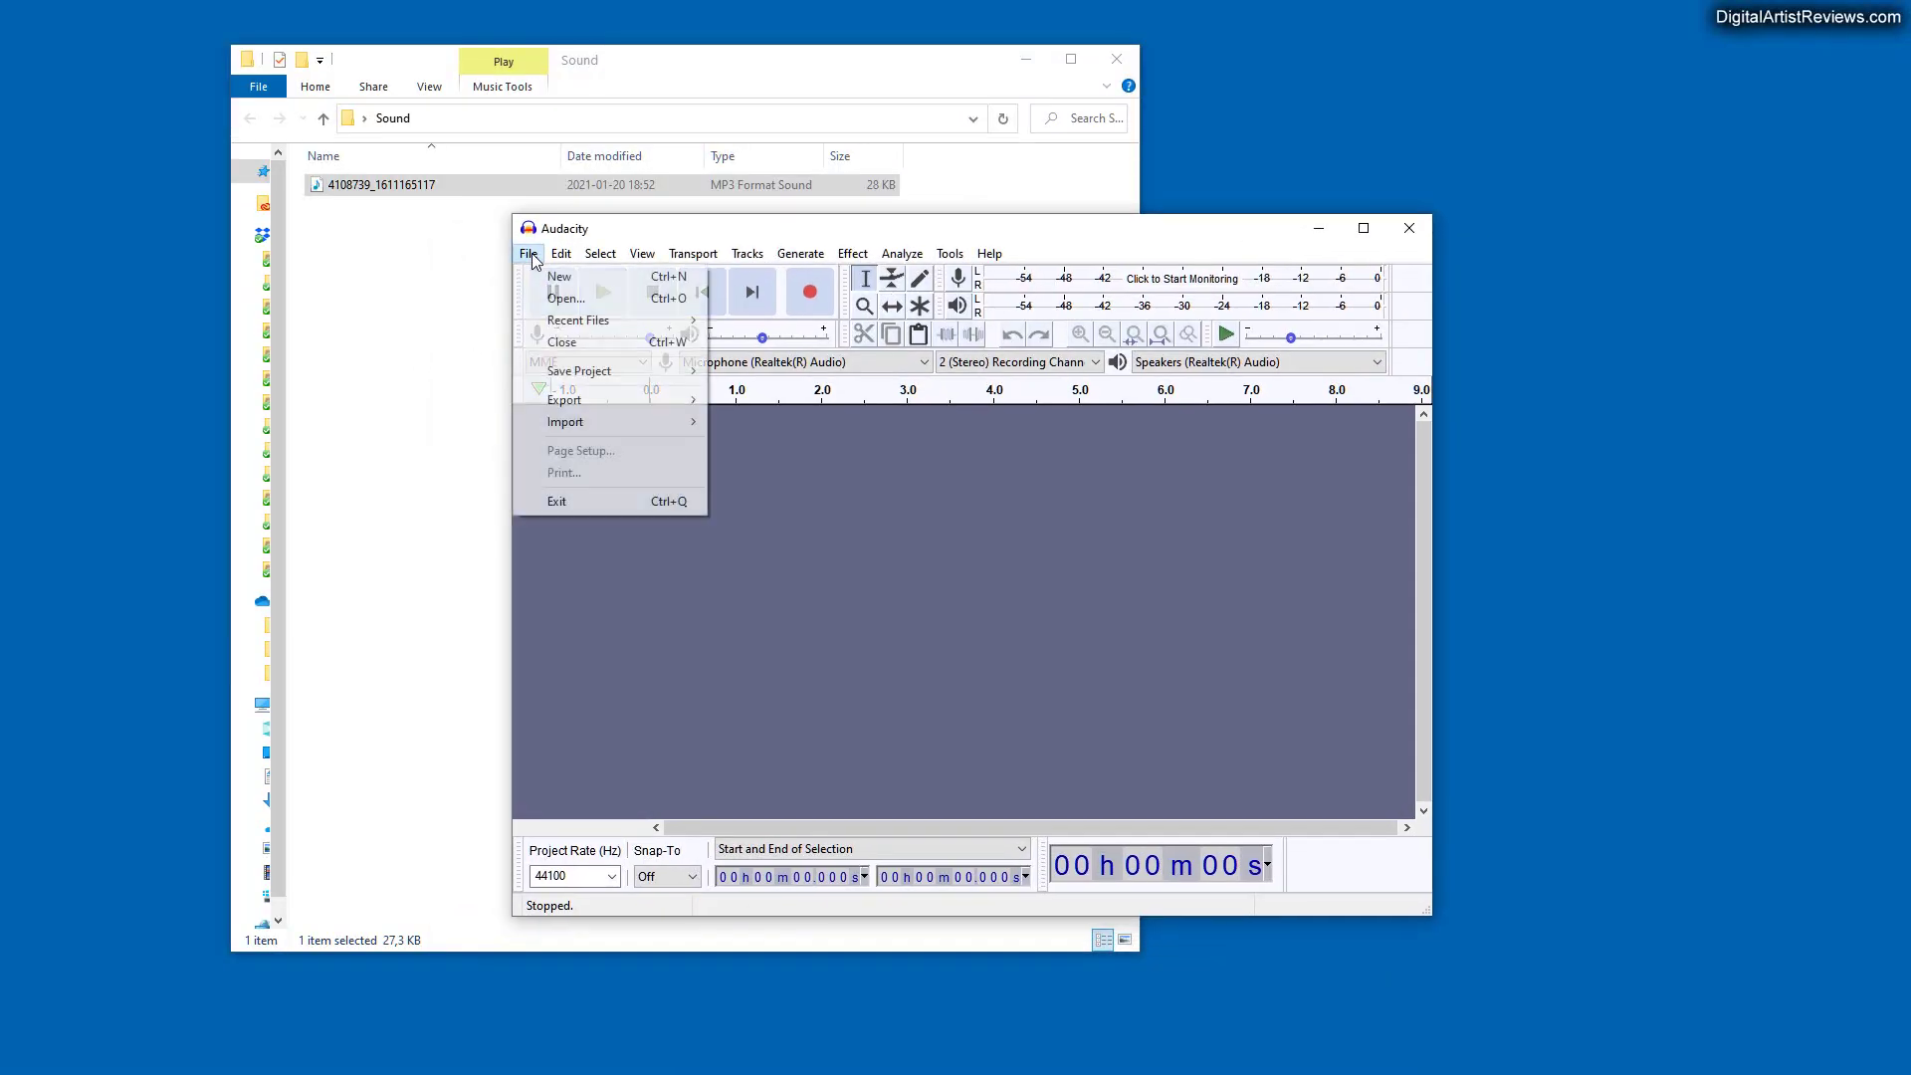
pyautogui.click(564, 298)
pyautogui.click(692, 366)
pyautogui.moveTo(728, 225); pyautogui.dragTo(387, 179)
pyautogui.click(1294, 839)
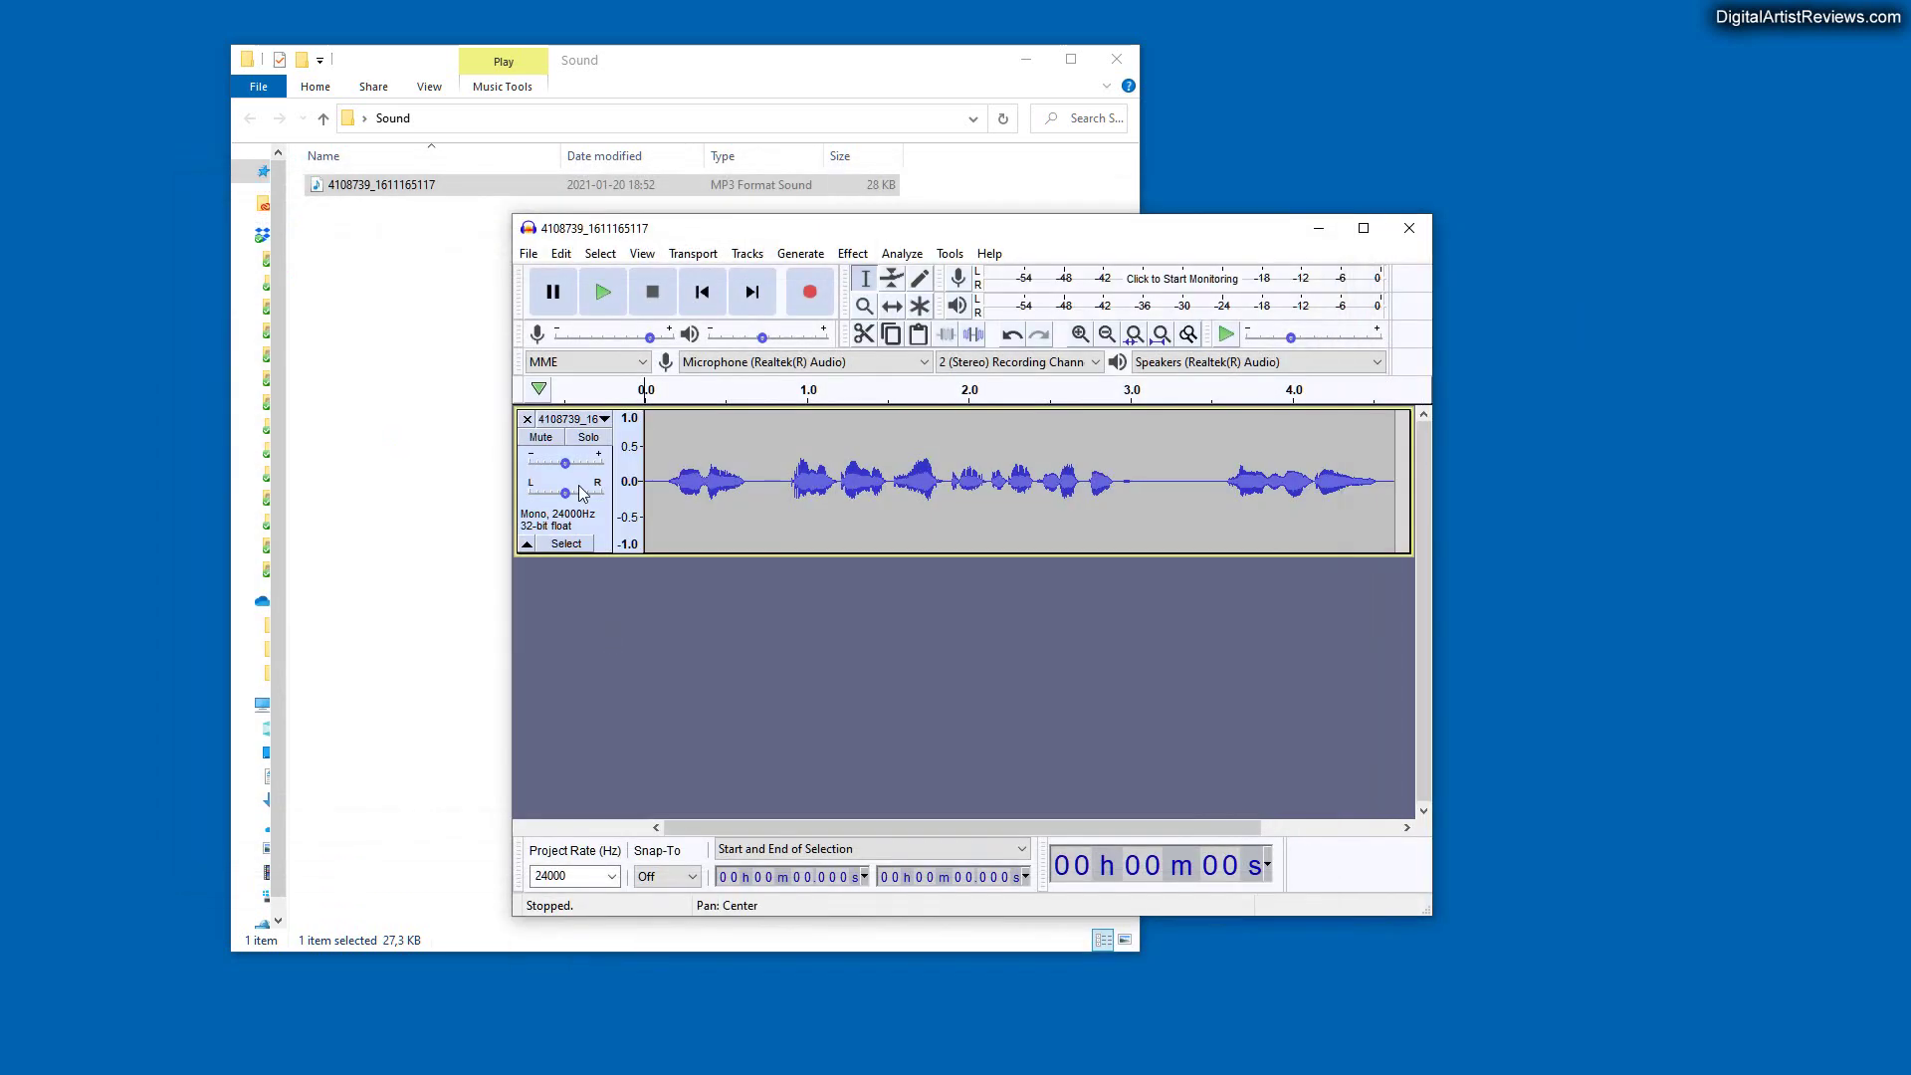
pyautogui.click(529, 253)
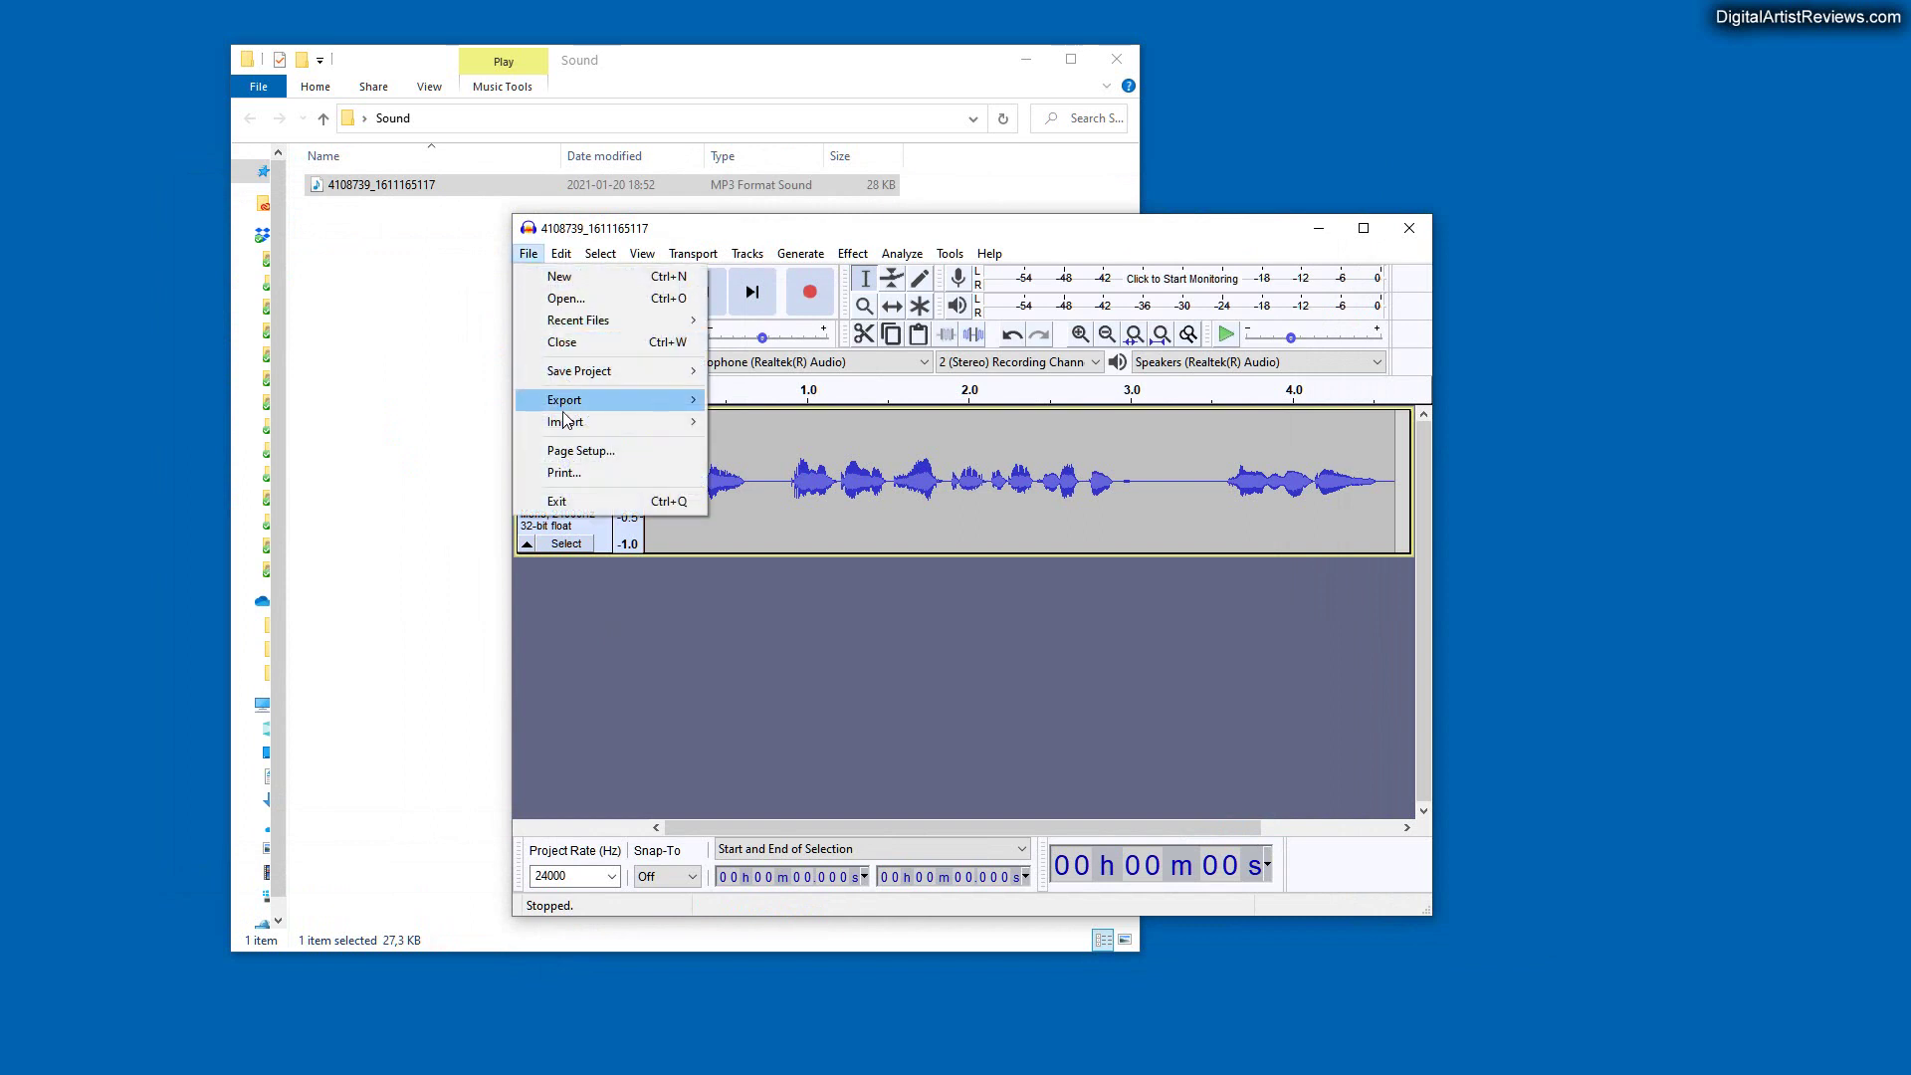
pyautogui.moveTo(564, 426)
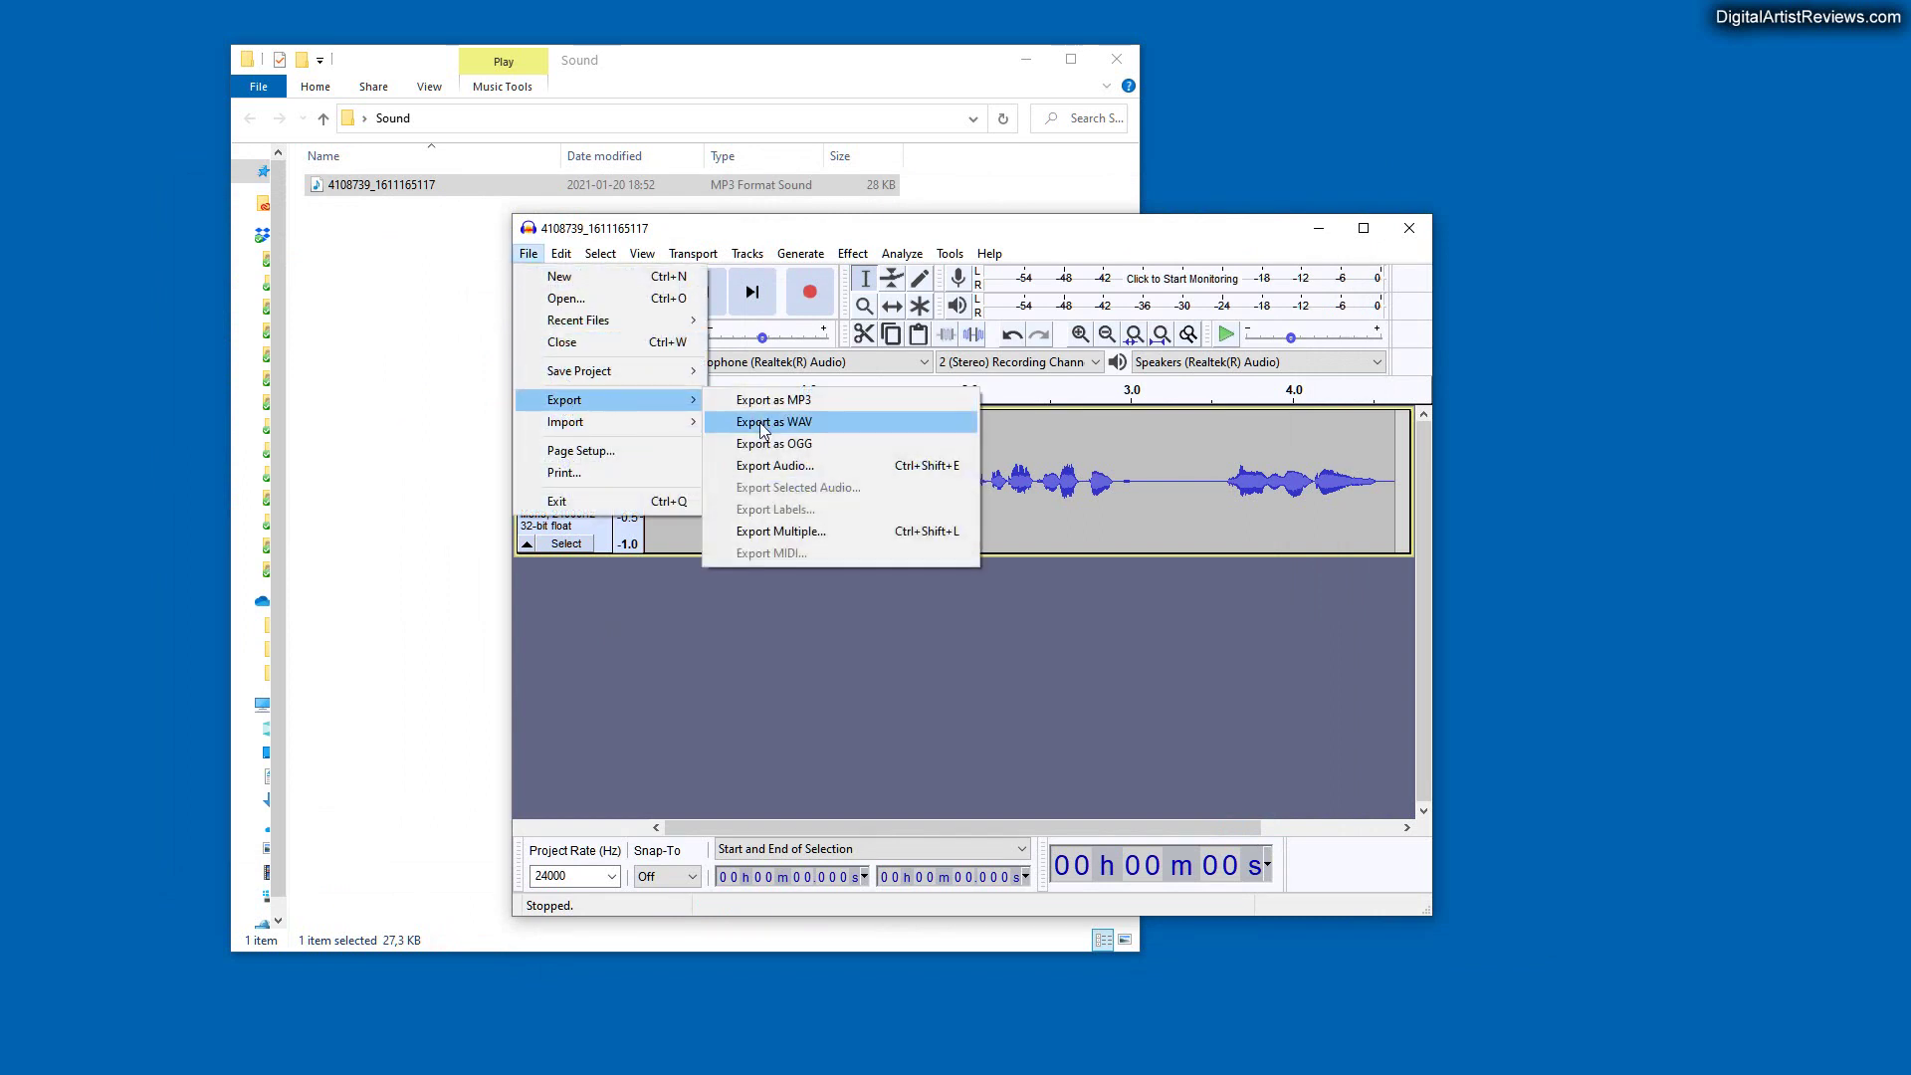
pyautogui.click(762, 423)
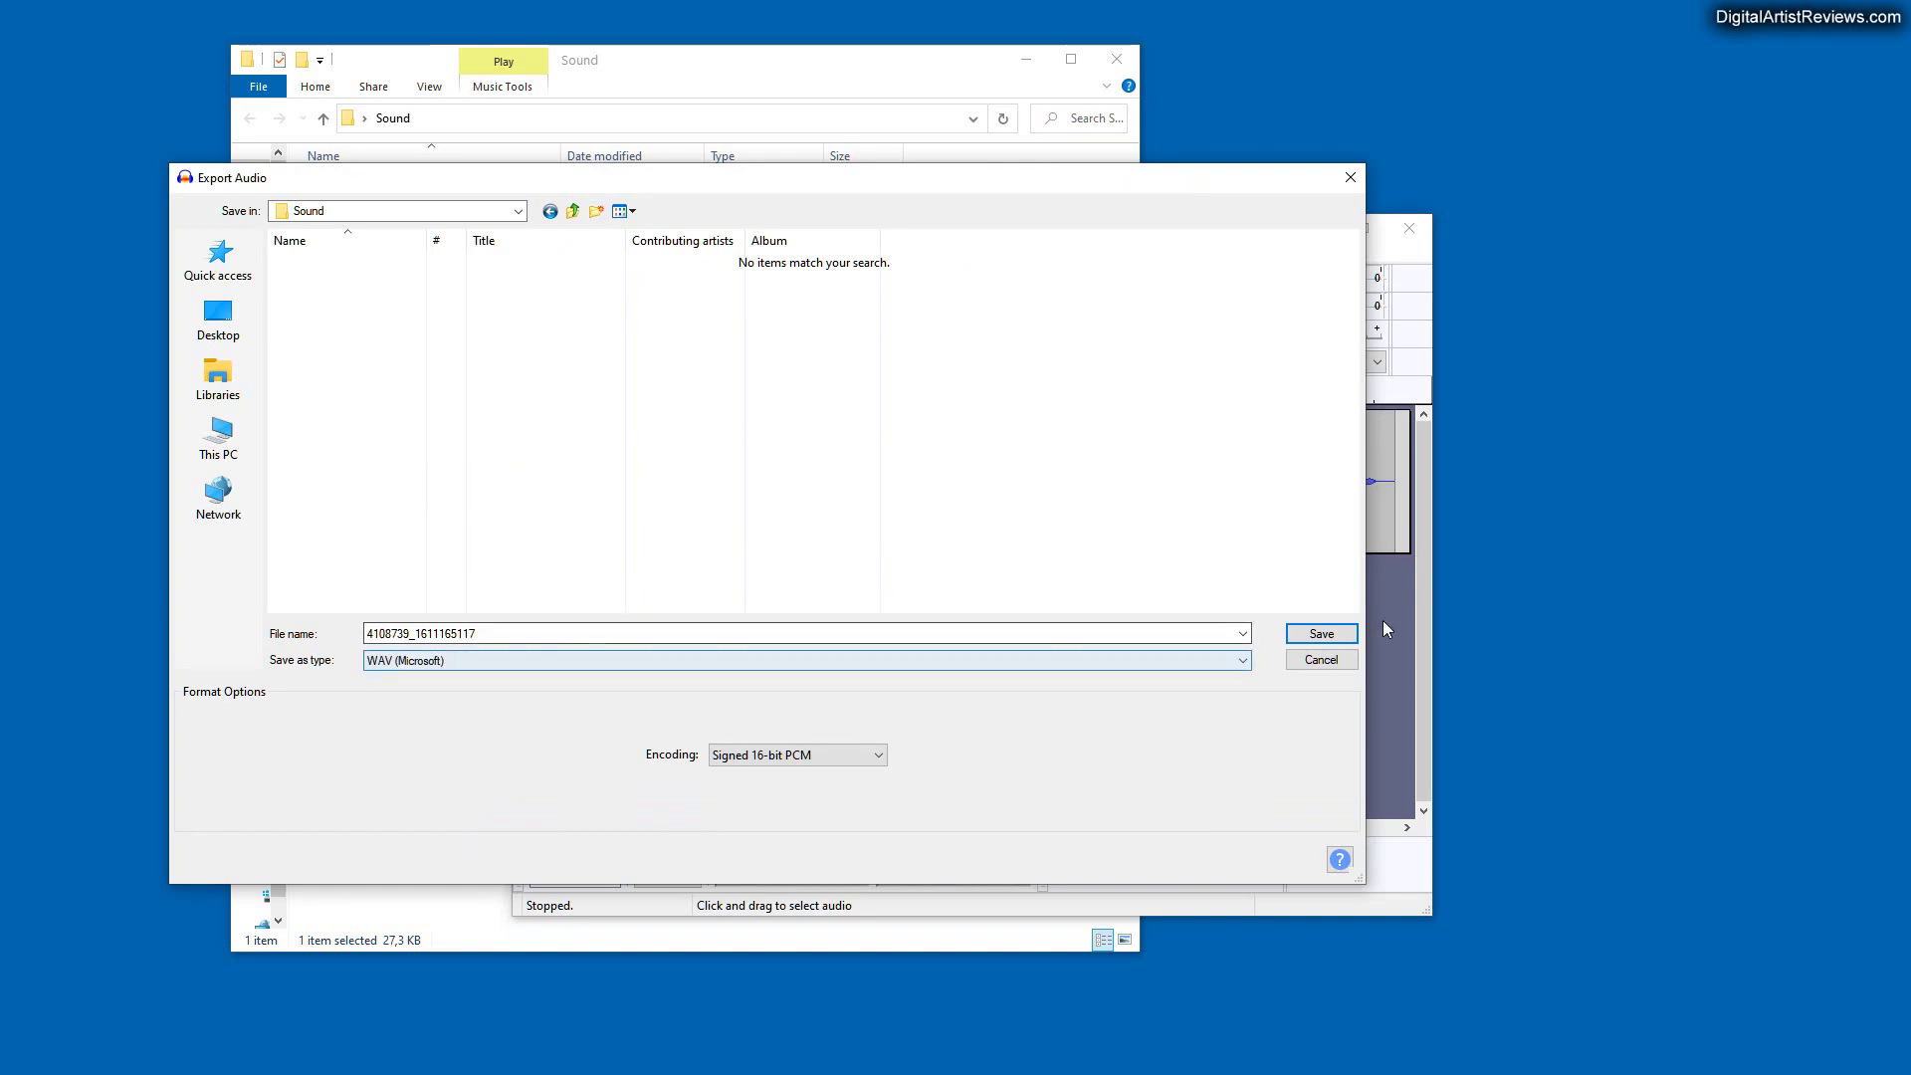
pyautogui.click(1321, 634)
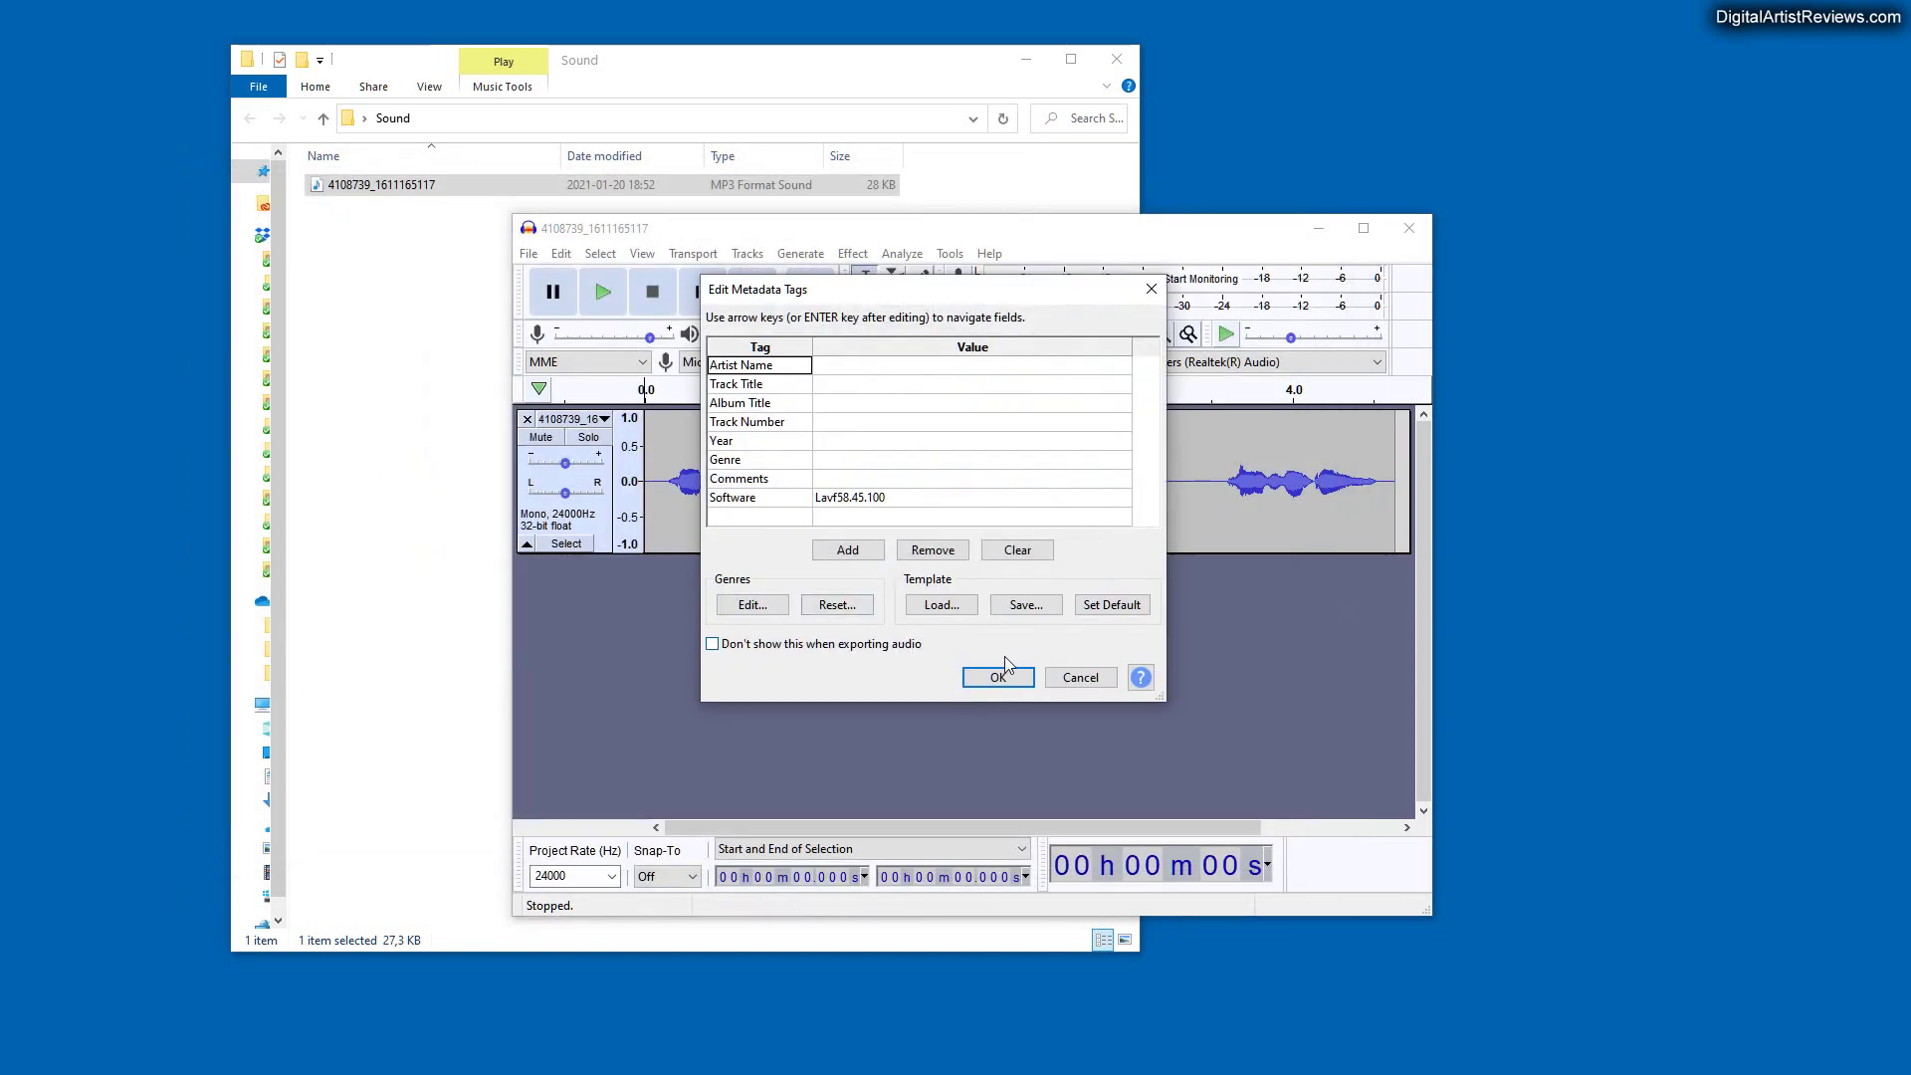
pyautogui.click(997, 677)
# Step: Close Audacity without saving the project and return to the Sound folder
pyautogui.click(1409, 228)
pyautogui.click(1011, 568)
pyautogui.click(461, 239)
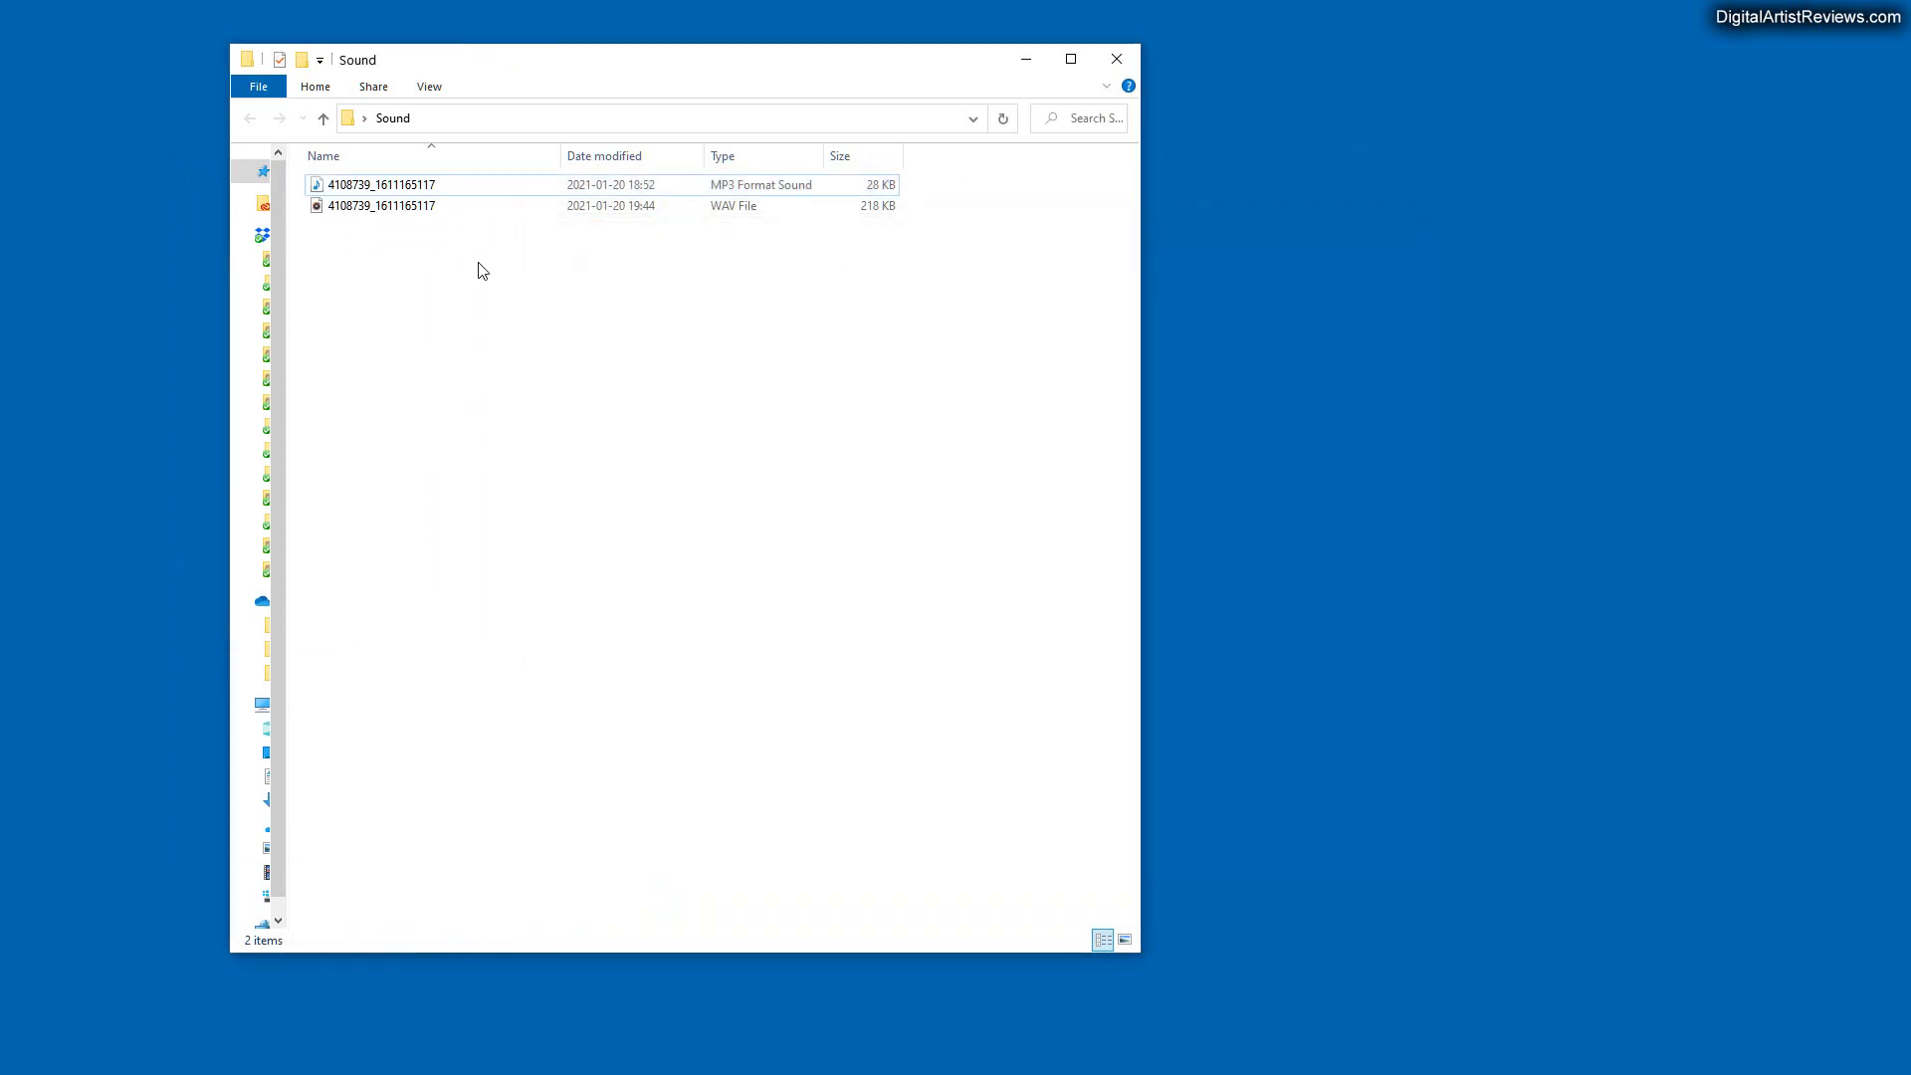
pyautogui.doubleClick(405, 207)
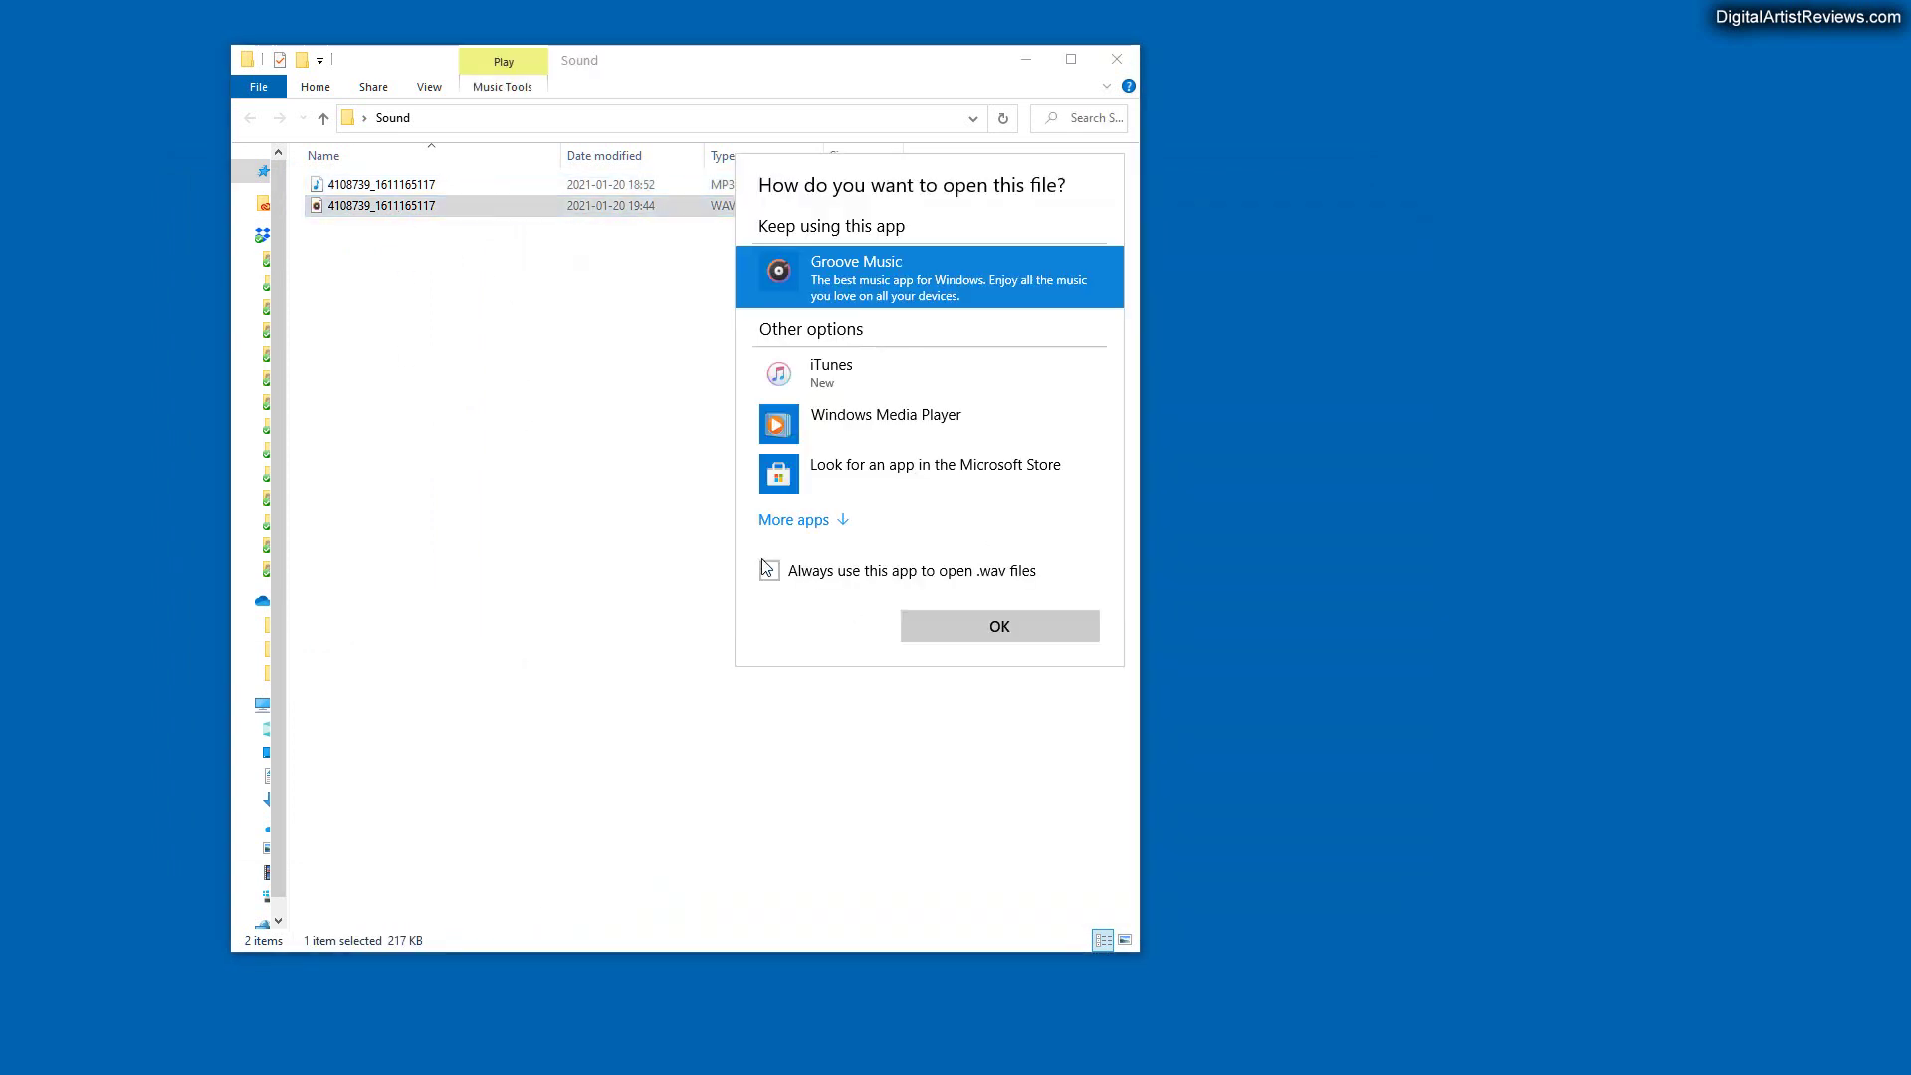
pyautogui.click(868, 434)
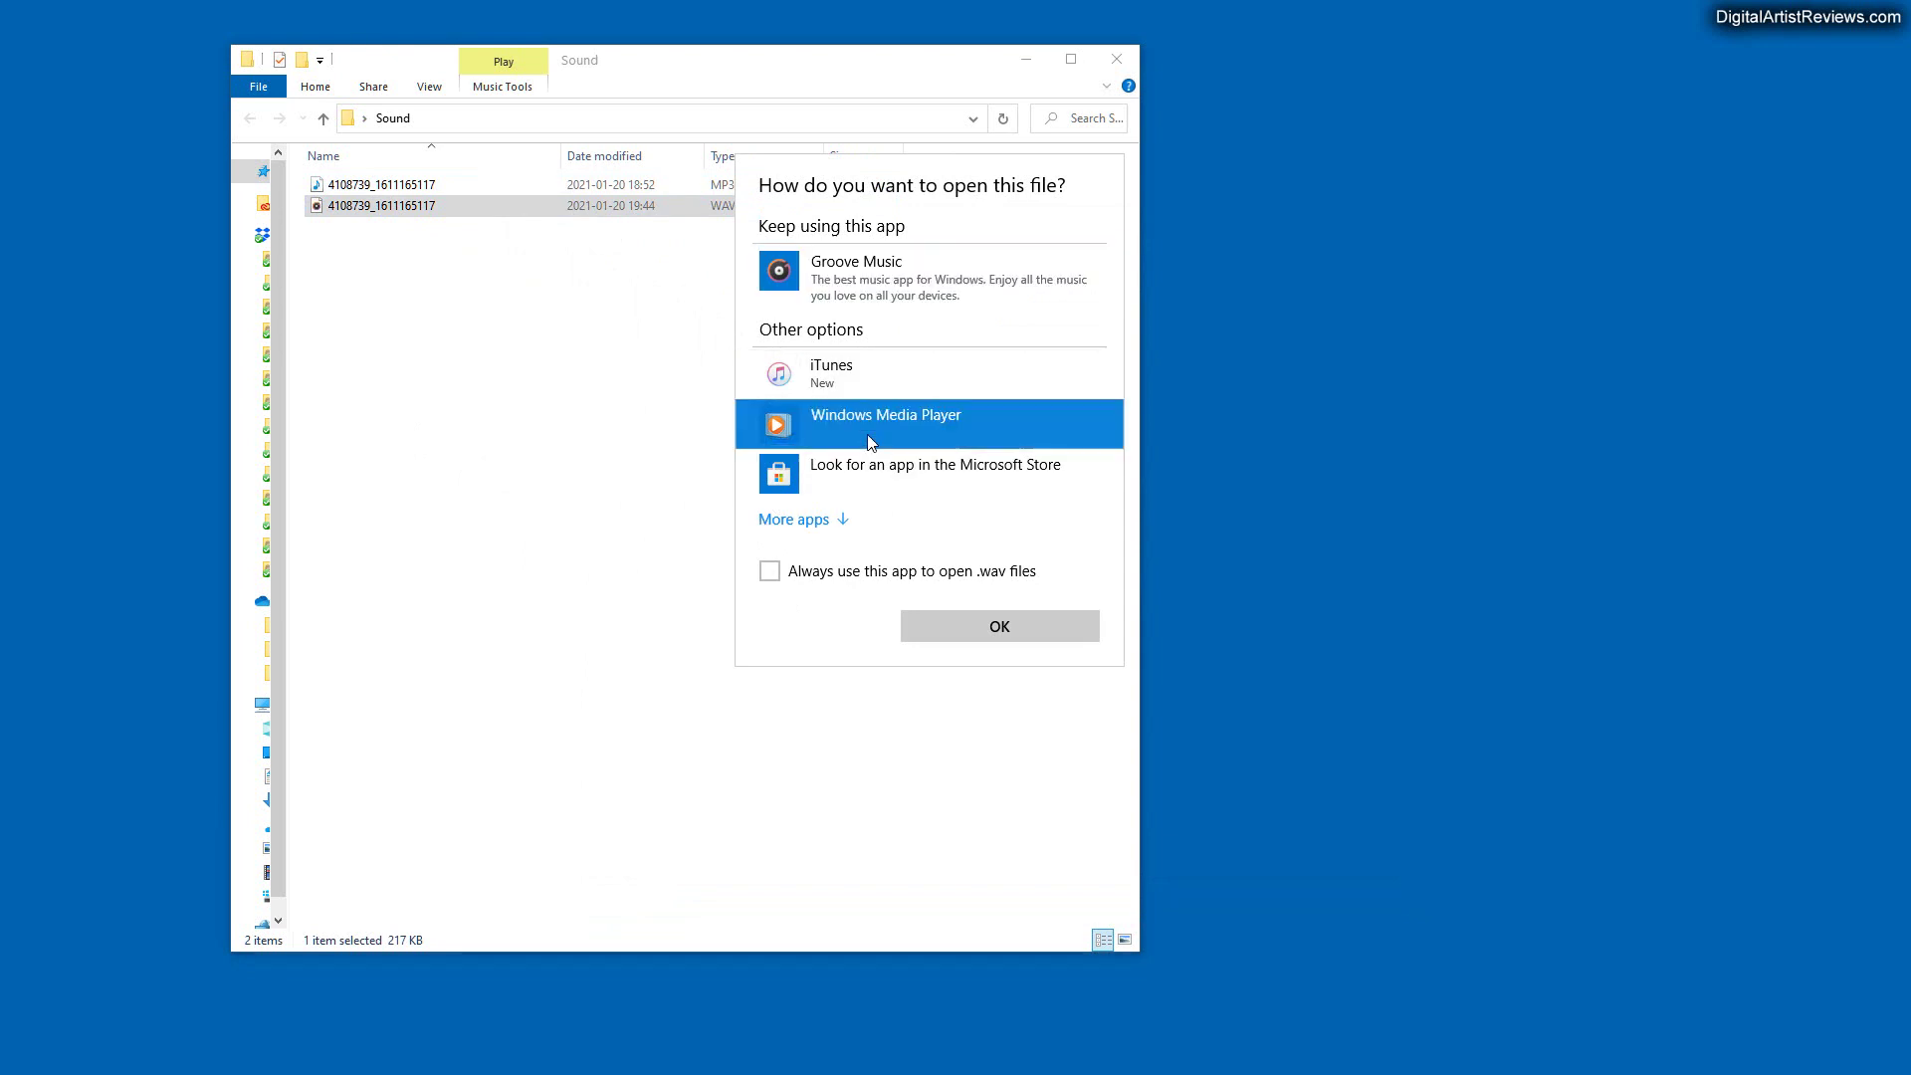
pyautogui.click(953, 632)
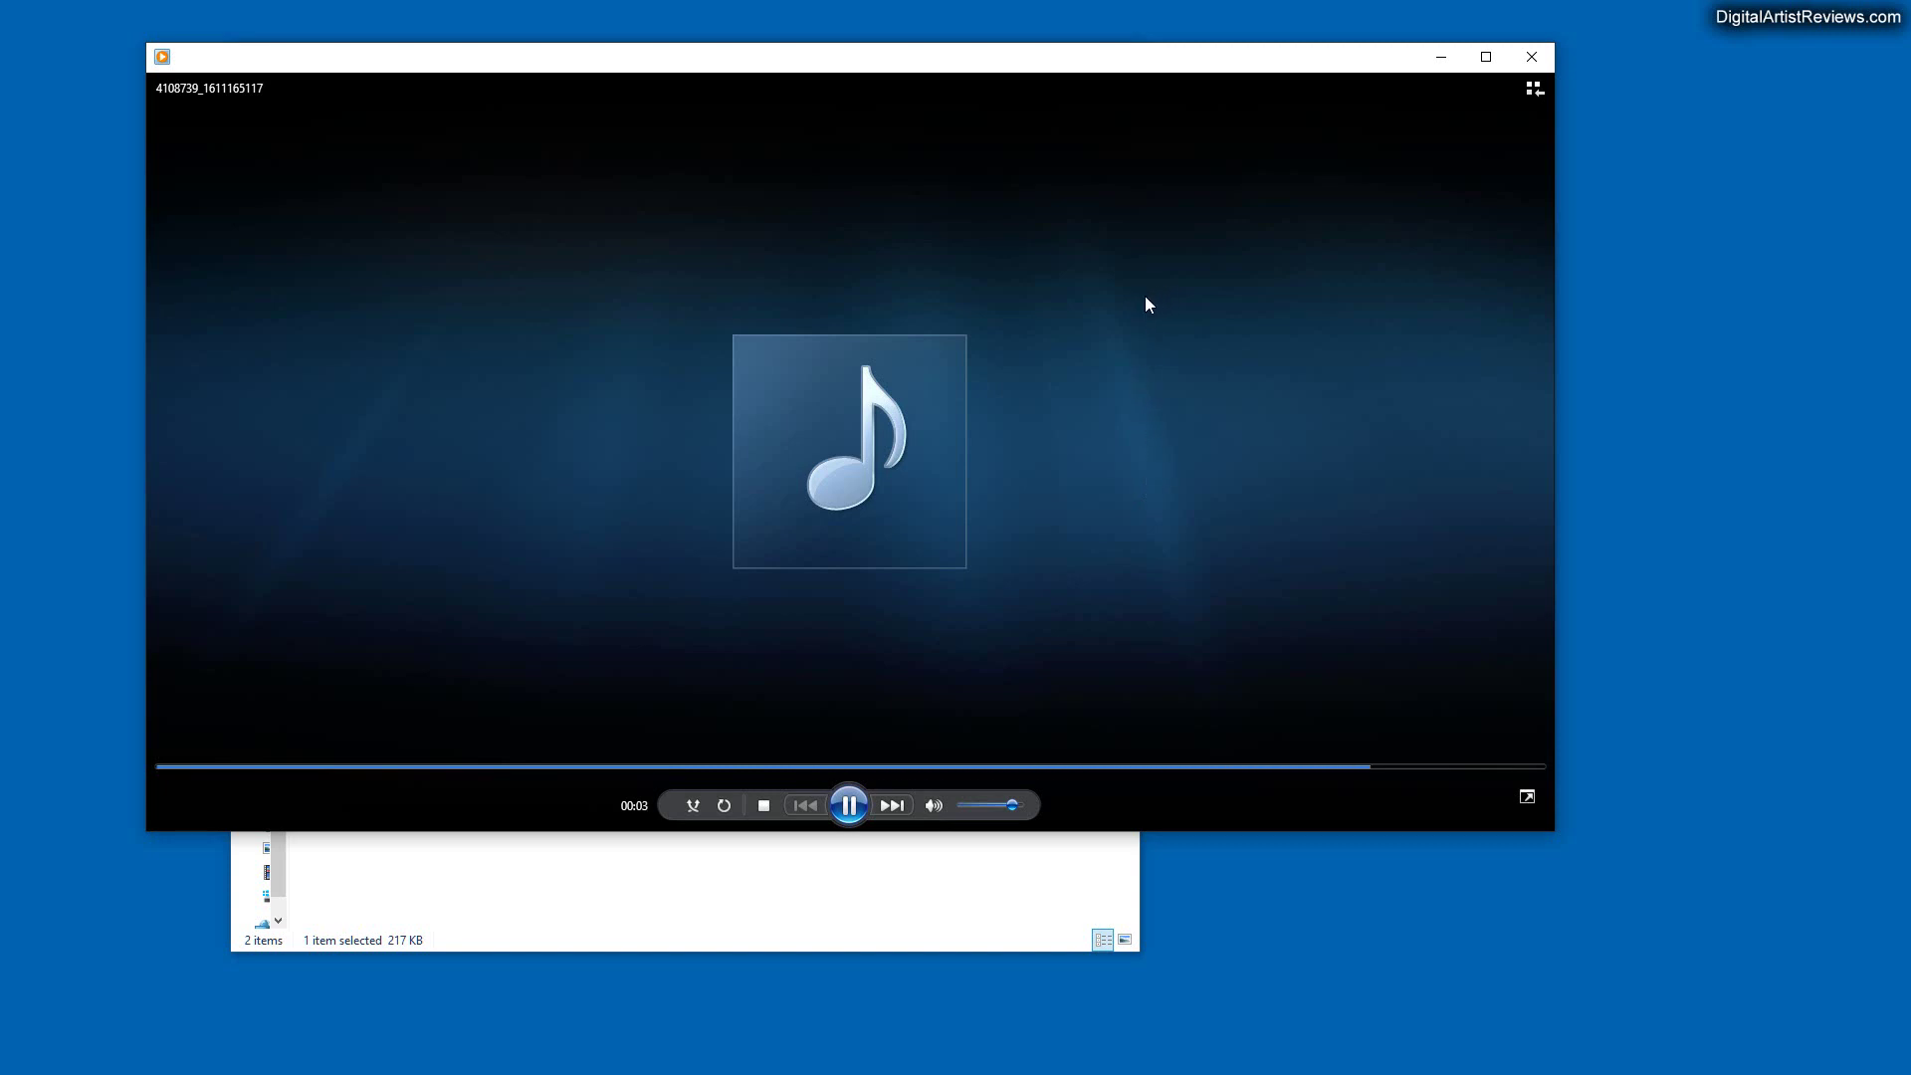
pyautogui.click(1531, 56)
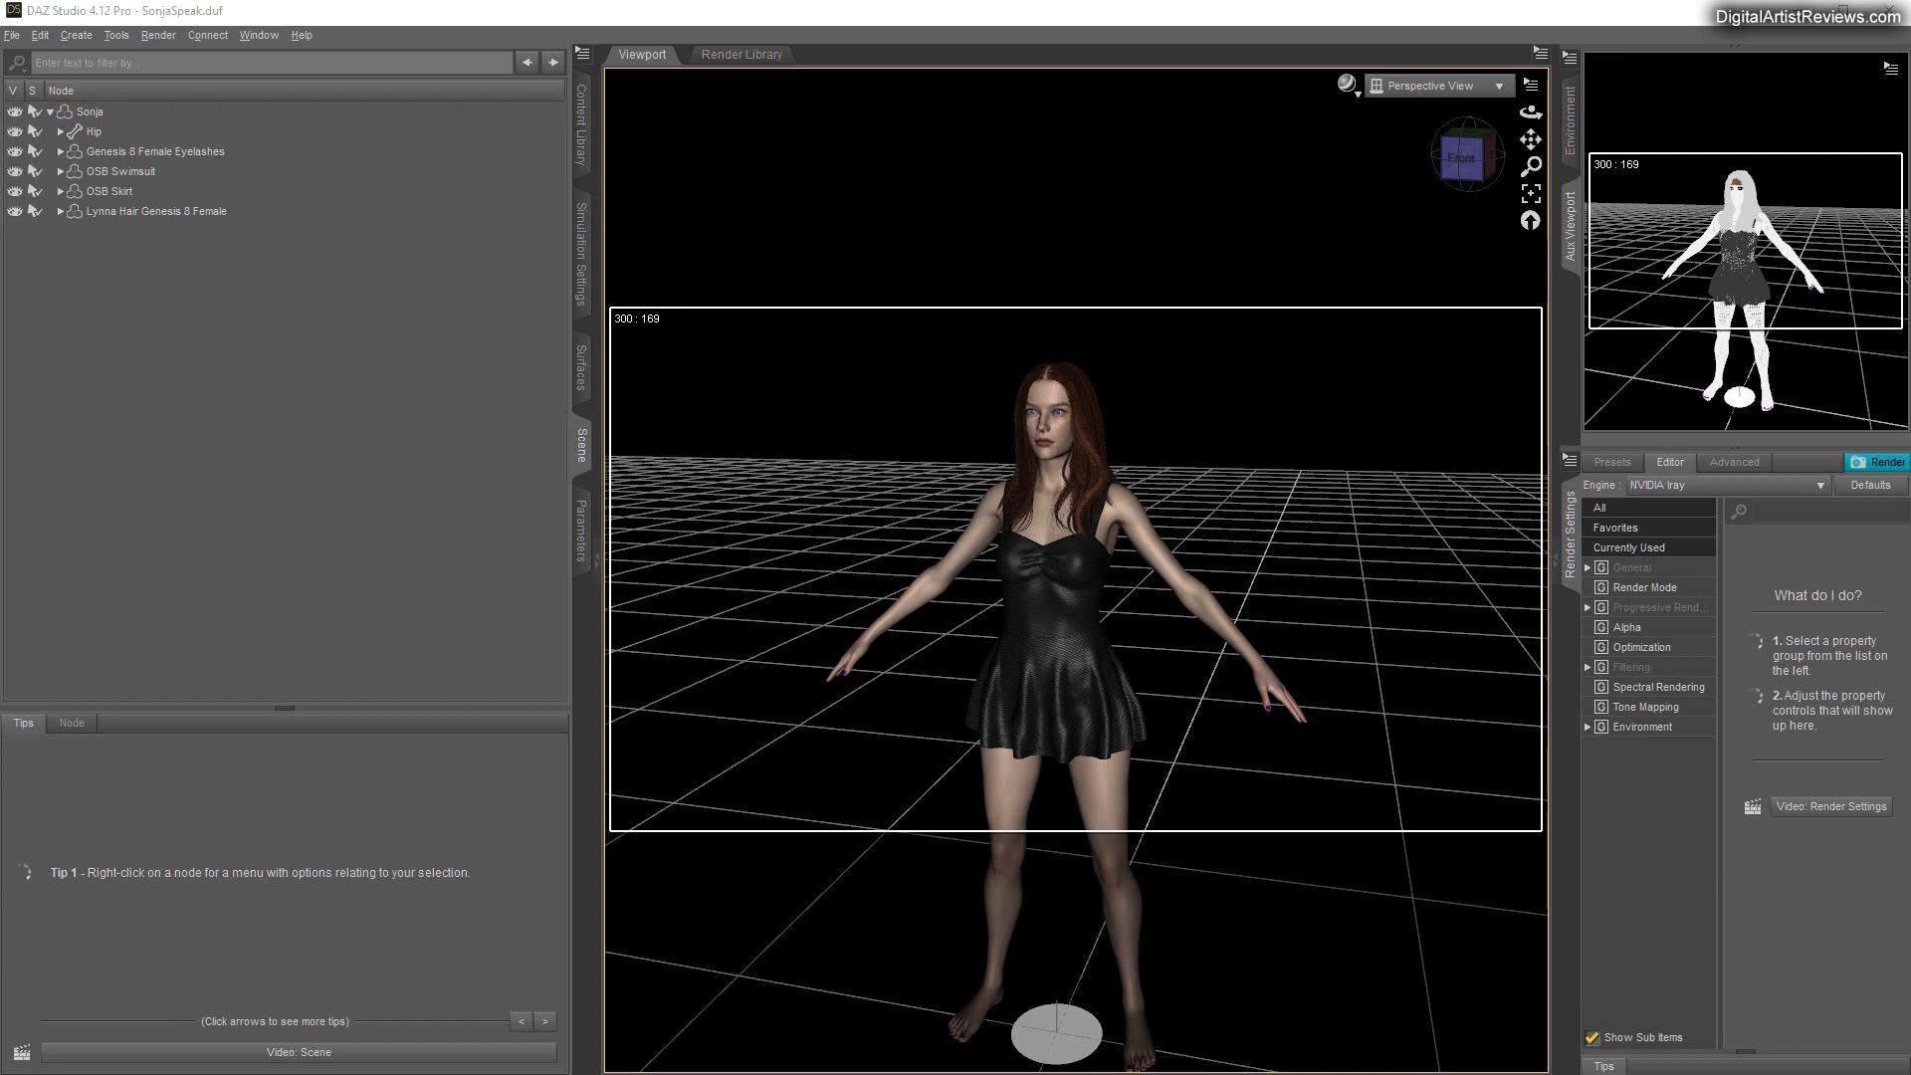
# Step: In DAZ Studio, open the Audio Options, browse the Sound folder without choosing a file, play the current WAV and cancel the dialog
pyautogui.click(34, 39)
pyautogui.click(60, 272)
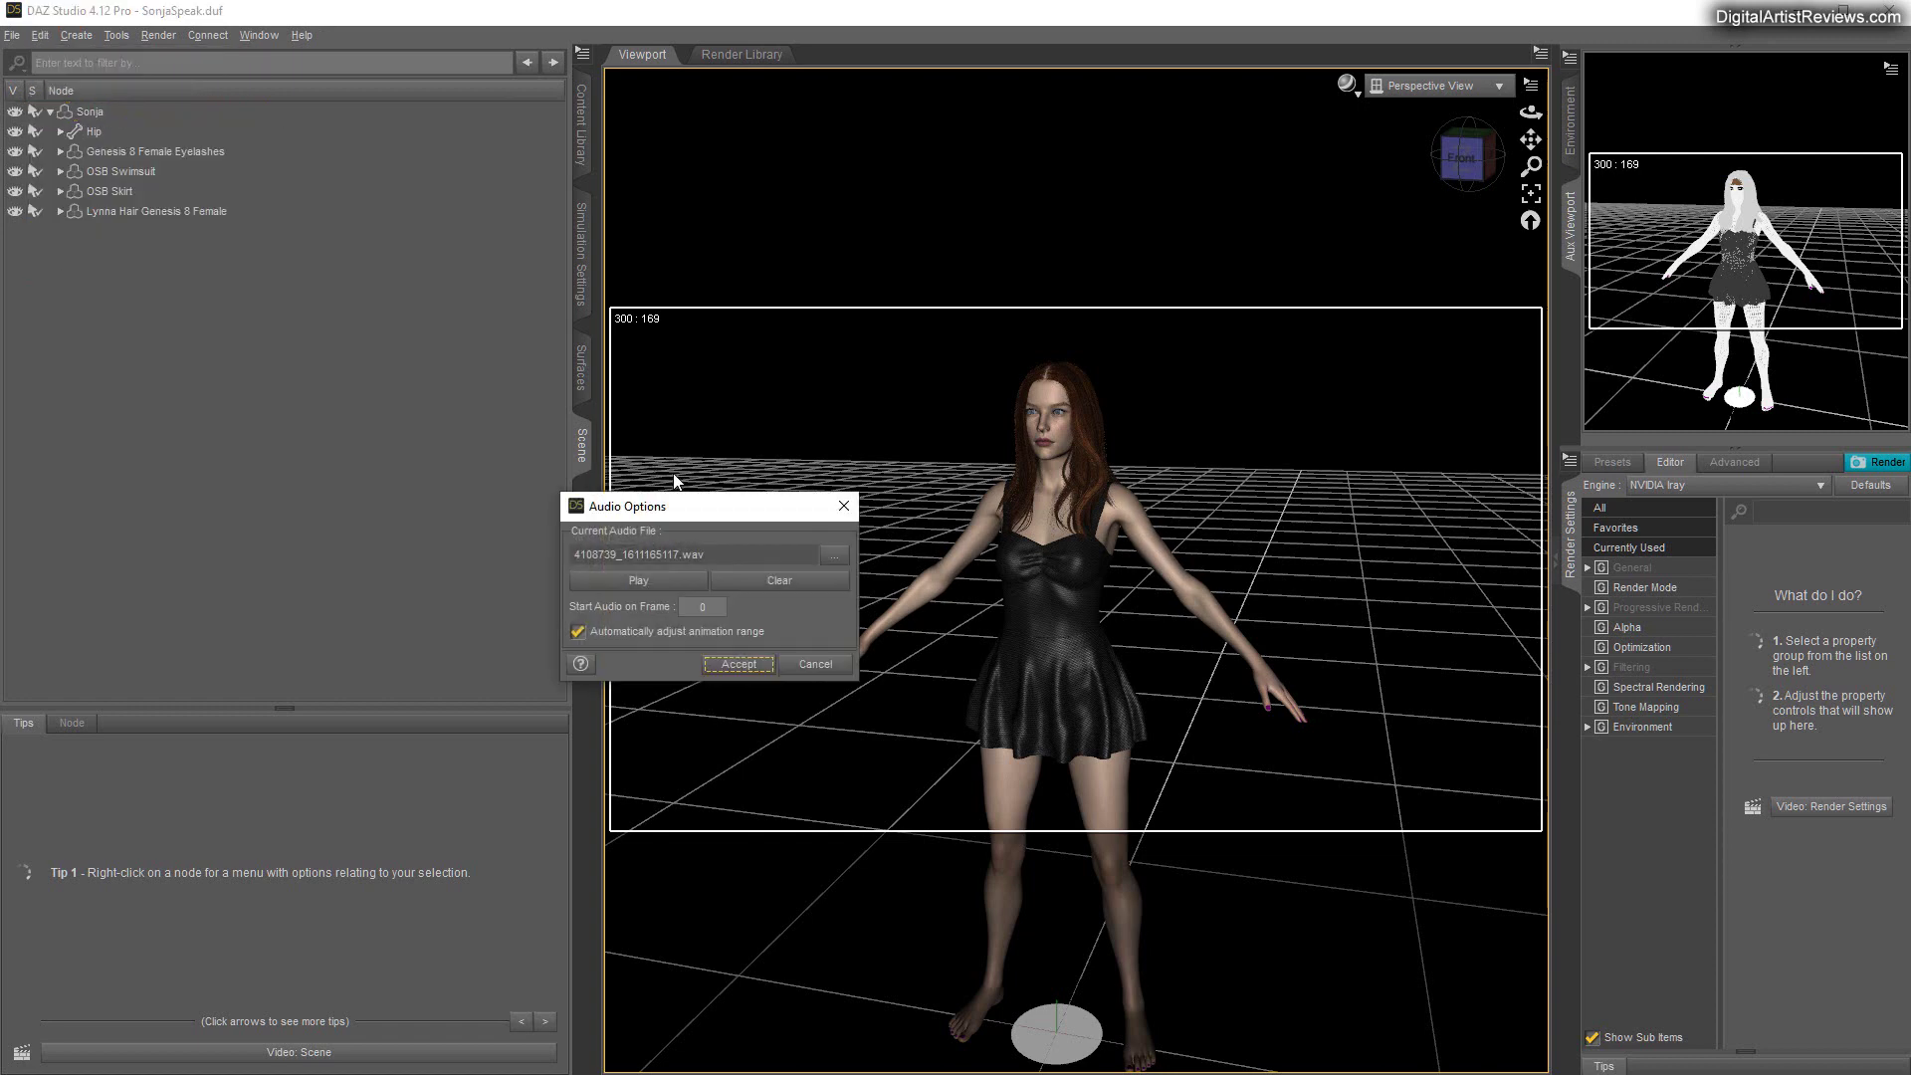
pyautogui.moveTo(672, 507); pyautogui.dragTo(358, 371)
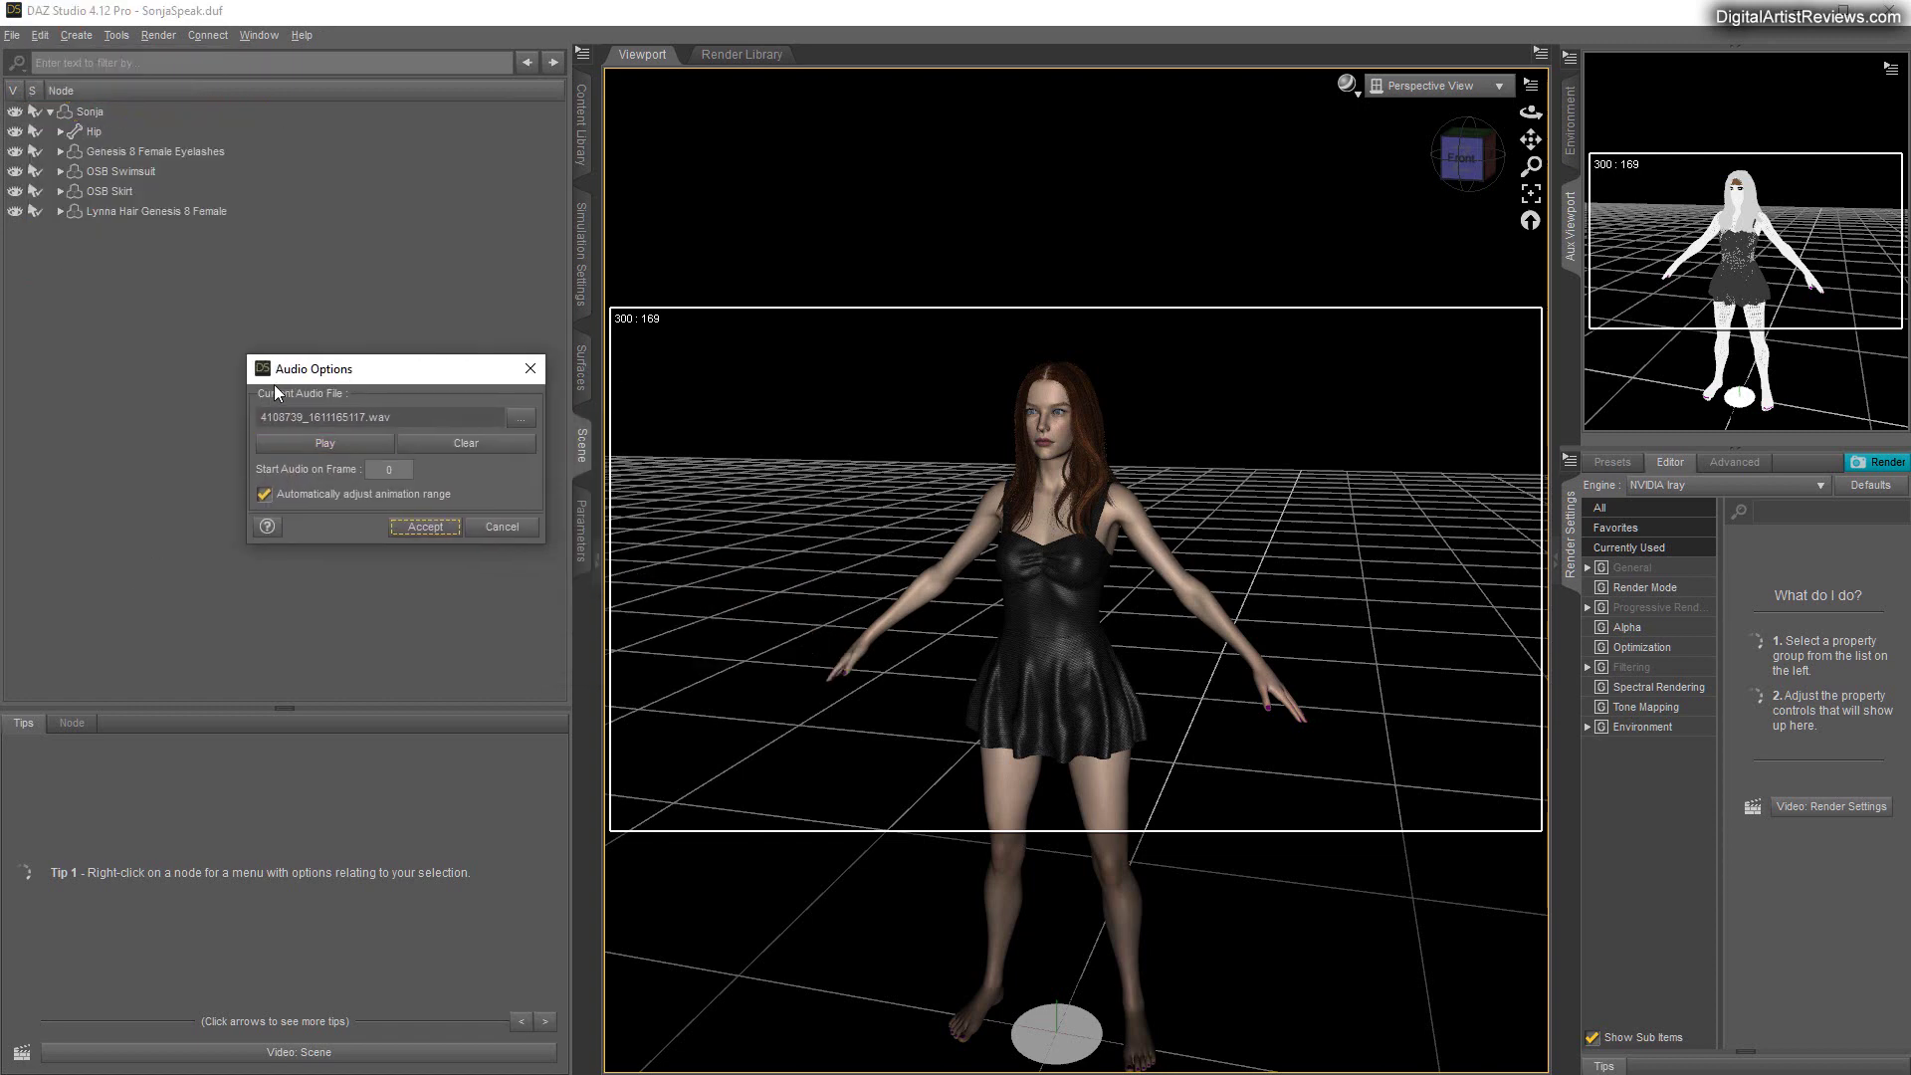
pyautogui.click(520, 418)
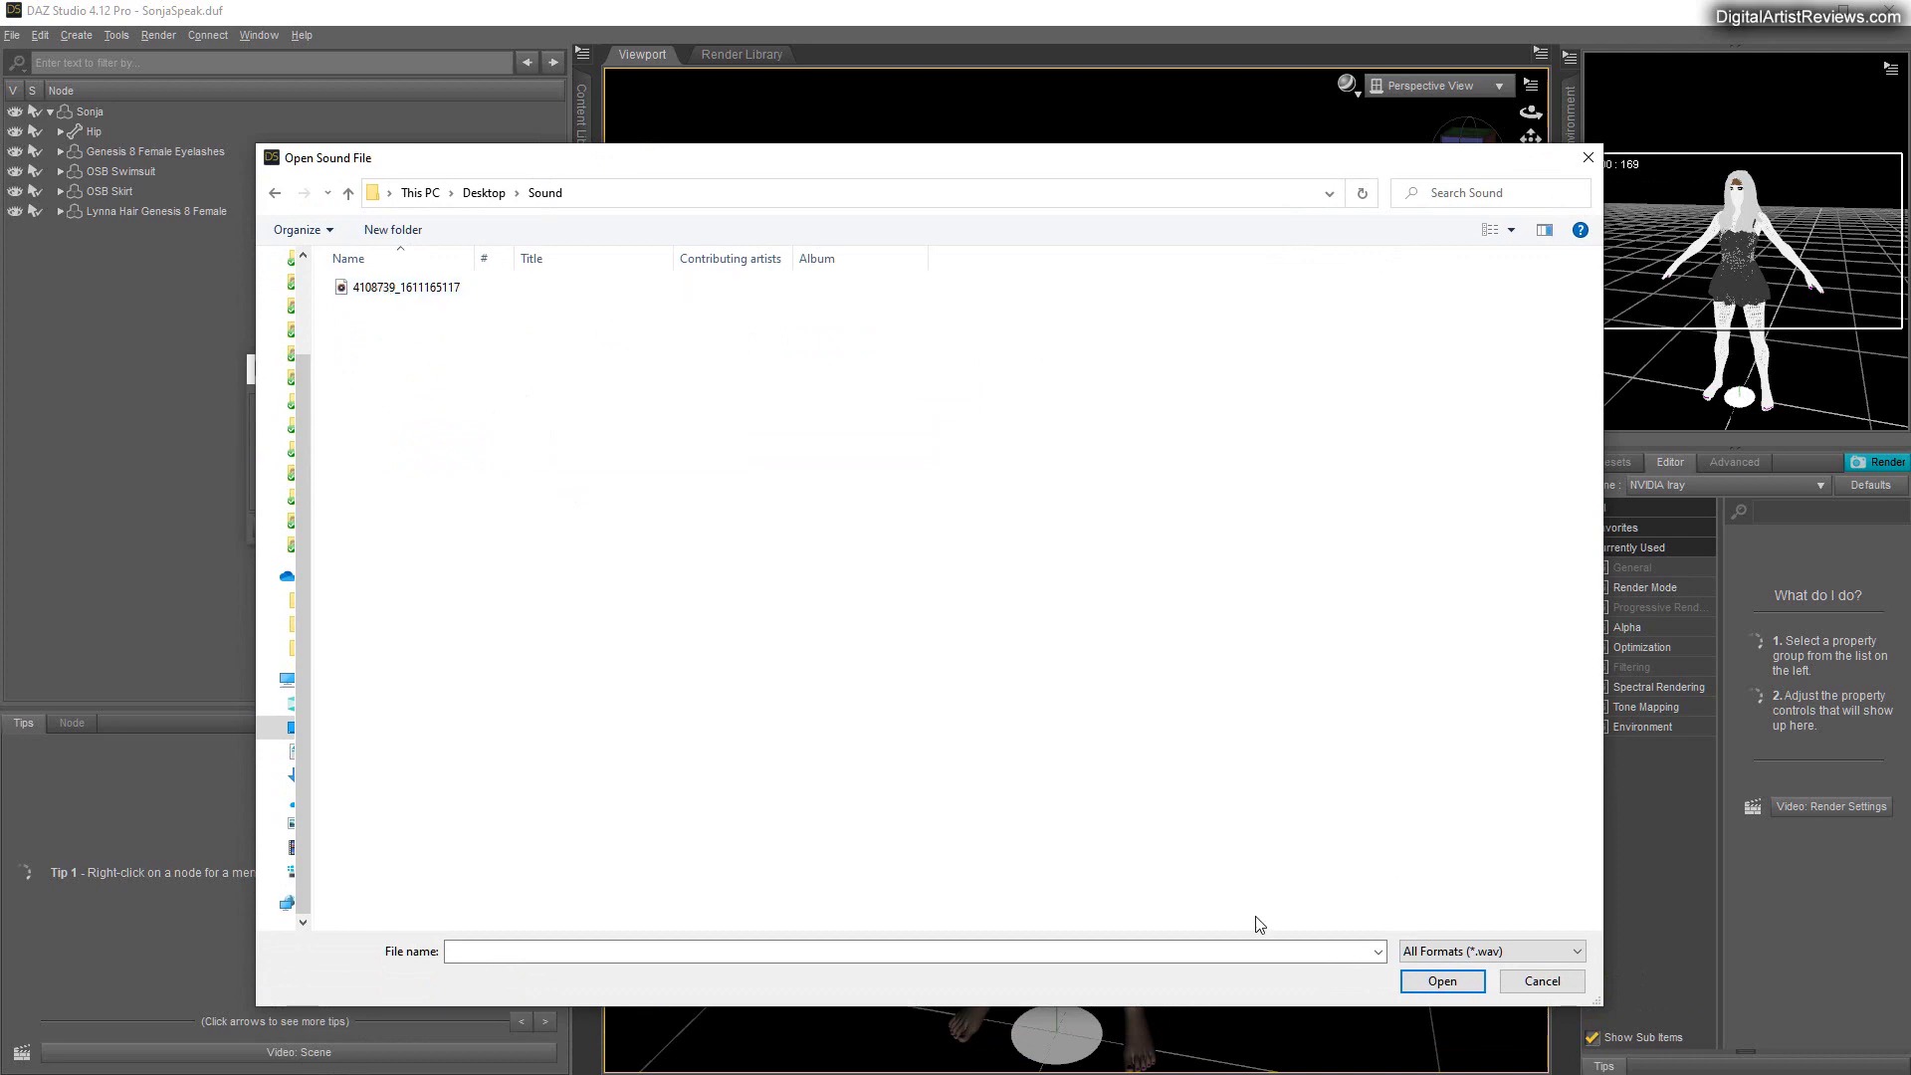
pyautogui.click(1539, 983)
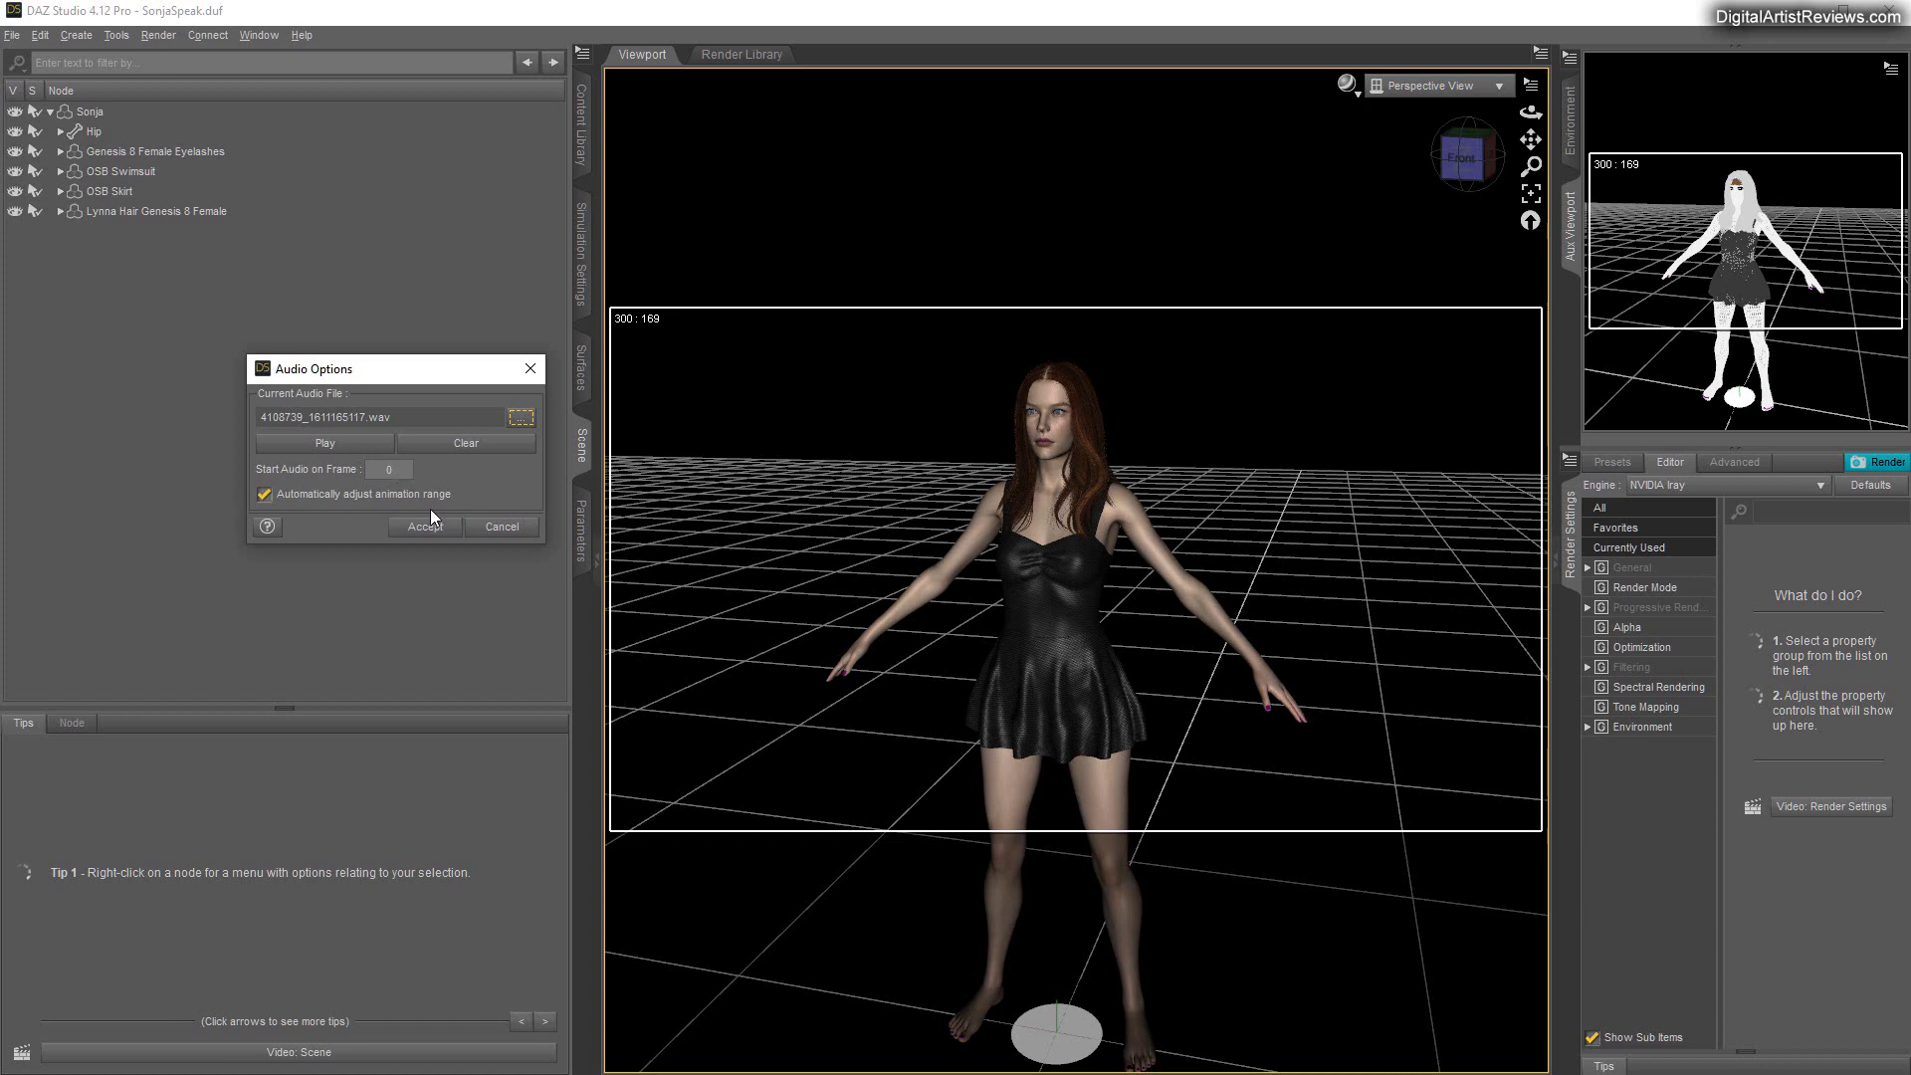
pyautogui.click(325, 445)
pyautogui.click(501, 529)
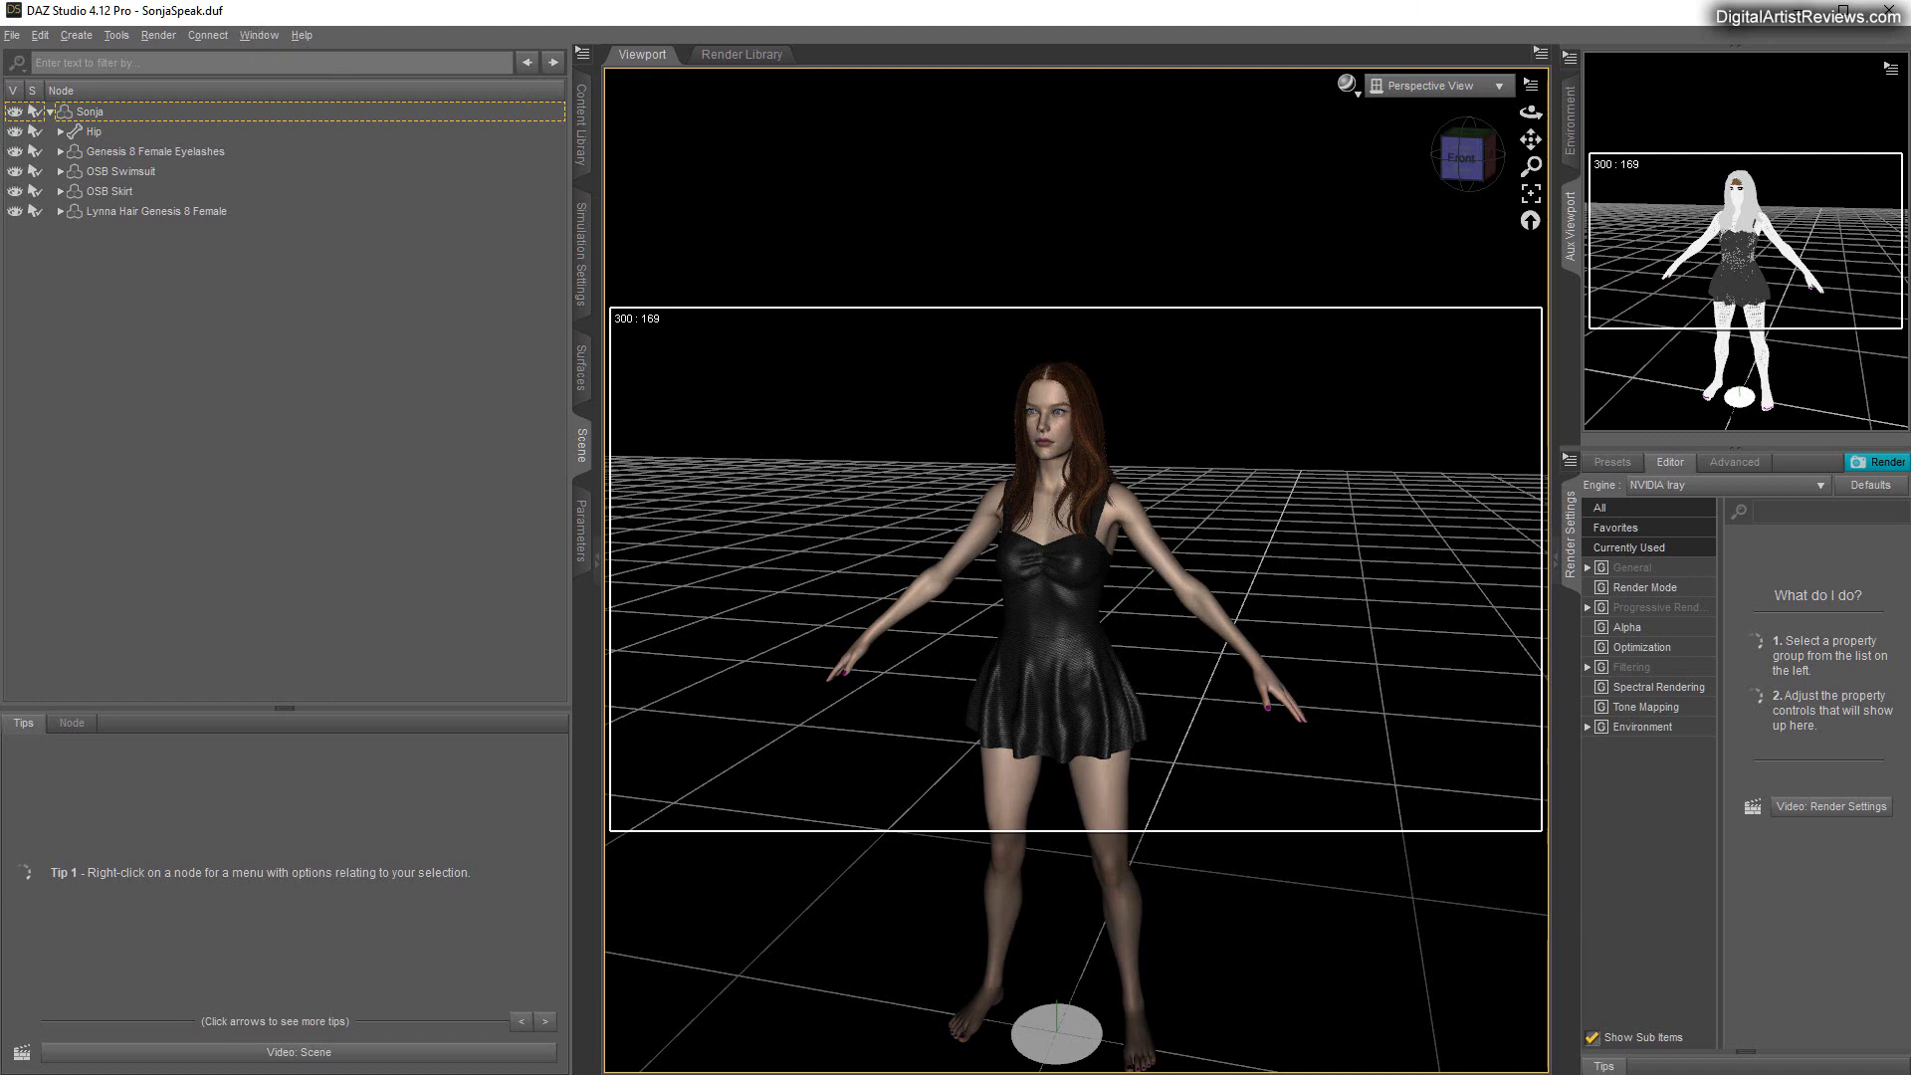
# Step: Switch to Movie Studio, enlarge its window and heighten the audio track to show the speech waveform larger
pyautogui.hotkey('alt', 'Tab')
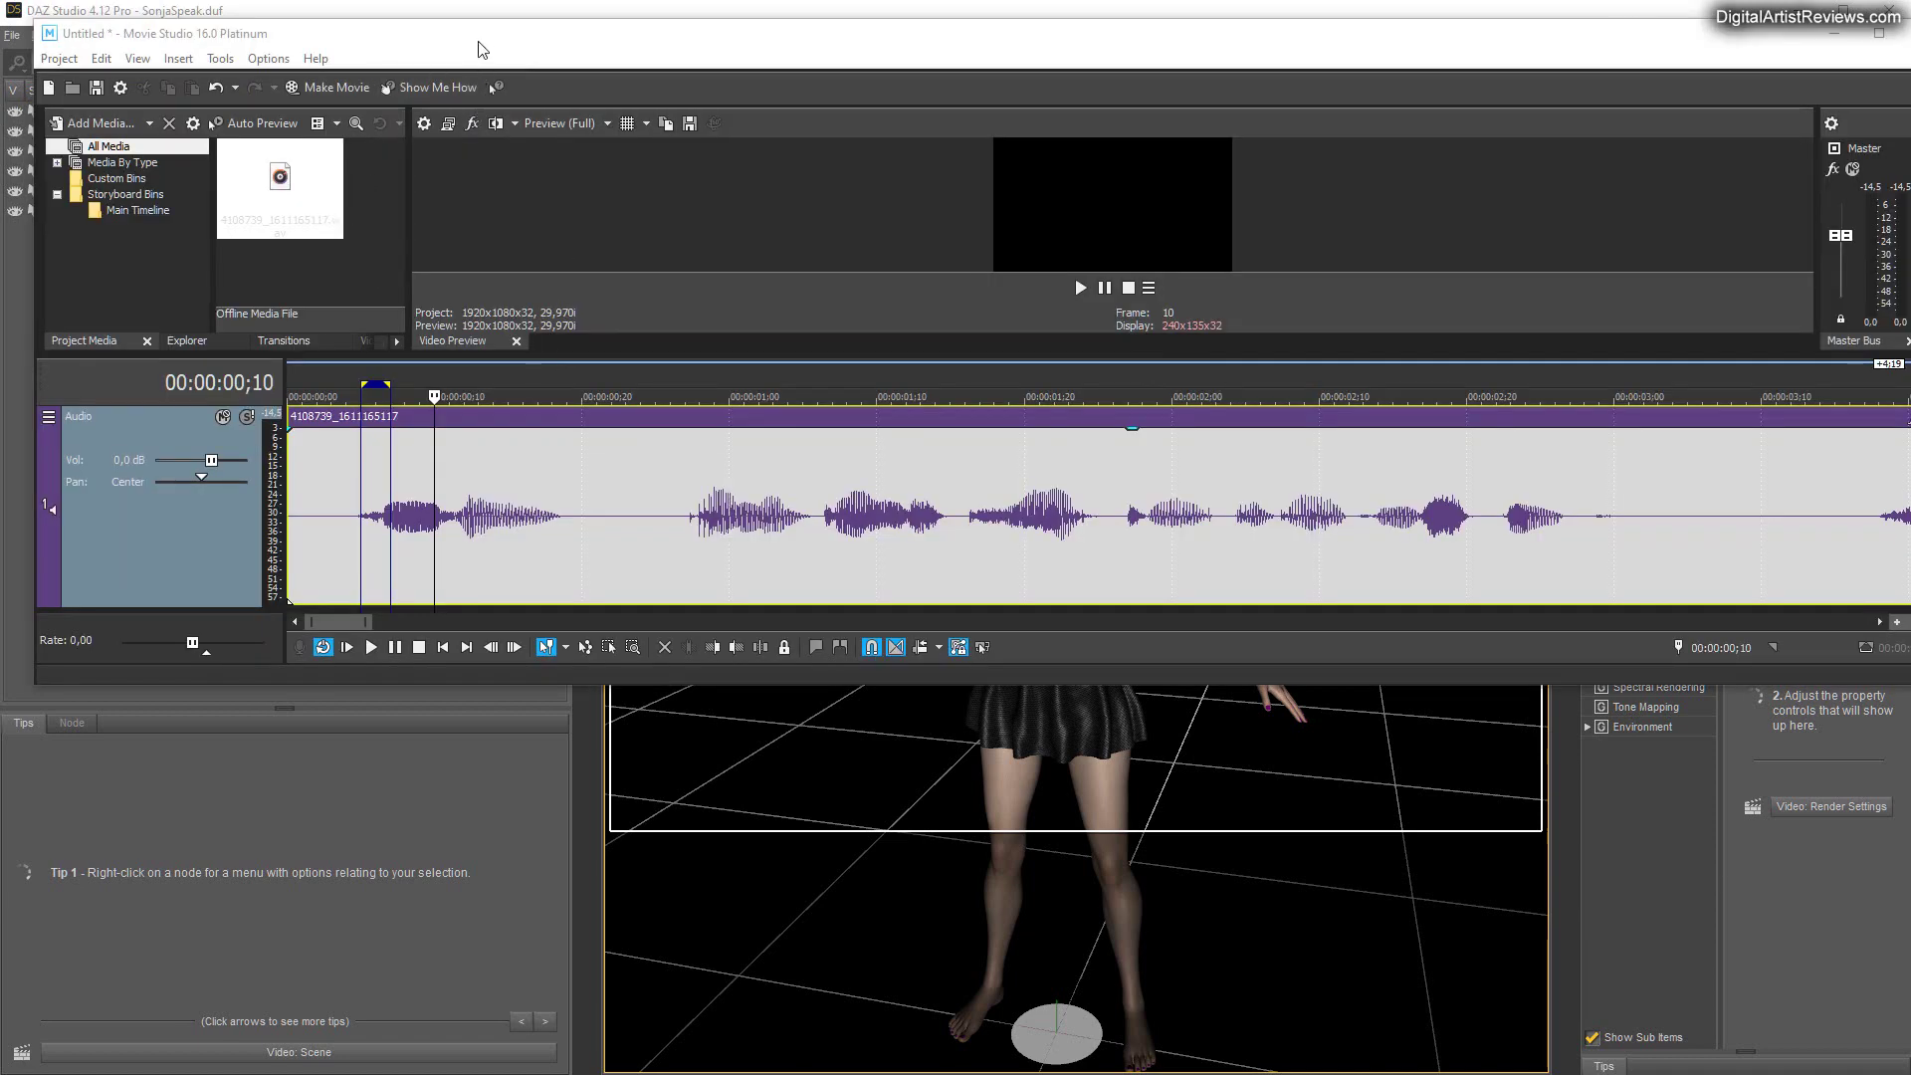
pyautogui.moveTo(478, 40); pyautogui.dragTo(484, 64)
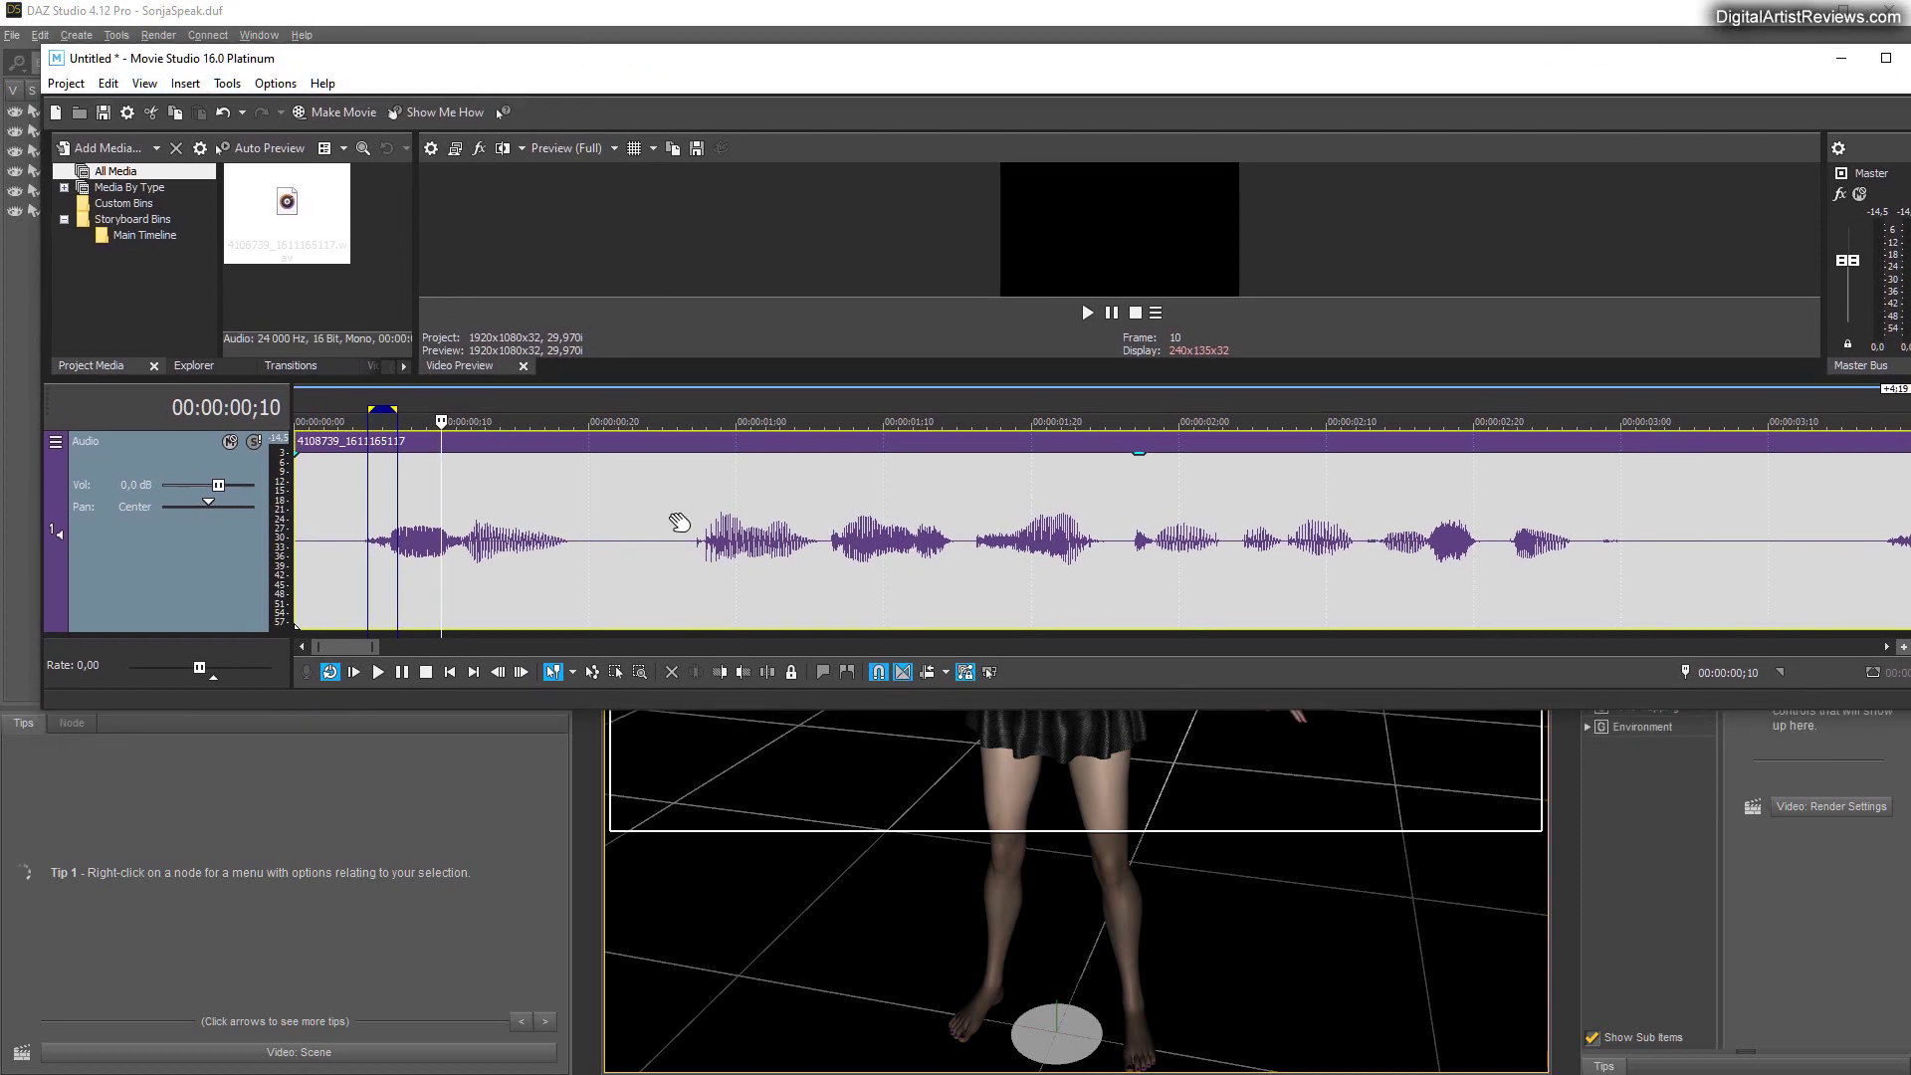
pyautogui.moveTo(618, 711); pyautogui.dragTo(597, 988)
pyautogui.moveTo(251, 630); pyautogui.dragTo(230, 834)
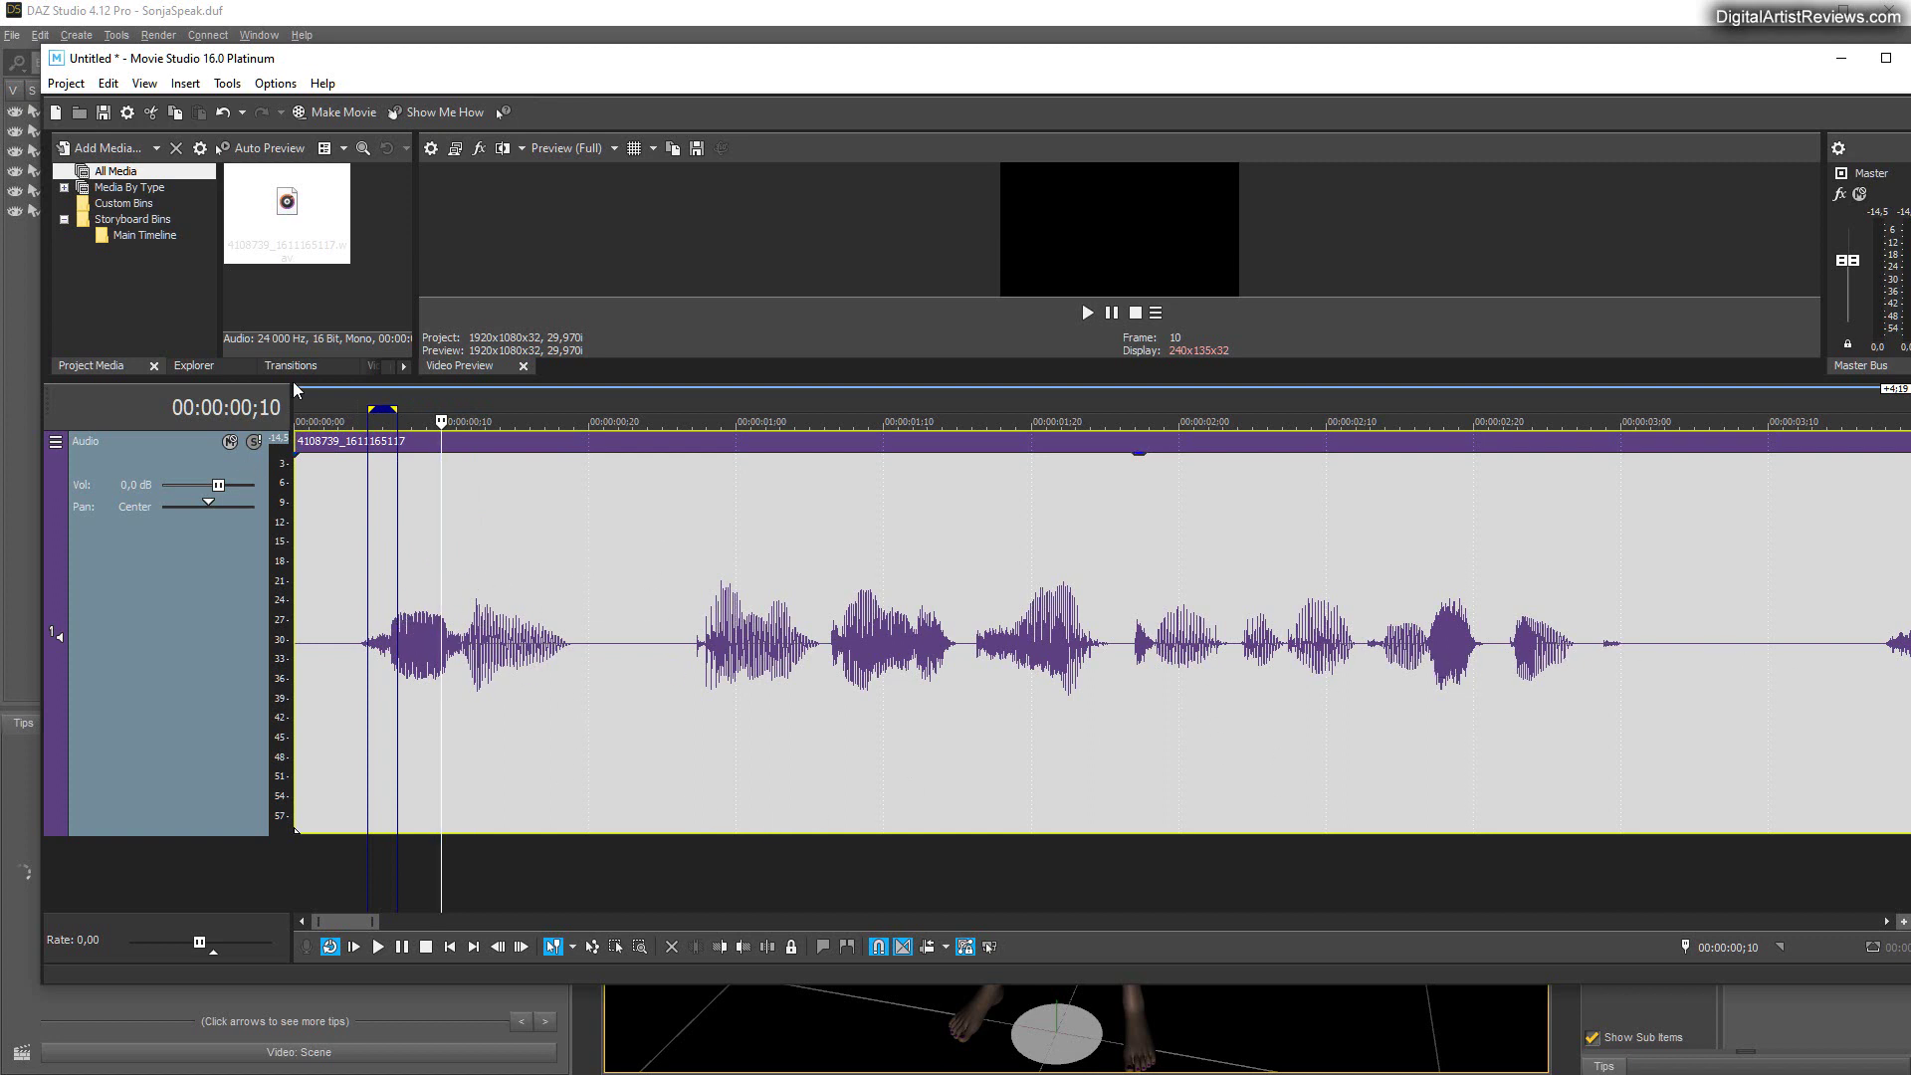
# Step: Collapse the loop region to the timeline start and play the speech clip from the beginning
pyautogui.moveTo(368, 417); pyautogui.dragTo(296, 407)
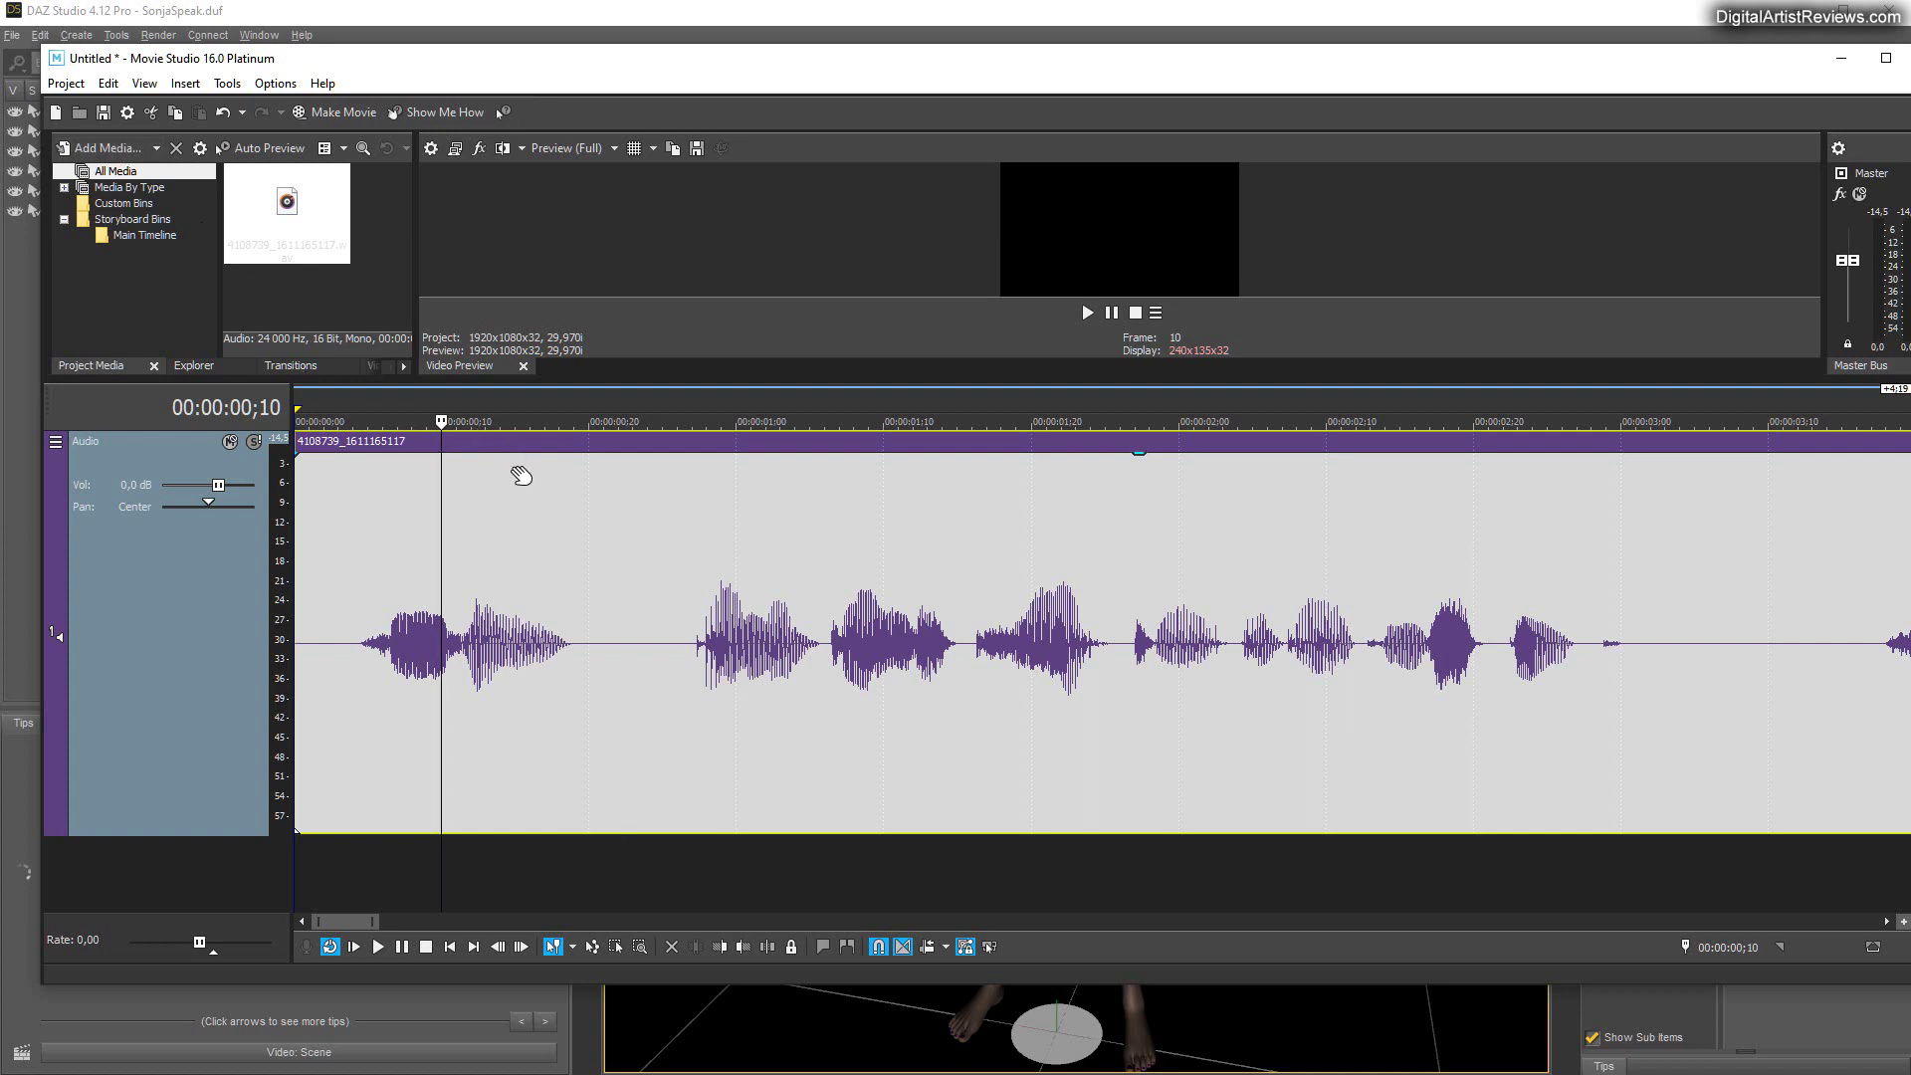
pyautogui.moveTo(441, 425); pyautogui.dragTo(299, 423)
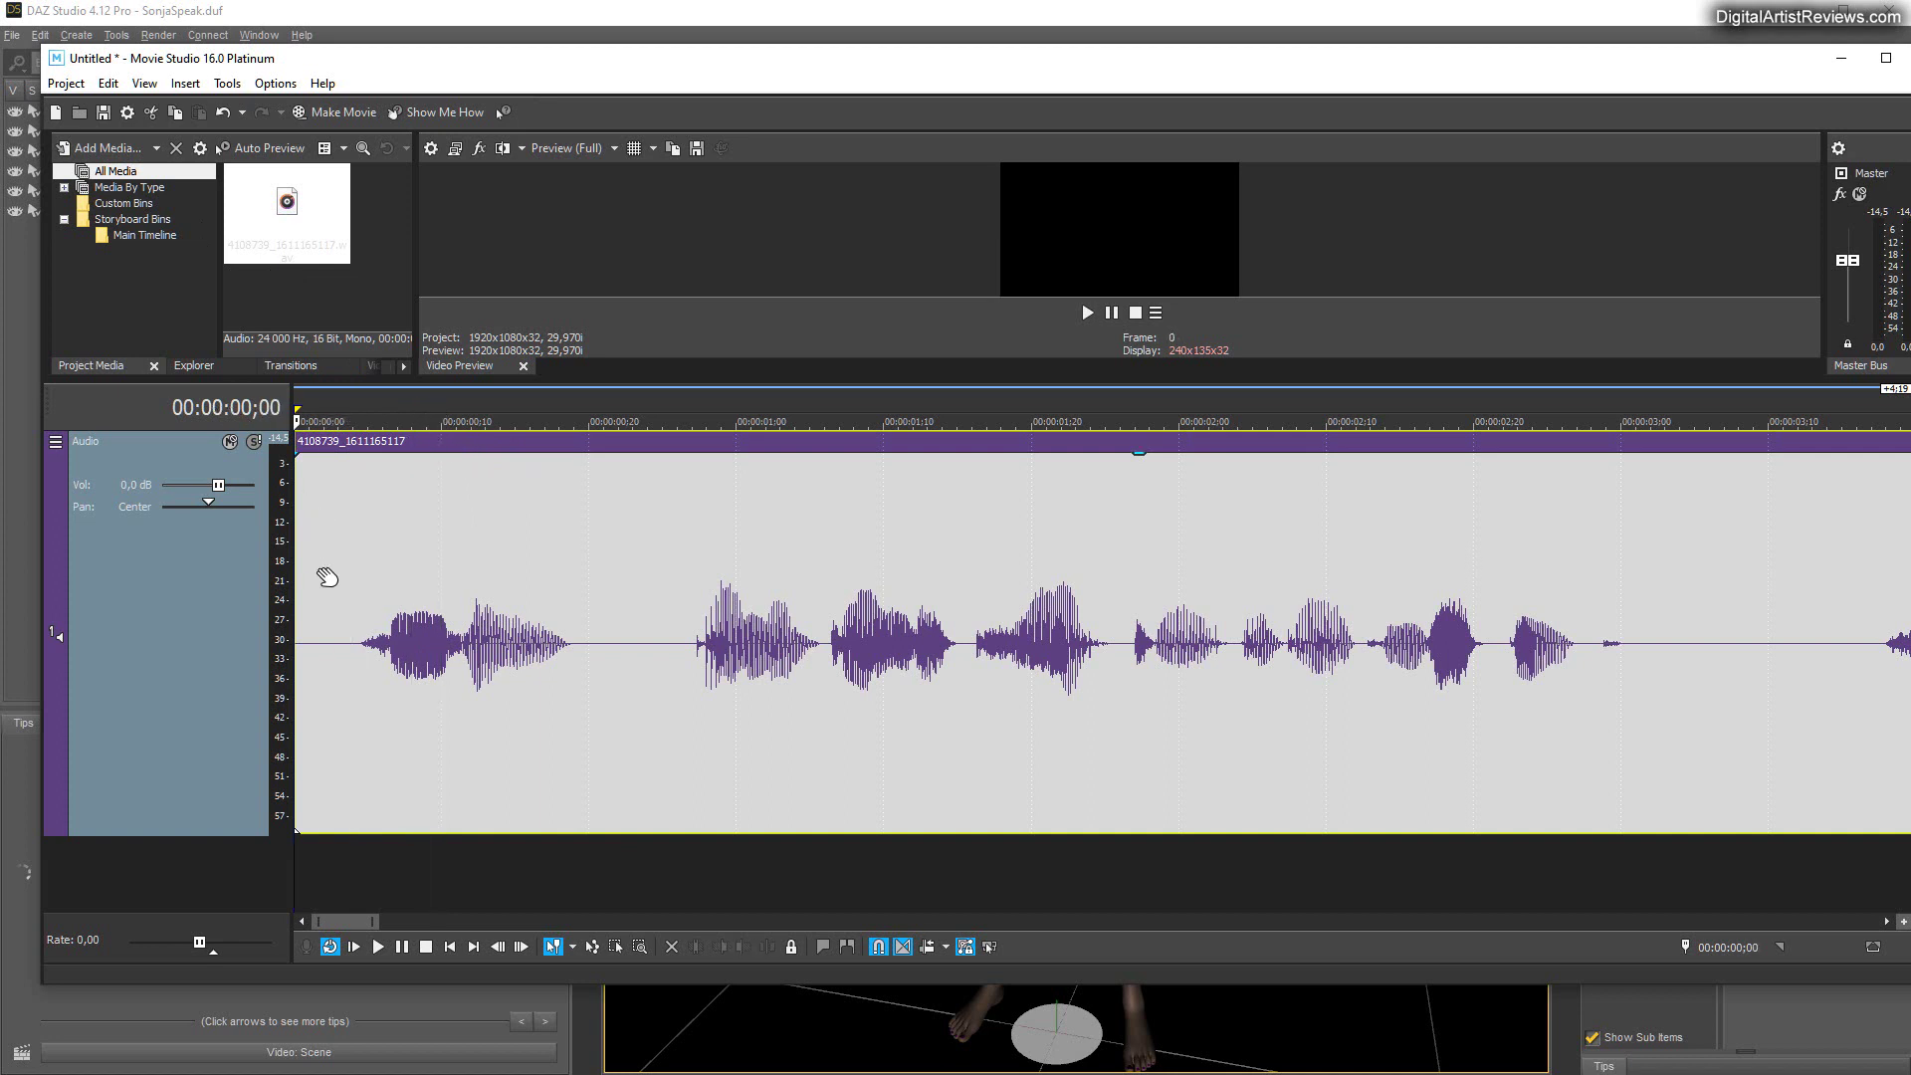
pyautogui.click(379, 948)
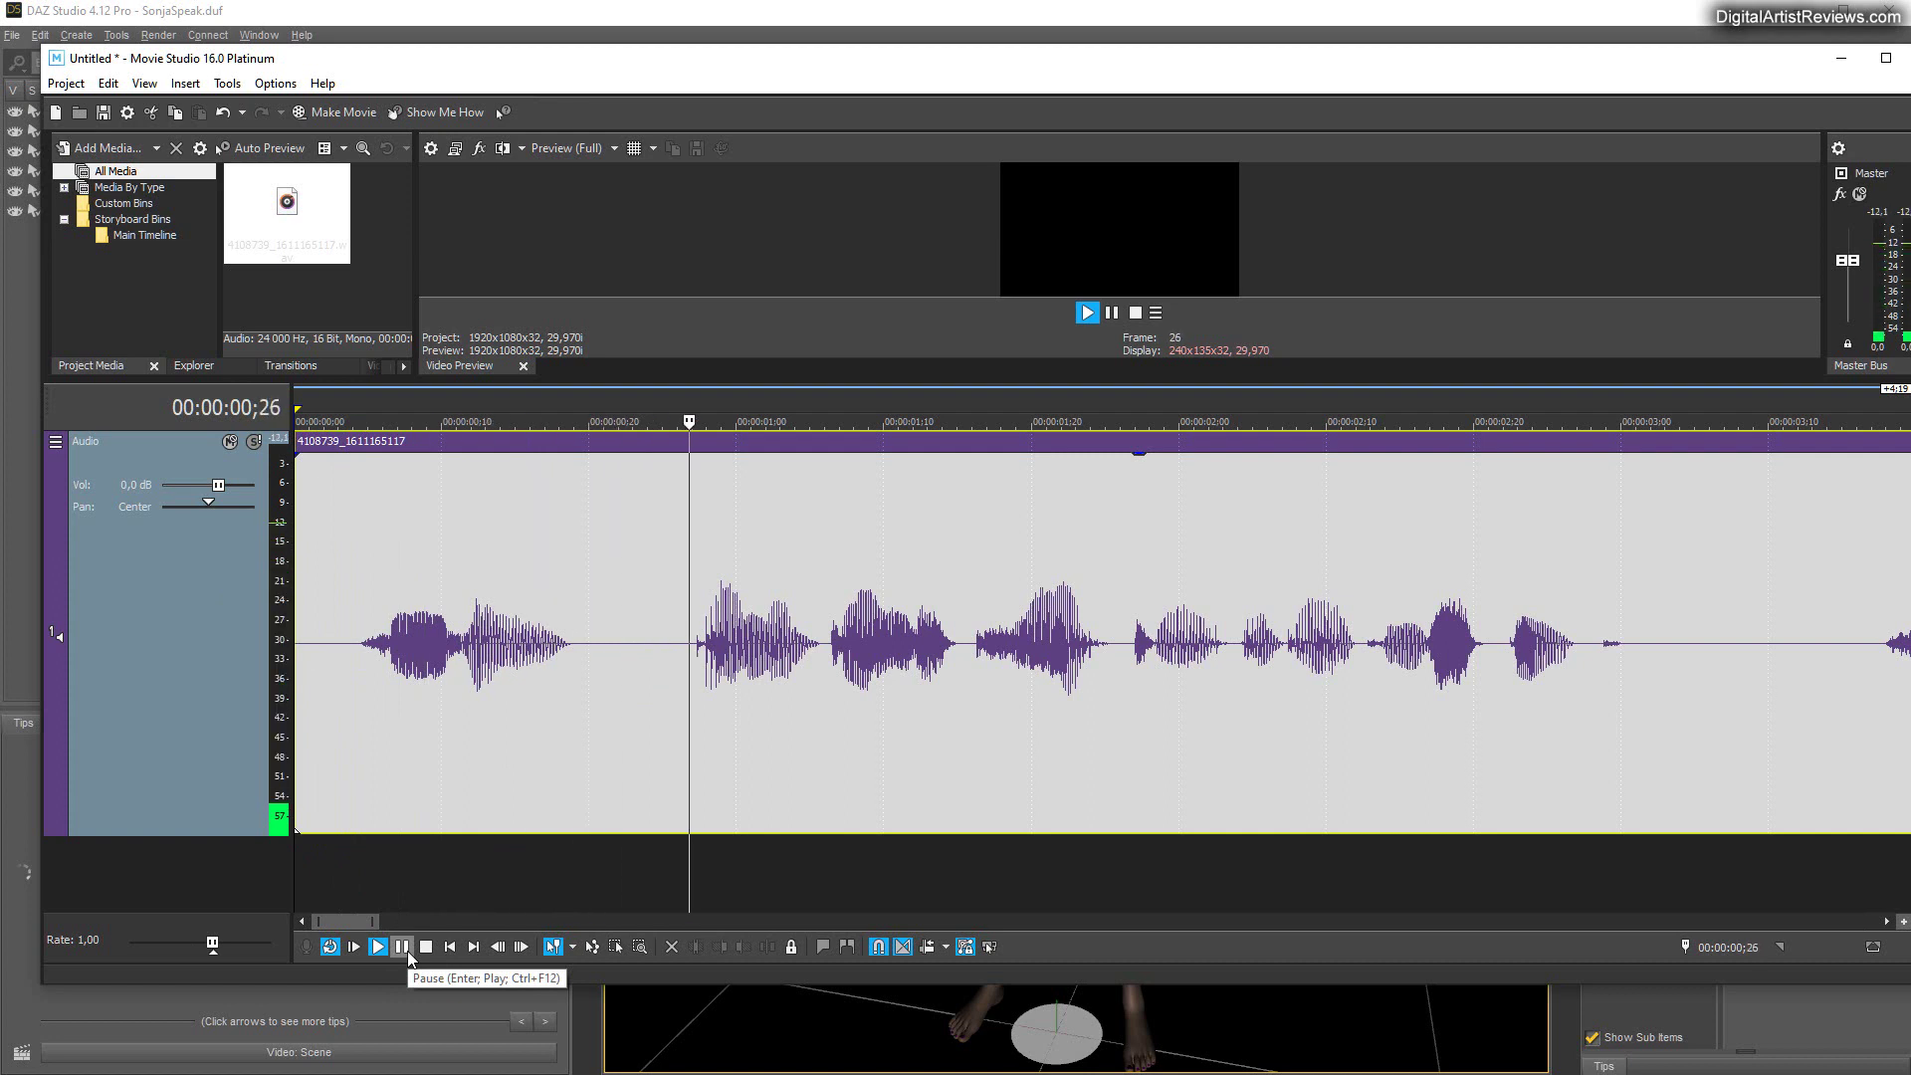
pyautogui.click(402, 947)
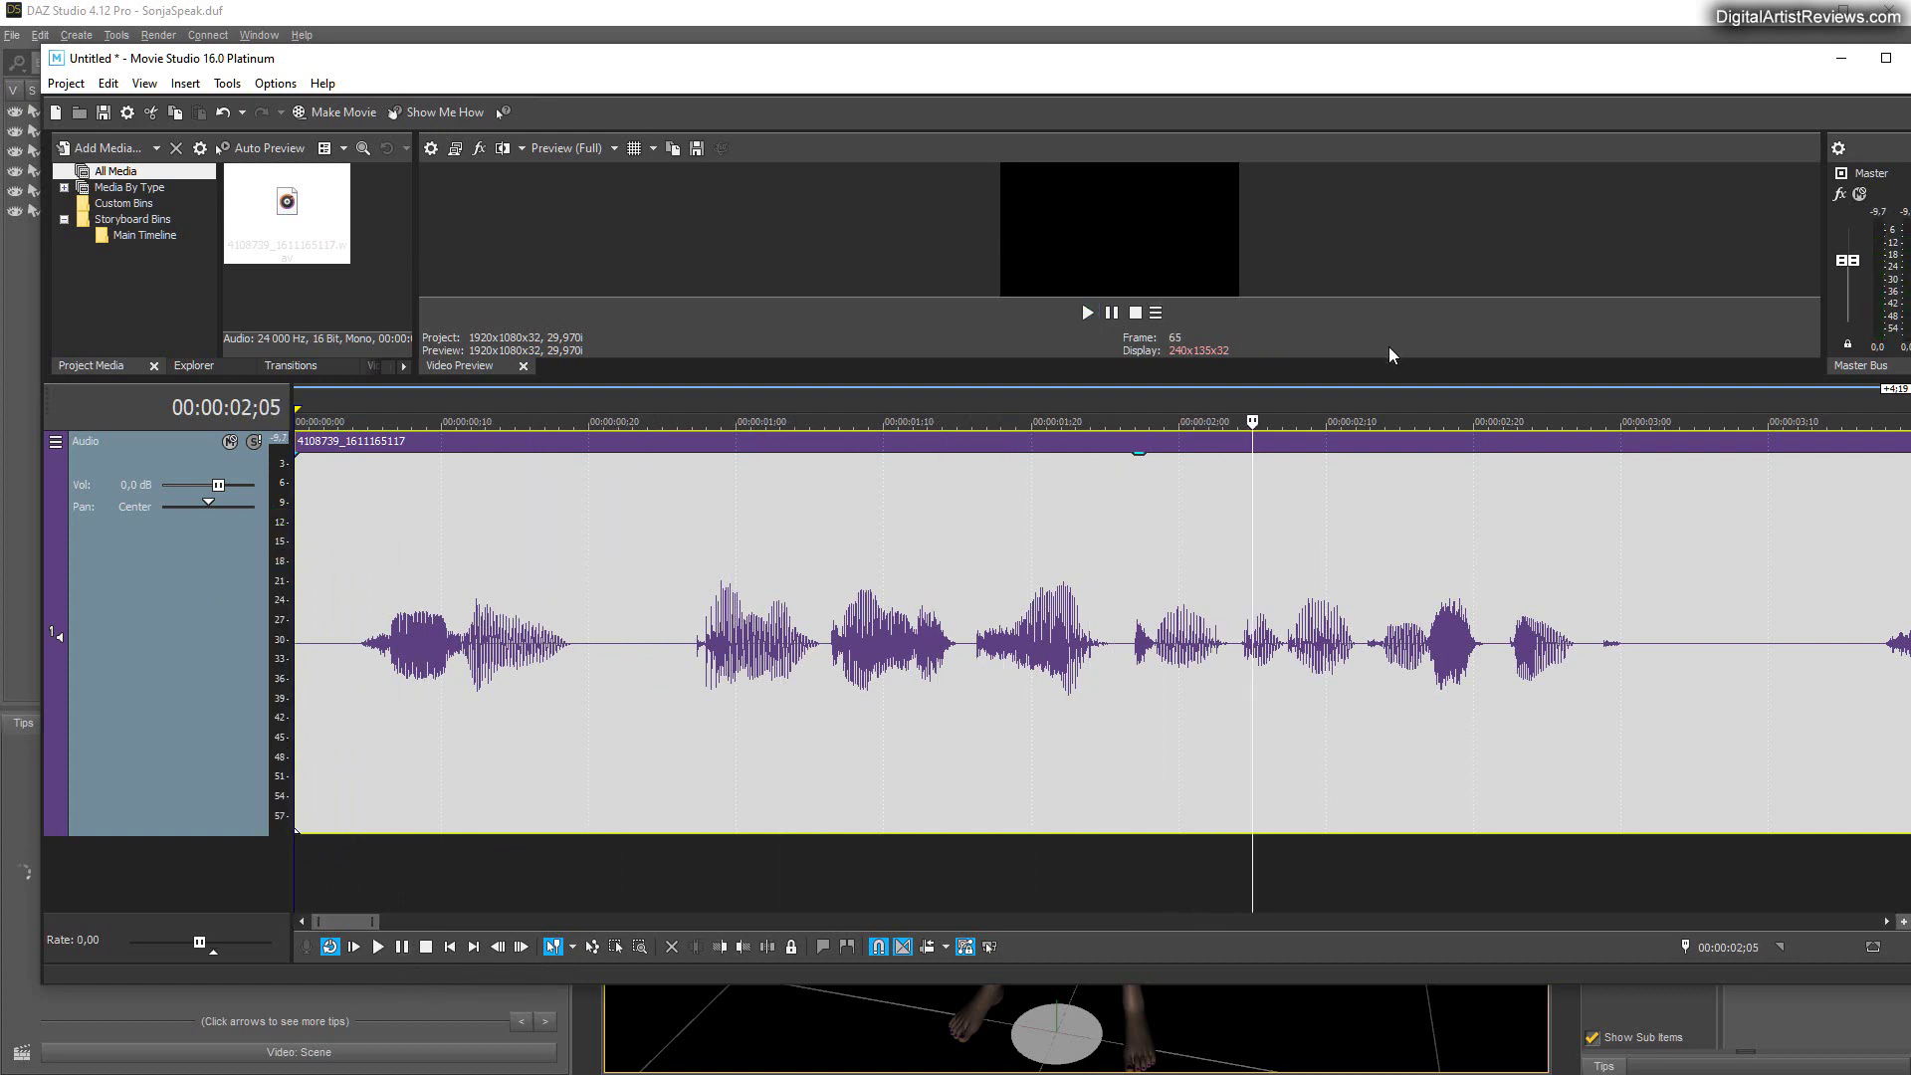
pyautogui.moveTo(1253, 421); pyautogui.dragTo(308, 421)
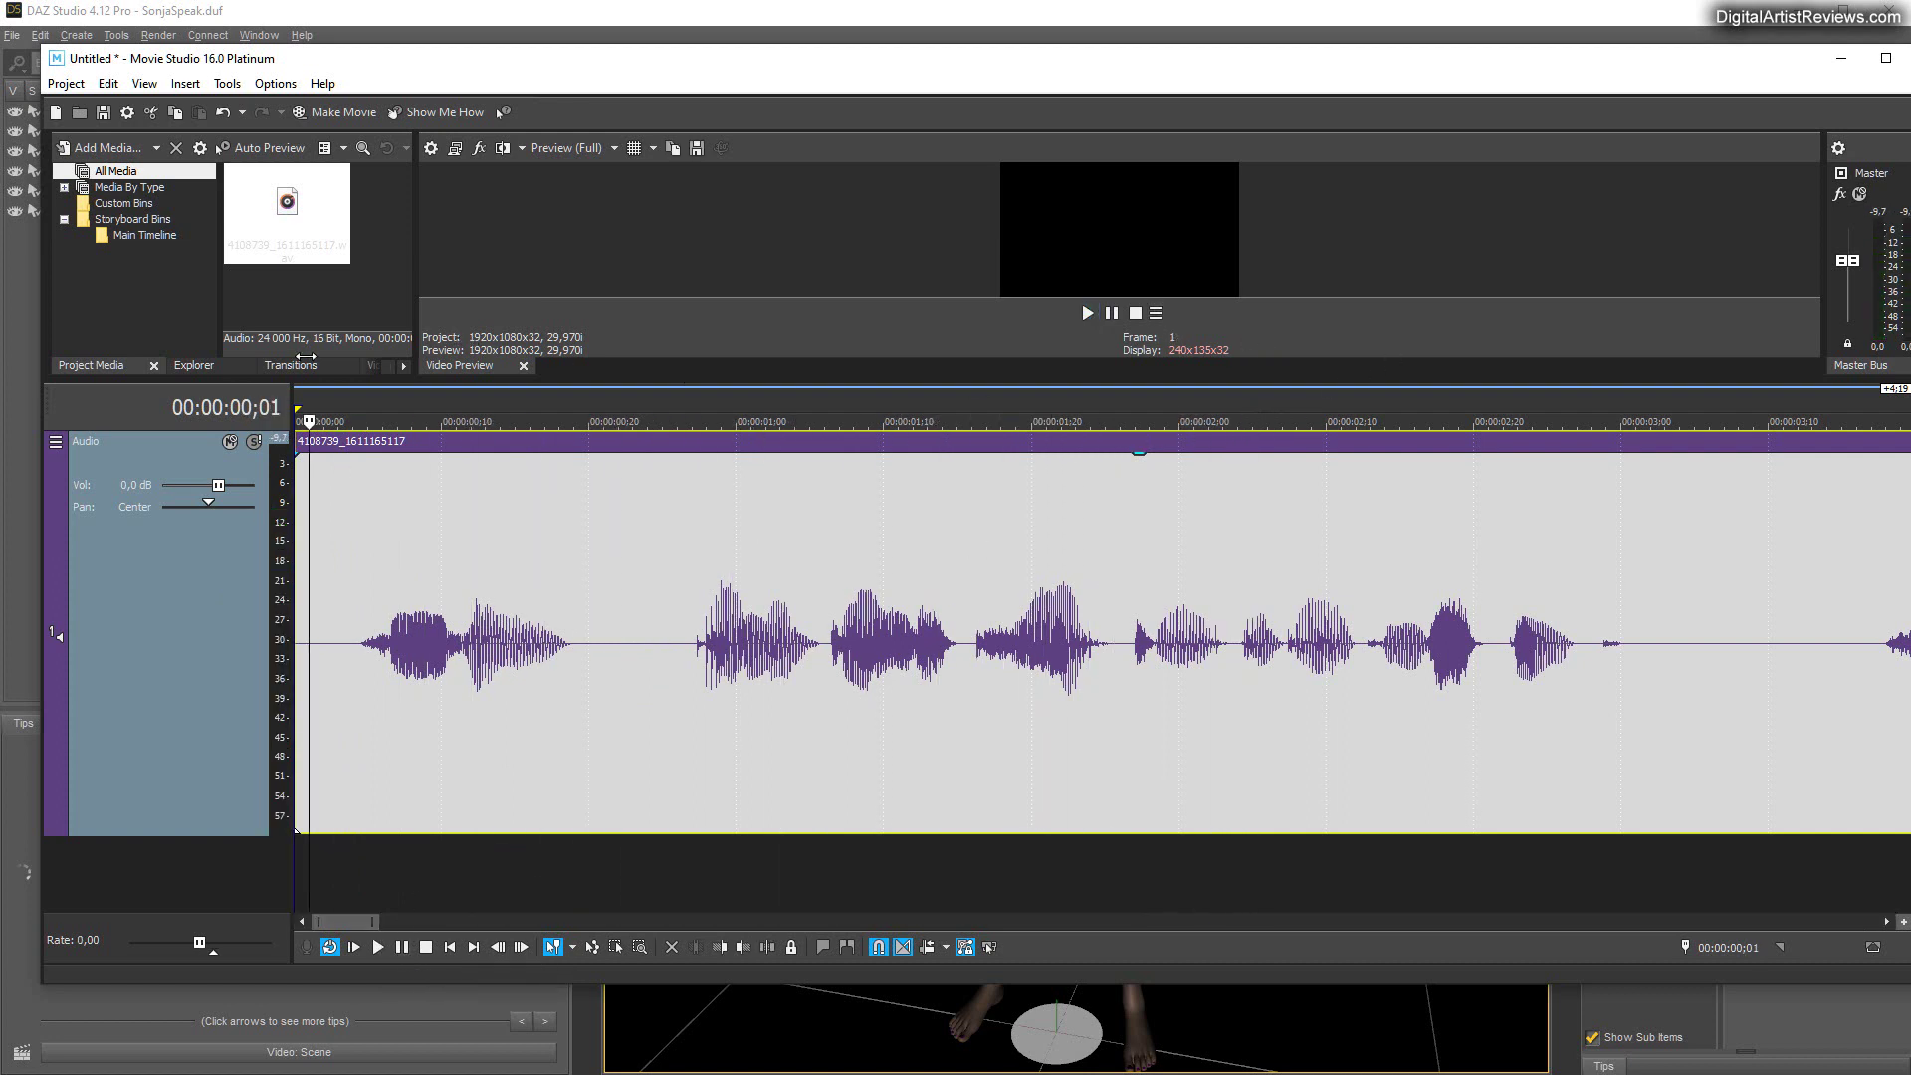
pyautogui.click(378, 947)
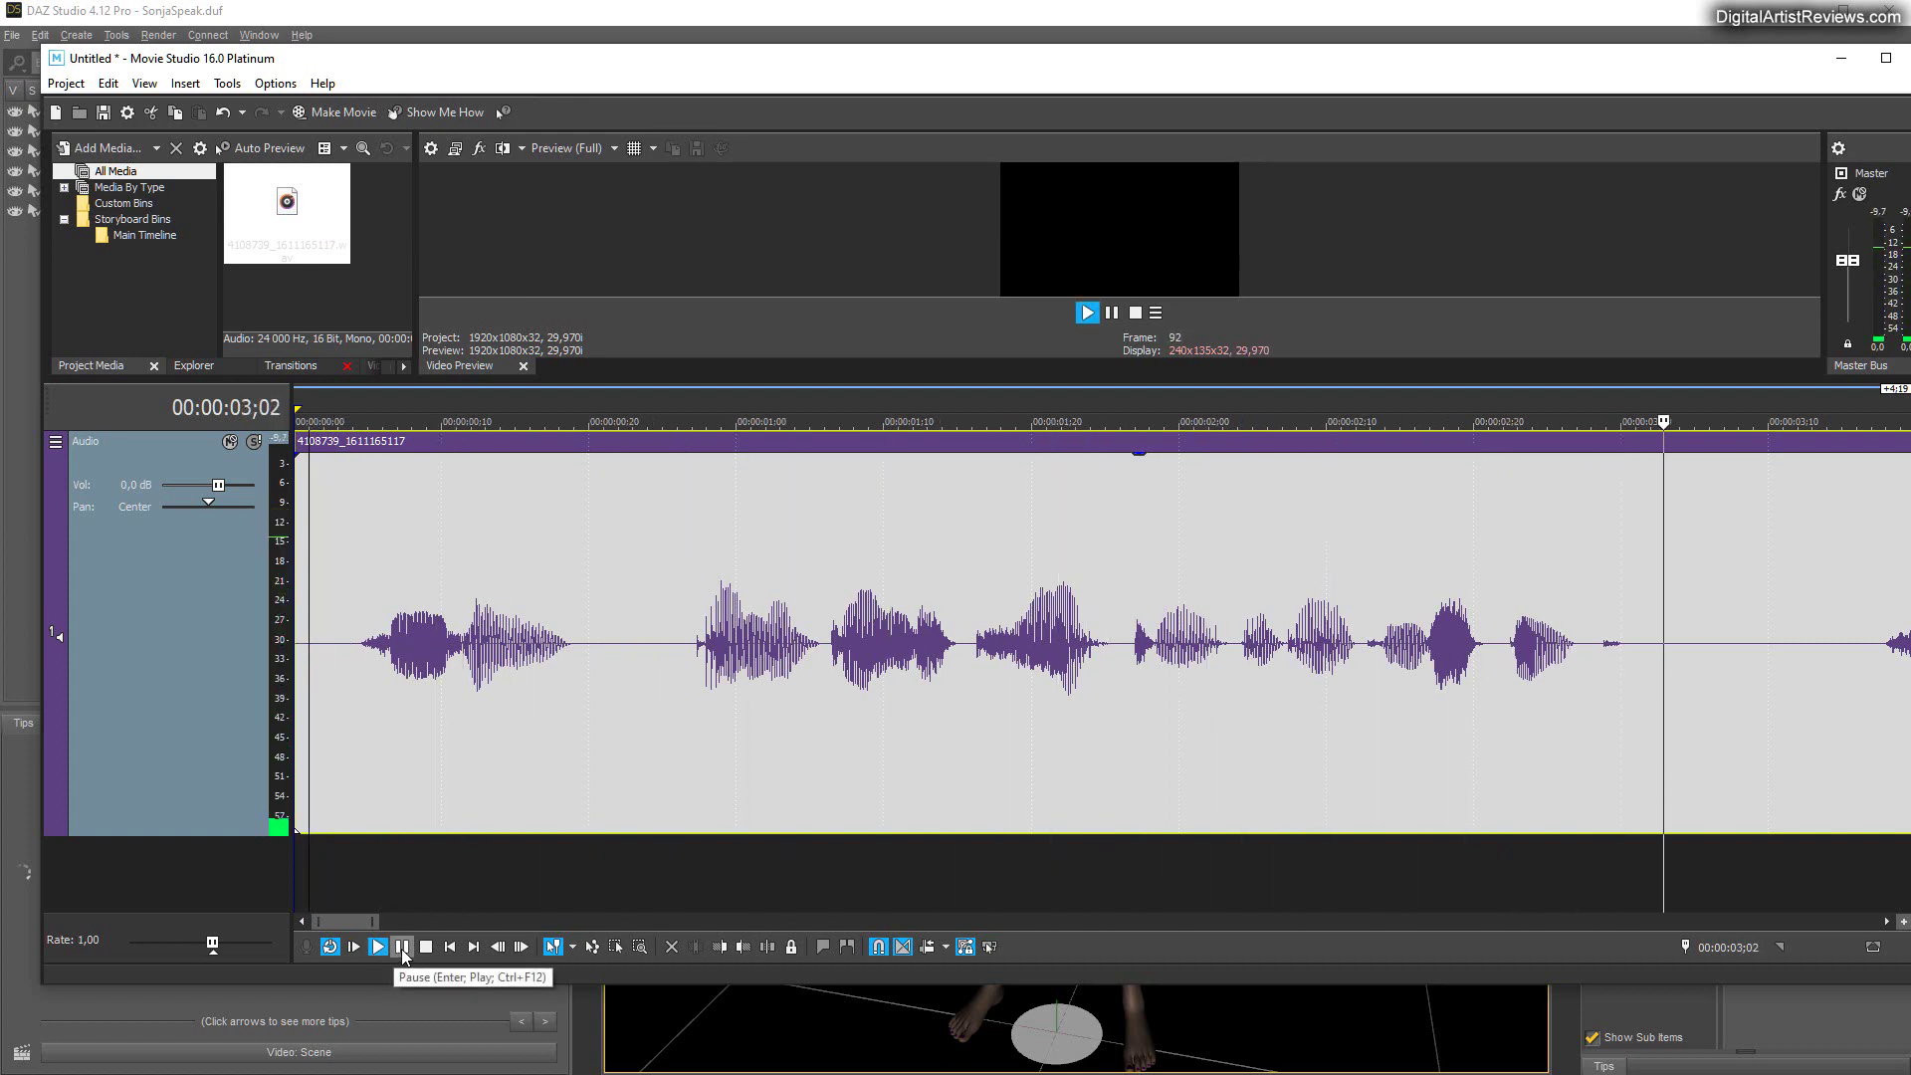
pyautogui.click(402, 946)
# Step: Place the playhead at frame 5 and frame 11 around the waveform's first sound burst and play on from there
pyautogui.moveTo(1740, 421); pyautogui.dragTo(324, 421)
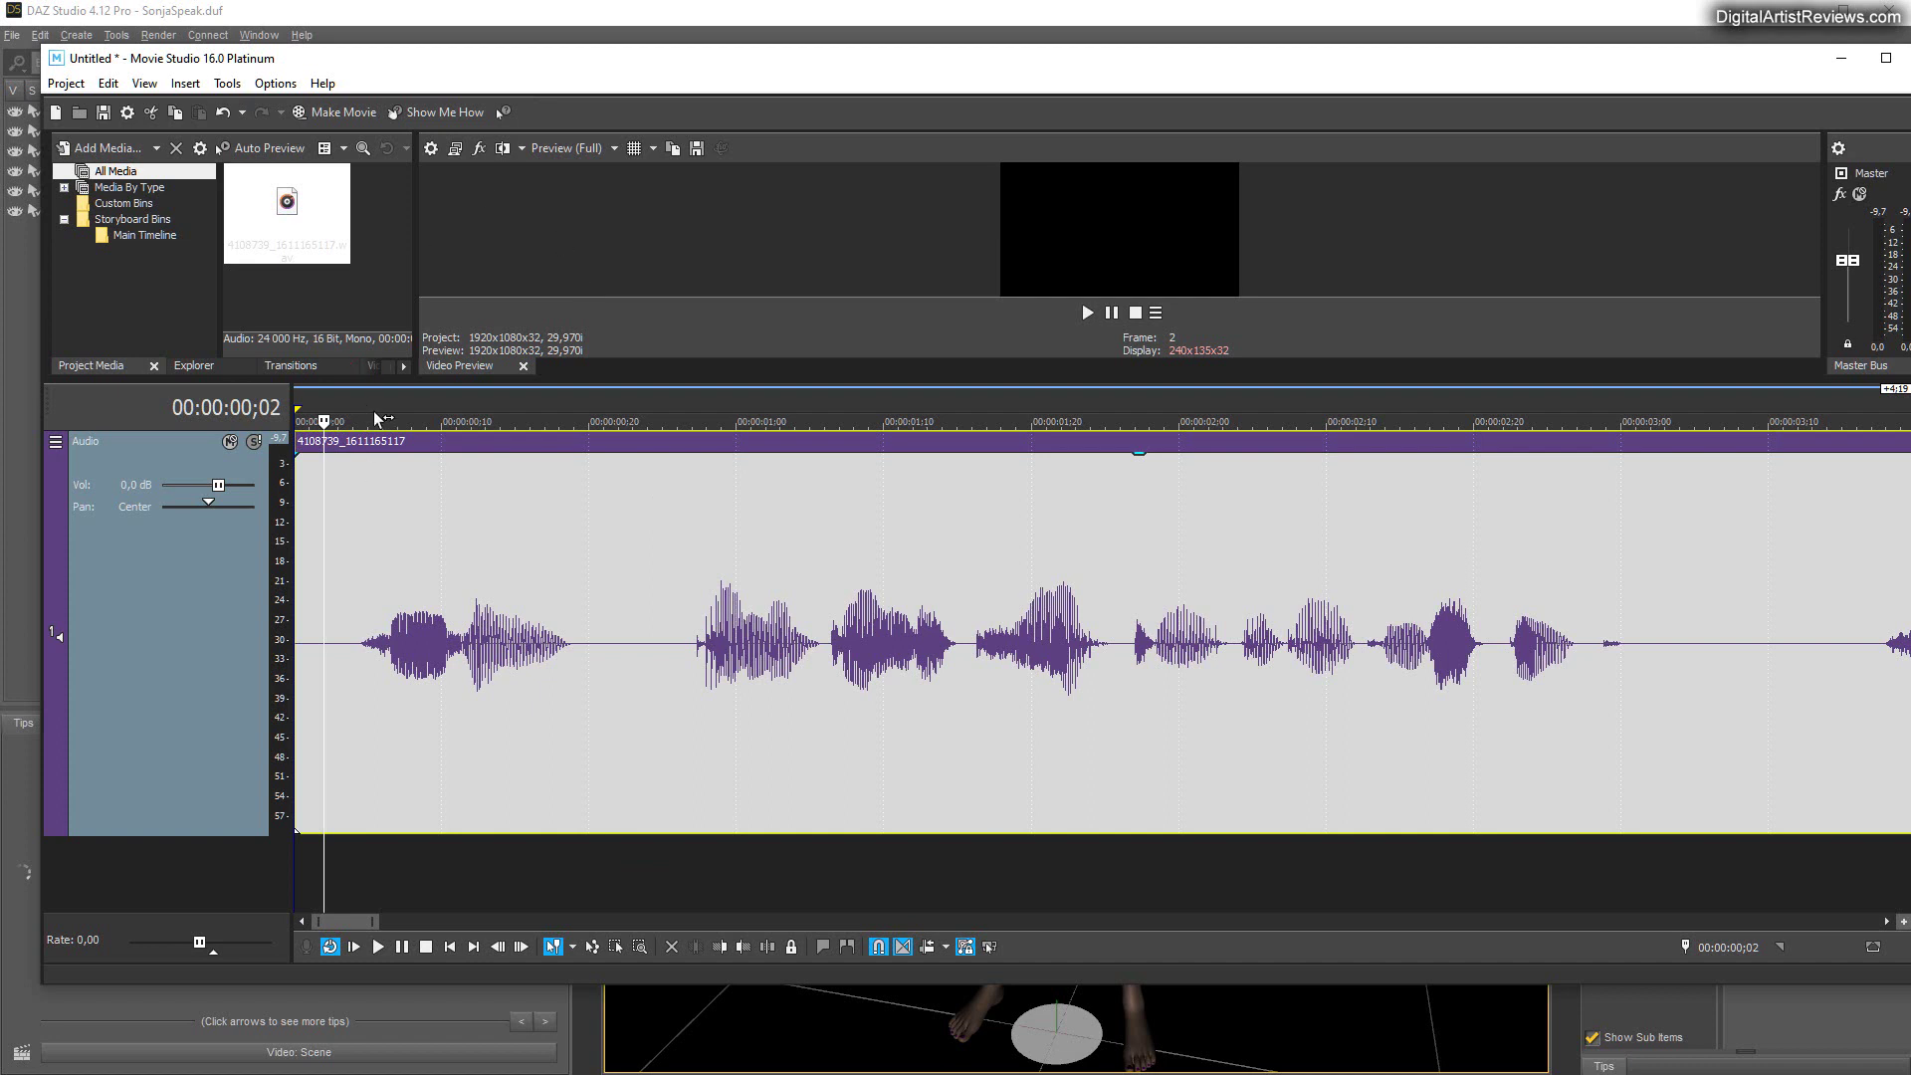
pyautogui.moveTo(344, 420)
pyautogui.mouseDown()
pyautogui.moveTo(318, 420)
pyautogui.moveTo(369, 420)
pyautogui.mouseUp()
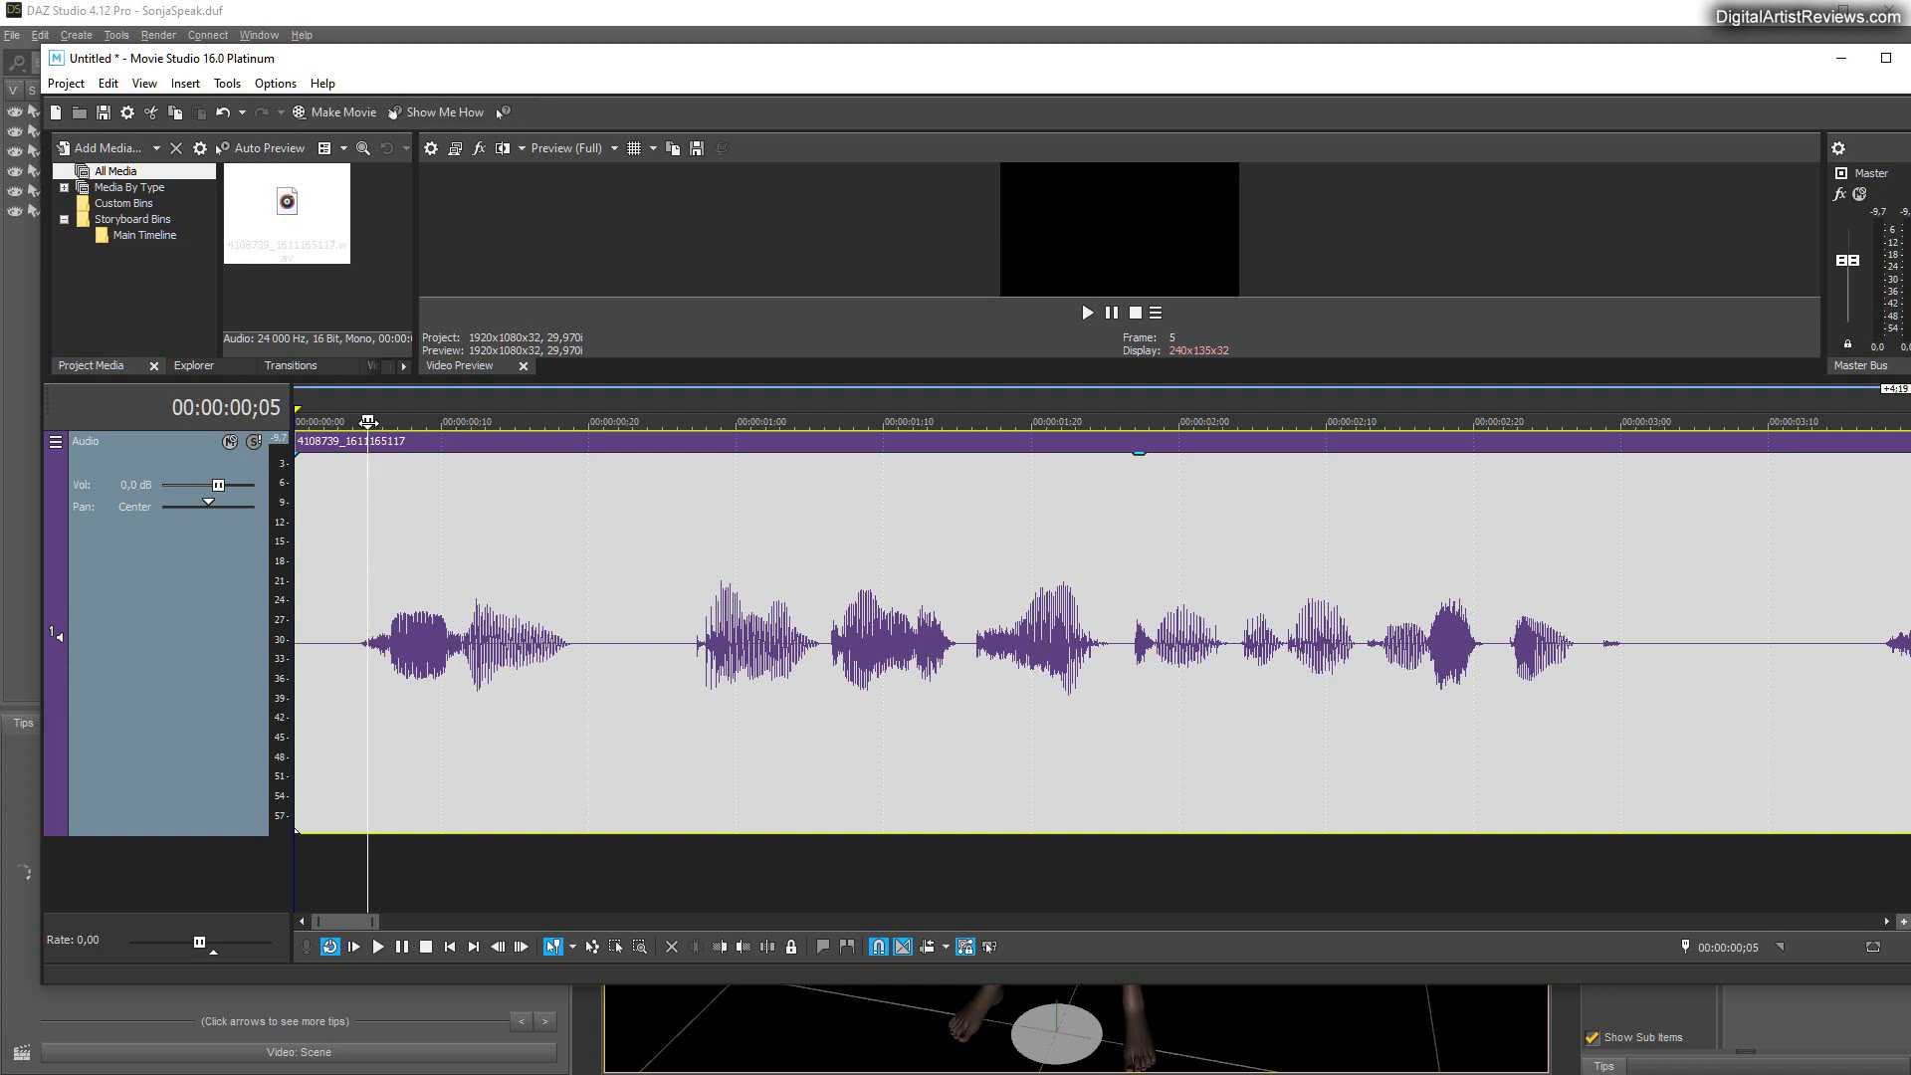
pyautogui.moveTo(369, 422); pyautogui.dragTo(458, 435)
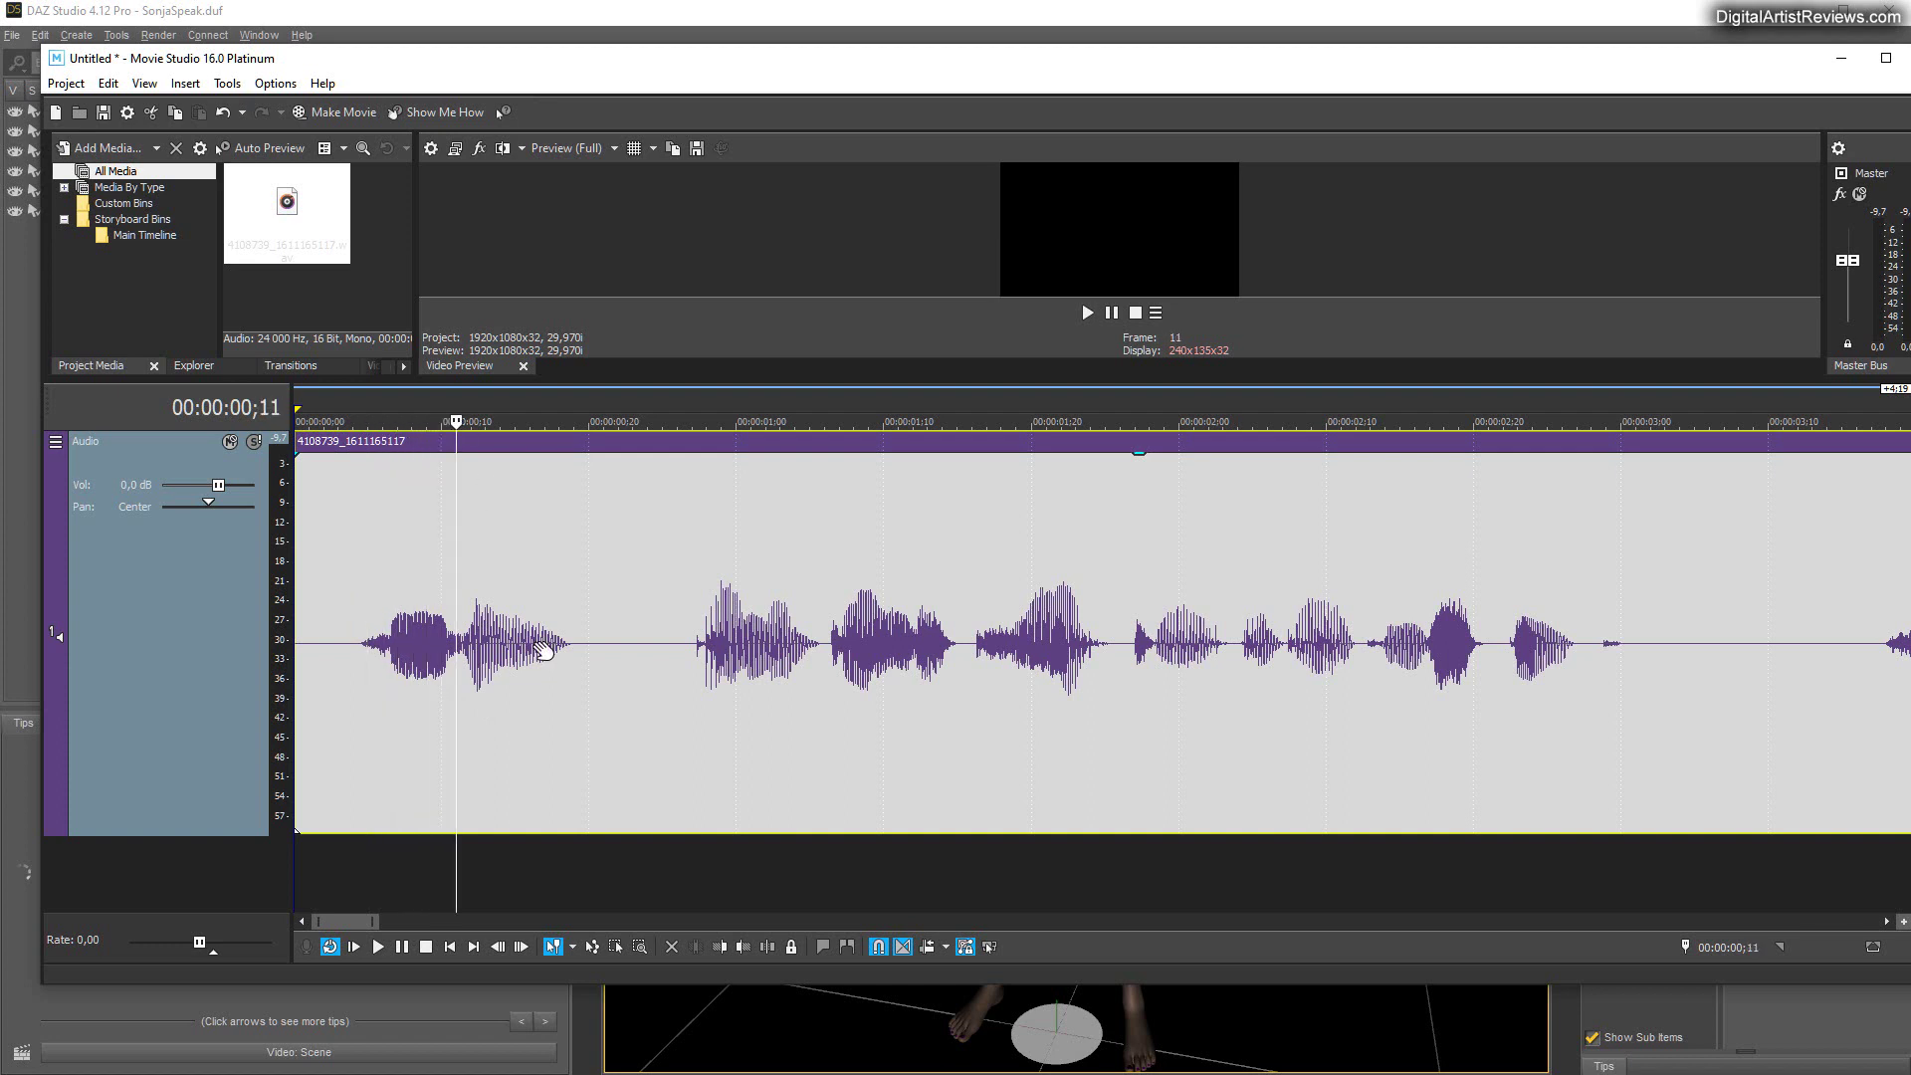
pyautogui.click(380, 948)
pyautogui.click(401, 947)
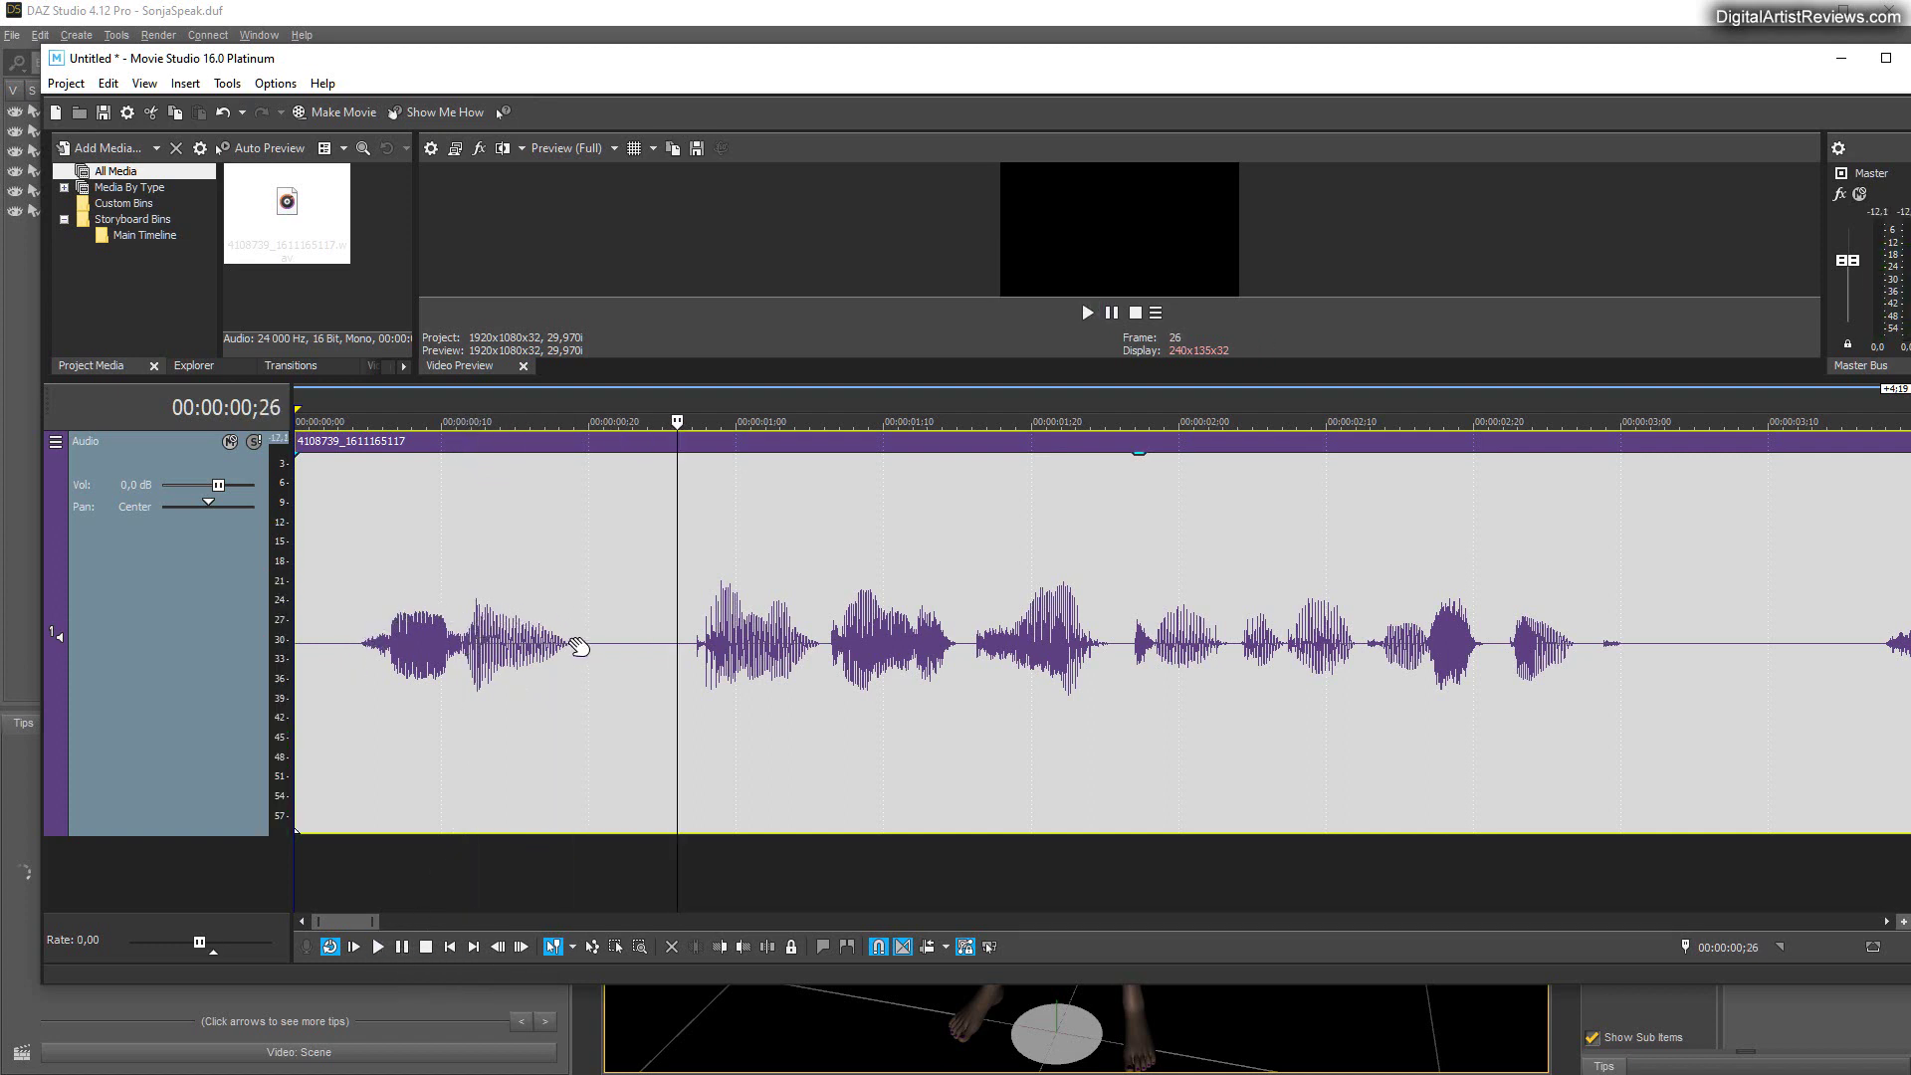
# Step: Check the first sound burst's frame span again with the playhead between frames 4 and 11, ending on frame 5
pyautogui.moveTo(677, 421); pyautogui.dragTo(367, 421)
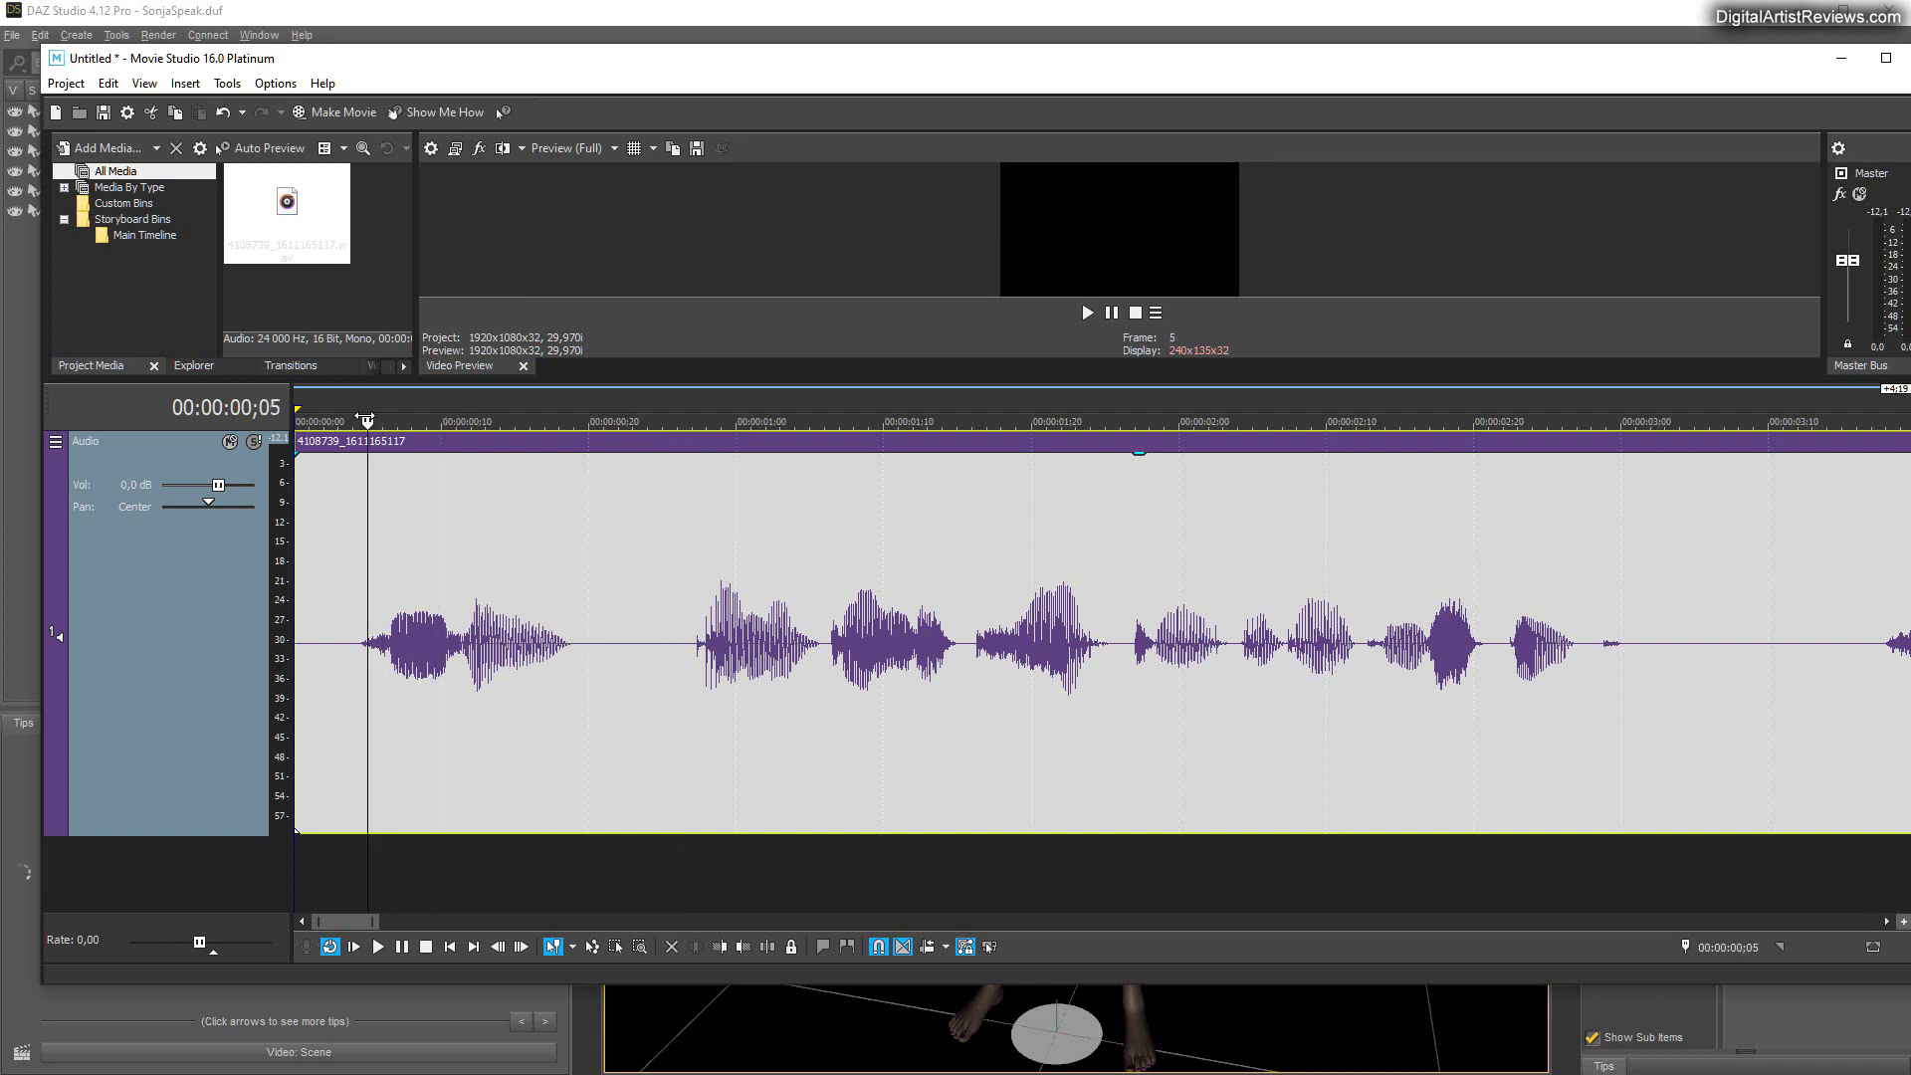
pyautogui.moveTo(367, 421); pyautogui.dragTo(359, 460)
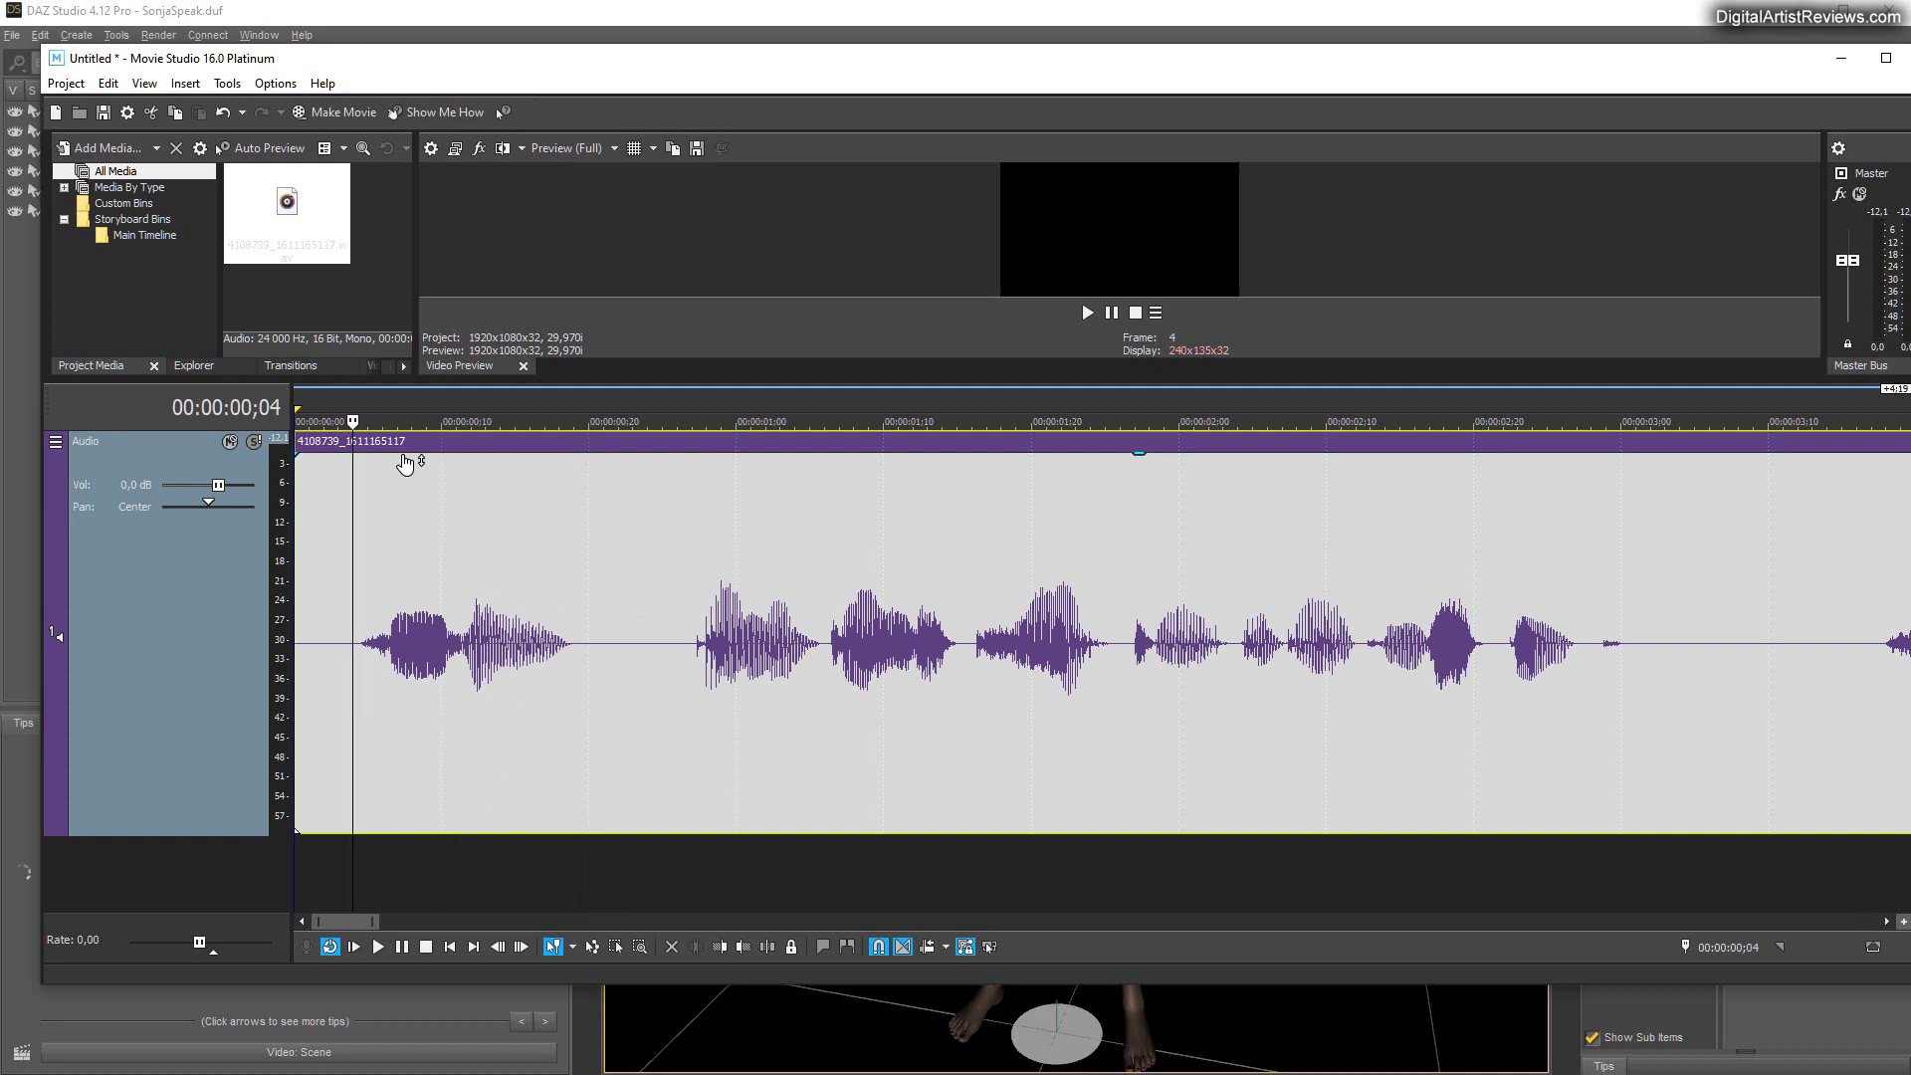
pyautogui.moveTo(352, 421); pyautogui.dragTo(456, 438)
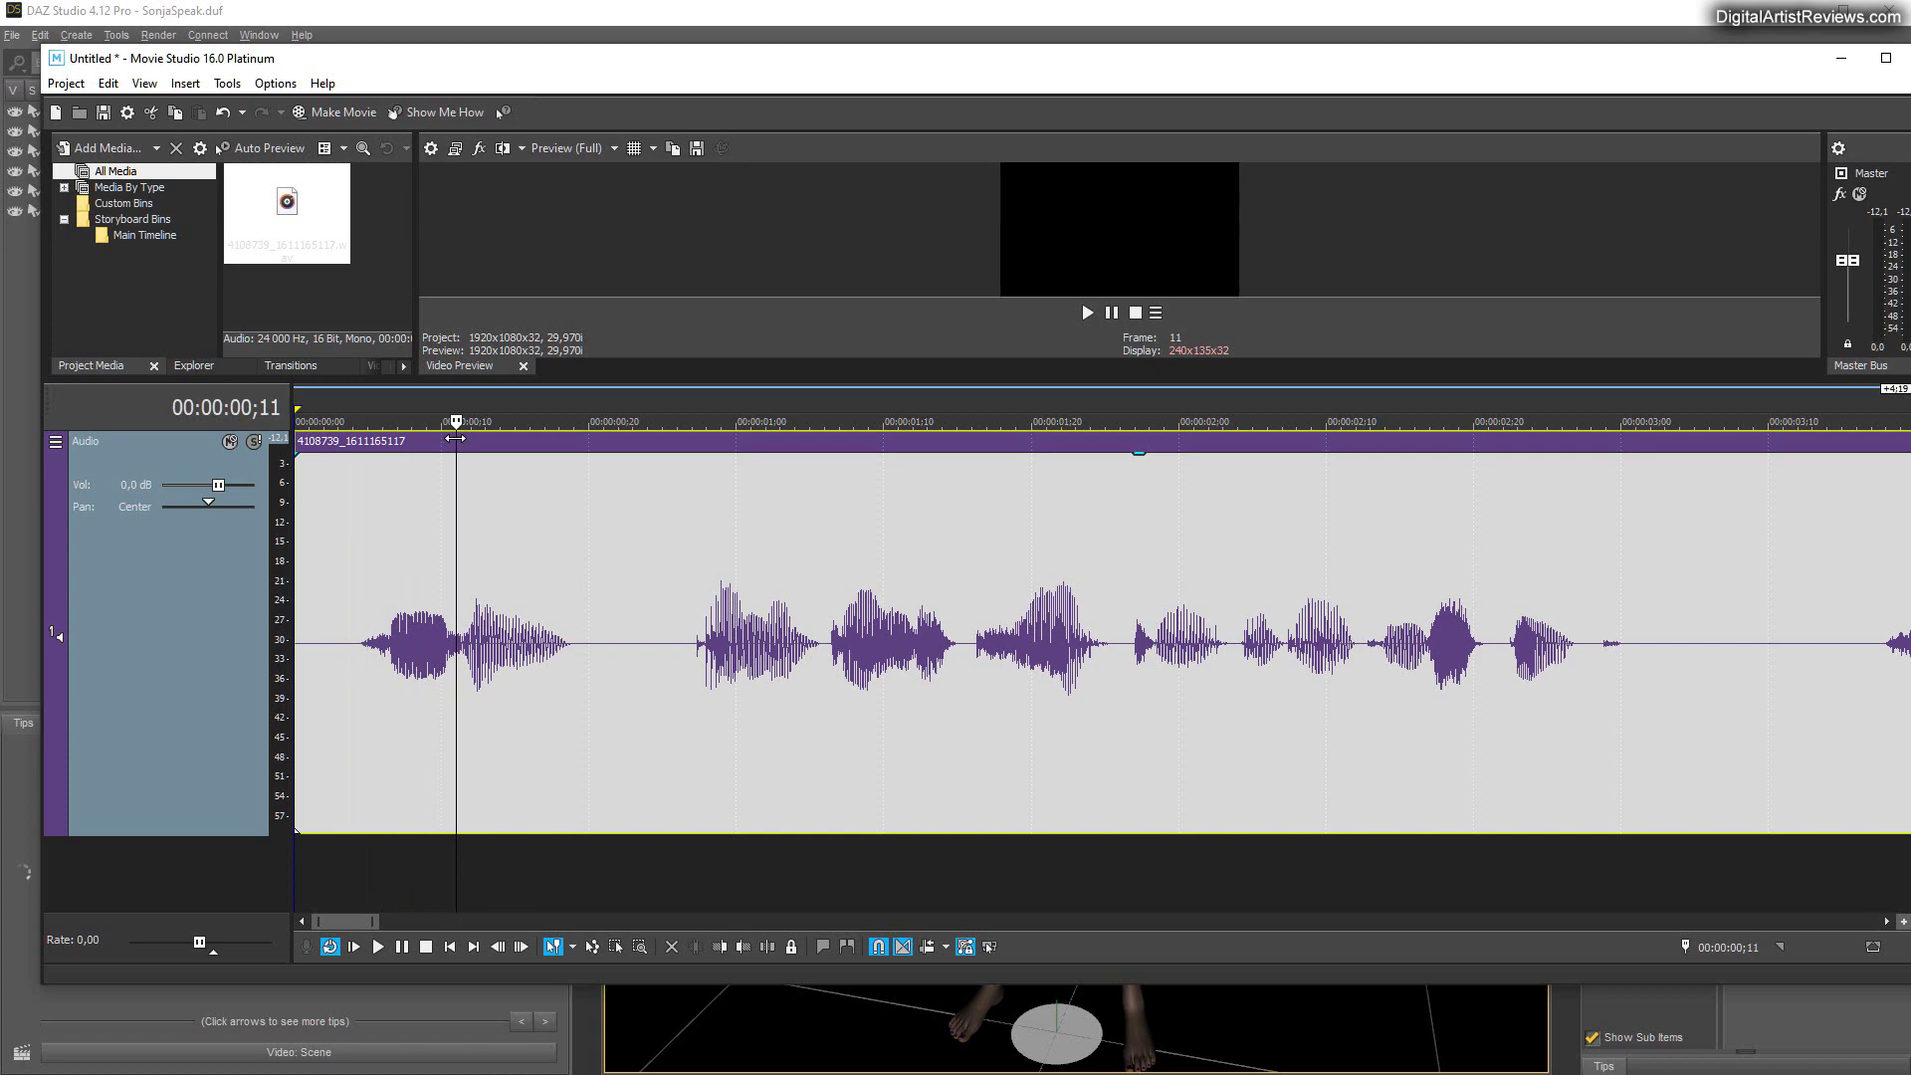
pyautogui.moveTo(458, 440); pyautogui.dragTo(322, 520)
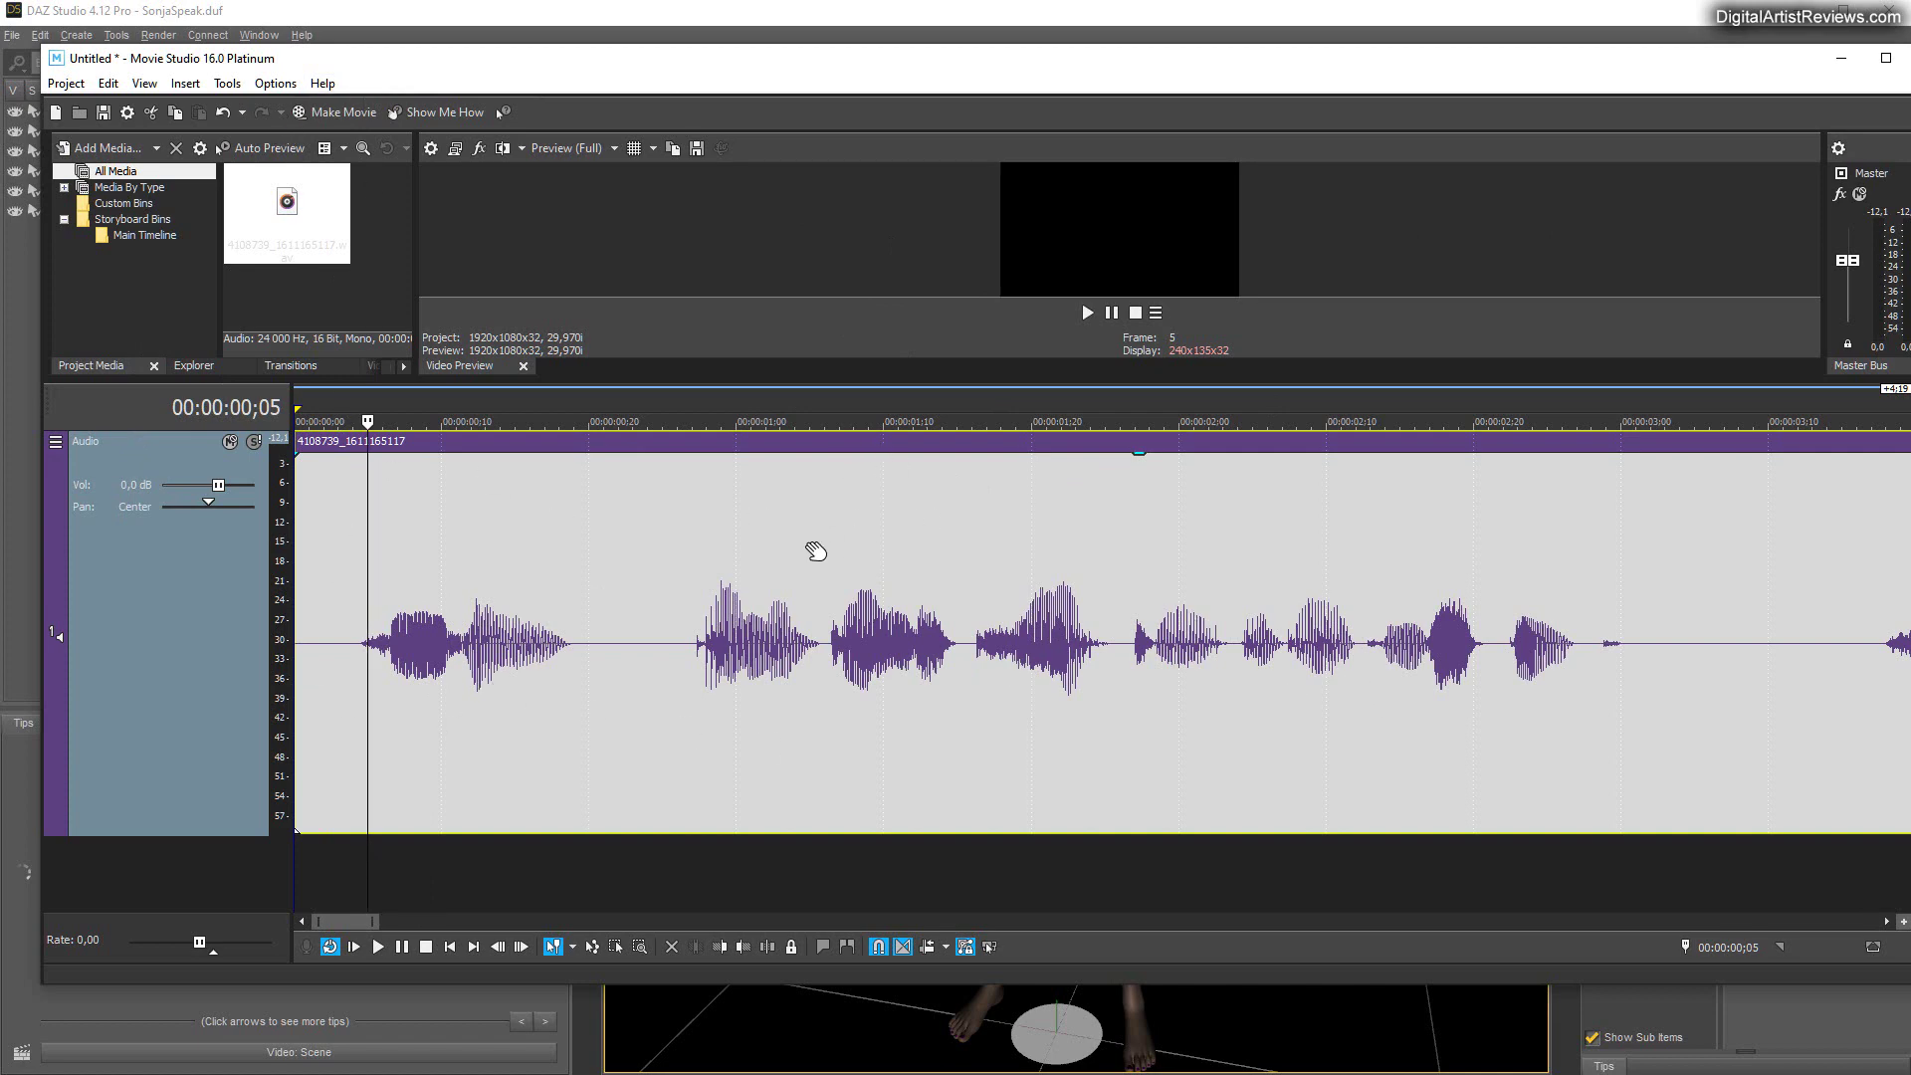
# Step: Return to DAZ Studio, select the Sonja figure and show the mouth-shape sliders in its Pose Controls
pyautogui.press('super+Down')
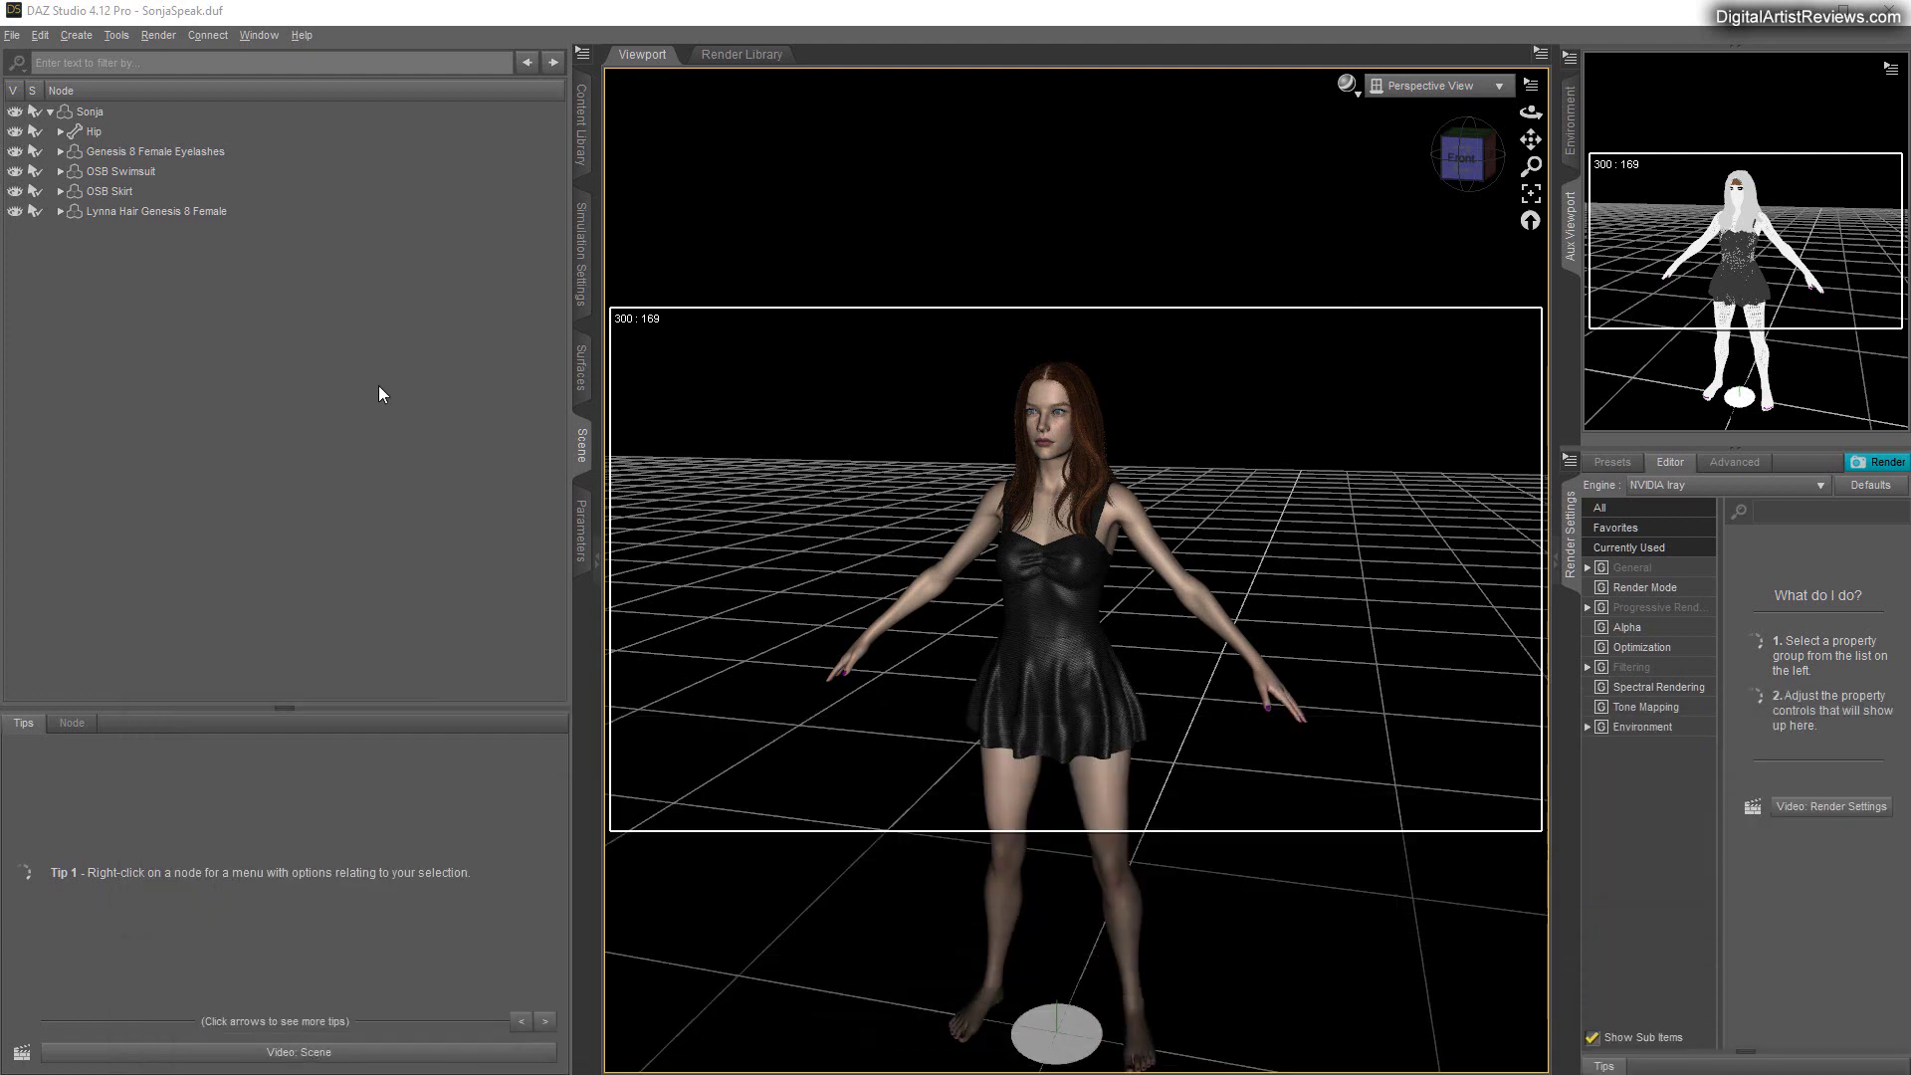
pyautogui.click(89, 111)
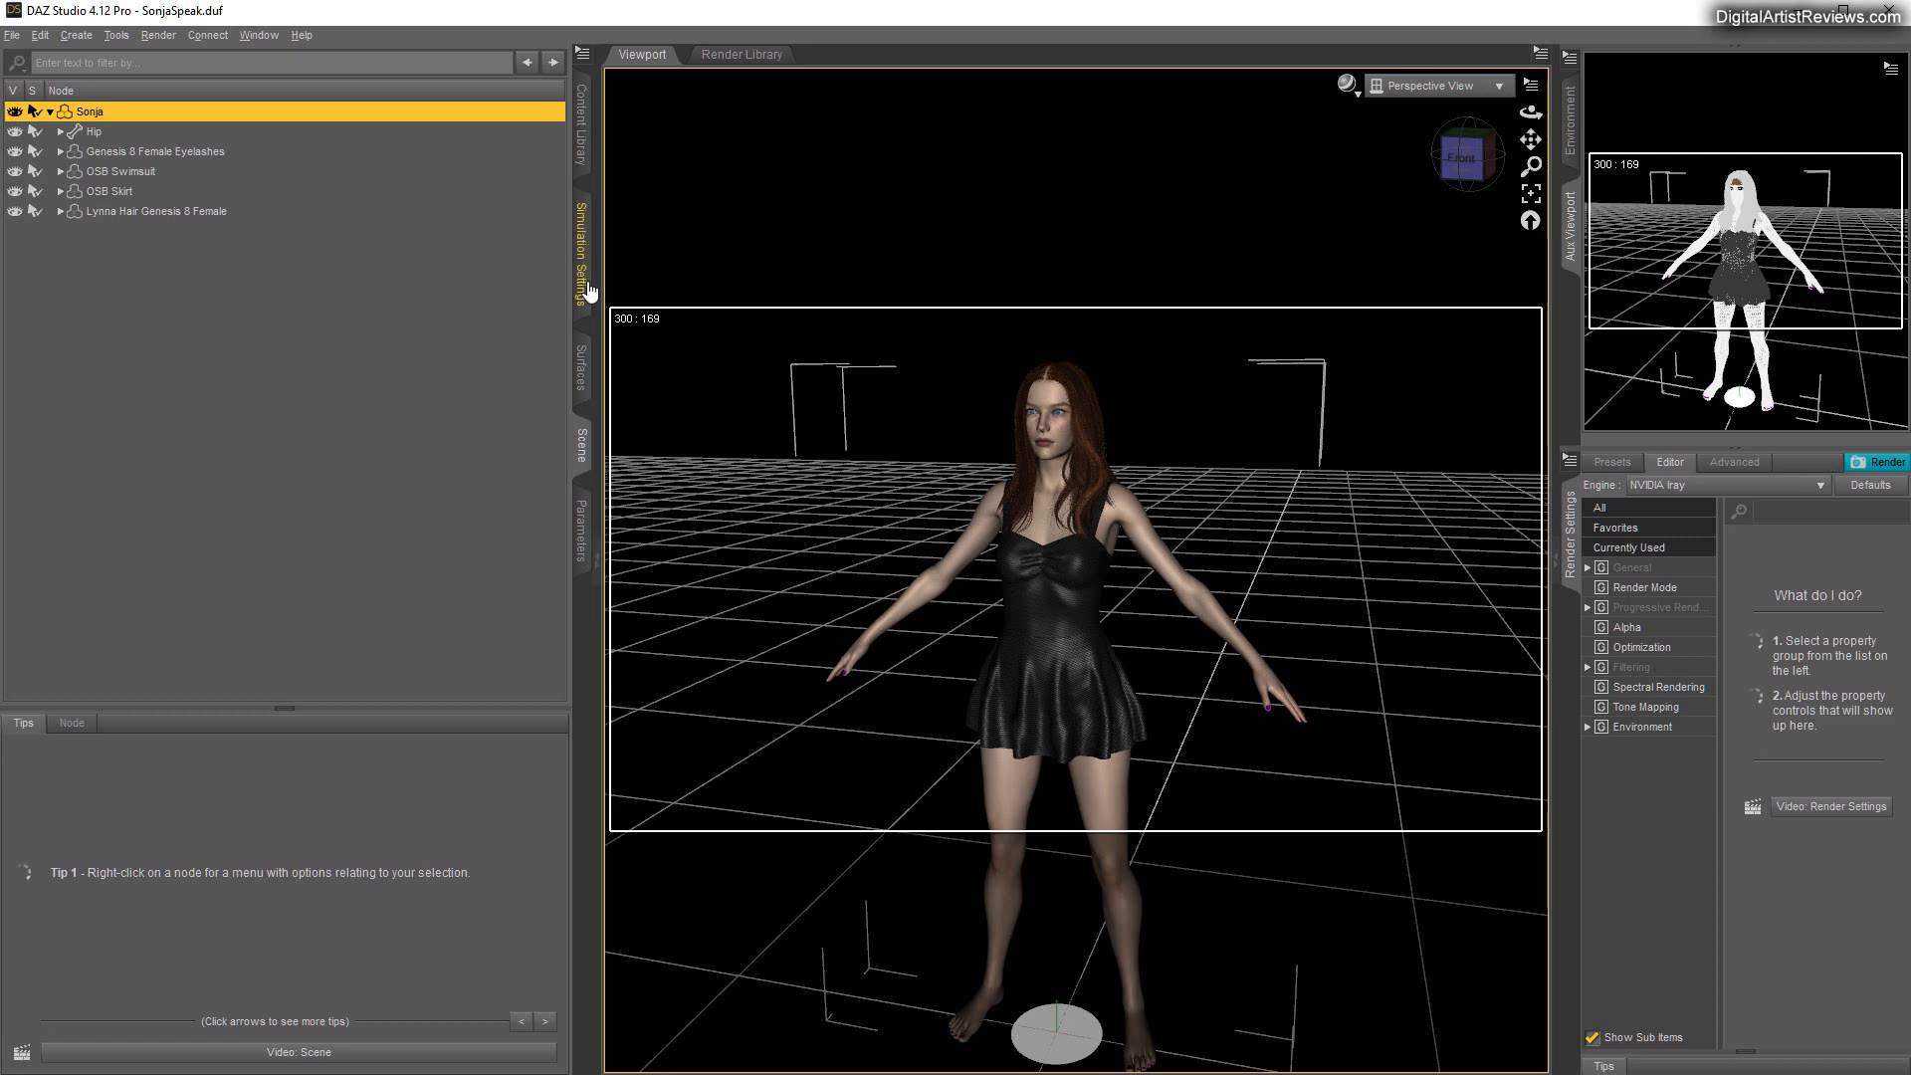
pyautogui.click(583, 524)
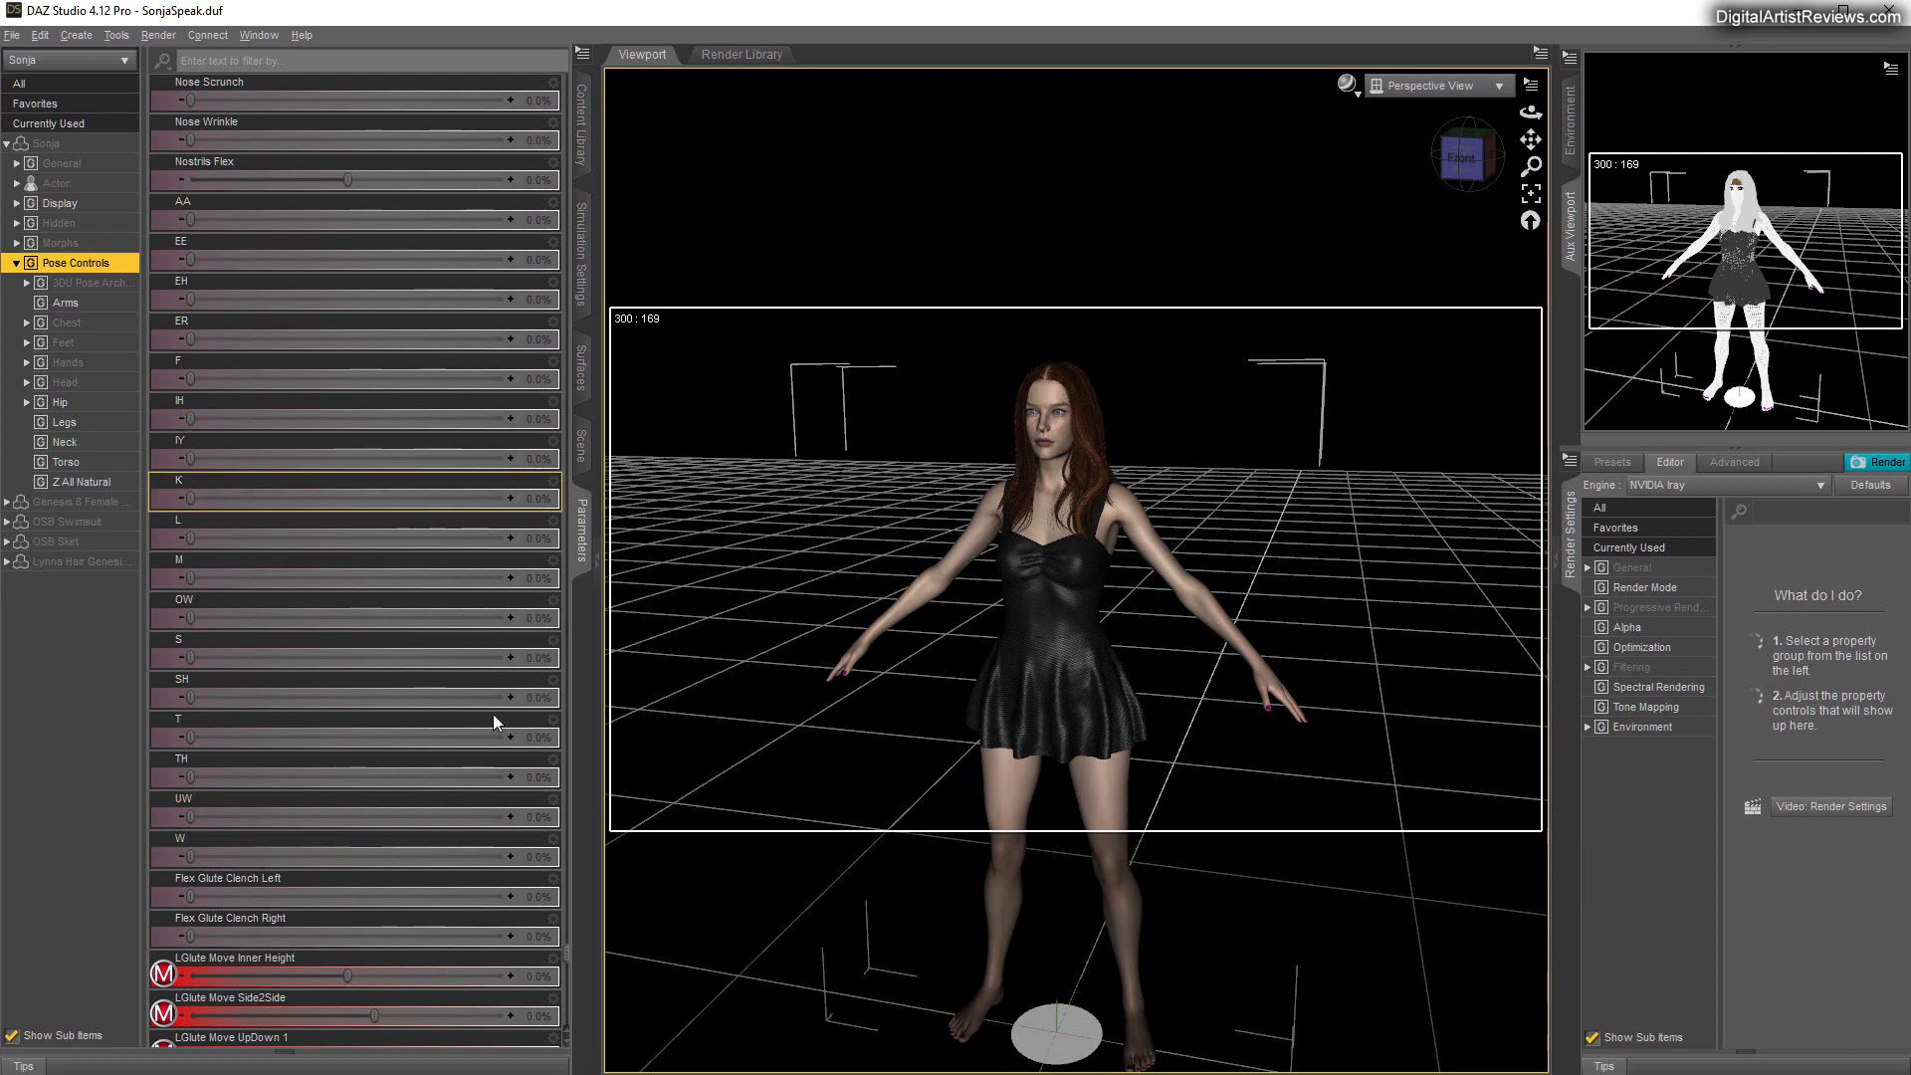
# Step: Open the Timeline pane and place it over the lower part of the viewport
pyautogui.click(254, 34)
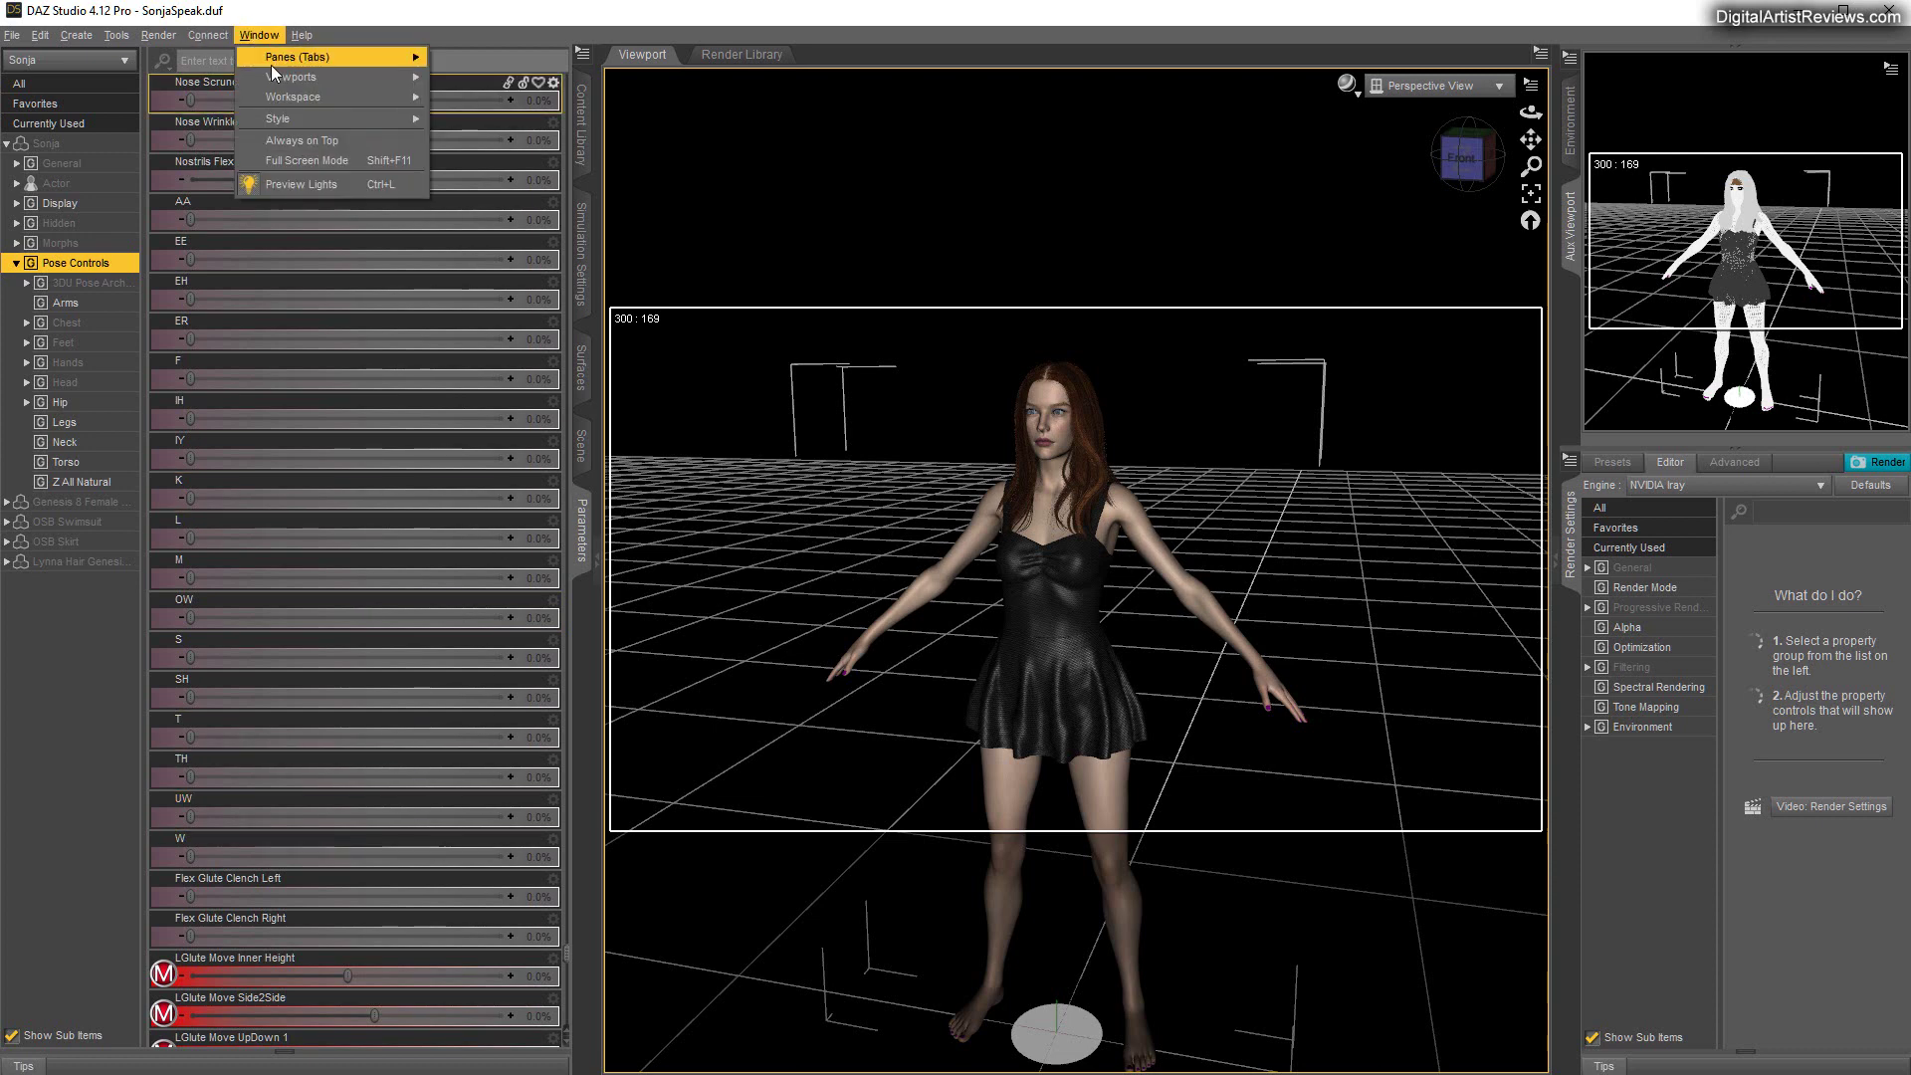
pyautogui.moveTo(271, 63)
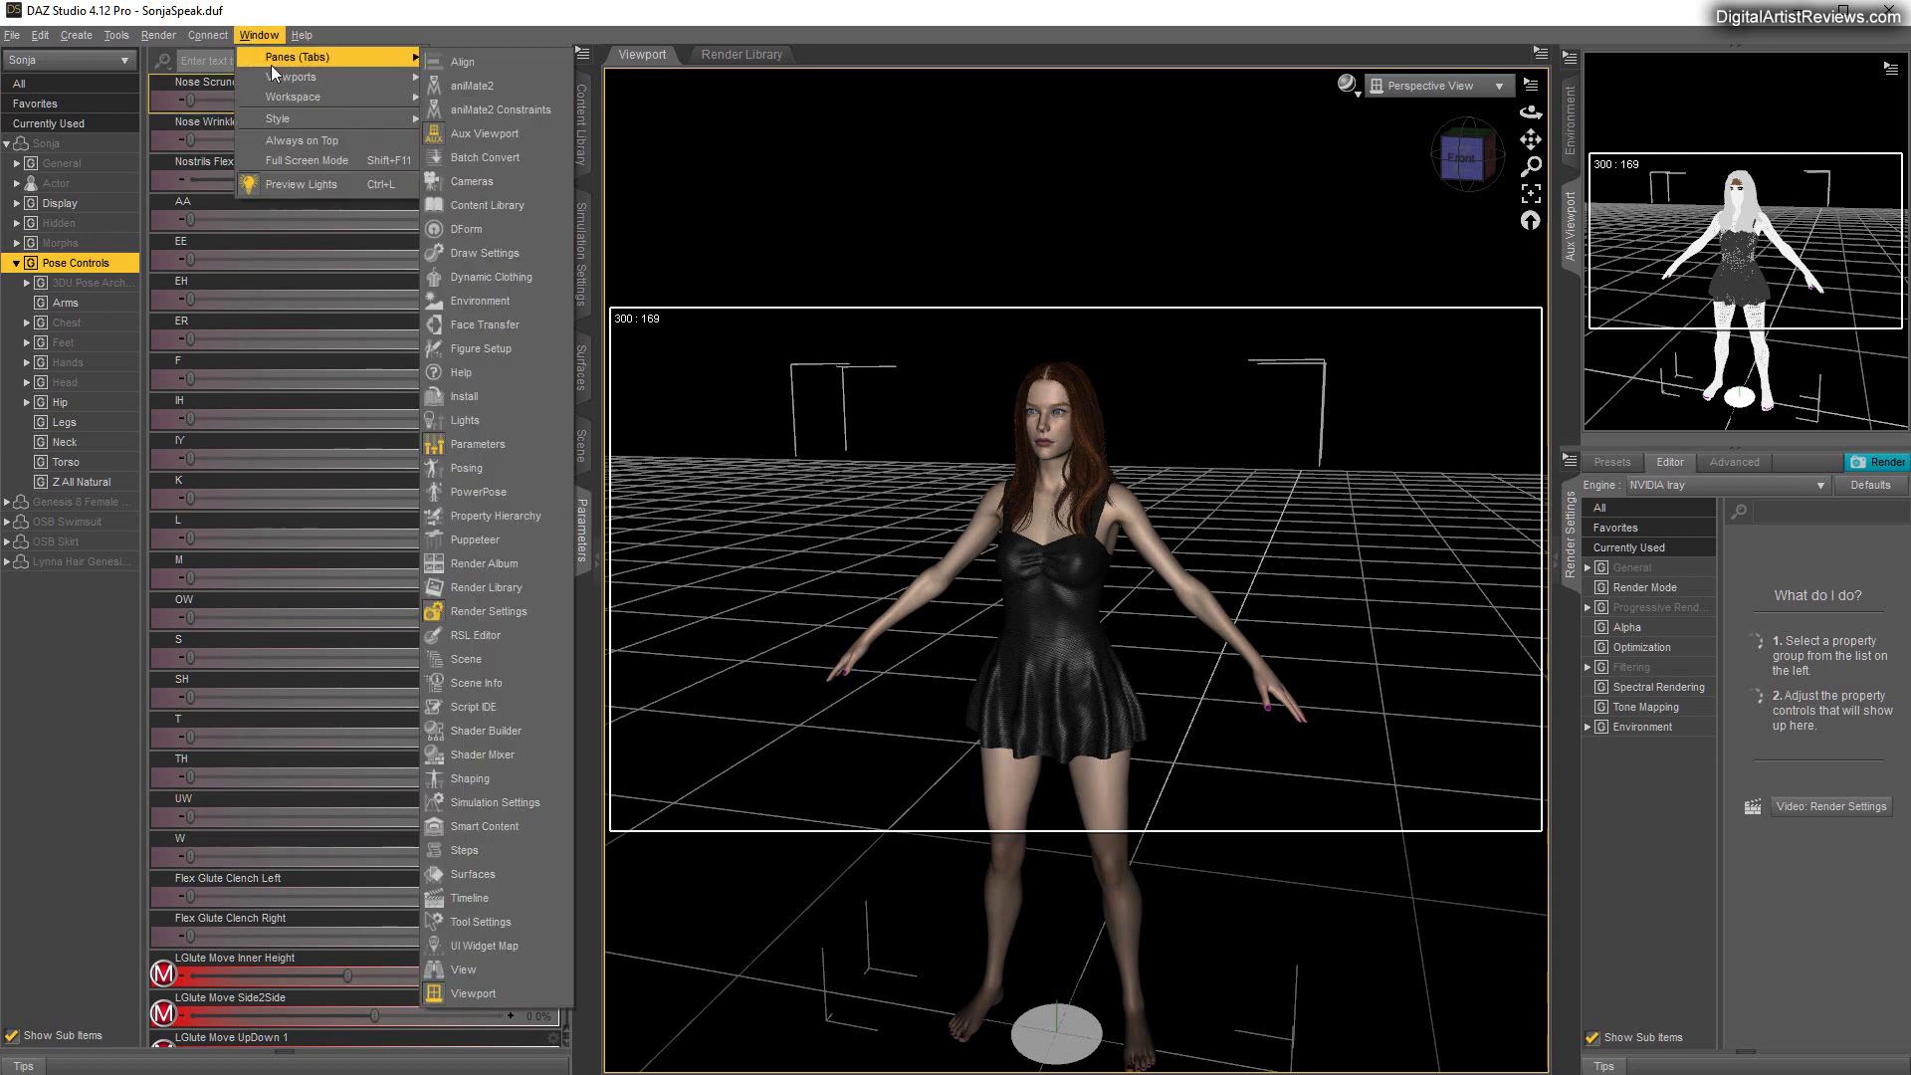
pyautogui.click(464, 899)
pyautogui.moveTo(849, 735); pyautogui.dragTo(837, 641)
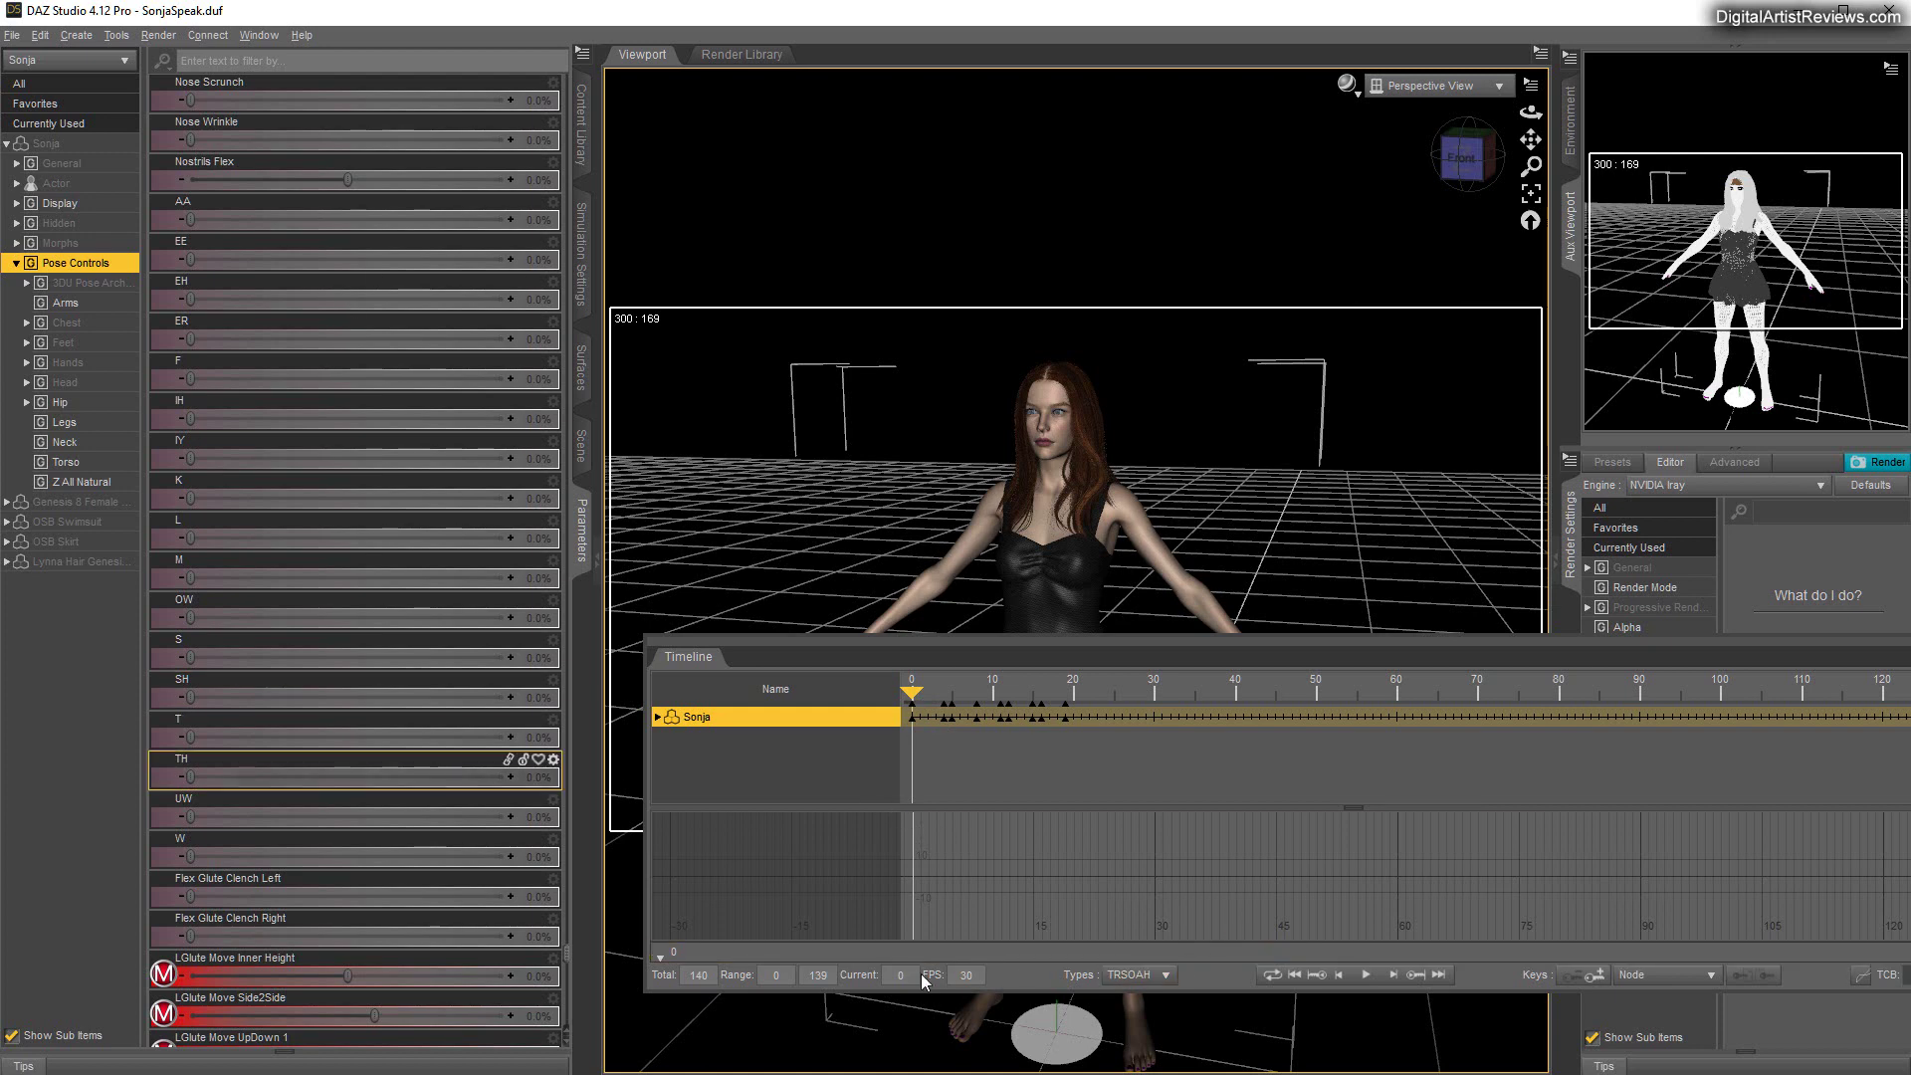
# Step: Step the timeline forward frame by frame to frame 7 to examine the figure's mouth-shape sliders
pyautogui.click(1394, 977)
pyautogui.click(1394, 977)
pyautogui.click(1392, 976)
pyautogui.click(1392, 976)
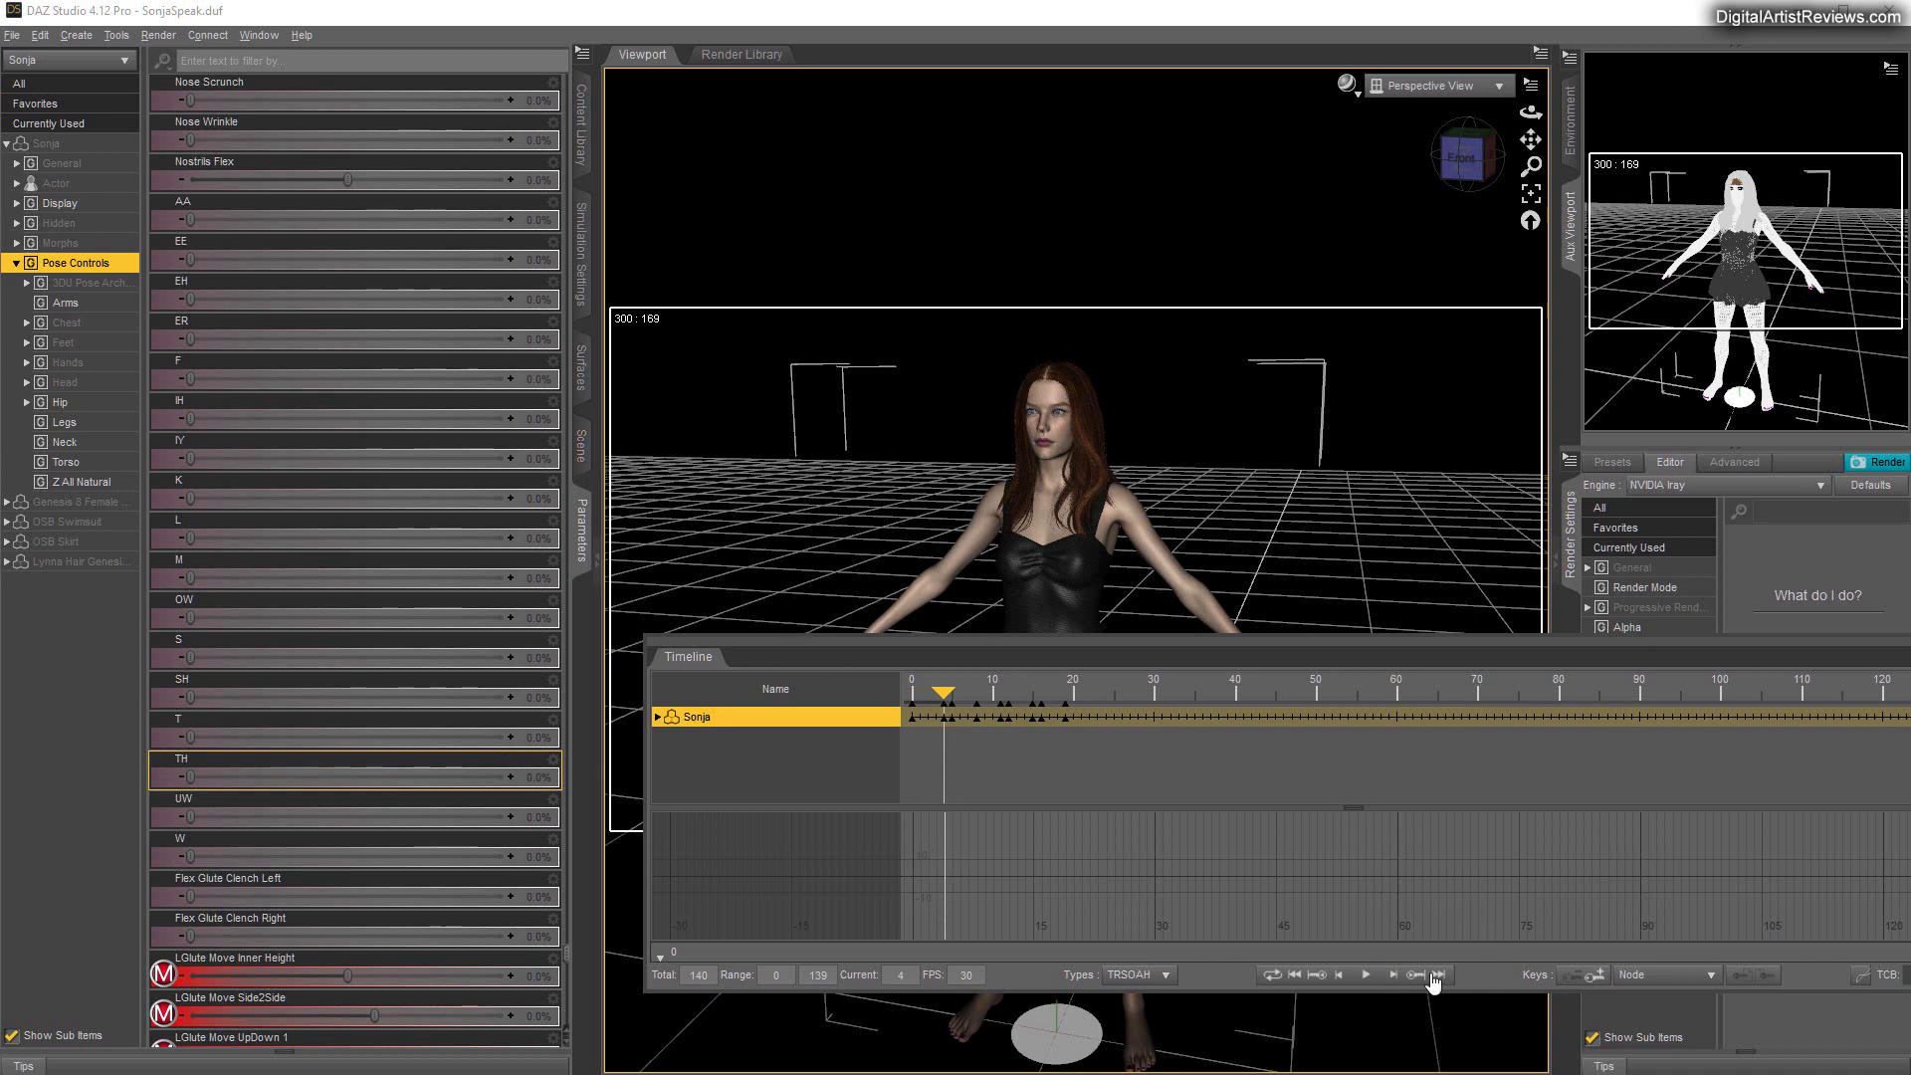
pyautogui.click(1391, 976)
pyautogui.click(1391, 976)
pyautogui.click(1391, 978)
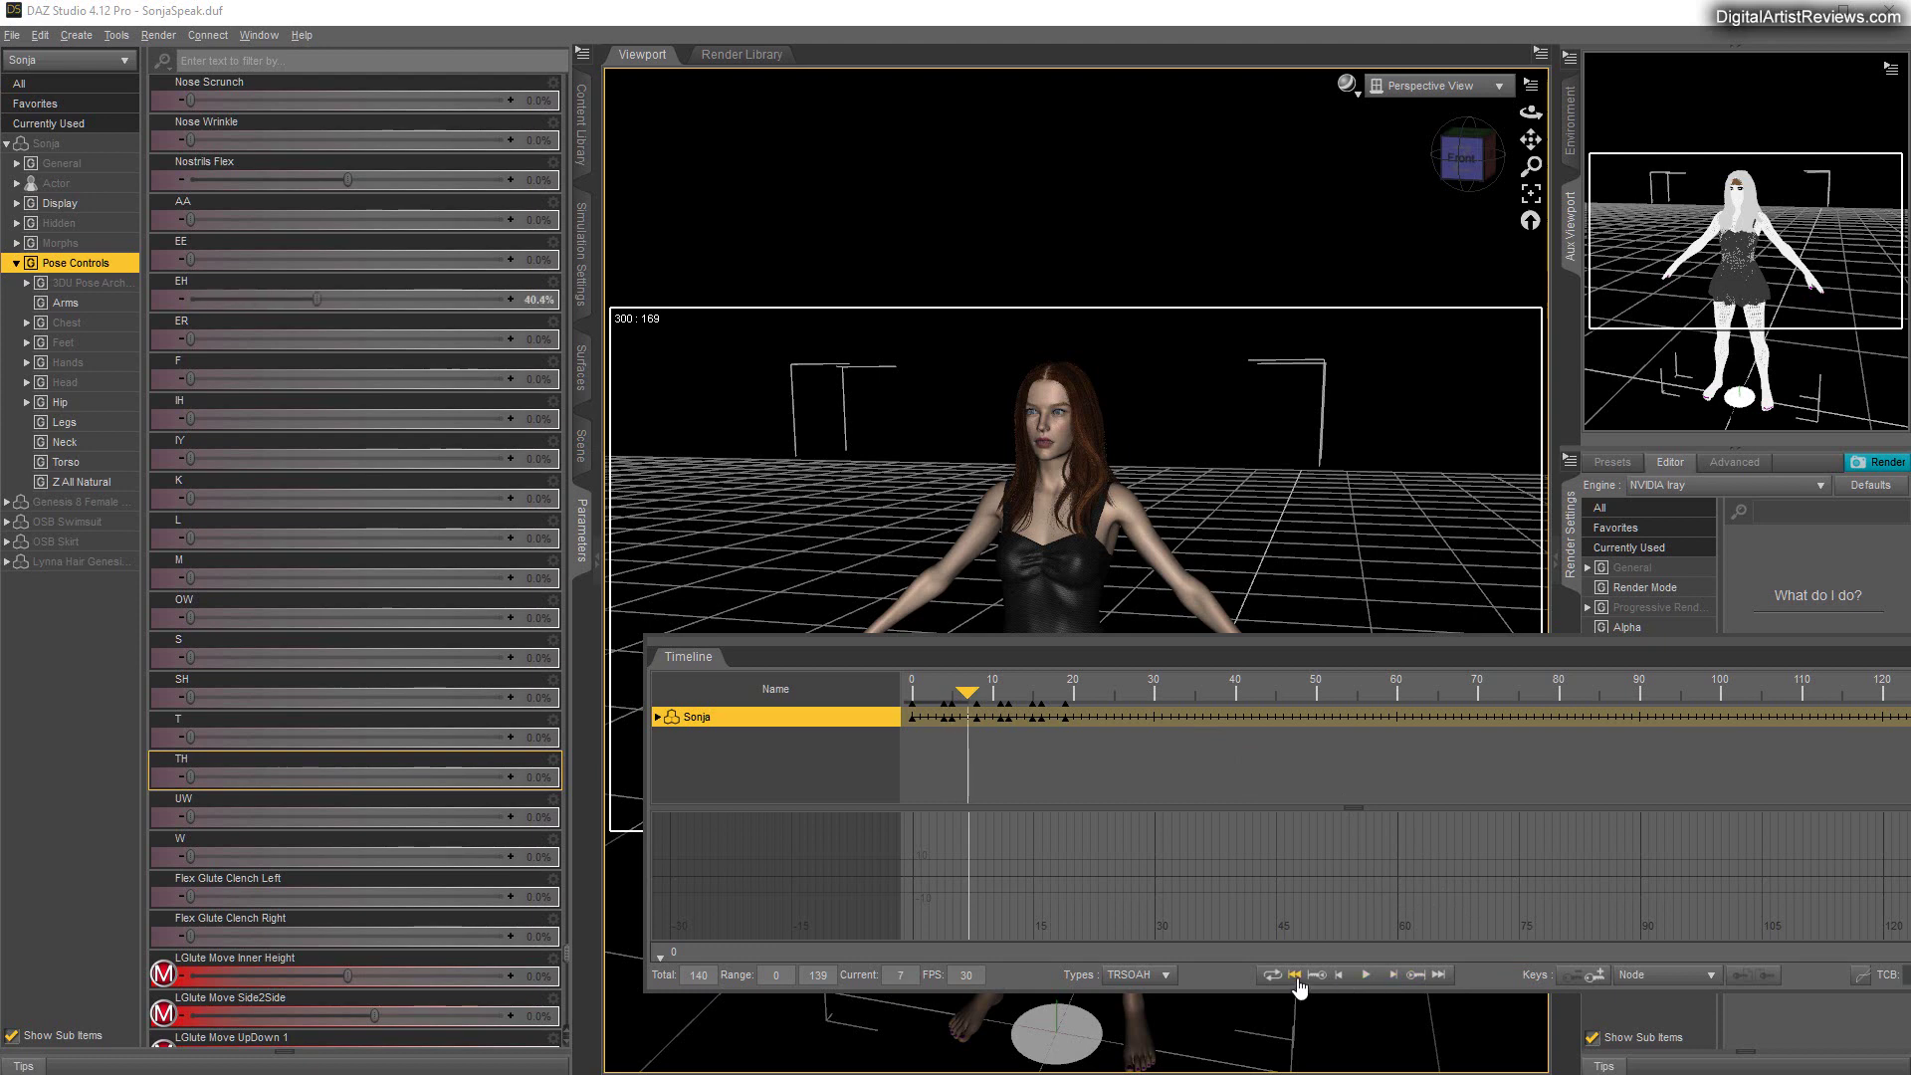
# Step: Rewind the timeline to the first frame and advance it to frame 5
pyautogui.click(1294, 975)
pyautogui.click(1392, 976)
pyautogui.click(1391, 976)
pyautogui.click(1391, 976)
pyautogui.click(1392, 976)
pyautogui.click(1391, 976)
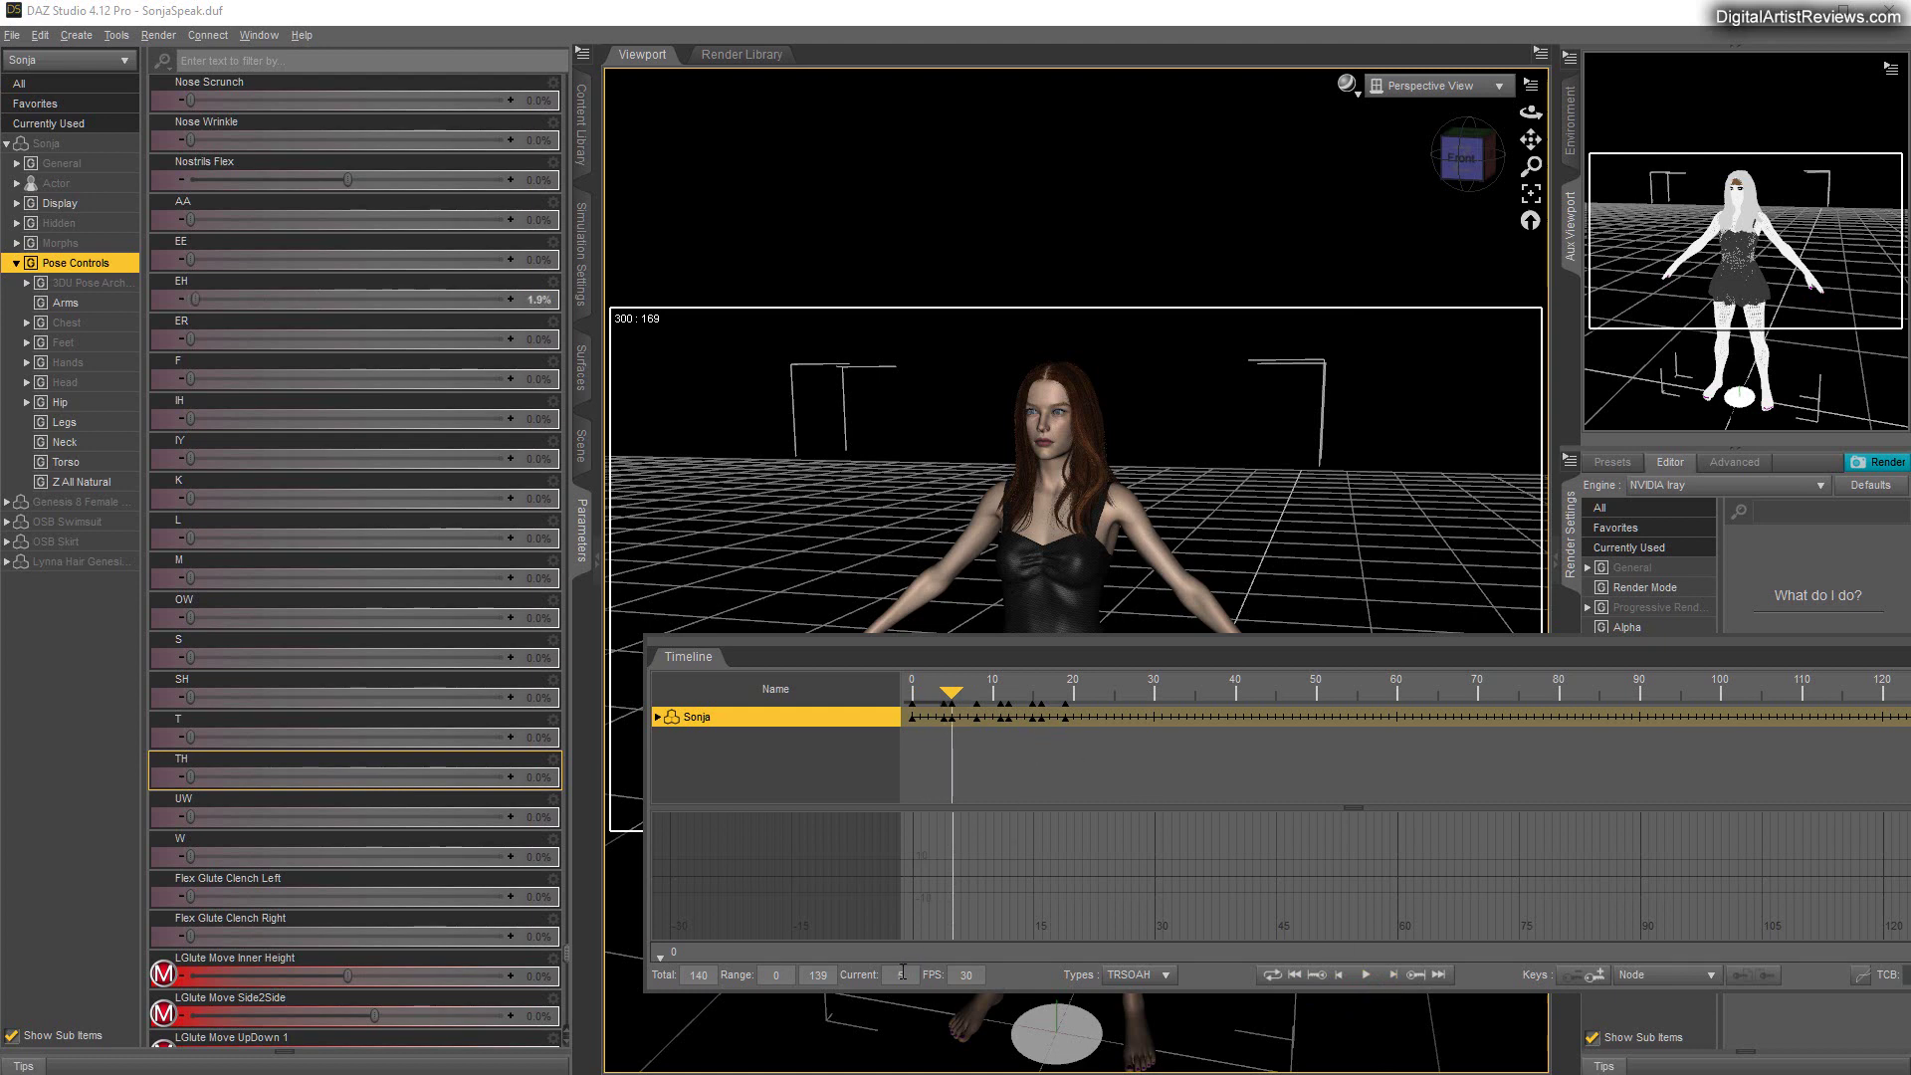
# Step: Step the timeline back to frame 4 and forward to frame 9 to examine the EH and IY mouth-shape sliders
pyautogui.click(1339, 976)
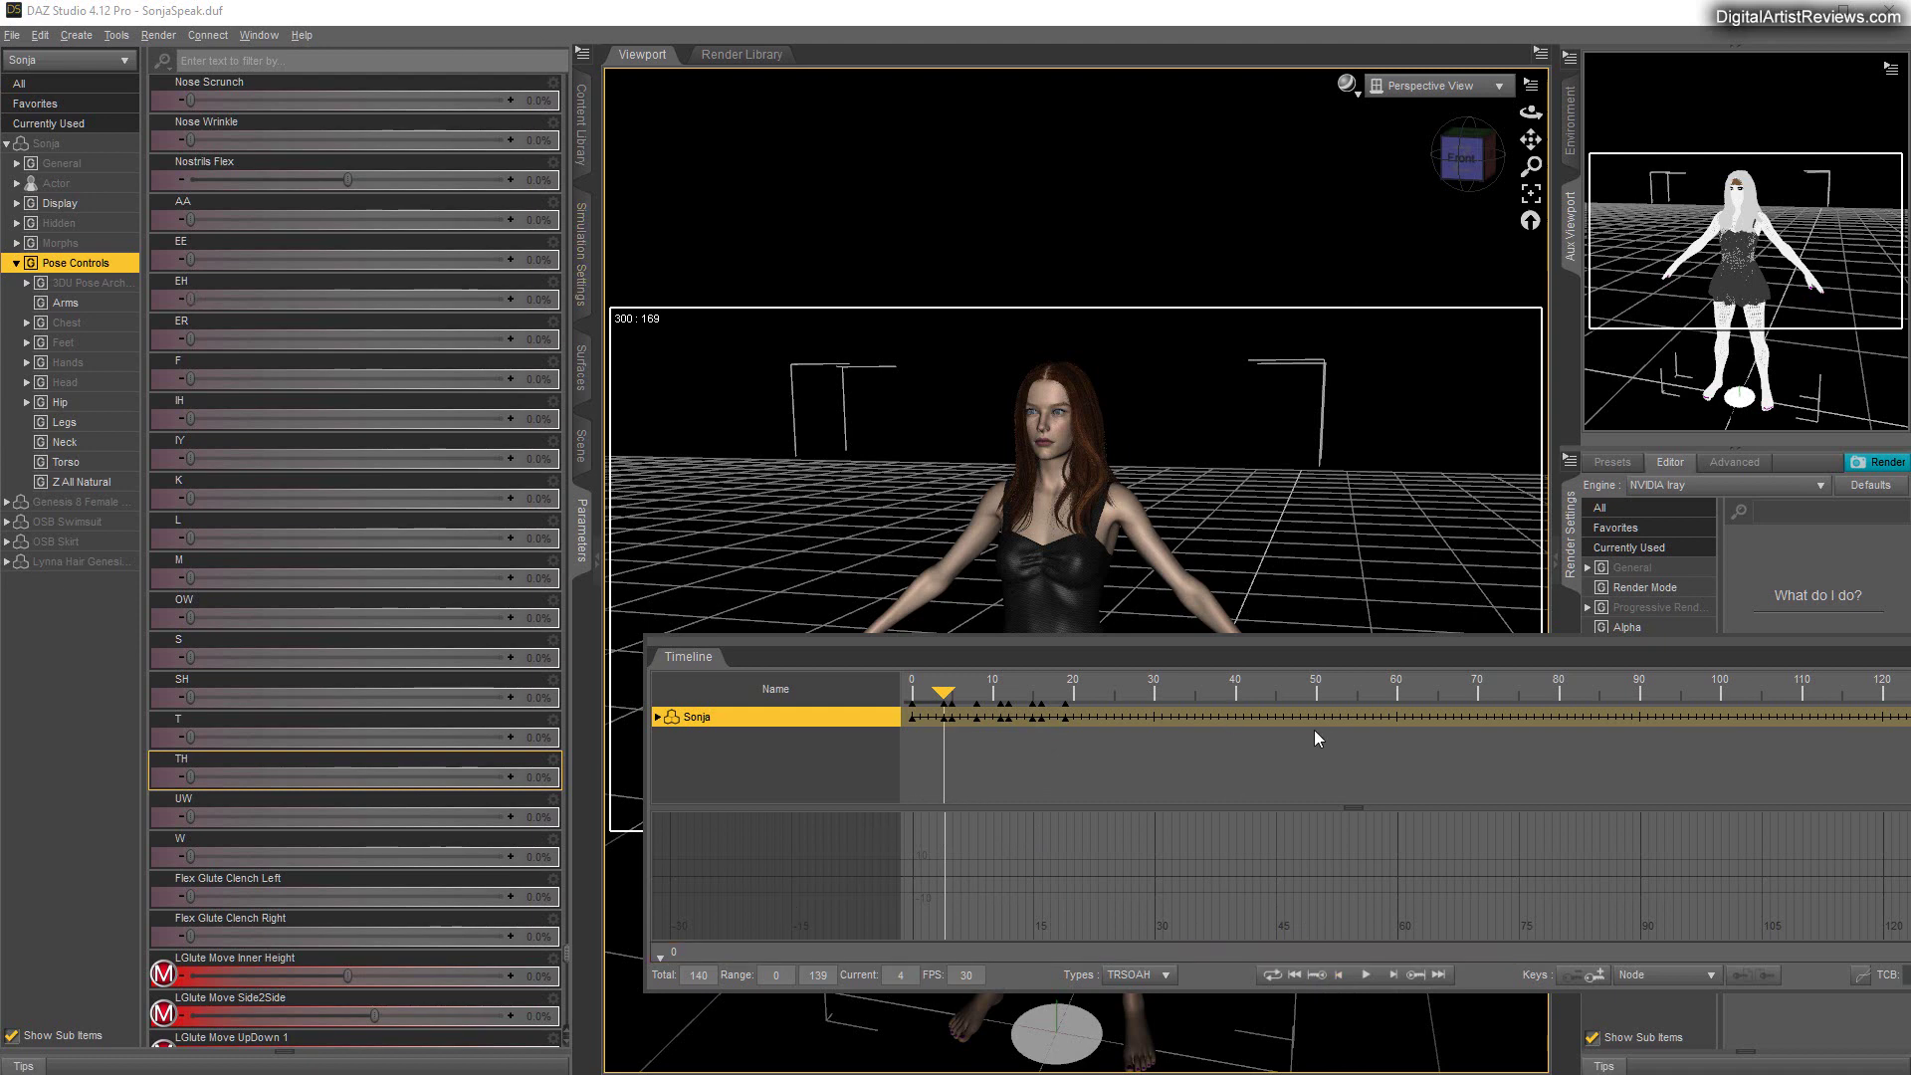
pyautogui.click(1392, 977)
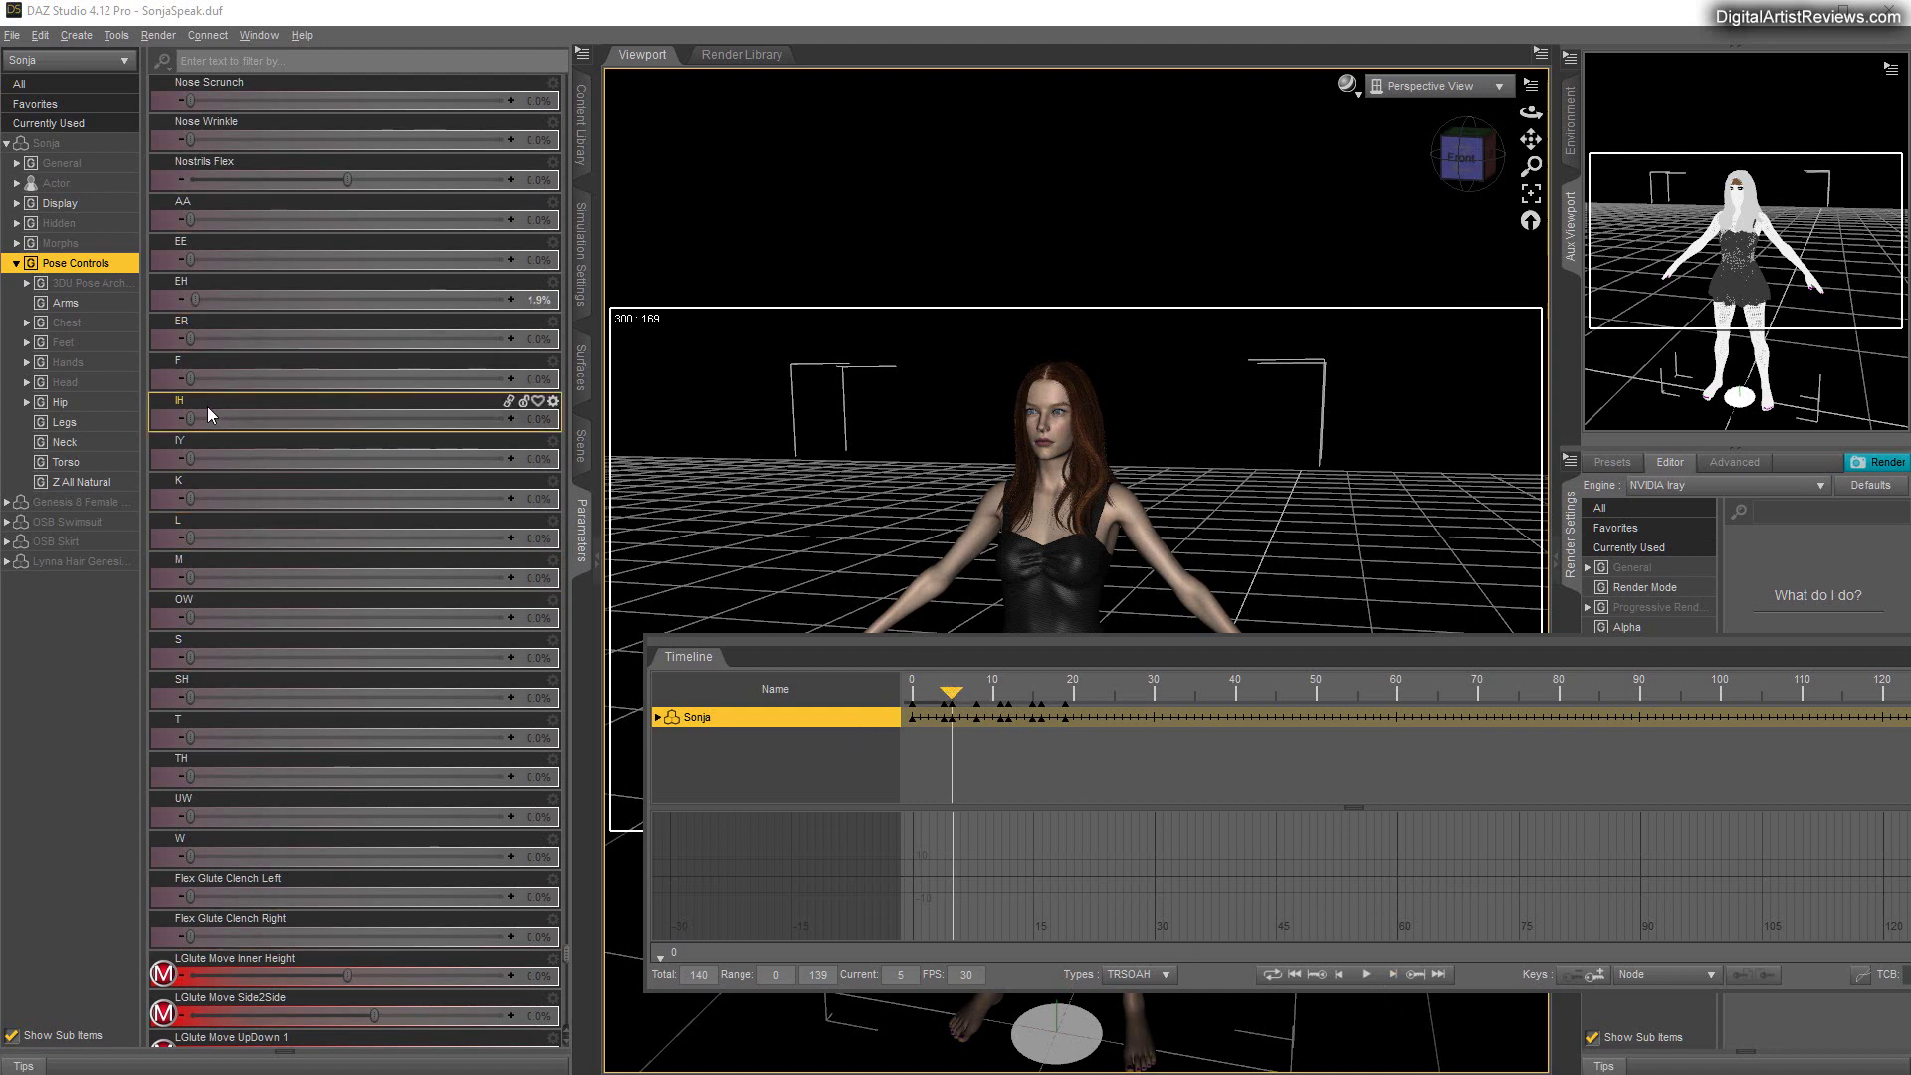
pyautogui.click(1395, 983)
pyautogui.click(1394, 983)
pyautogui.click(1394, 982)
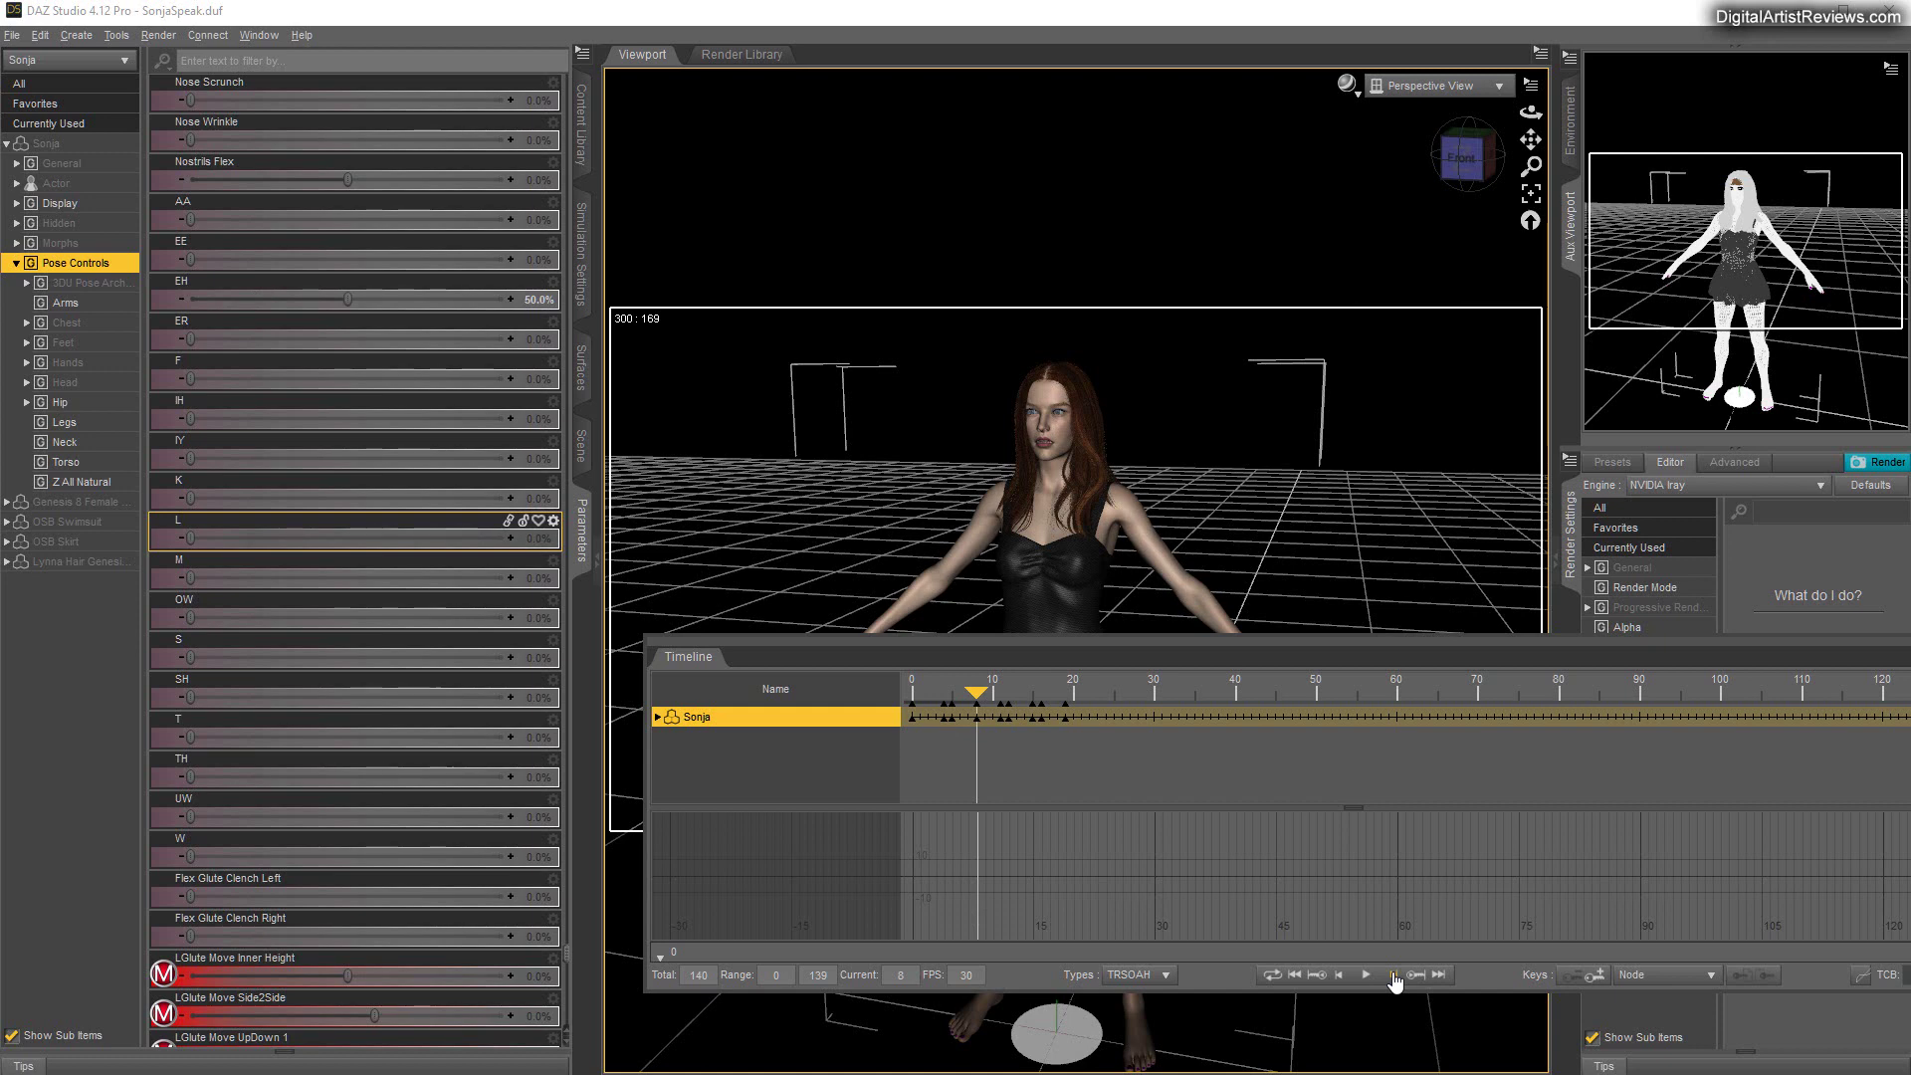
pyautogui.click(1394, 982)
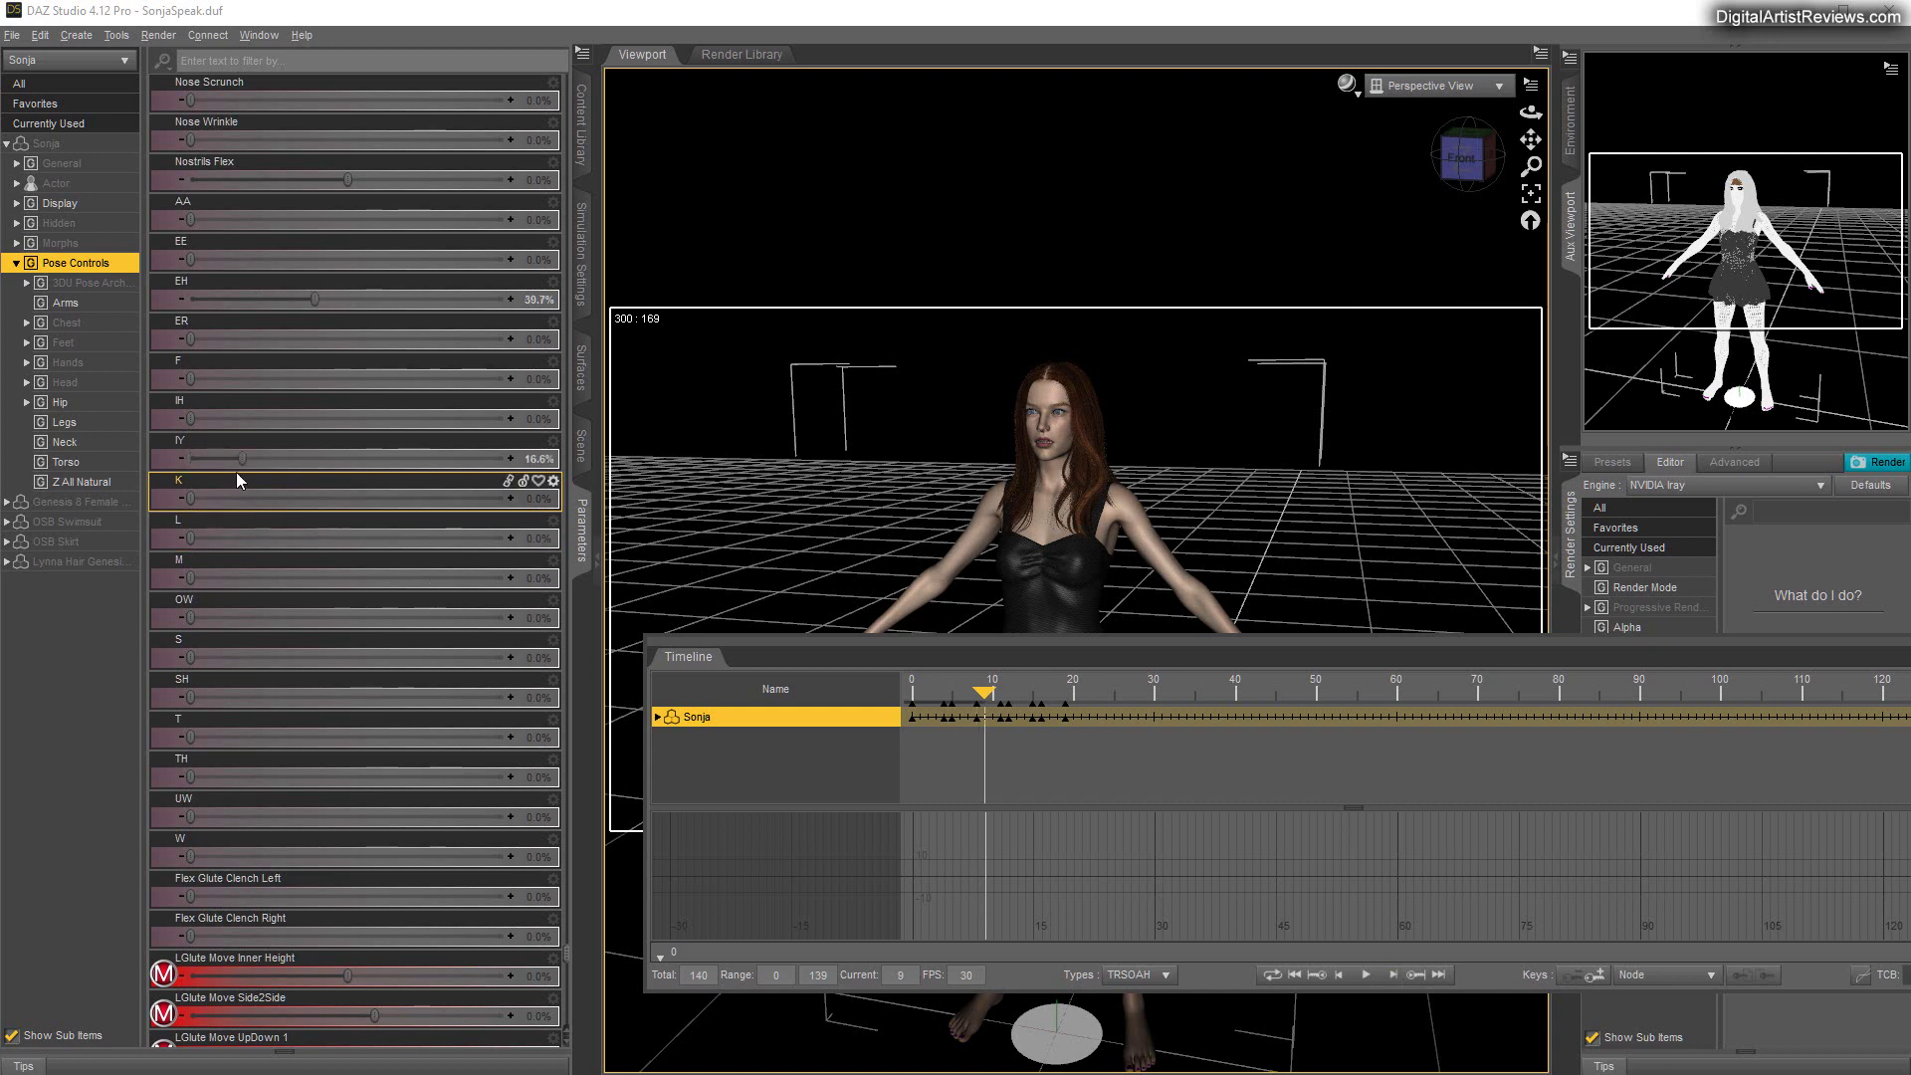
# Step: Advance the timeline frame by frame to frame 17 to examine how the IY, TH, EH and ER sliders change
pyautogui.click(1394, 982)
pyautogui.click(1395, 983)
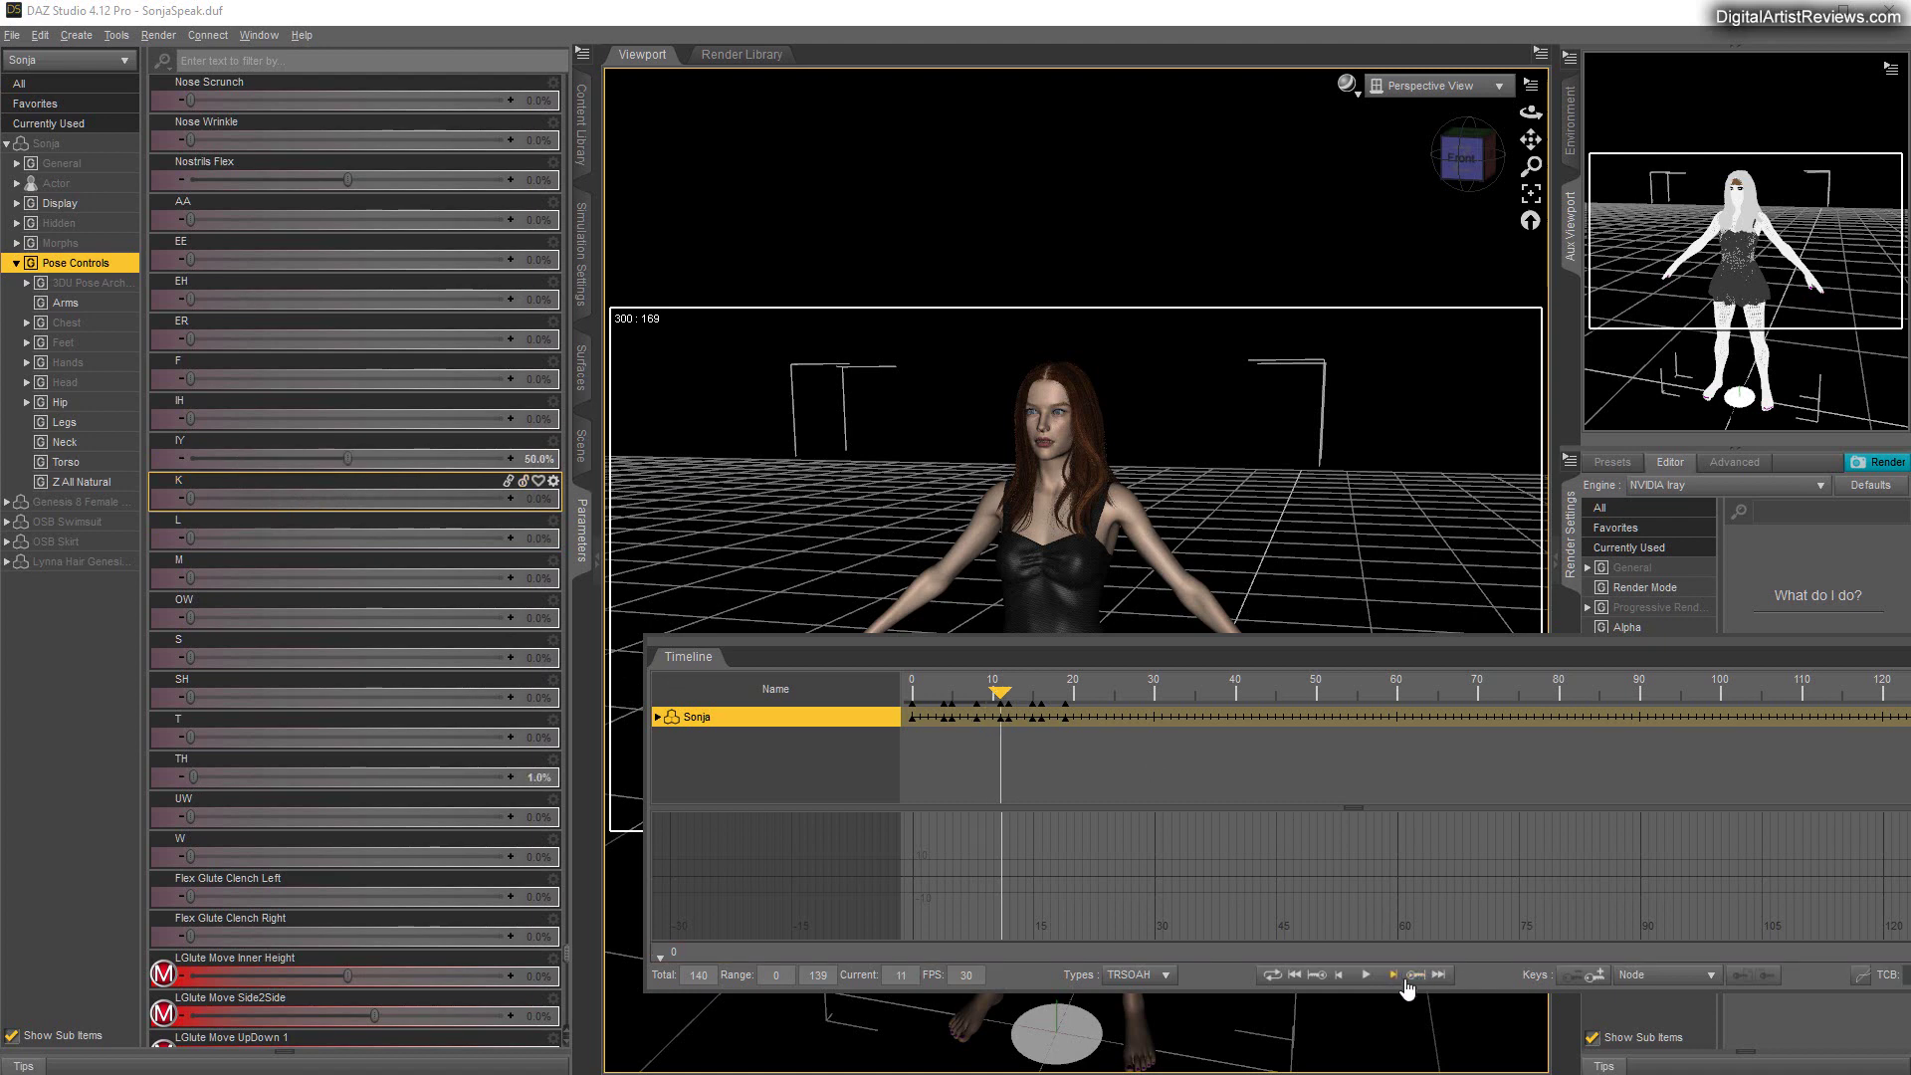
pyautogui.click(1394, 976)
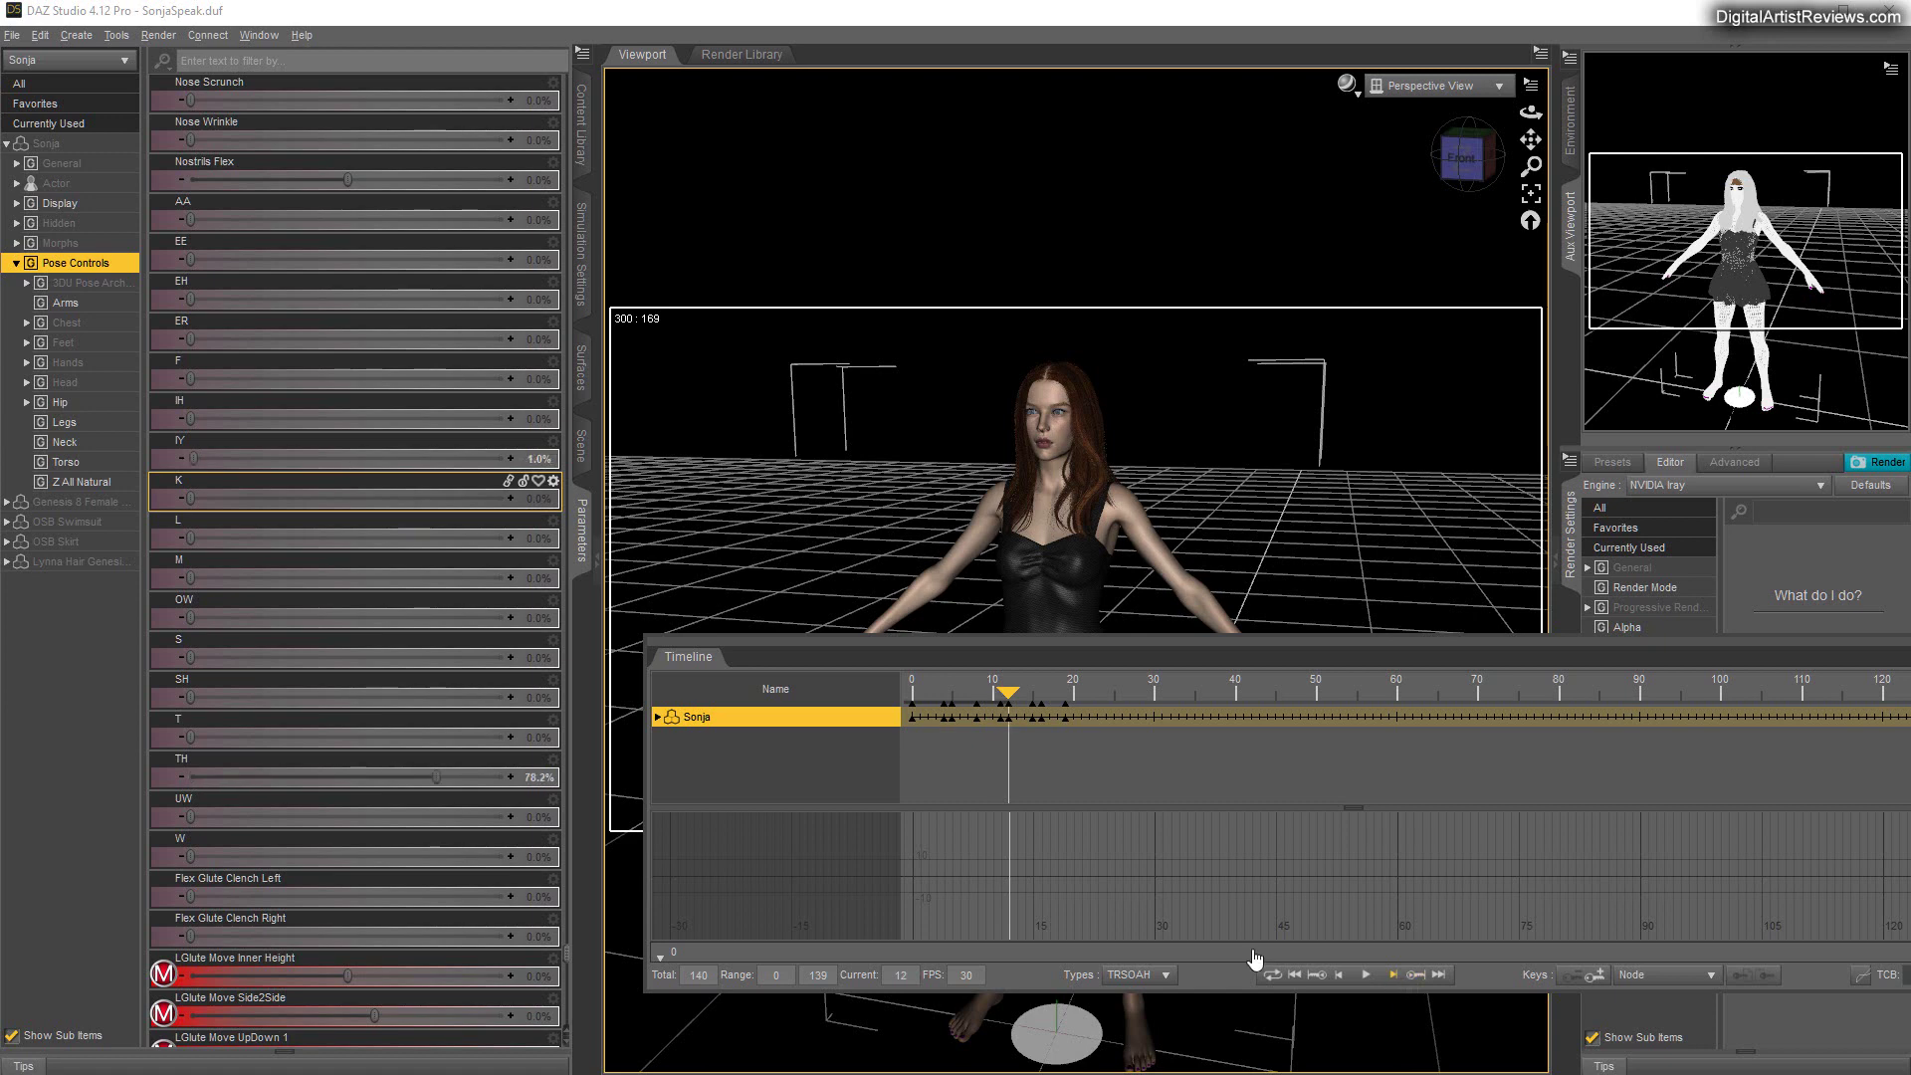
pyautogui.click(1392, 976)
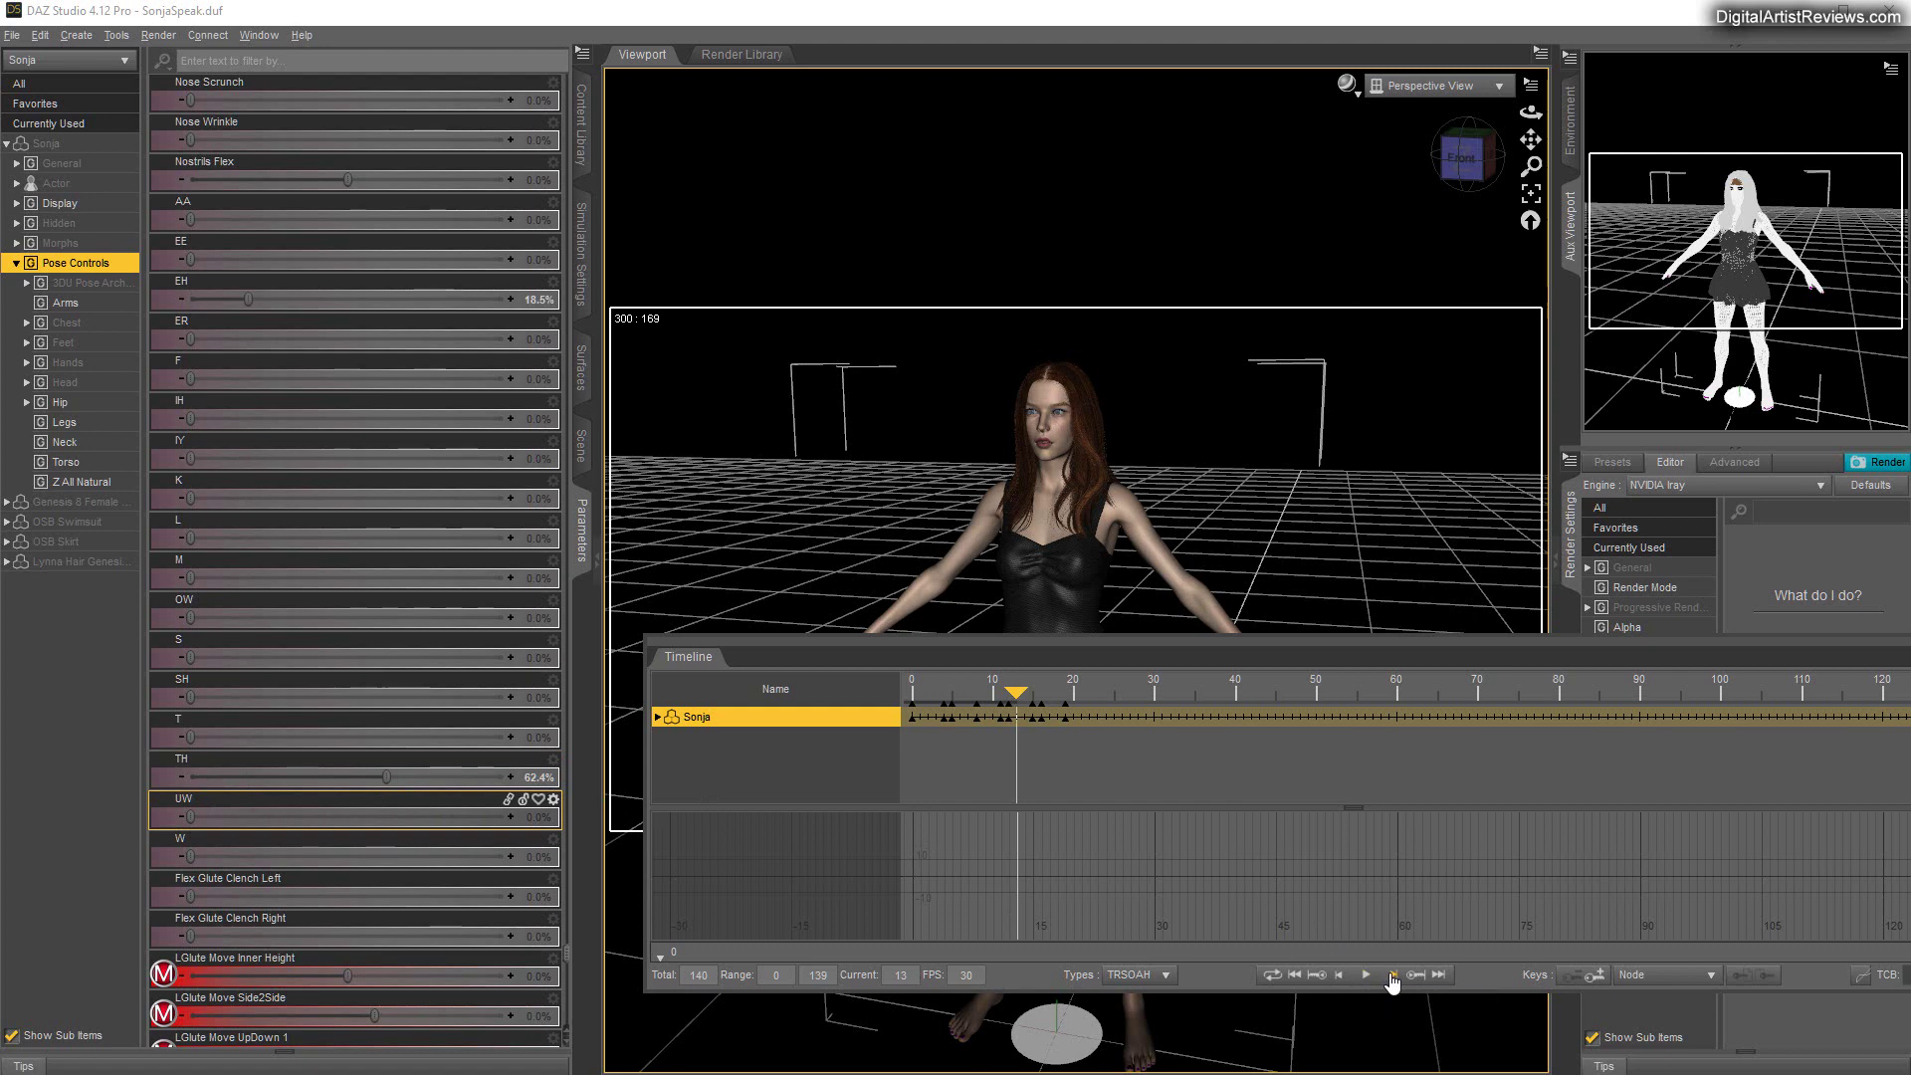
pyautogui.click(1393, 976)
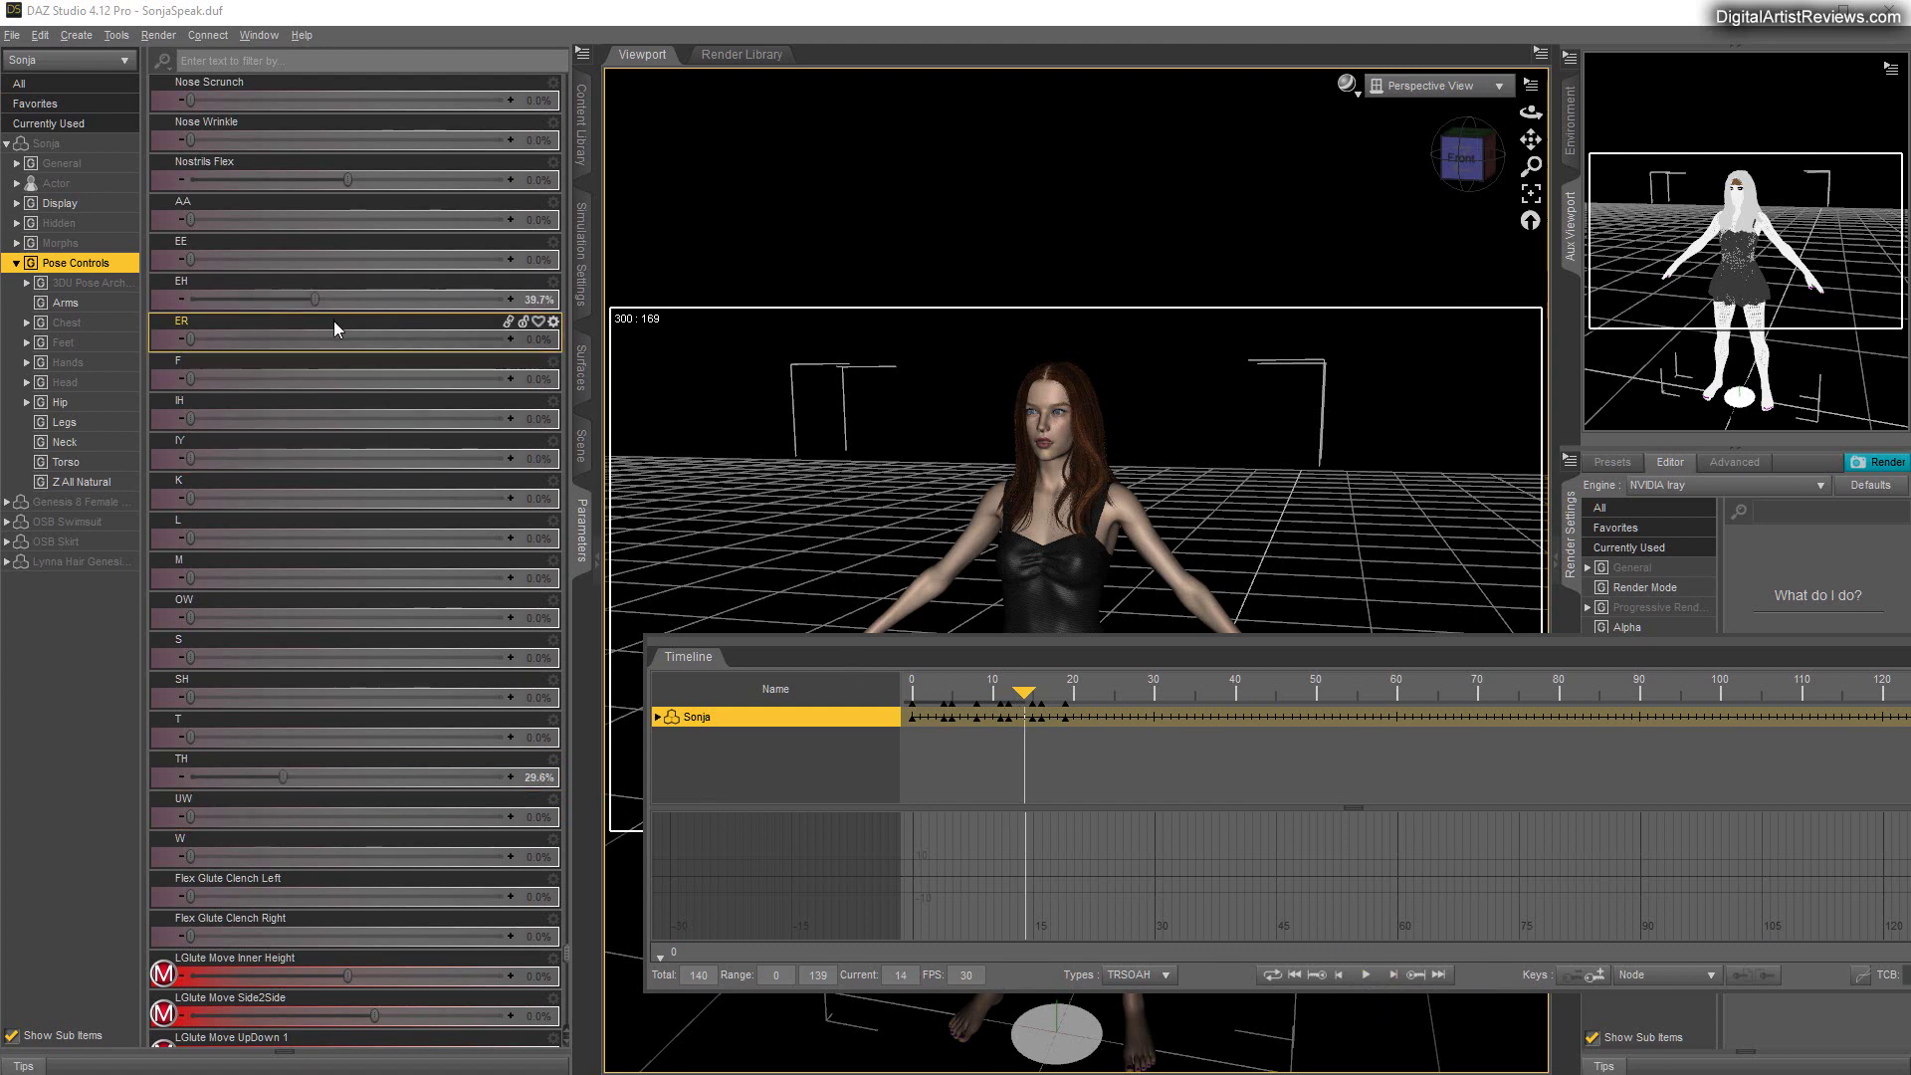
pyautogui.click(1394, 975)
pyautogui.click(1393, 975)
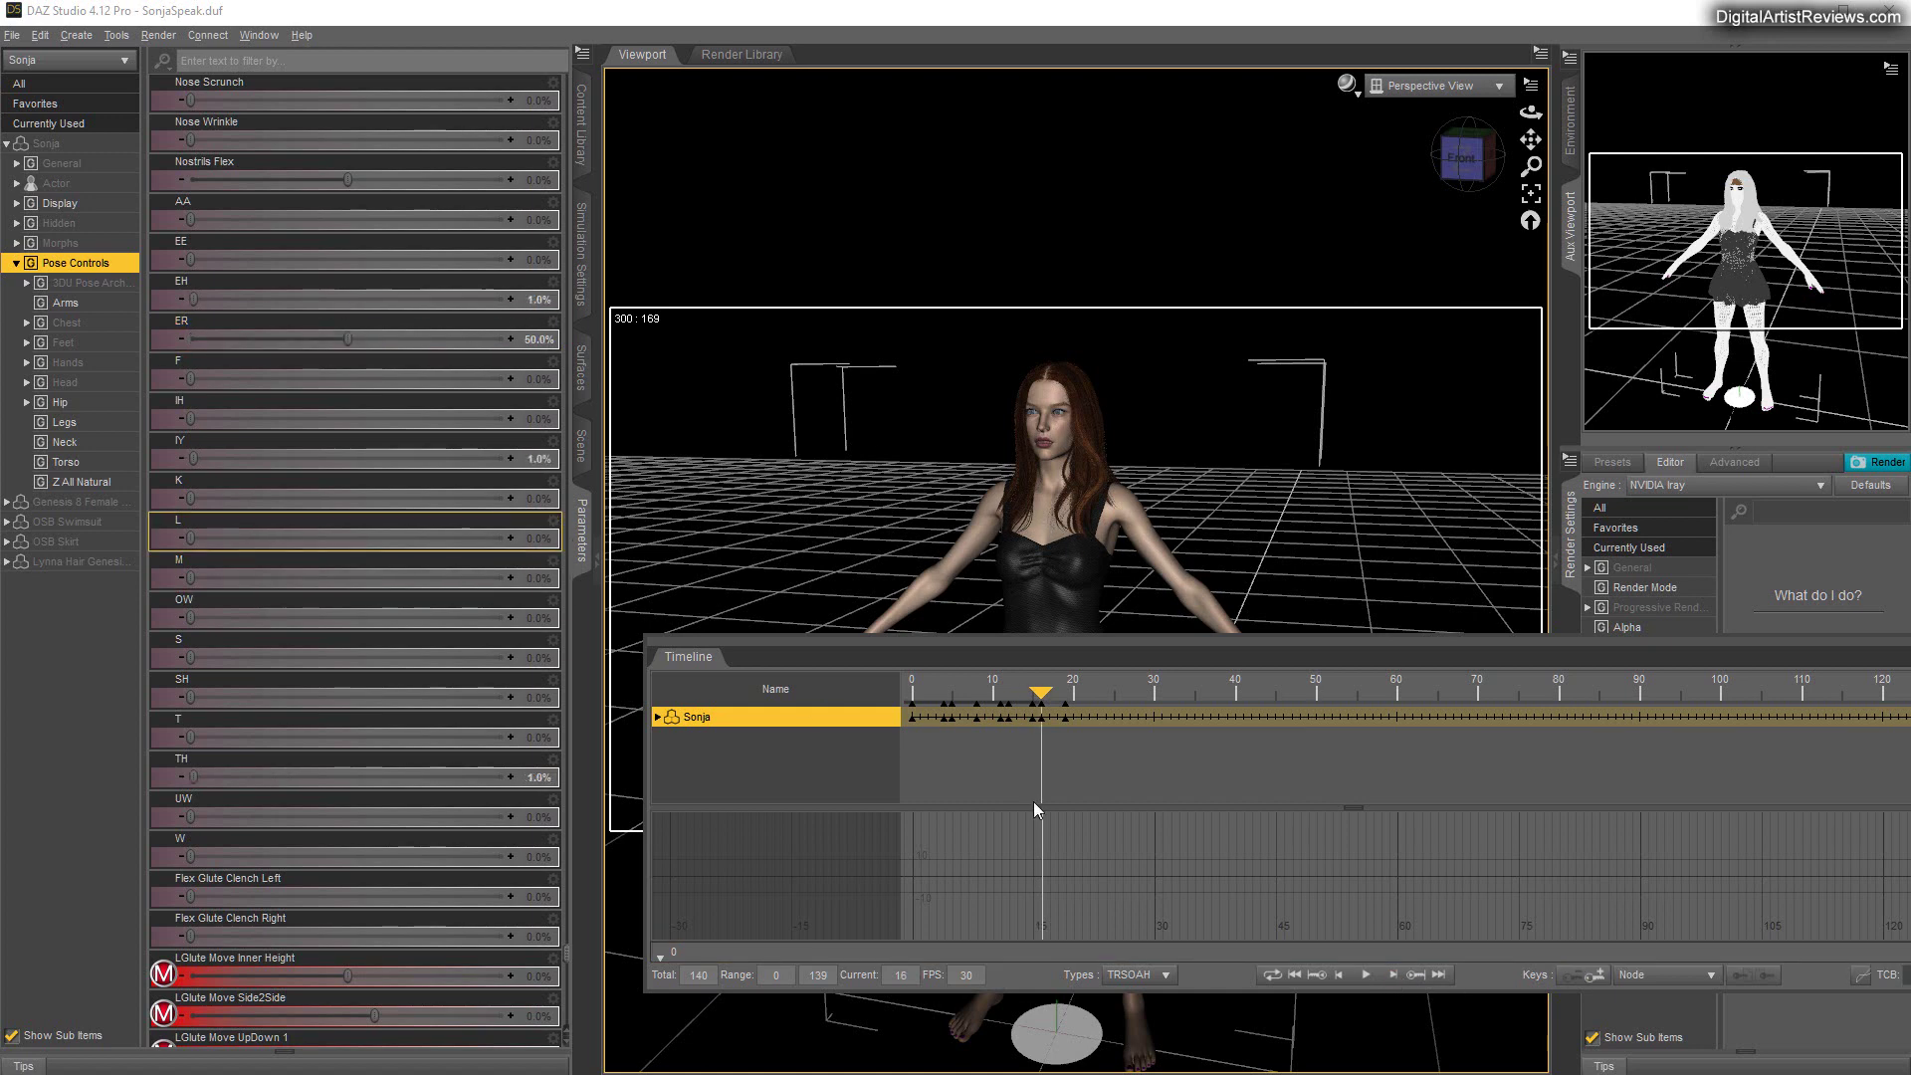
pyautogui.click(1394, 975)
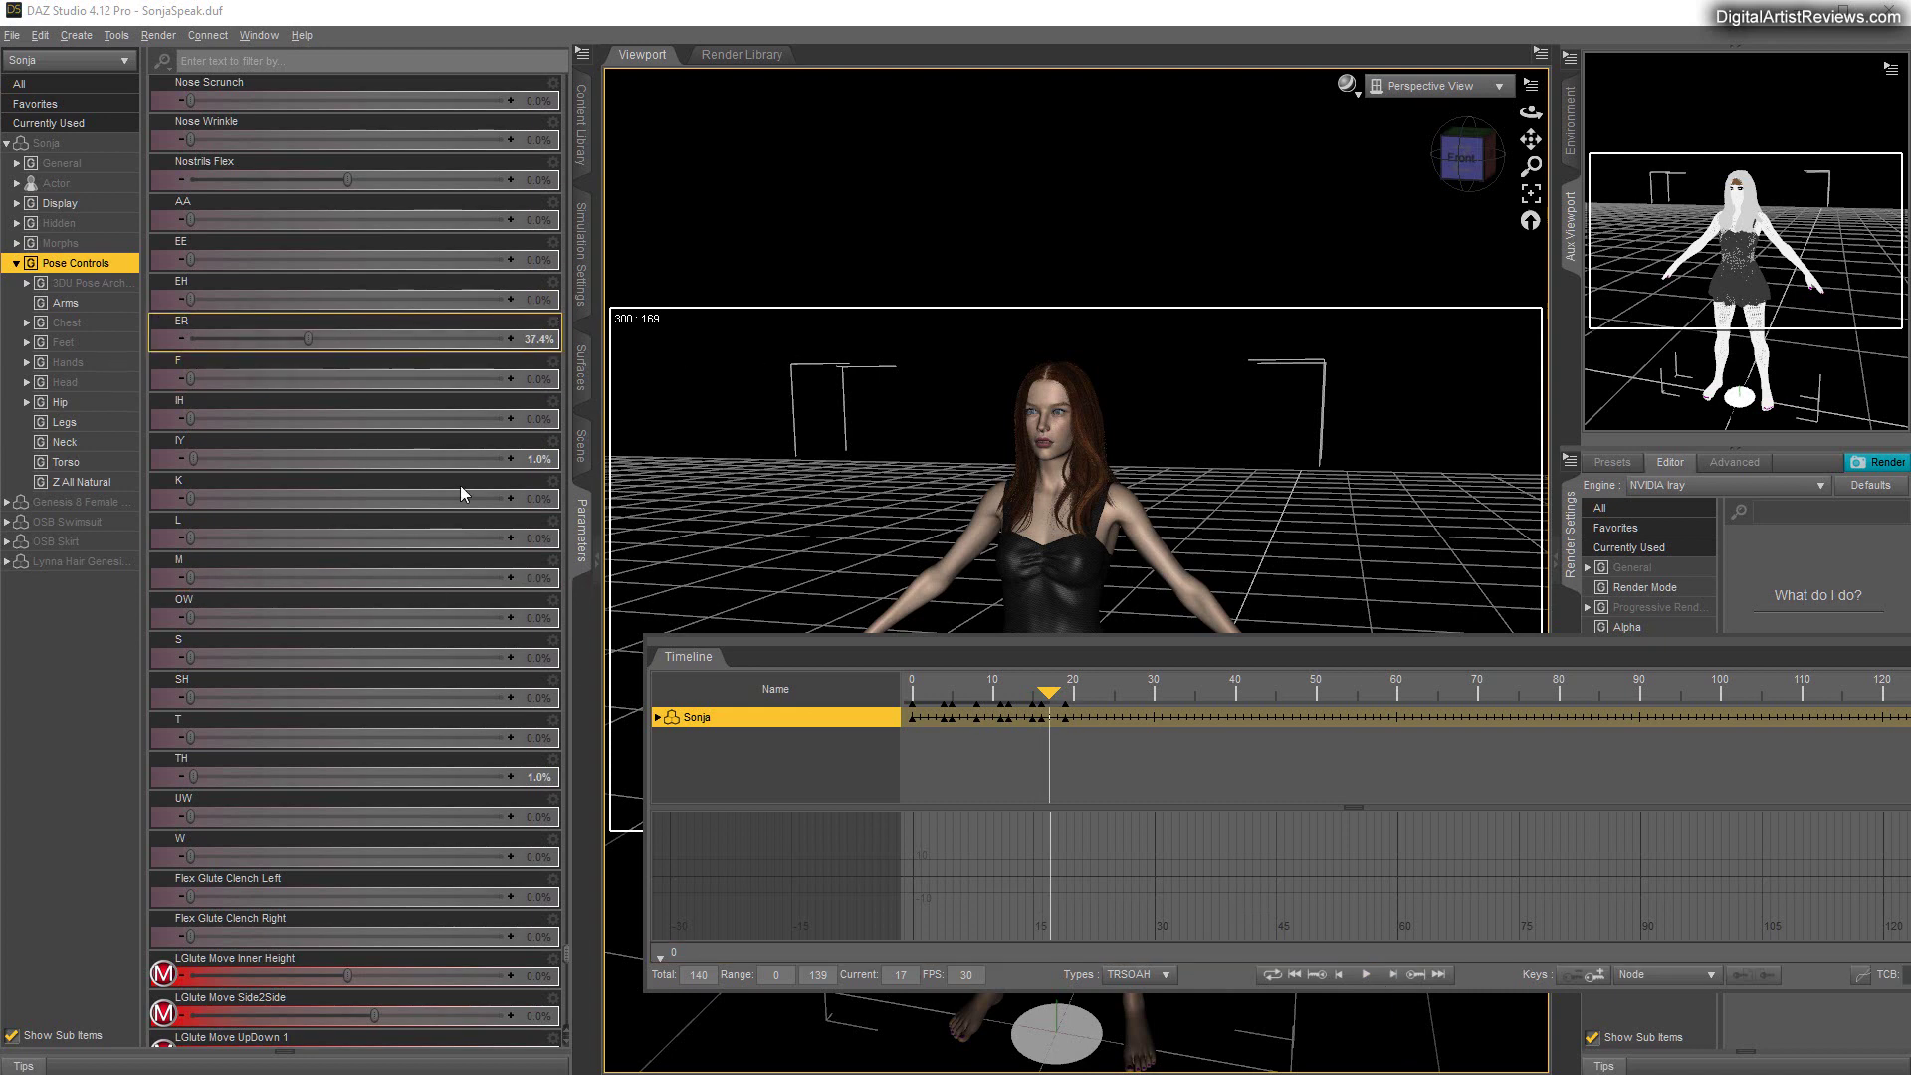
# Step: Step the timeline back to frame 5 and forward to frame 8 to review the EH slider, and rewind to frame 0
pyautogui.click(1340, 981)
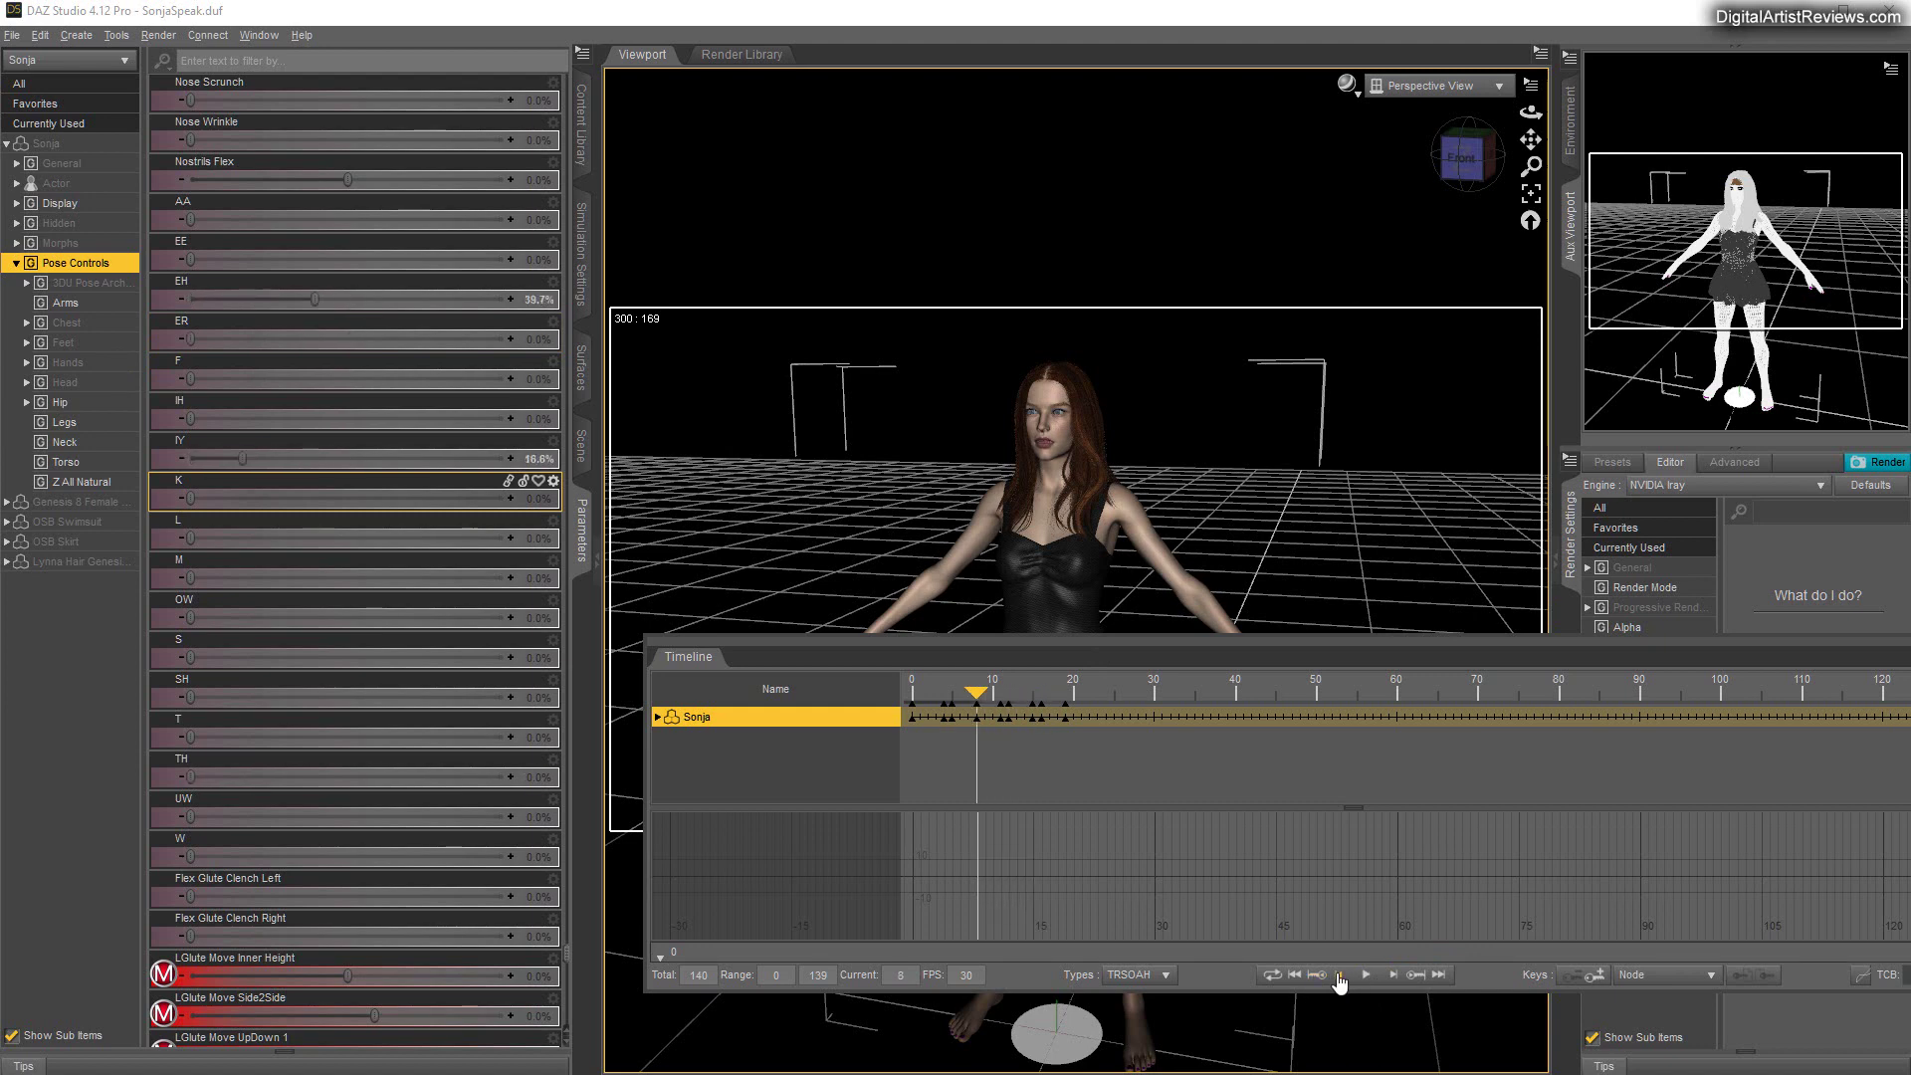
pyautogui.click(1367, 976)
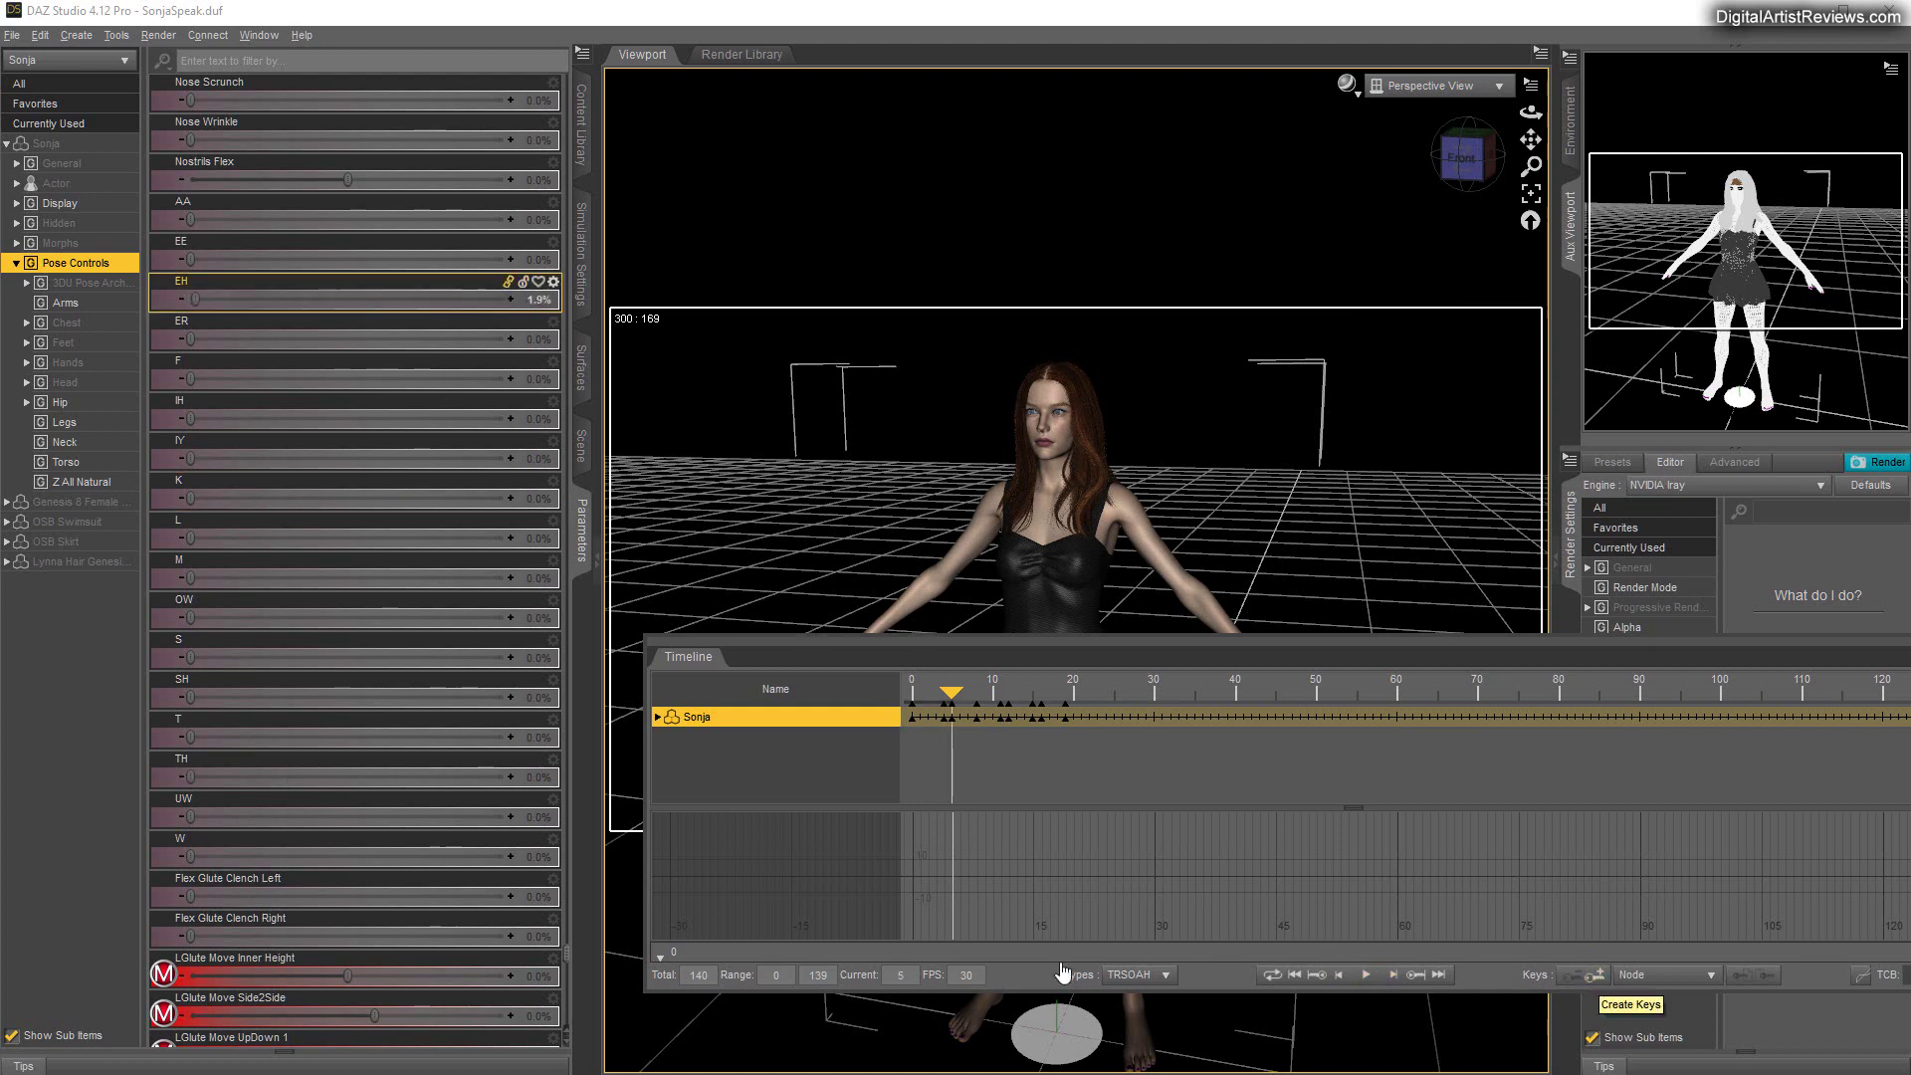
pyautogui.click(1394, 976)
pyautogui.click(1393, 976)
pyautogui.click(1393, 975)
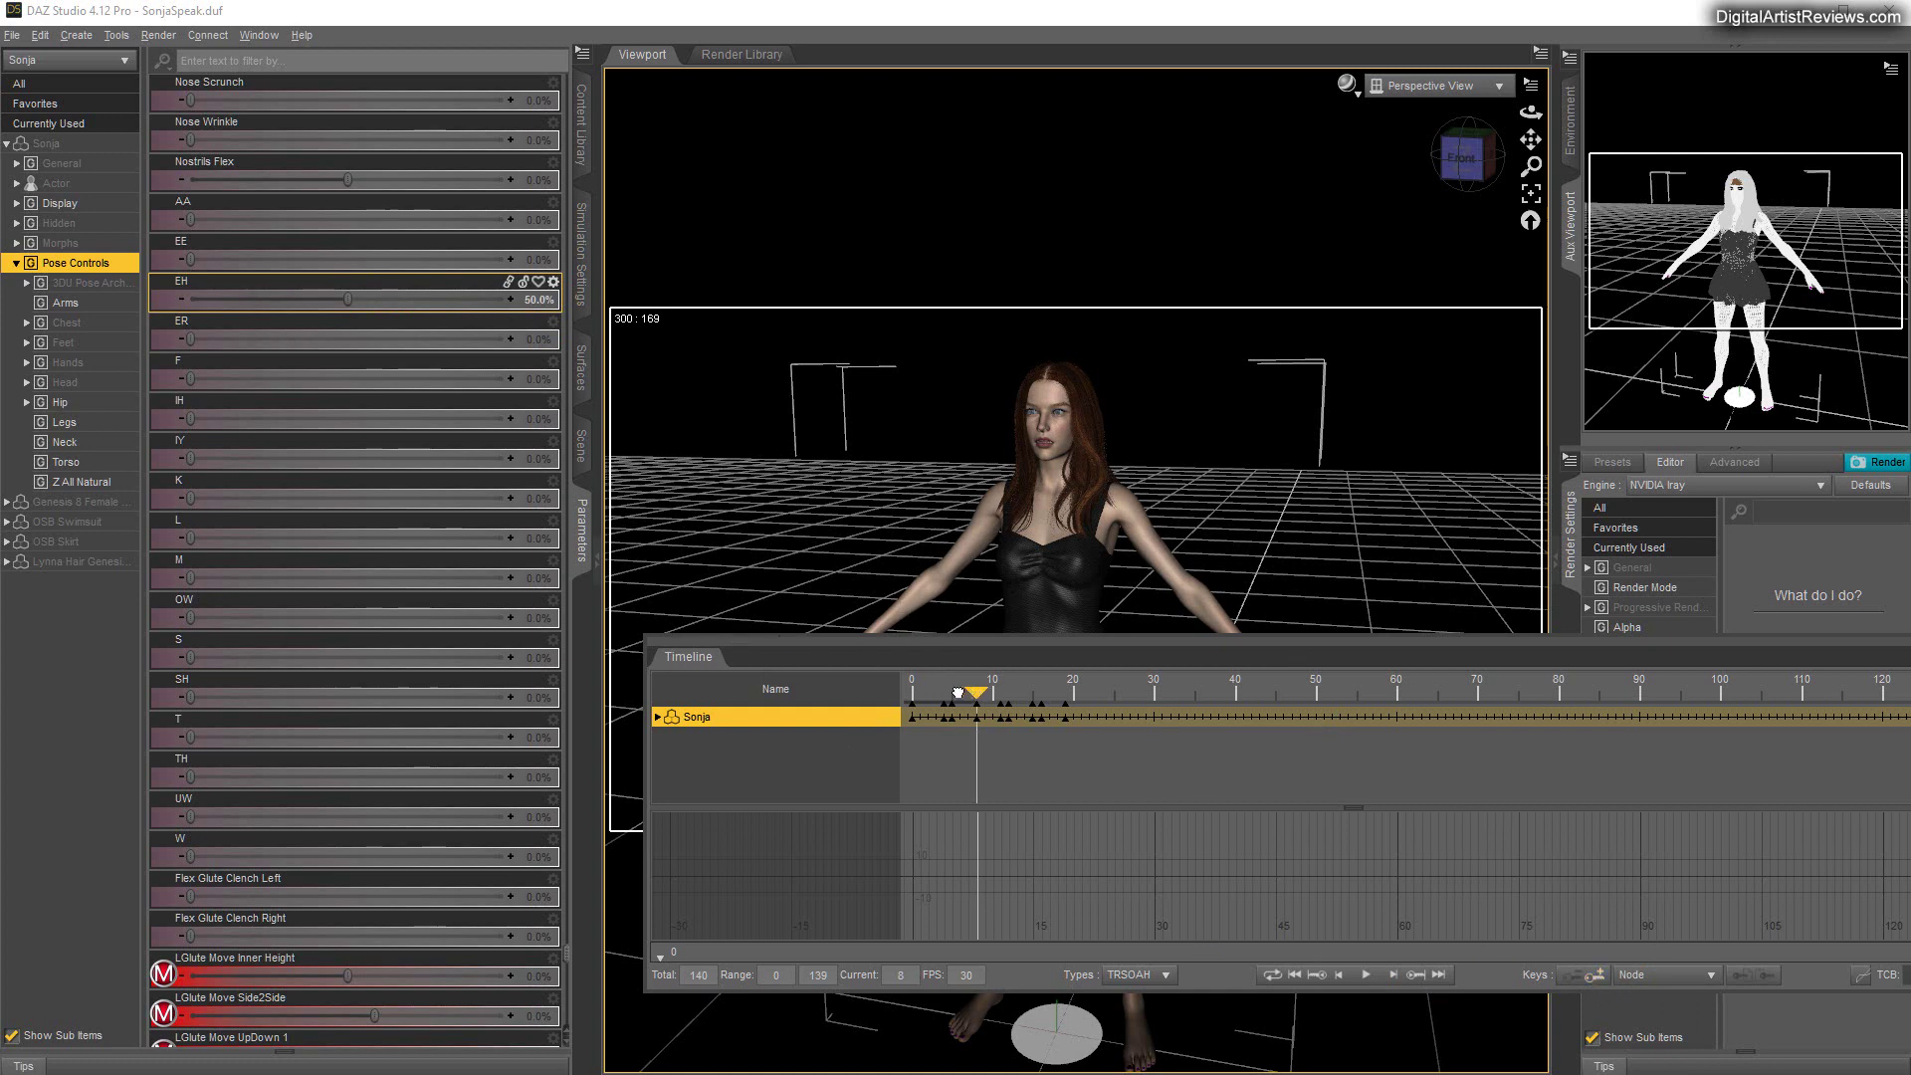
pyautogui.moveTo(940, 690); pyautogui.dragTo(836, 679)
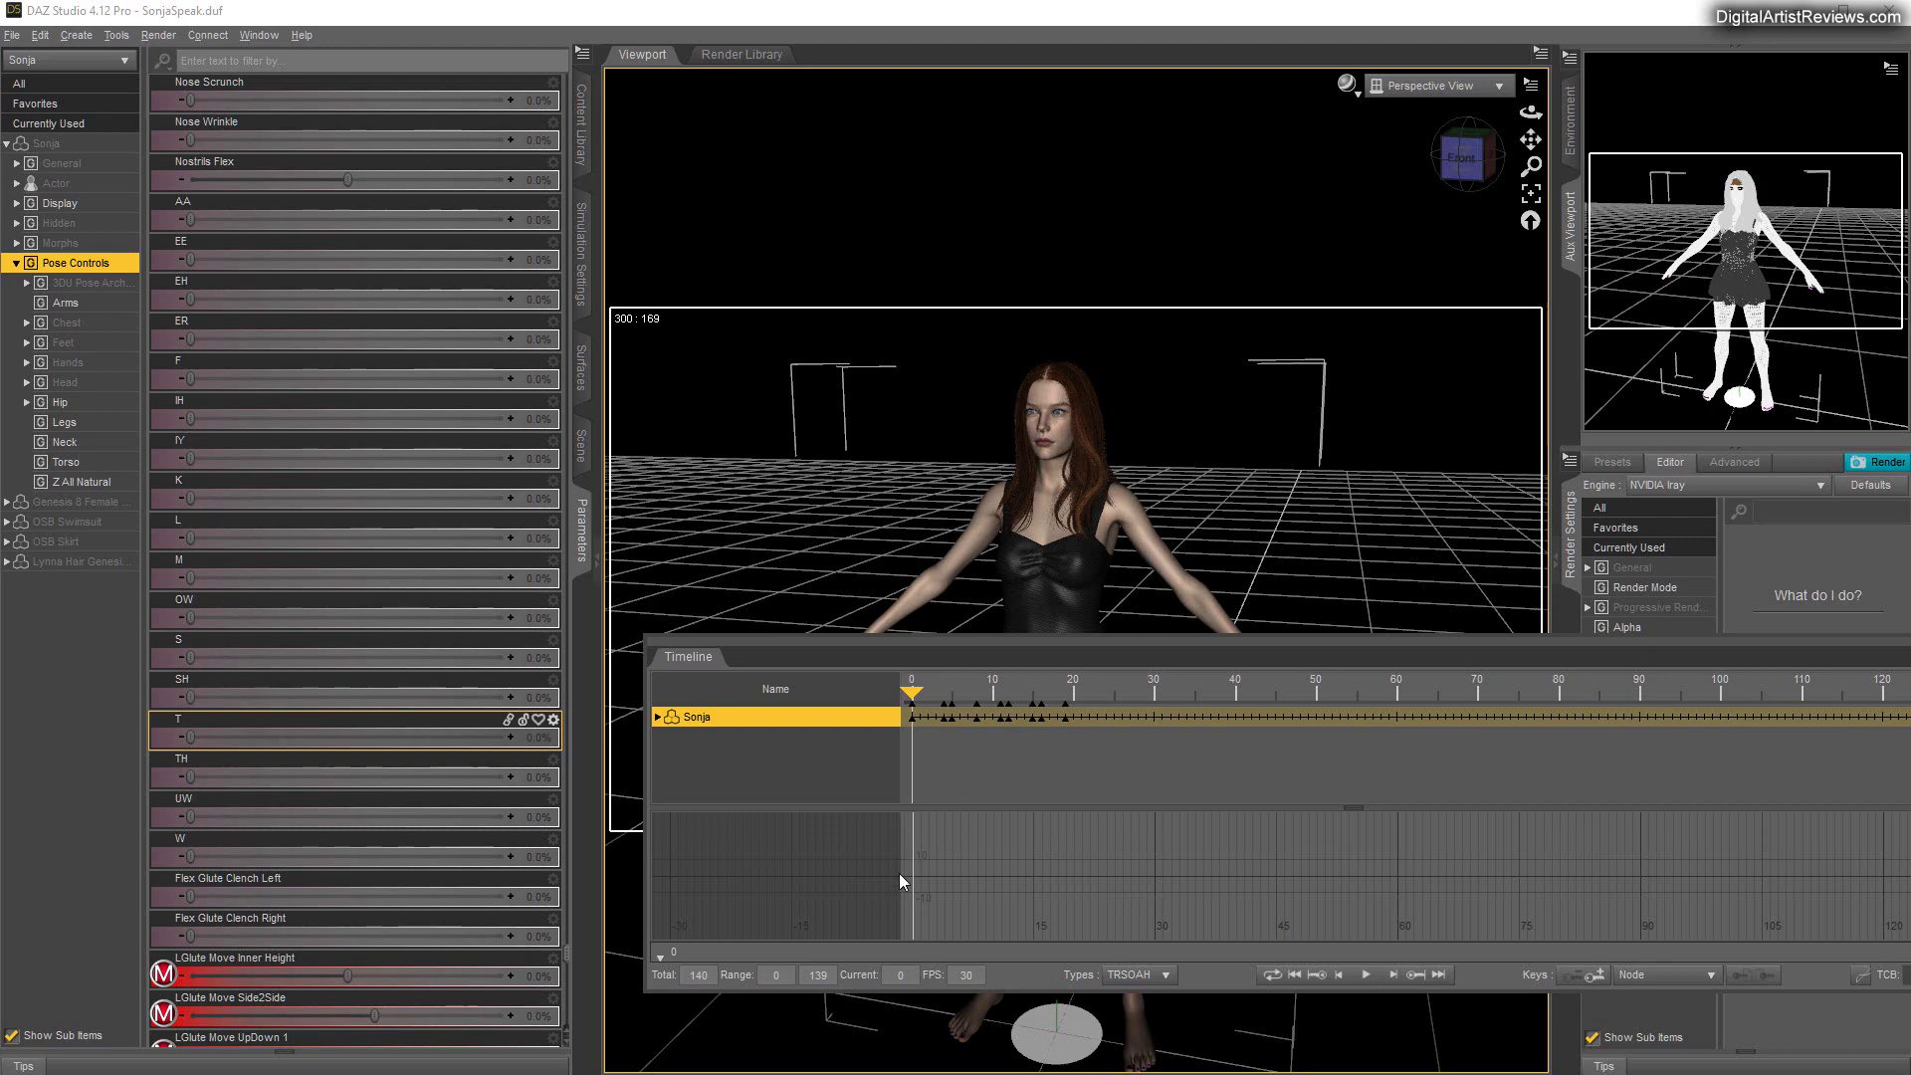
pyautogui.scroll(-1, 513, 1007)
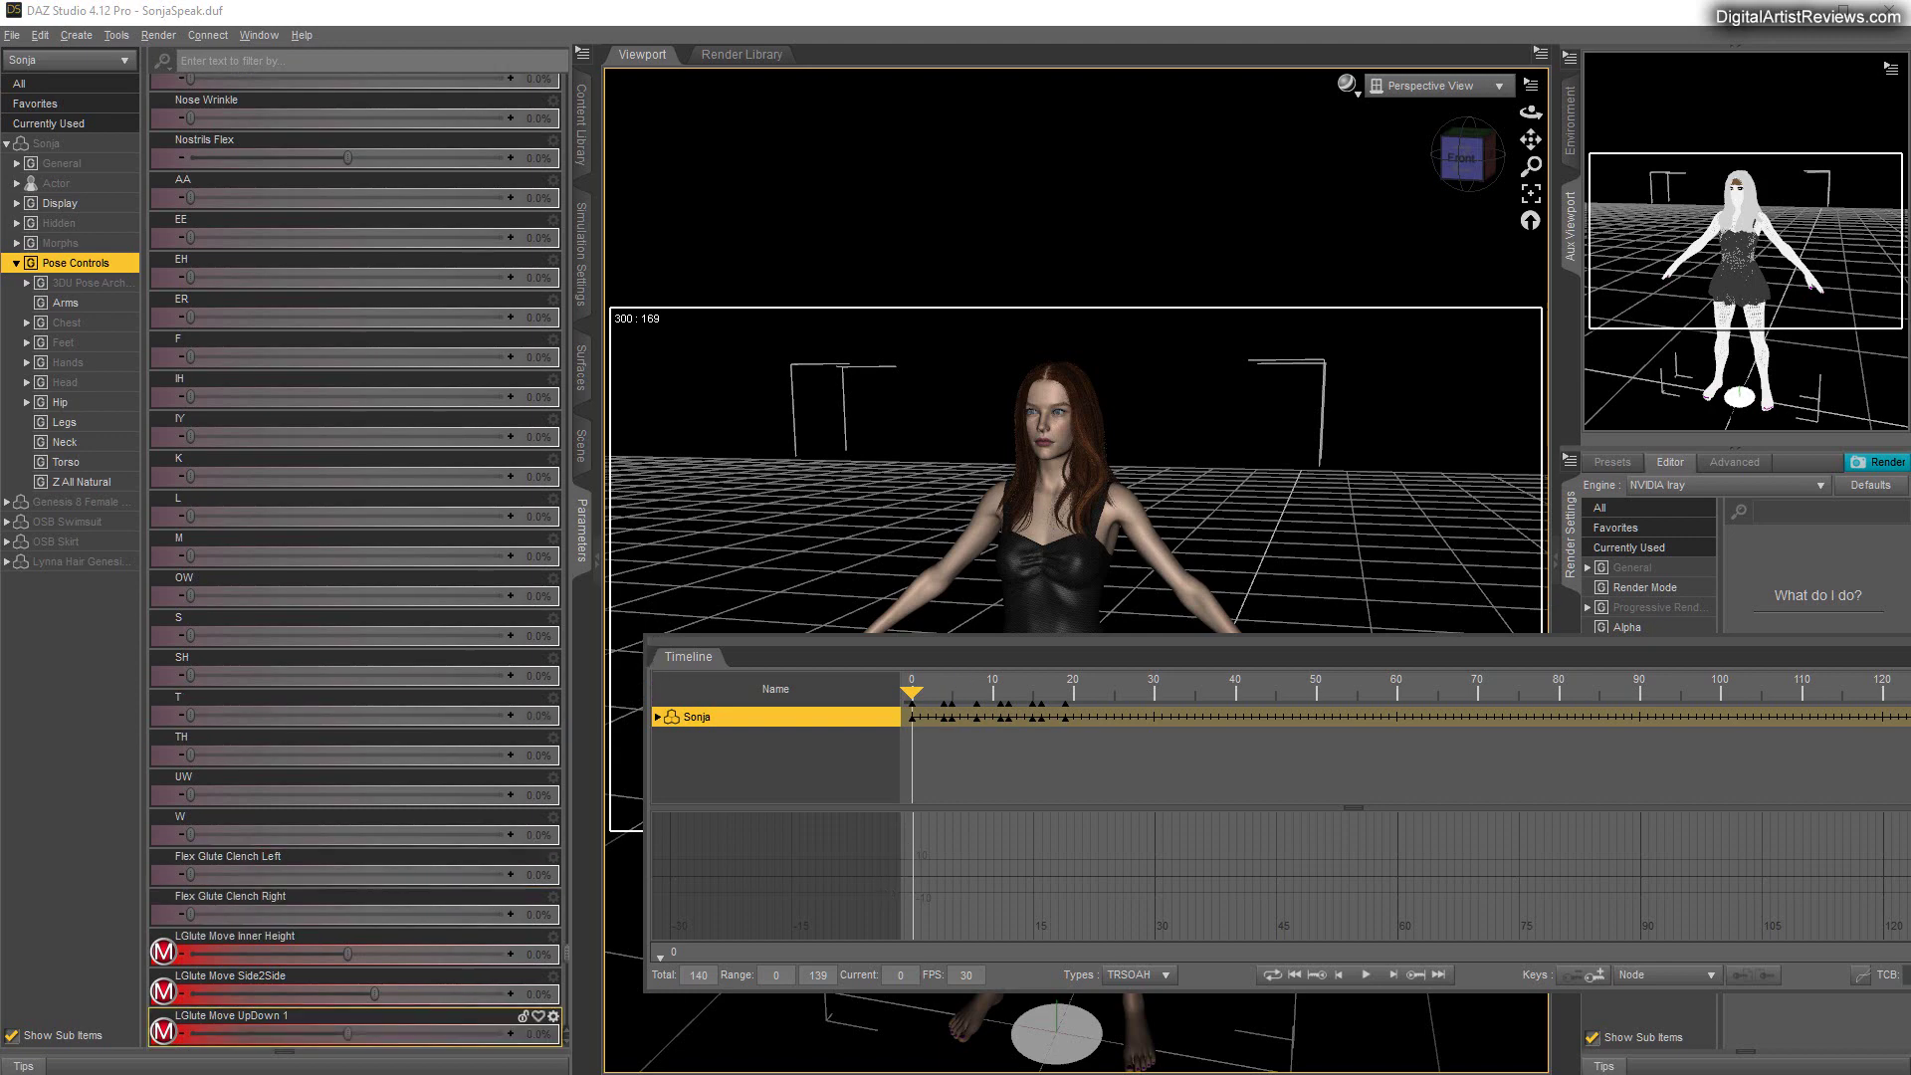
# Step: Switch to Movie Studio to view the audio waveform, return to DAZ Studio and move the Timeline pane lower over the viewport
pyautogui.hotkey('alt', 'Tab')
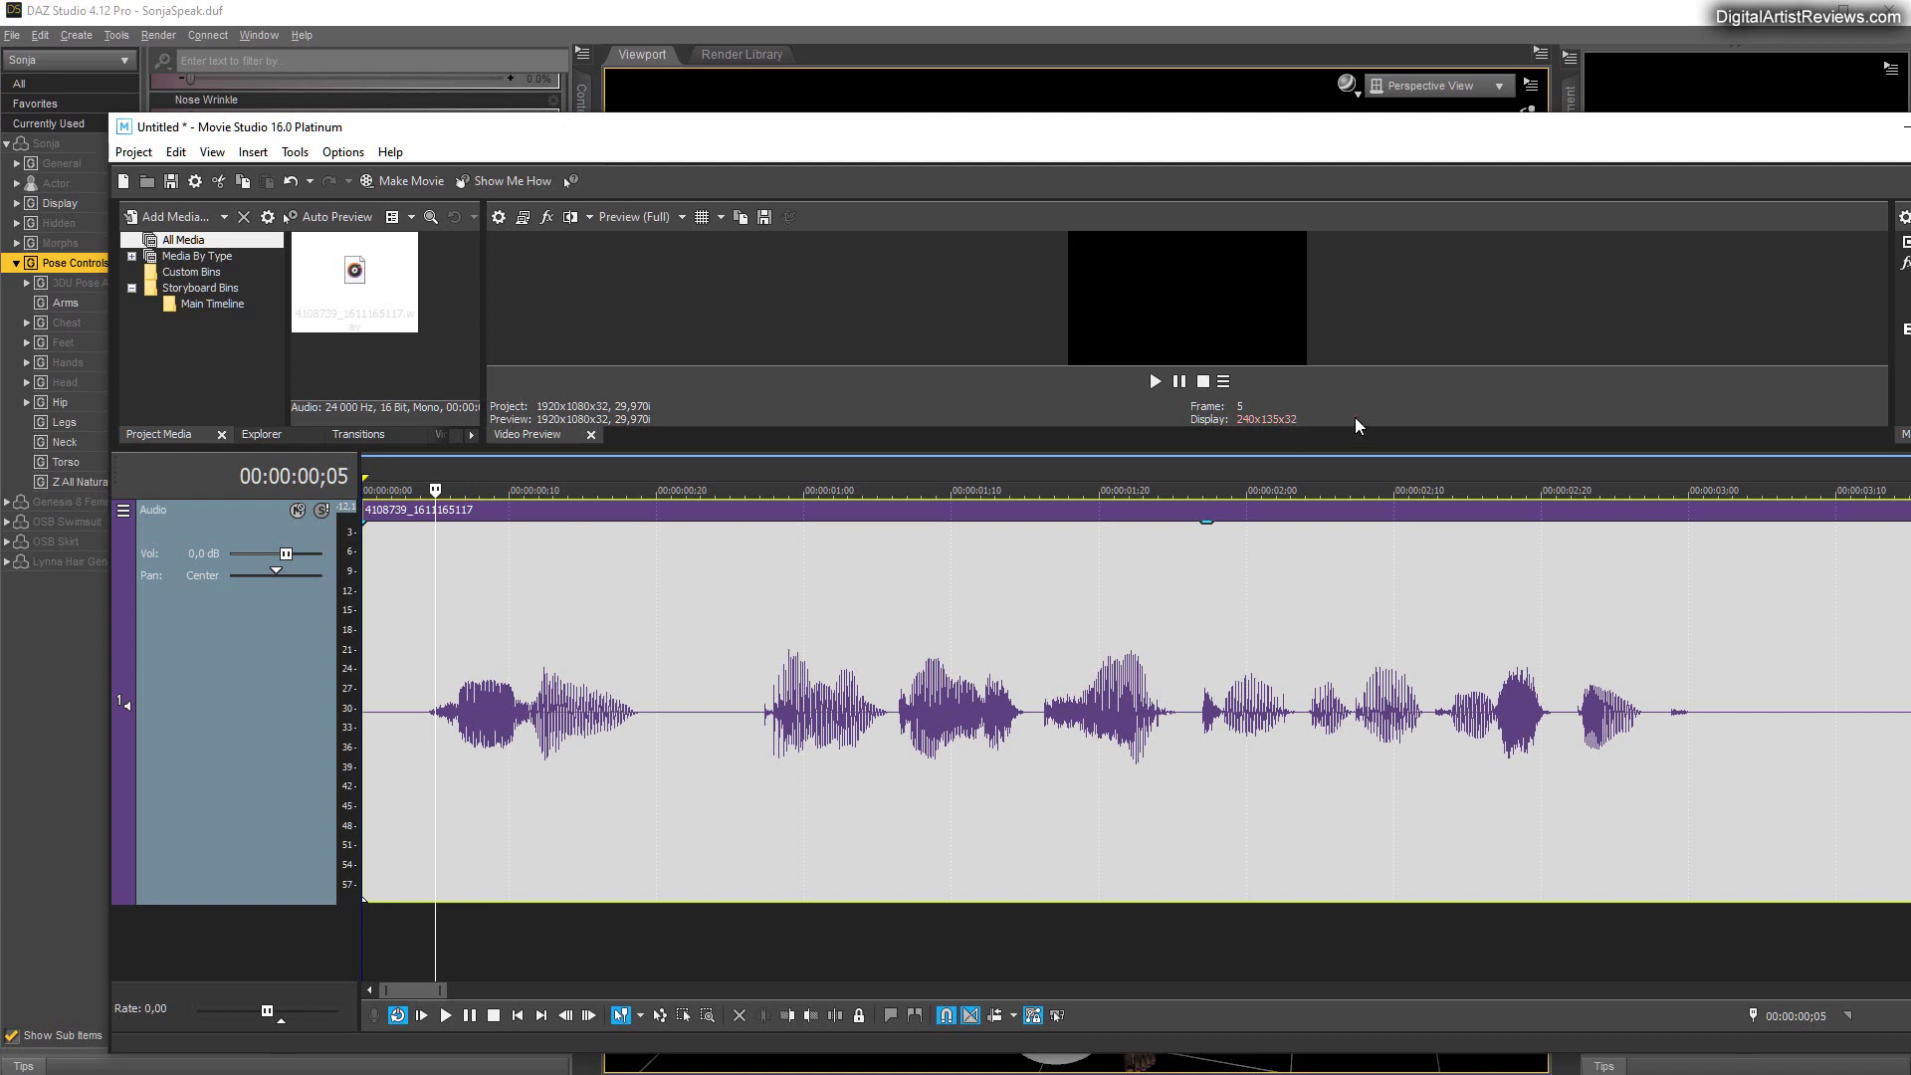
pyautogui.click(1904, 126)
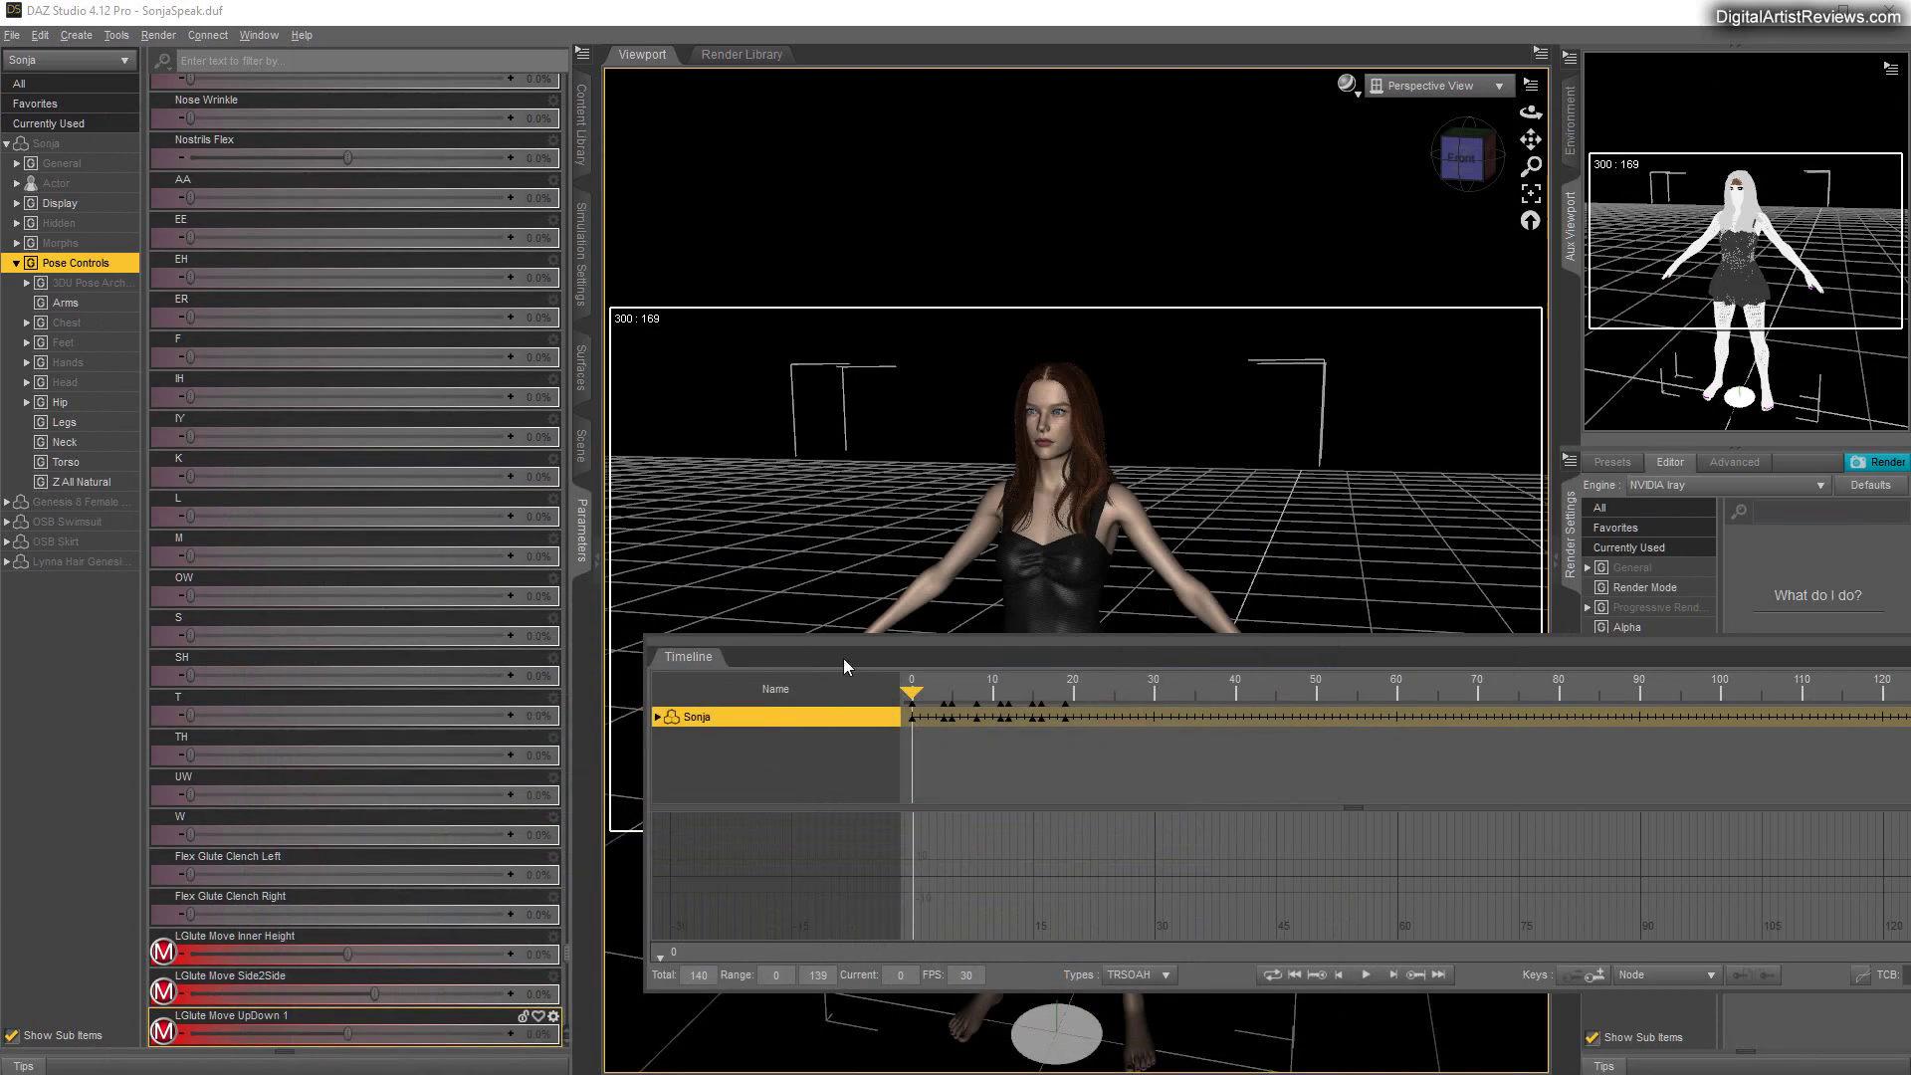
pyautogui.moveTo(844, 642); pyautogui.dragTo(822, 726)
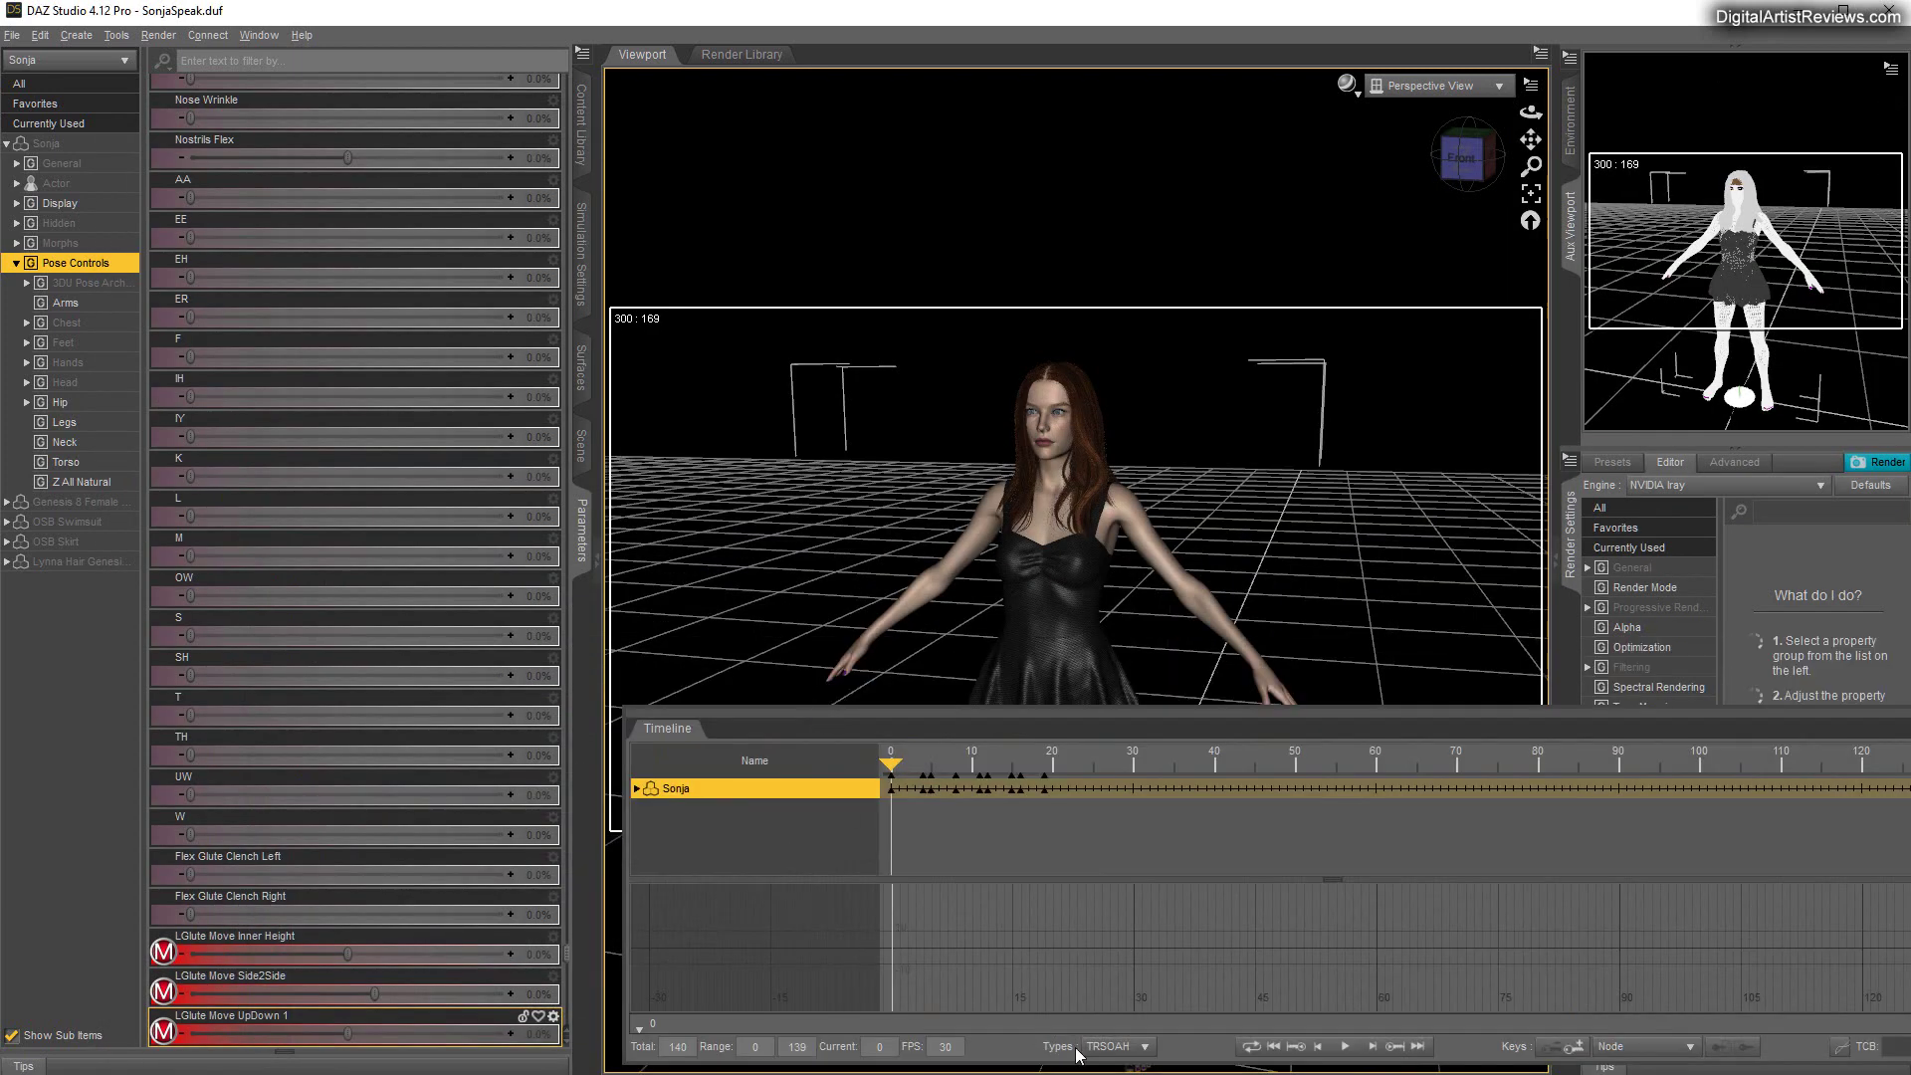
# Step: Play the lip-sync animation twice, rewinding the timeline to frame 0 after each playback
pyautogui.click(1345, 1046)
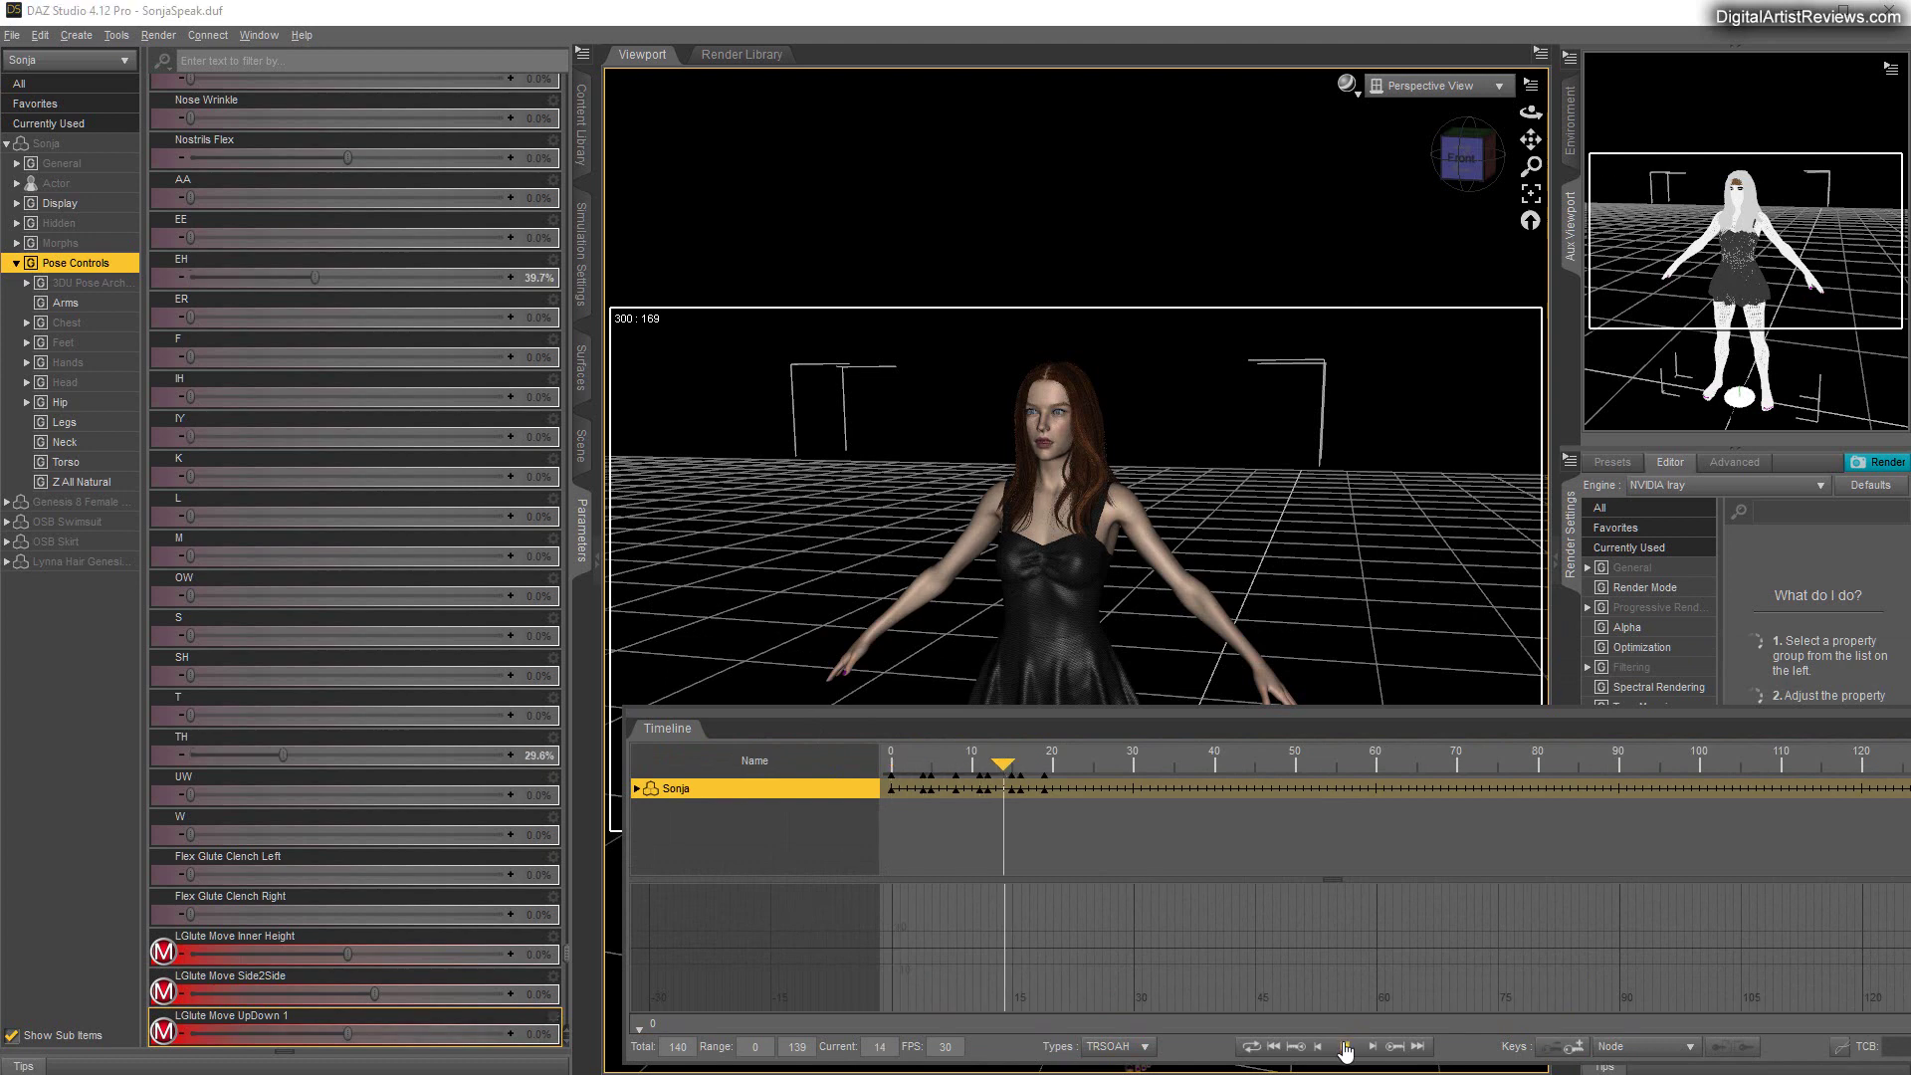
pyautogui.click(1344, 1046)
pyautogui.moveTo(1162, 766); pyautogui.dragTo(685, 775)
pyautogui.click(1345, 1046)
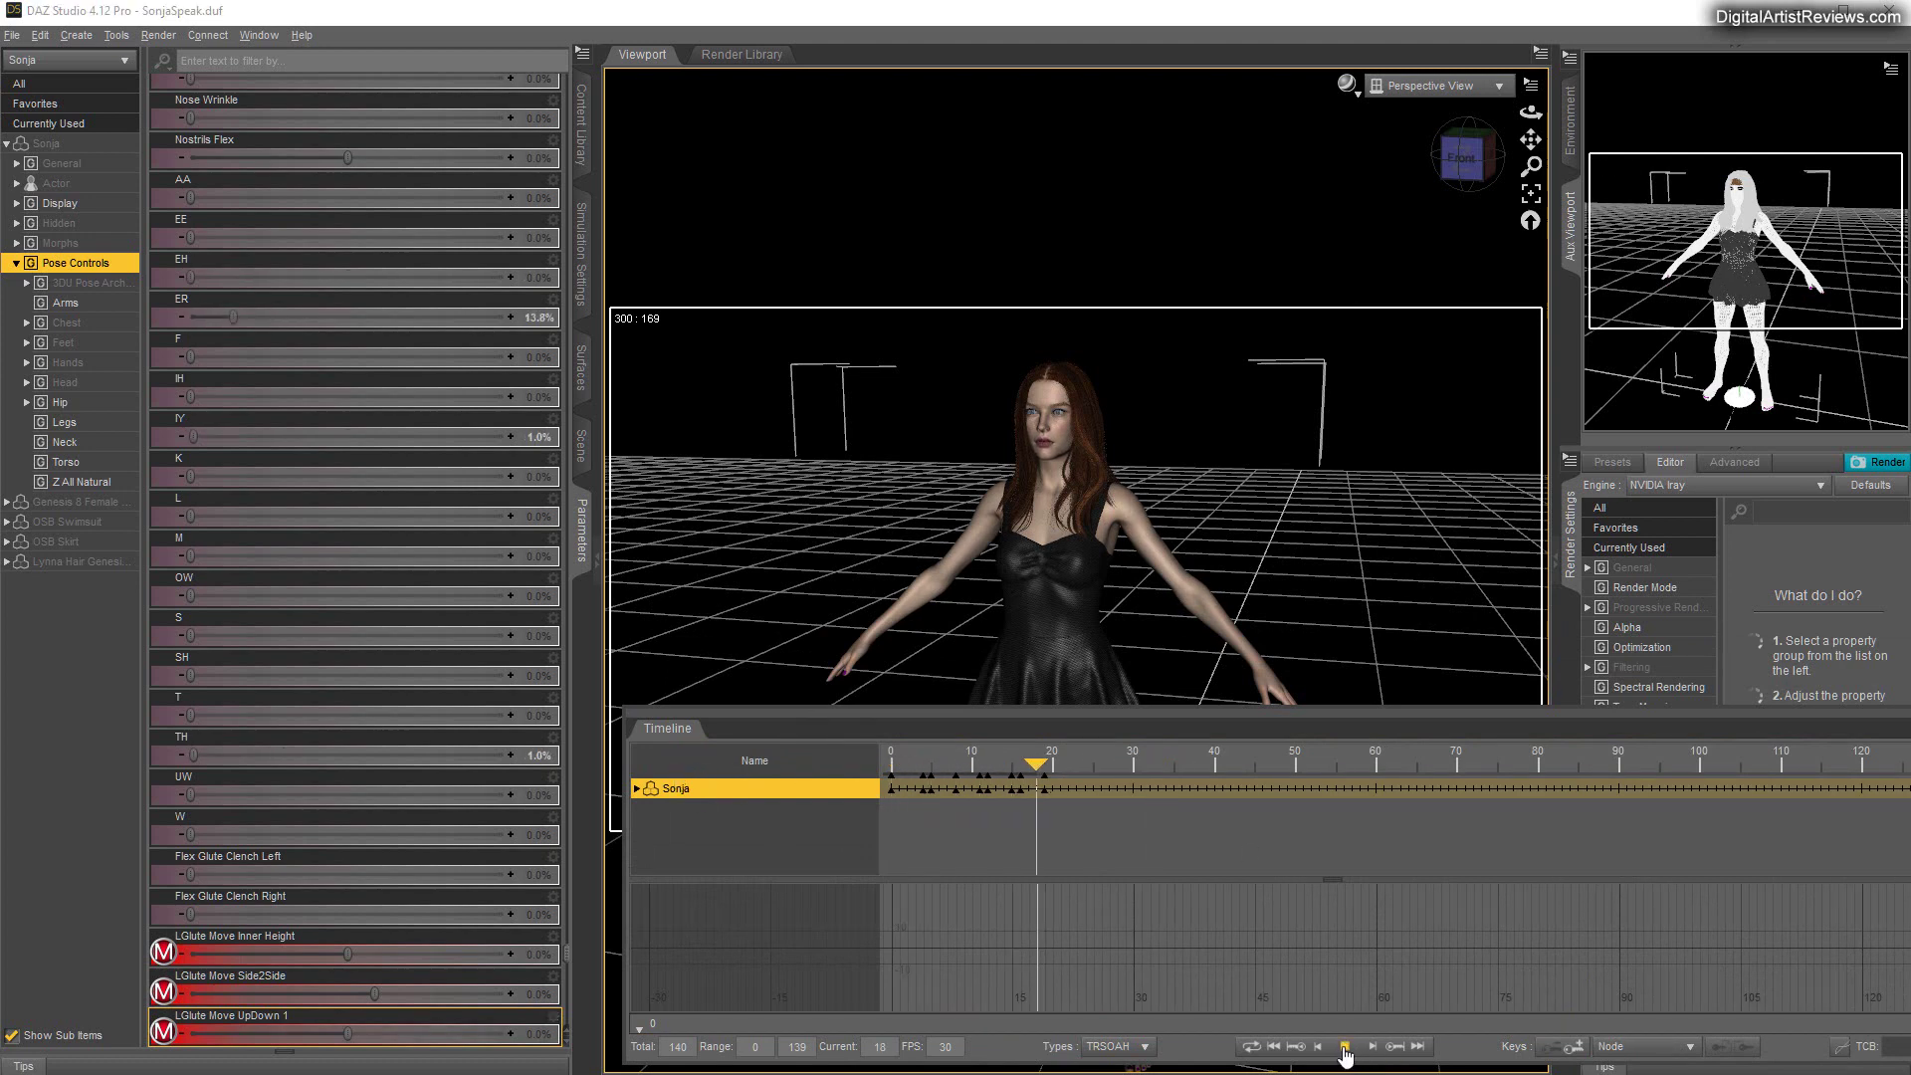
pyautogui.moveTo(1132, 764); pyautogui.dragTo(886, 767)
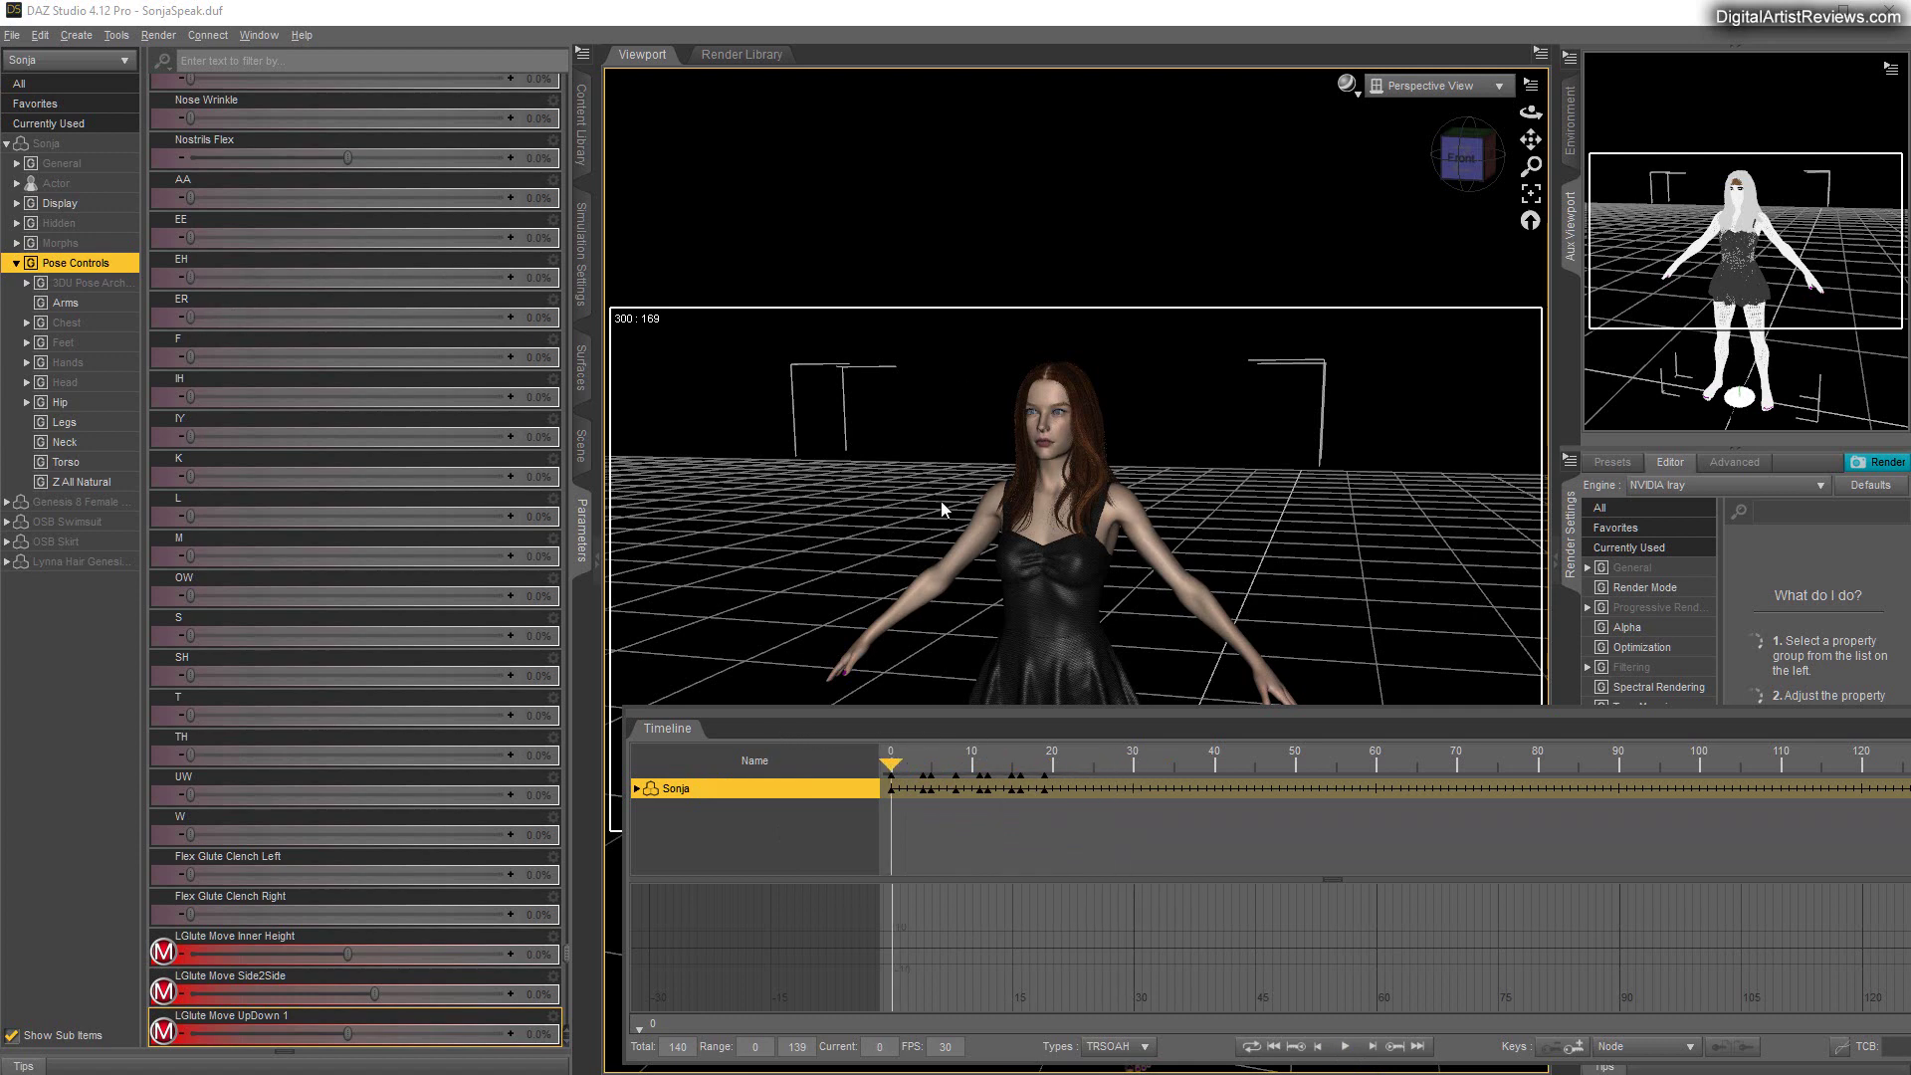
# Step: Select the Sonja figure and open the aniBlocks > aniMate > Idles for V8 folder in the Content Library
pyautogui.click(46, 143)
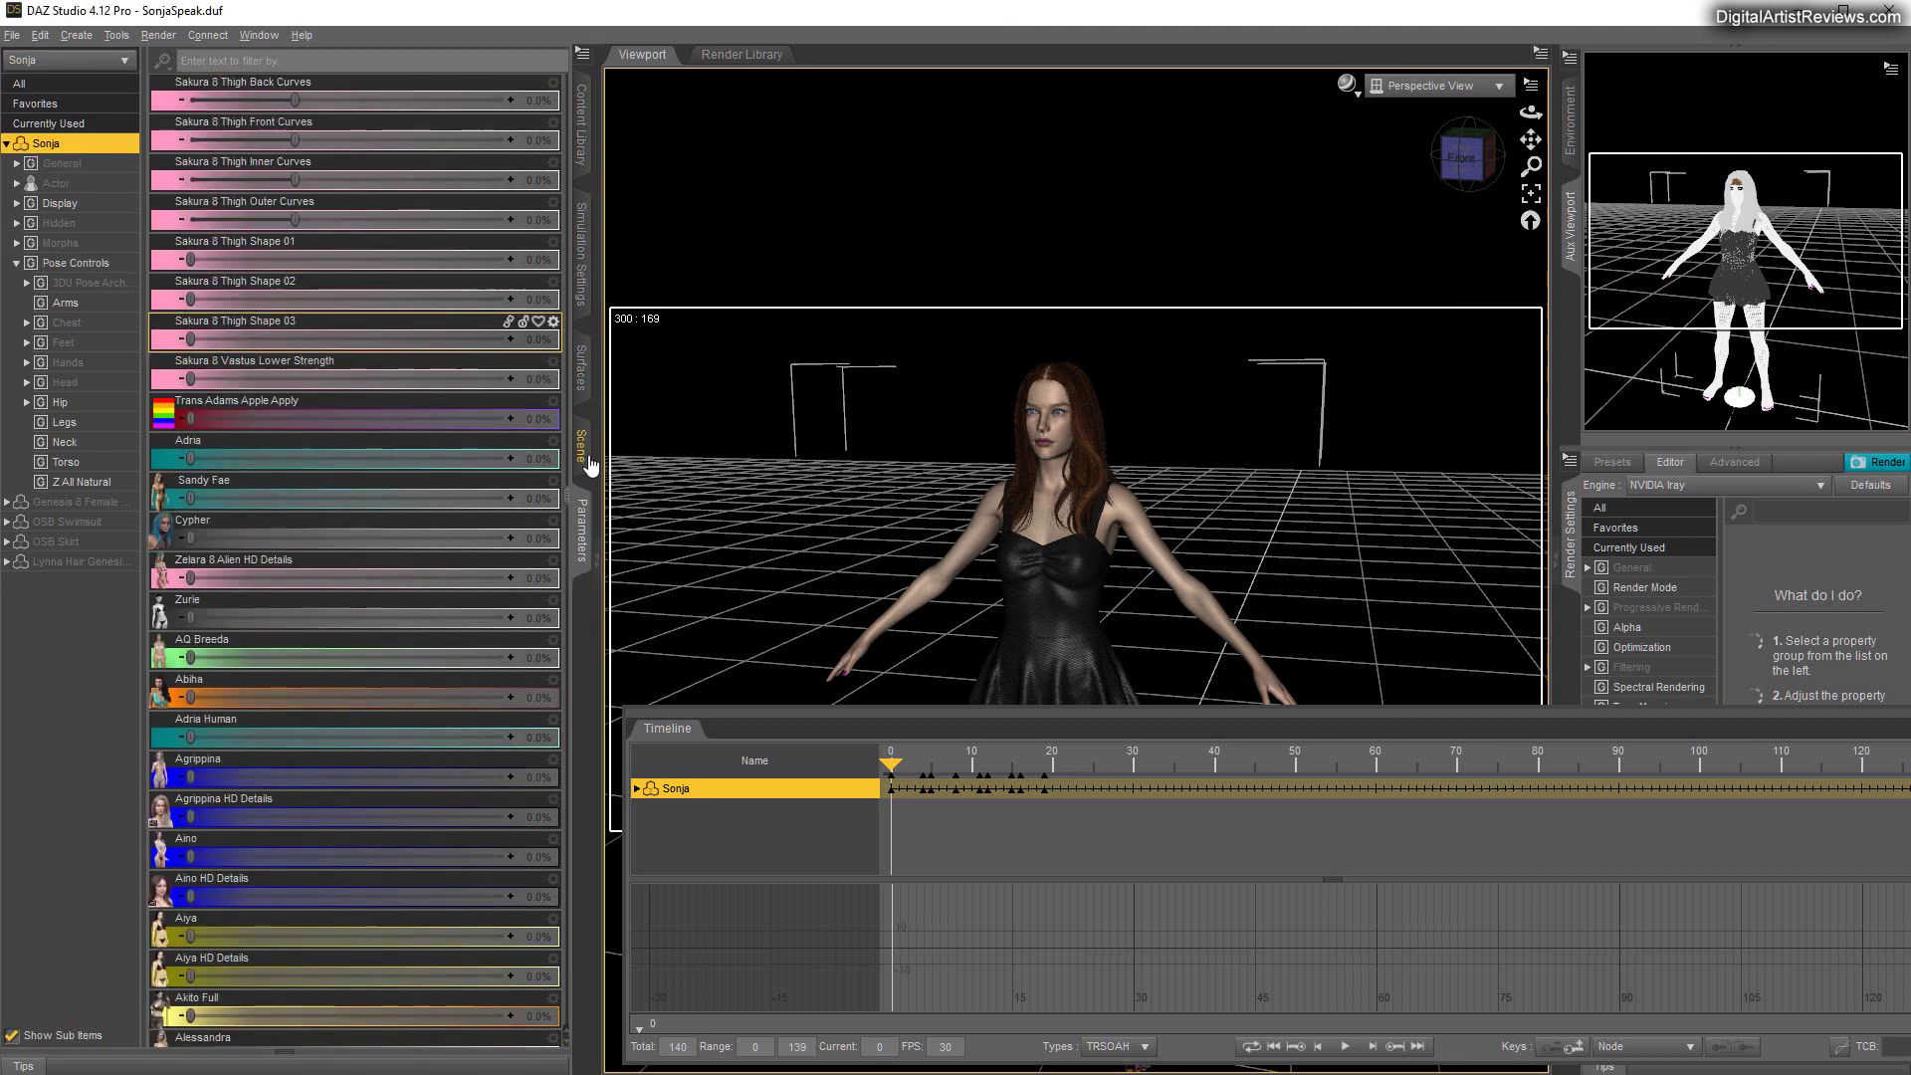
pyautogui.click(580, 158)
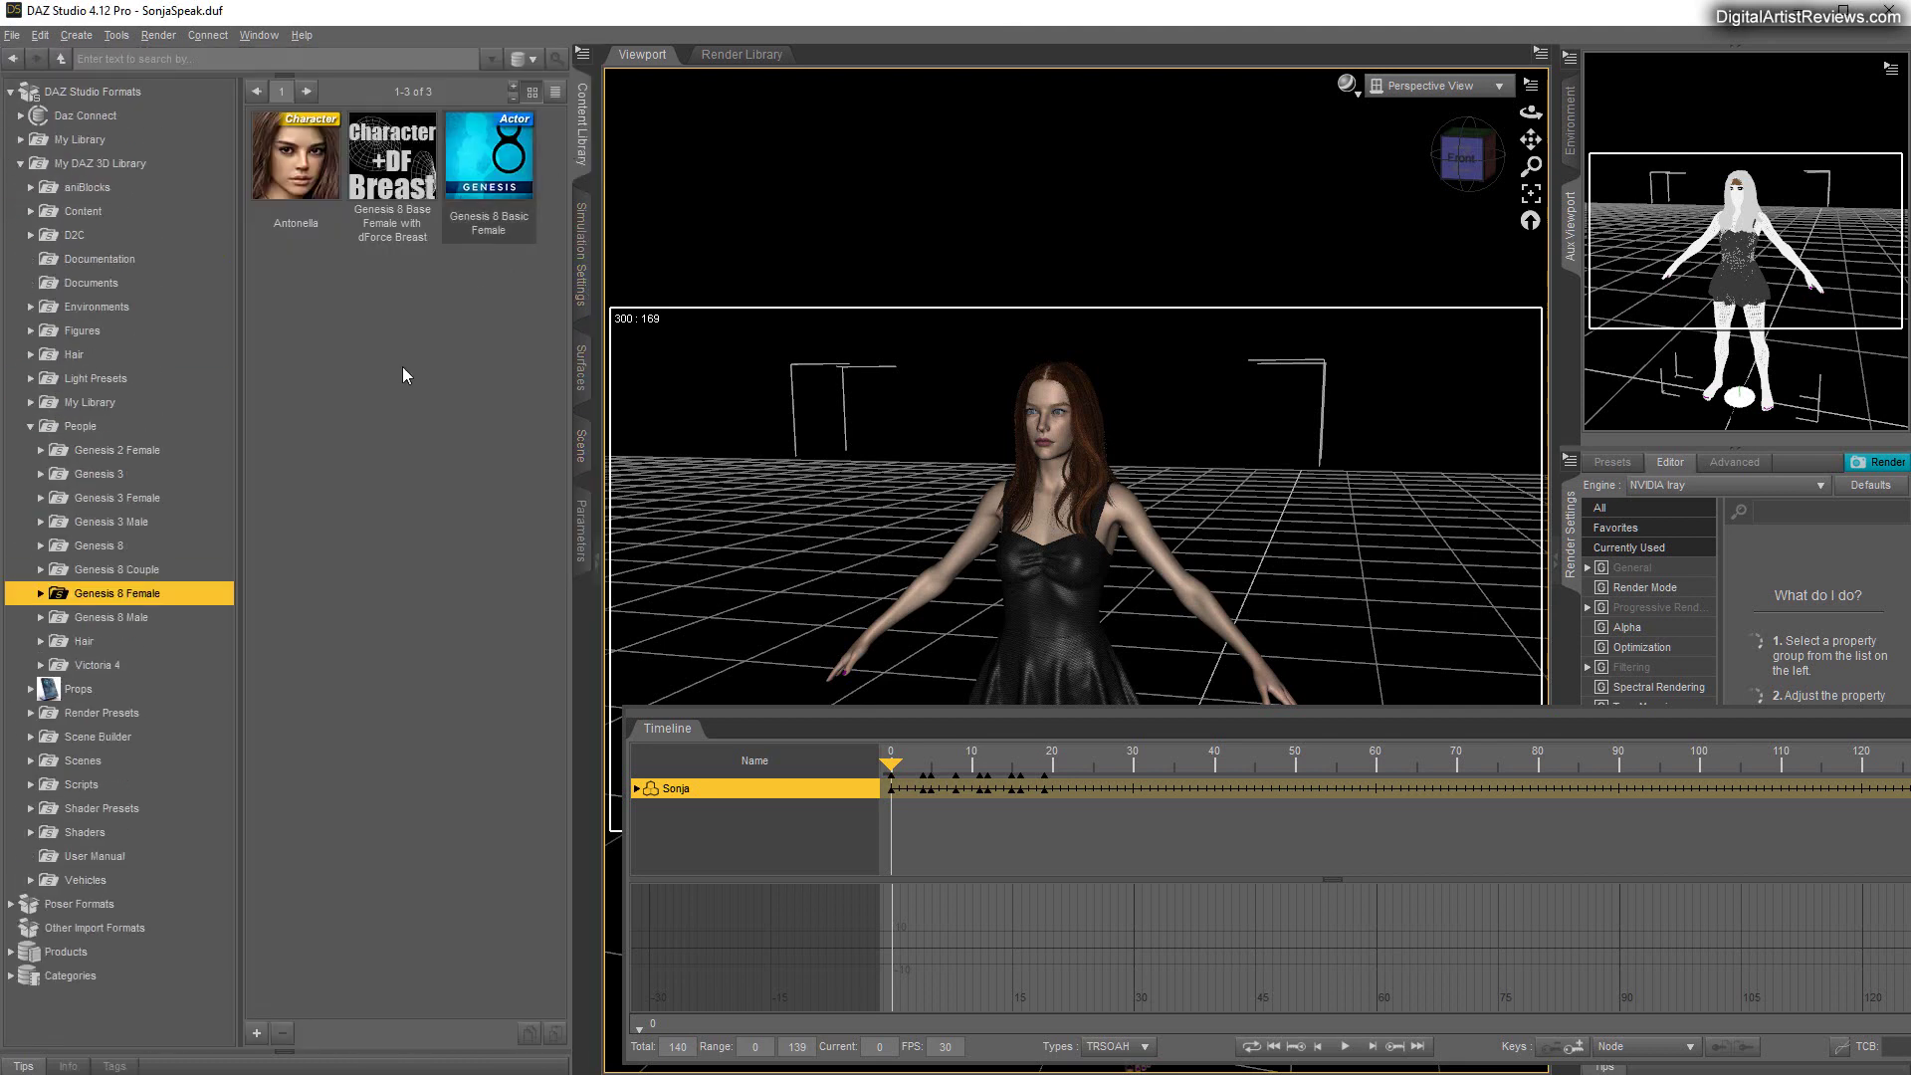
pyautogui.click(61, 188)
pyautogui.click(30, 187)
pyautogui.click(40, 211)
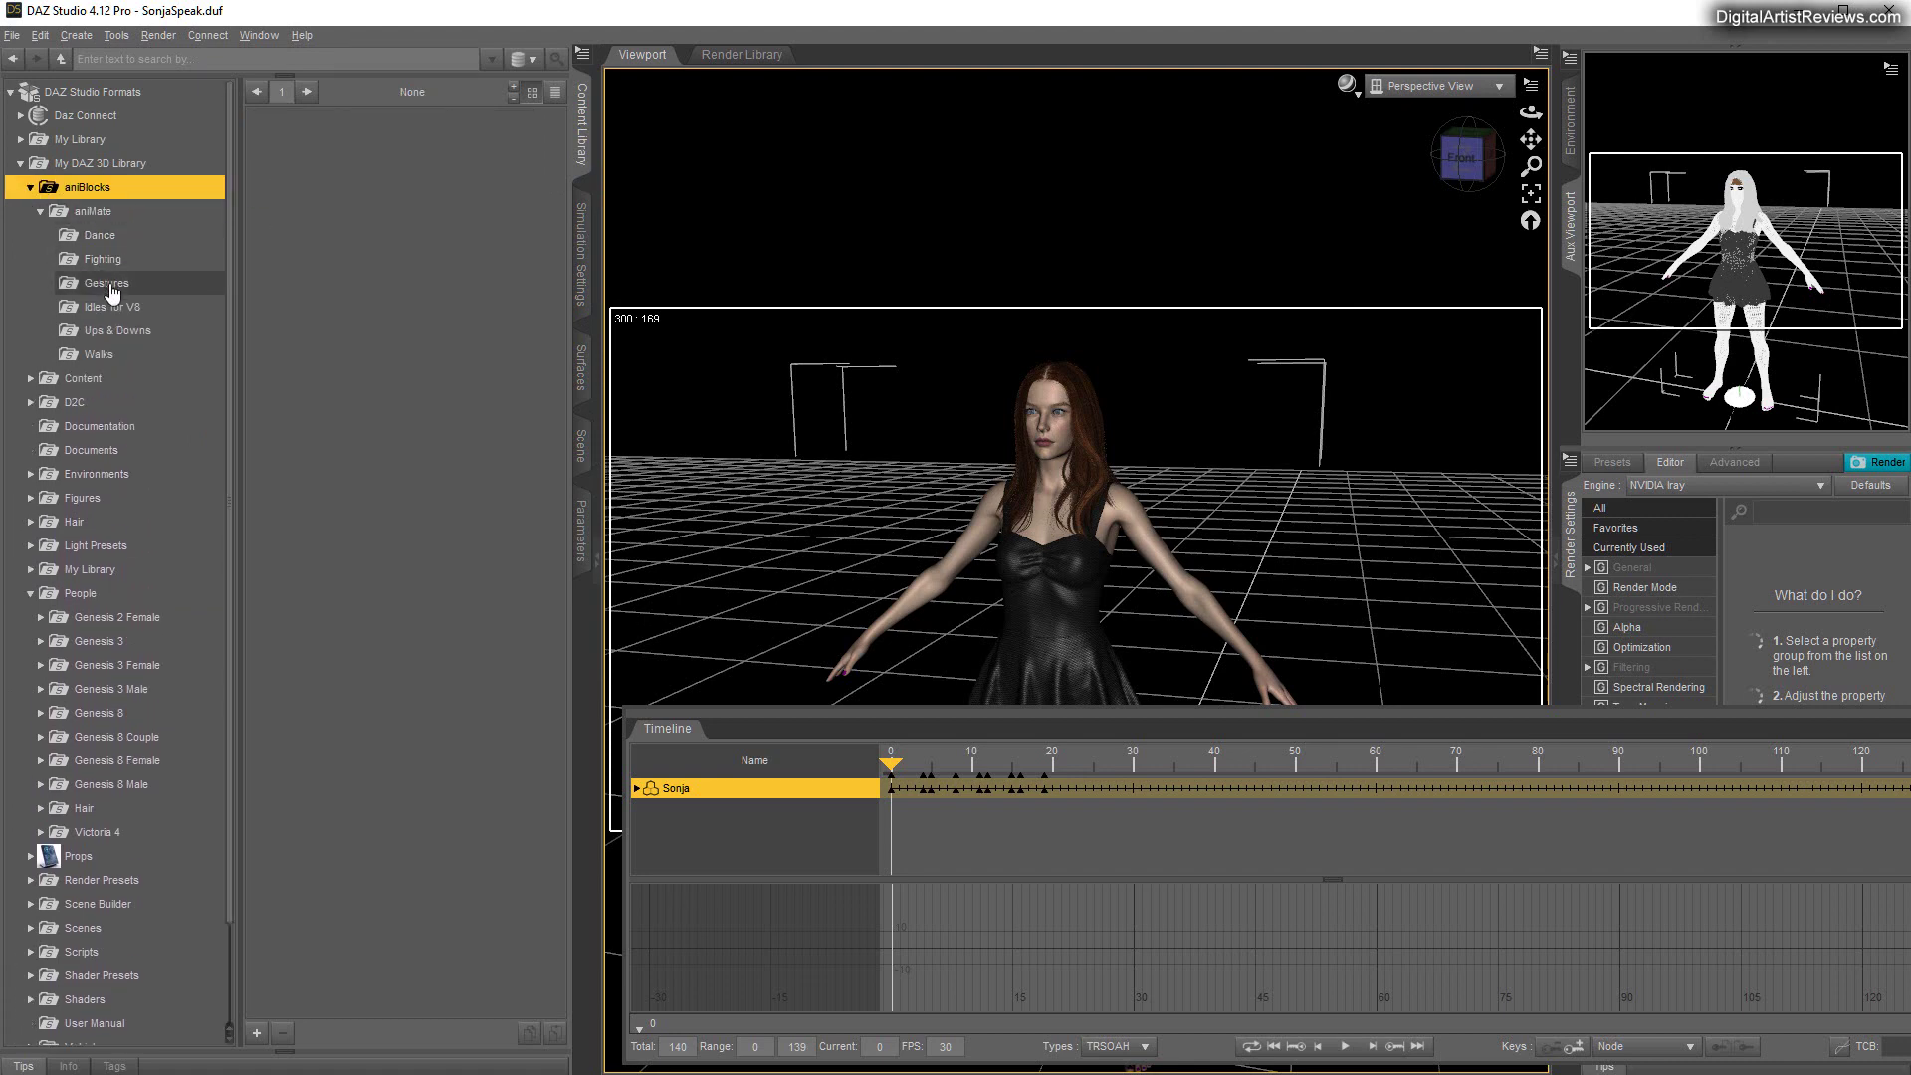
pyautogui.click(108, 306)
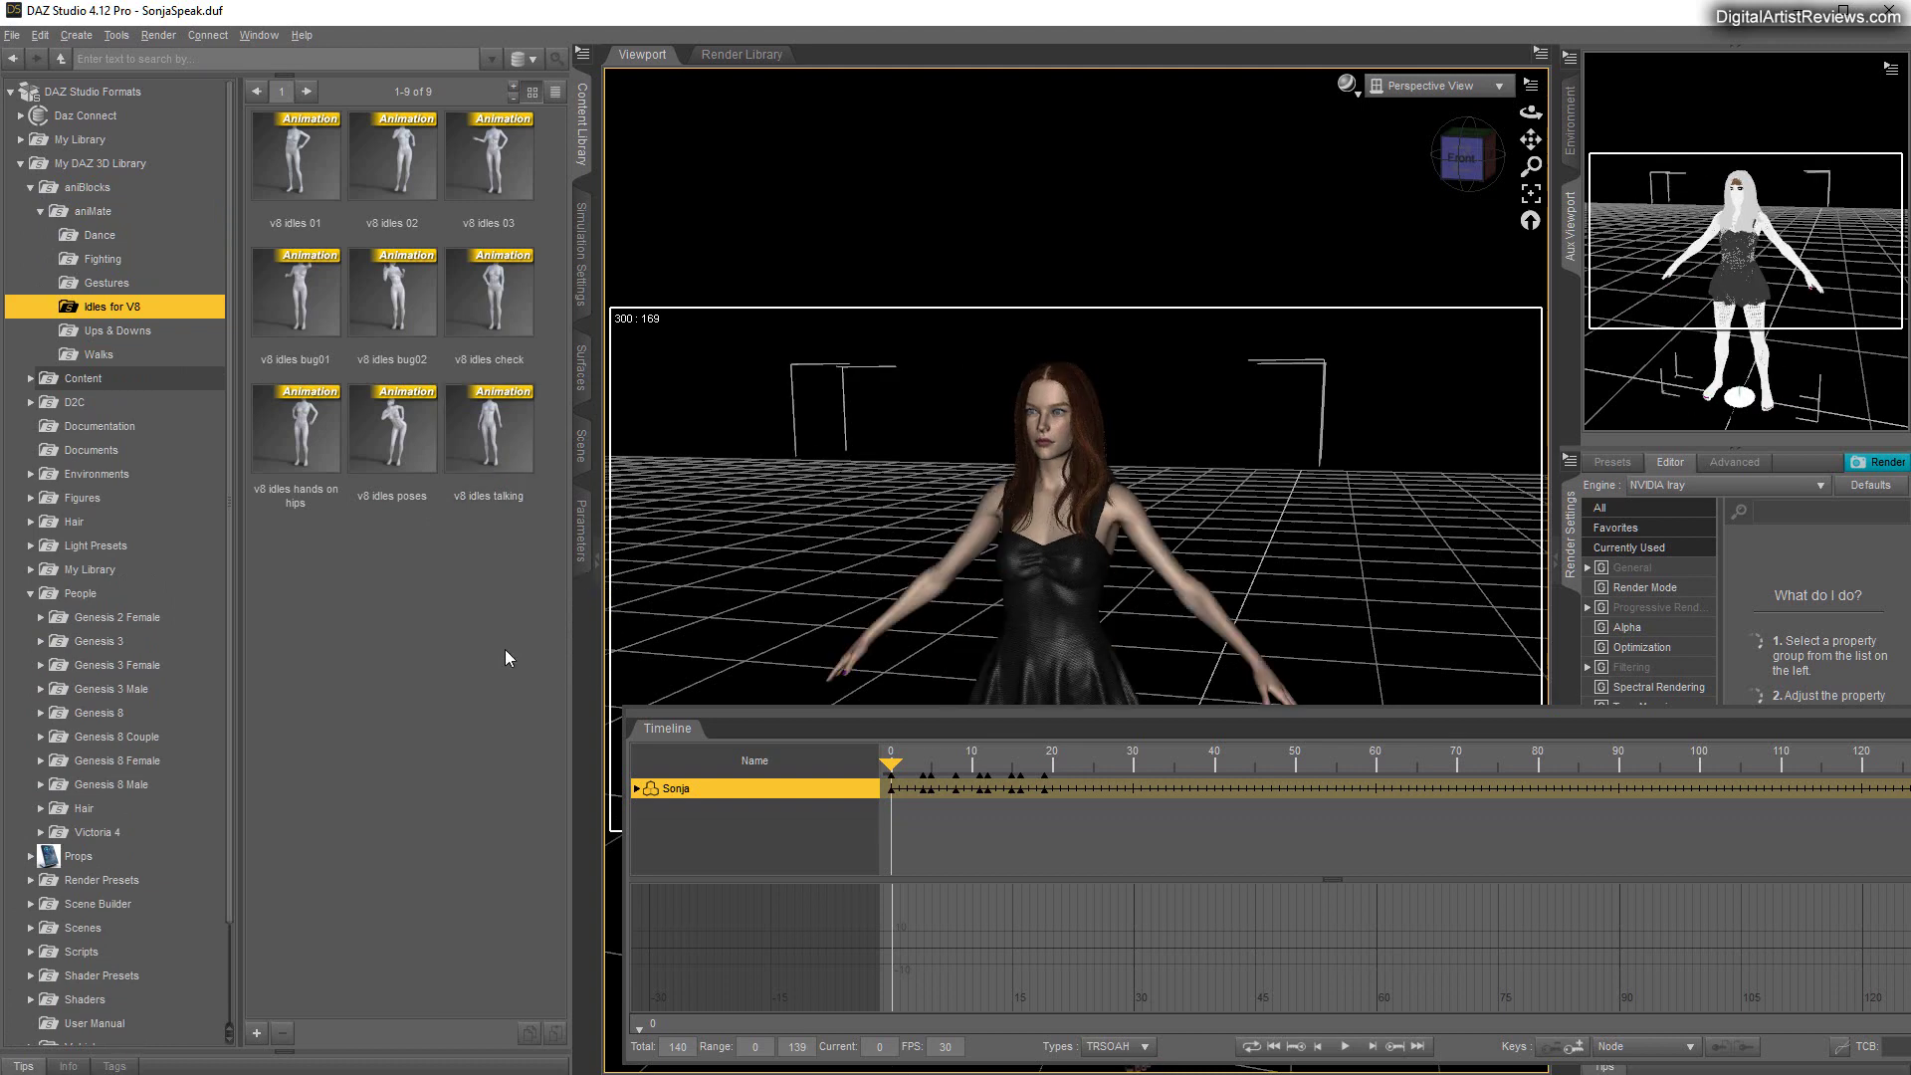
# Step: Preview the Idles for V8 animations on the figure, including v8 idles talking, v8 idles check, v8 idles 01 to 03 and v8 idles bug01
pyautogui.doubleClick(496, 448)
pyautogui.moveTo(497, 453)
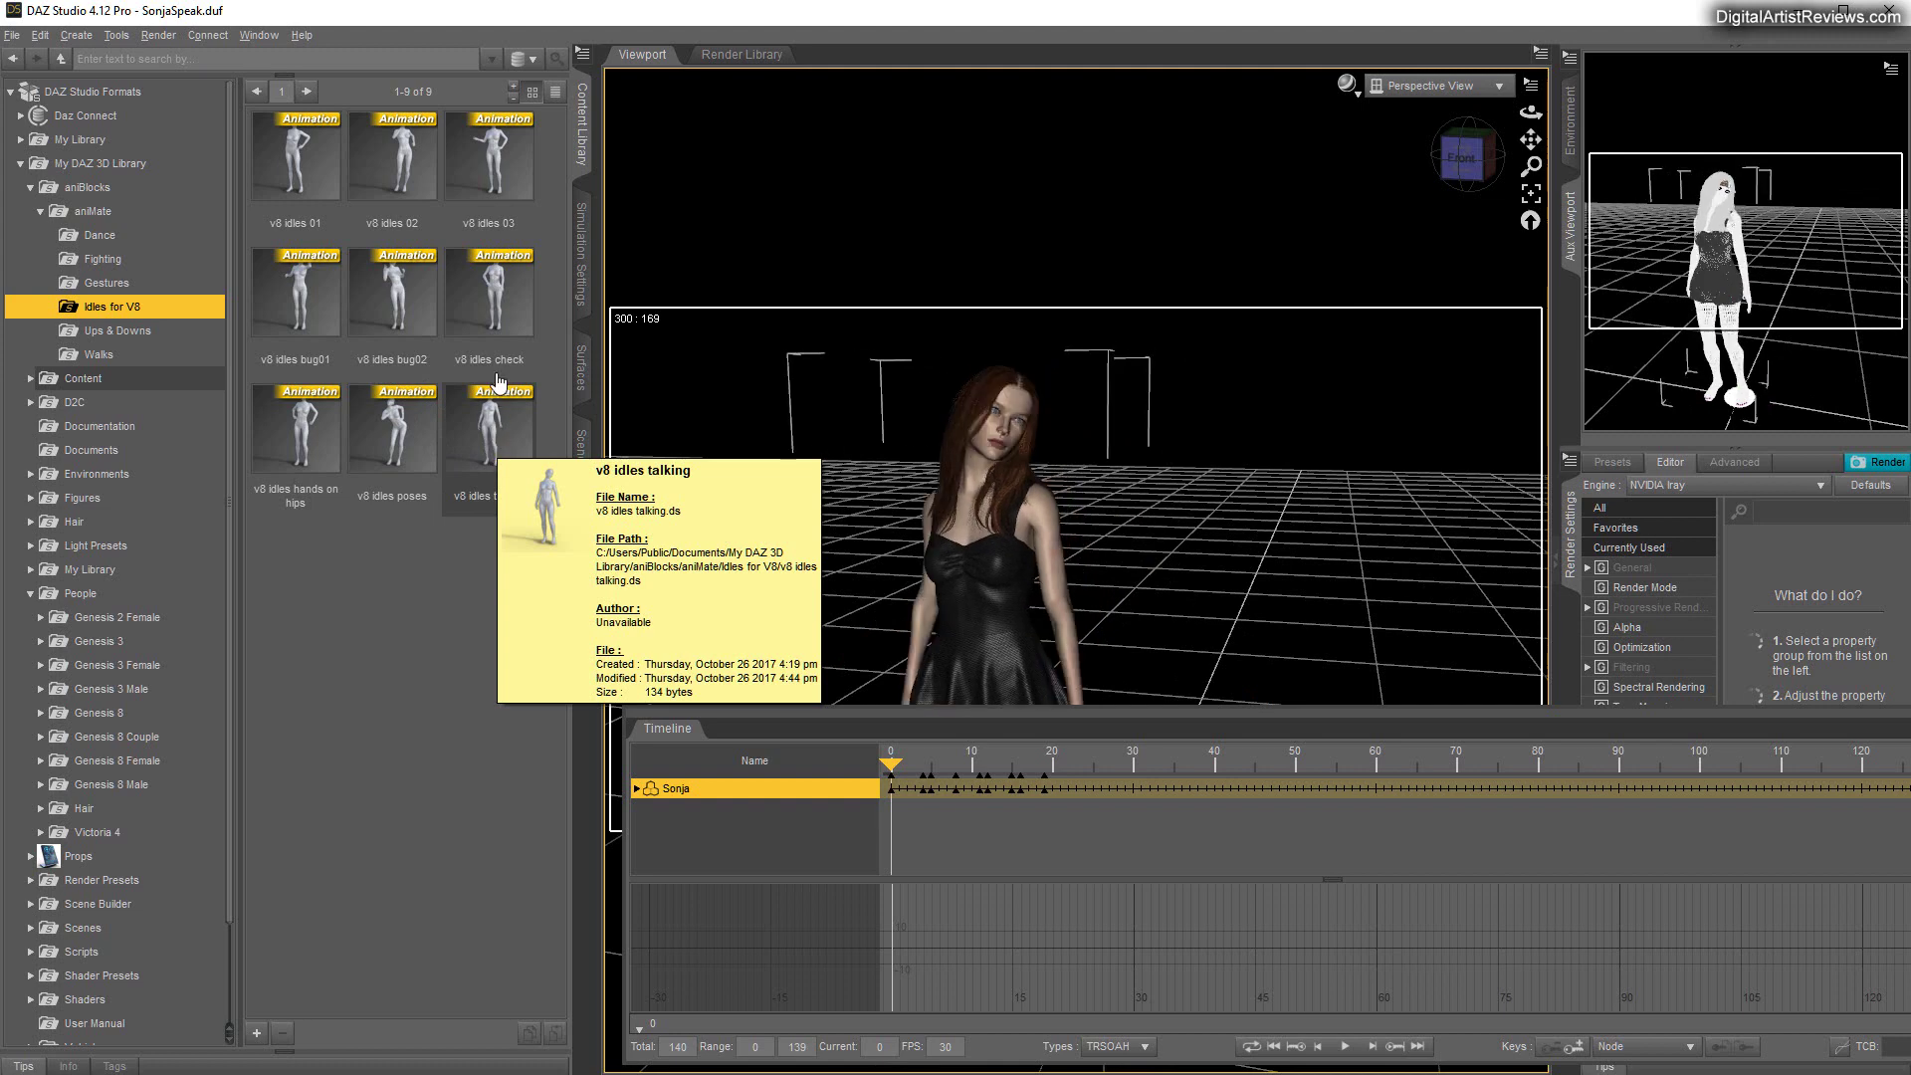
pyautogui.moveTo(494, 325)
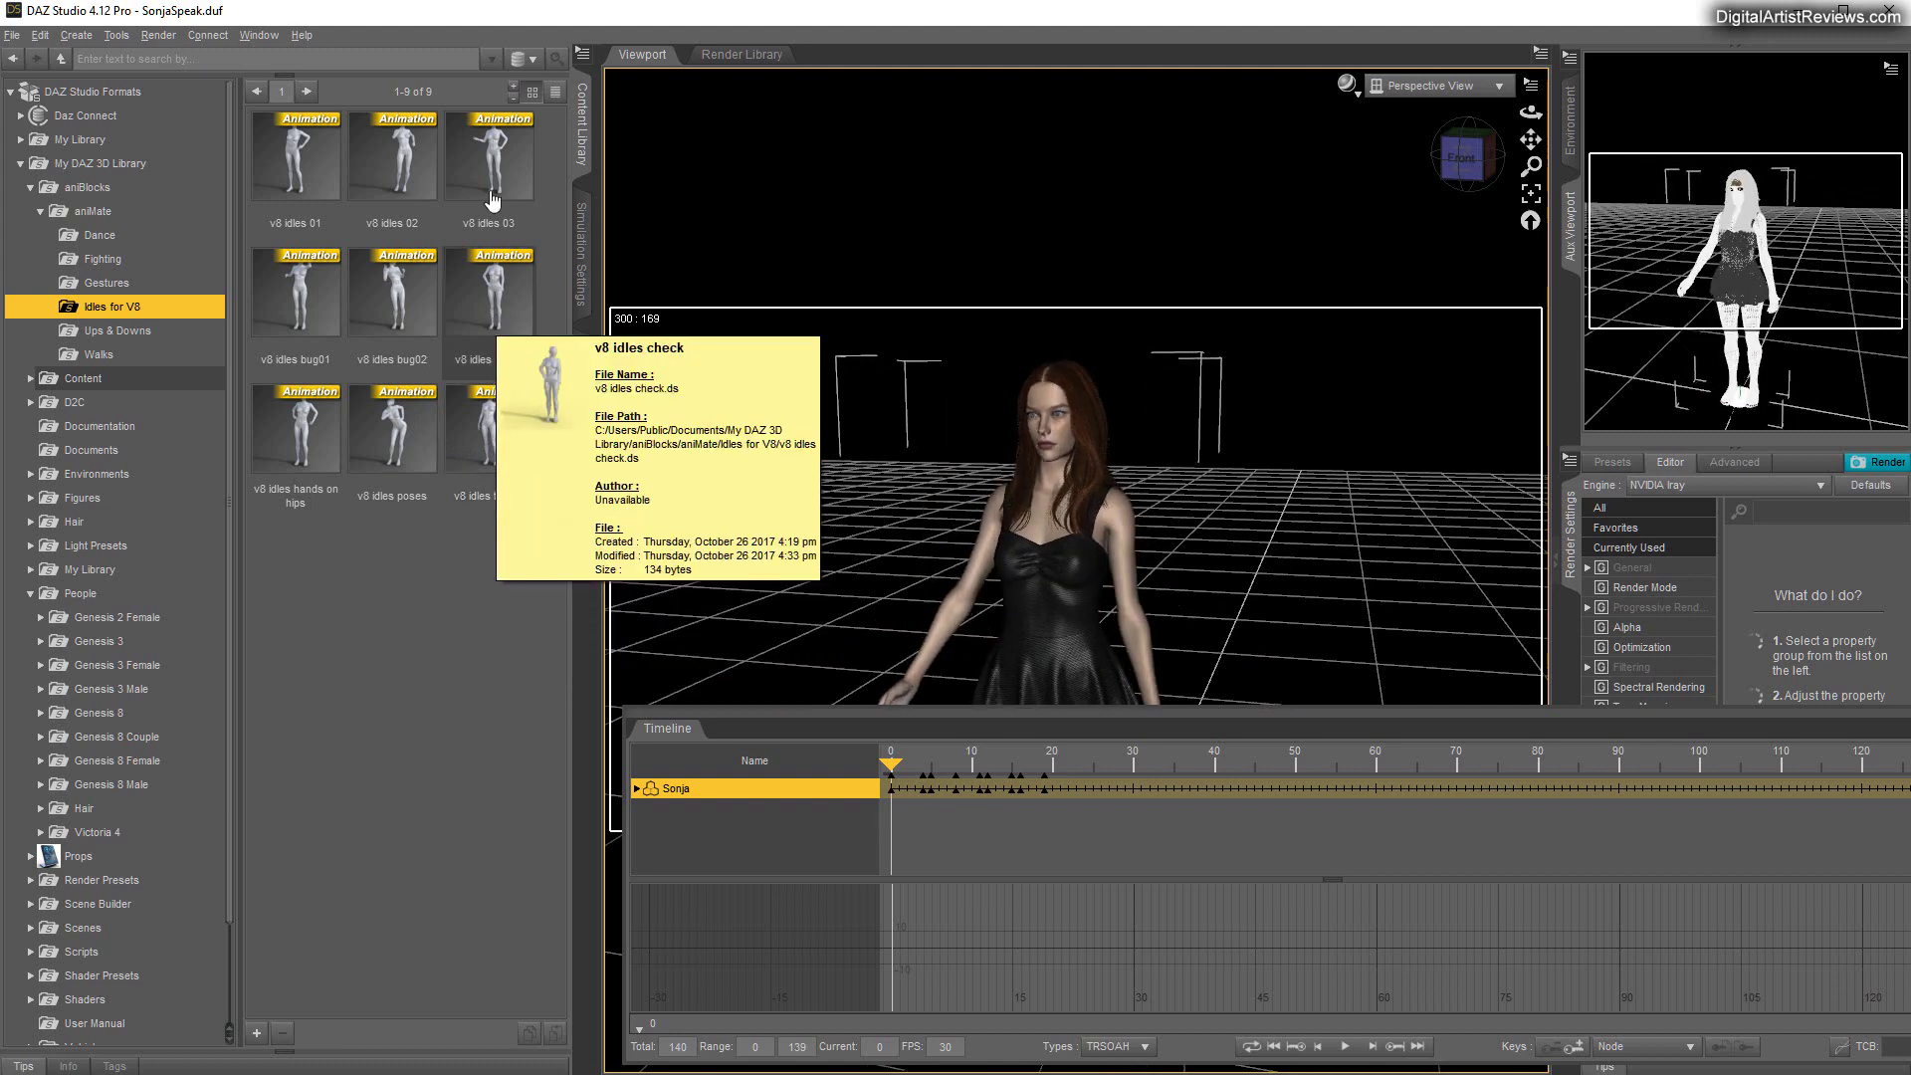
pyautogui.moveTo(488, 193)
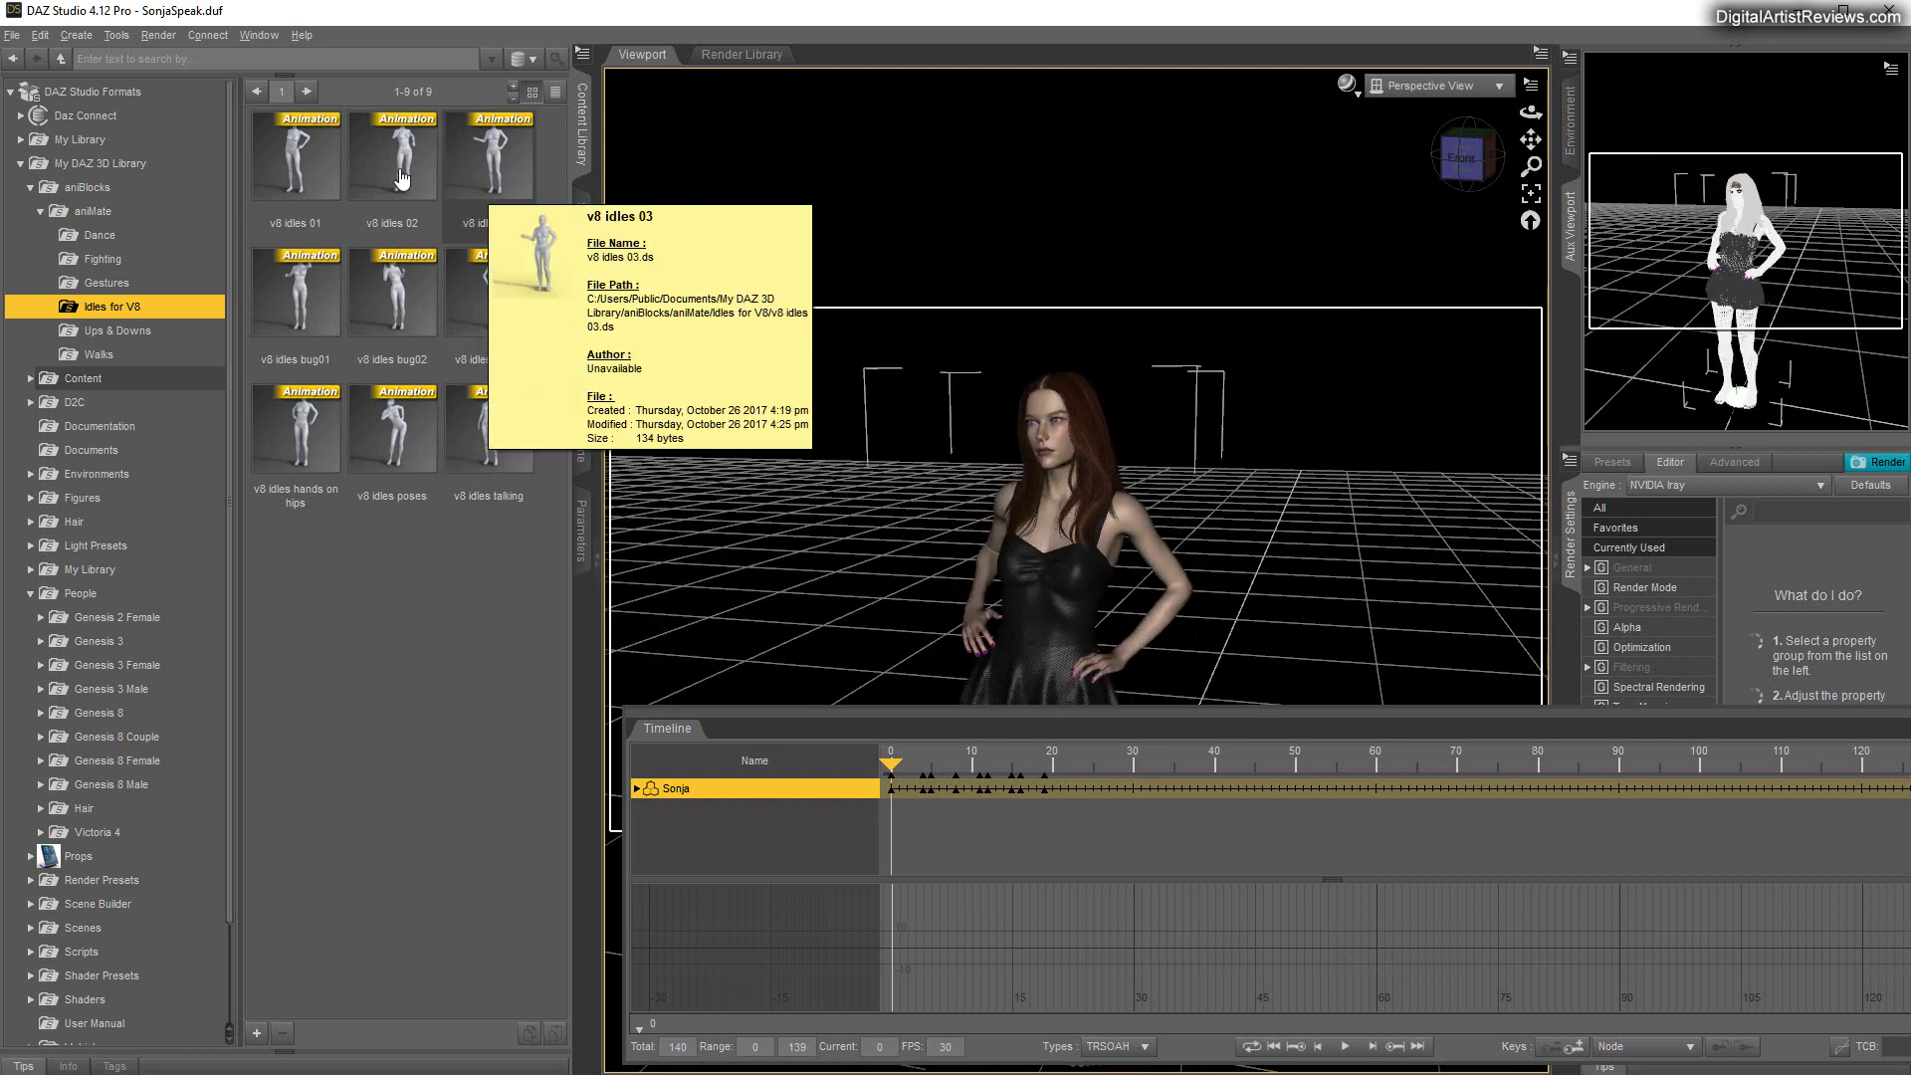
pyautogui.moveTo(401, 178)
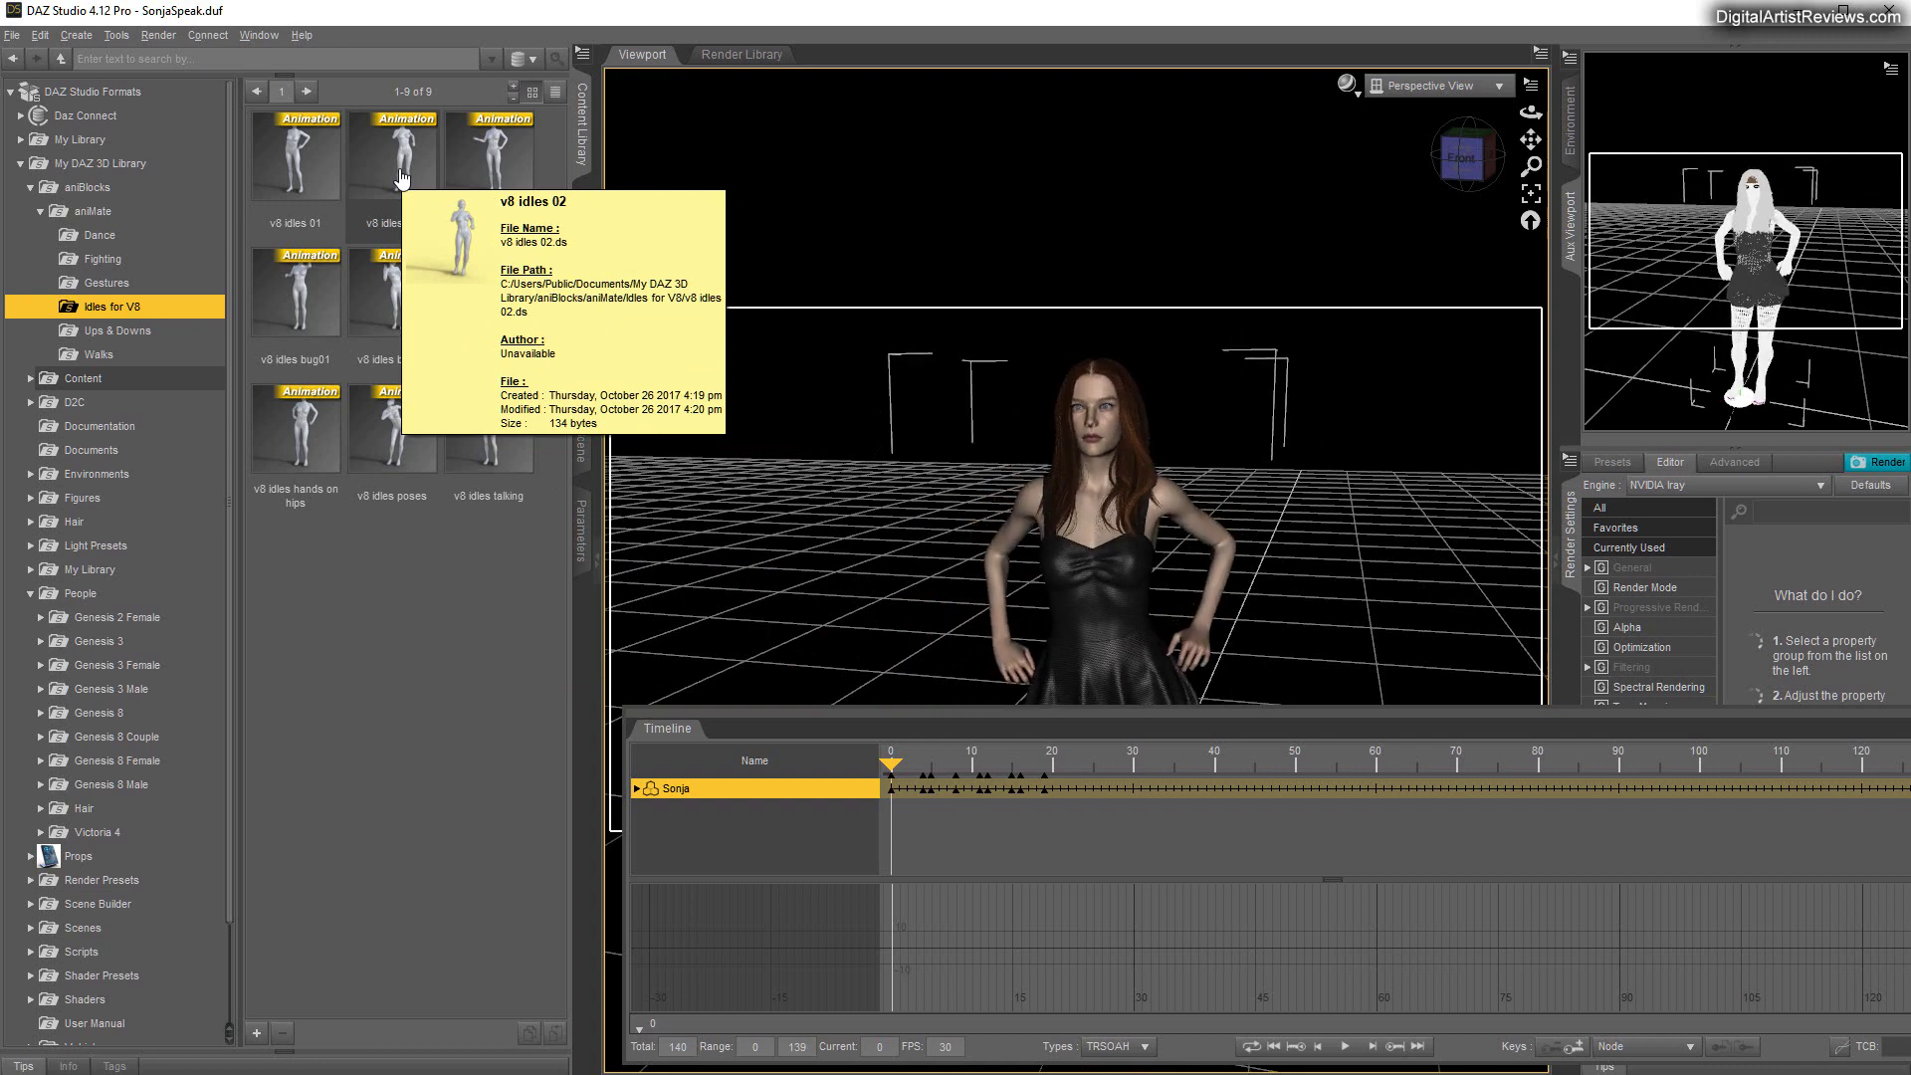
pyautogui.moveTo(305, 179)
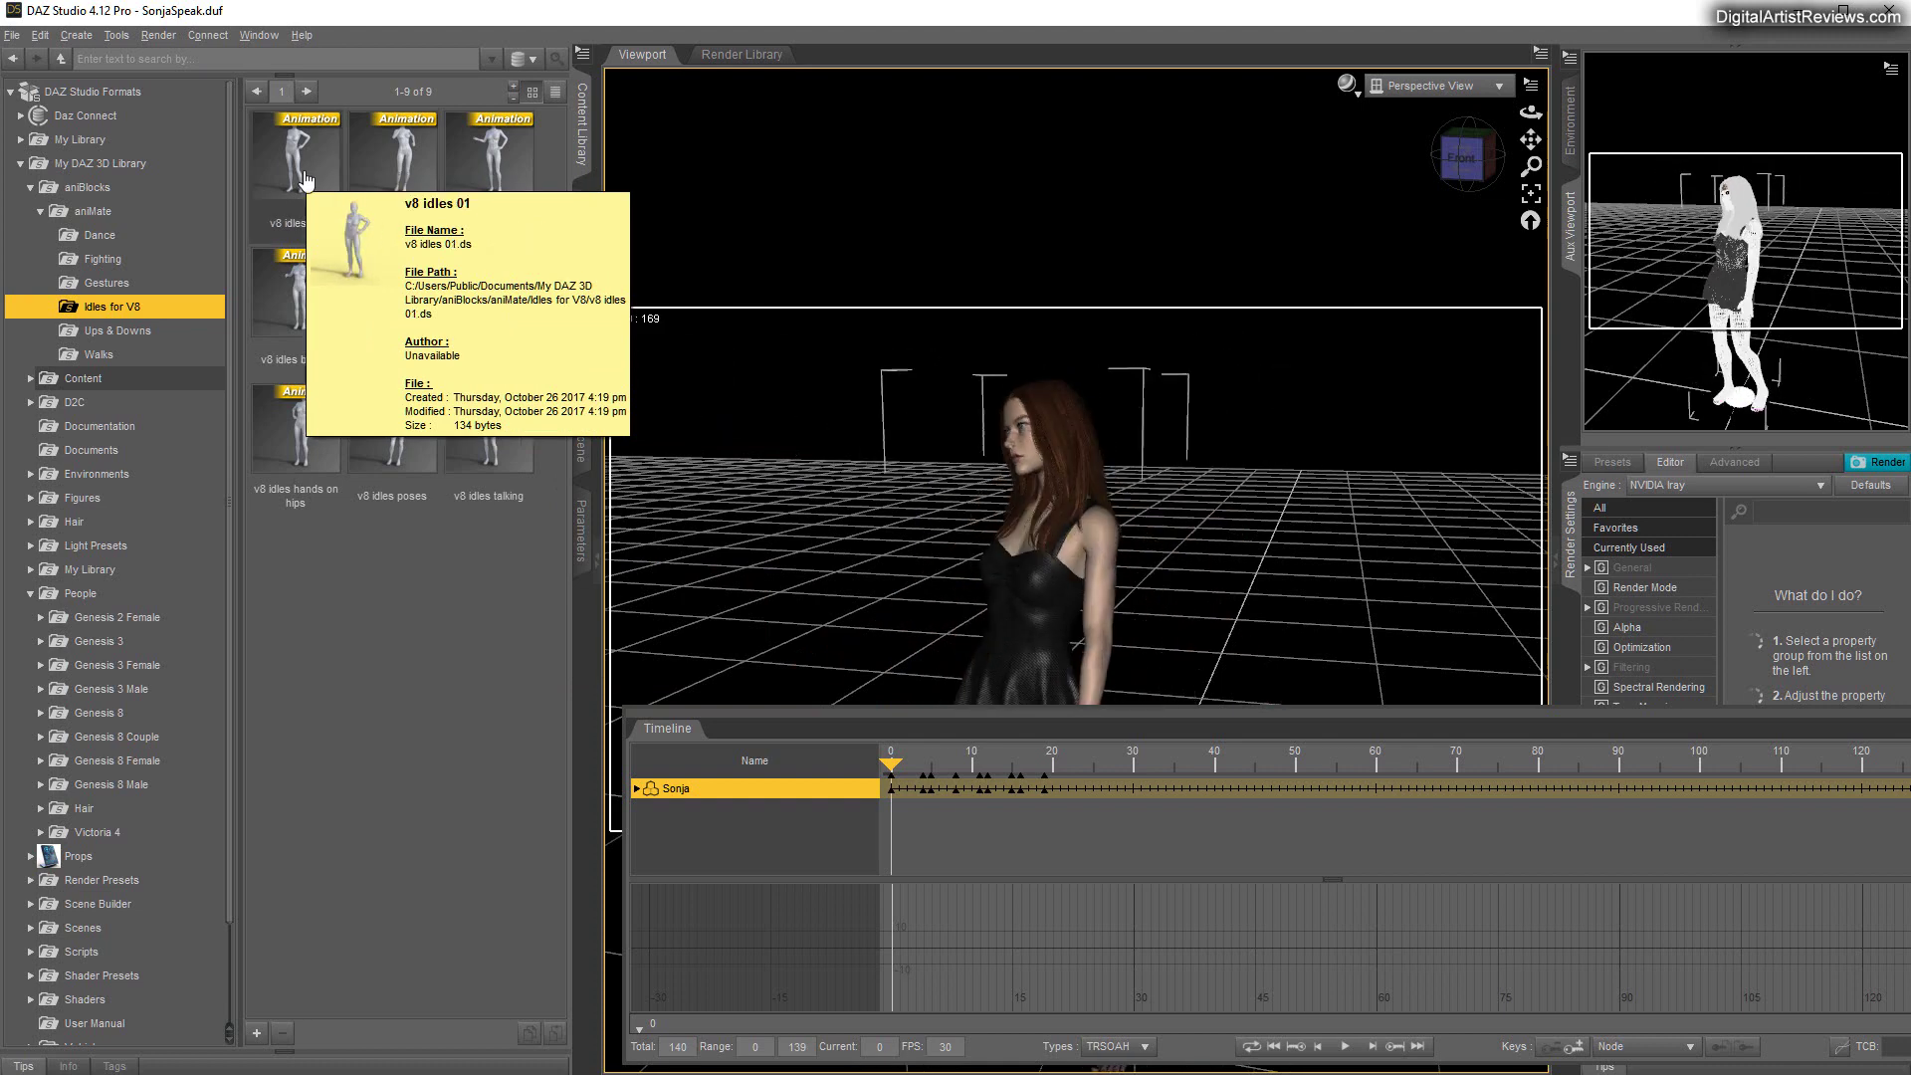
pyautogui.moveTo(288, 304)
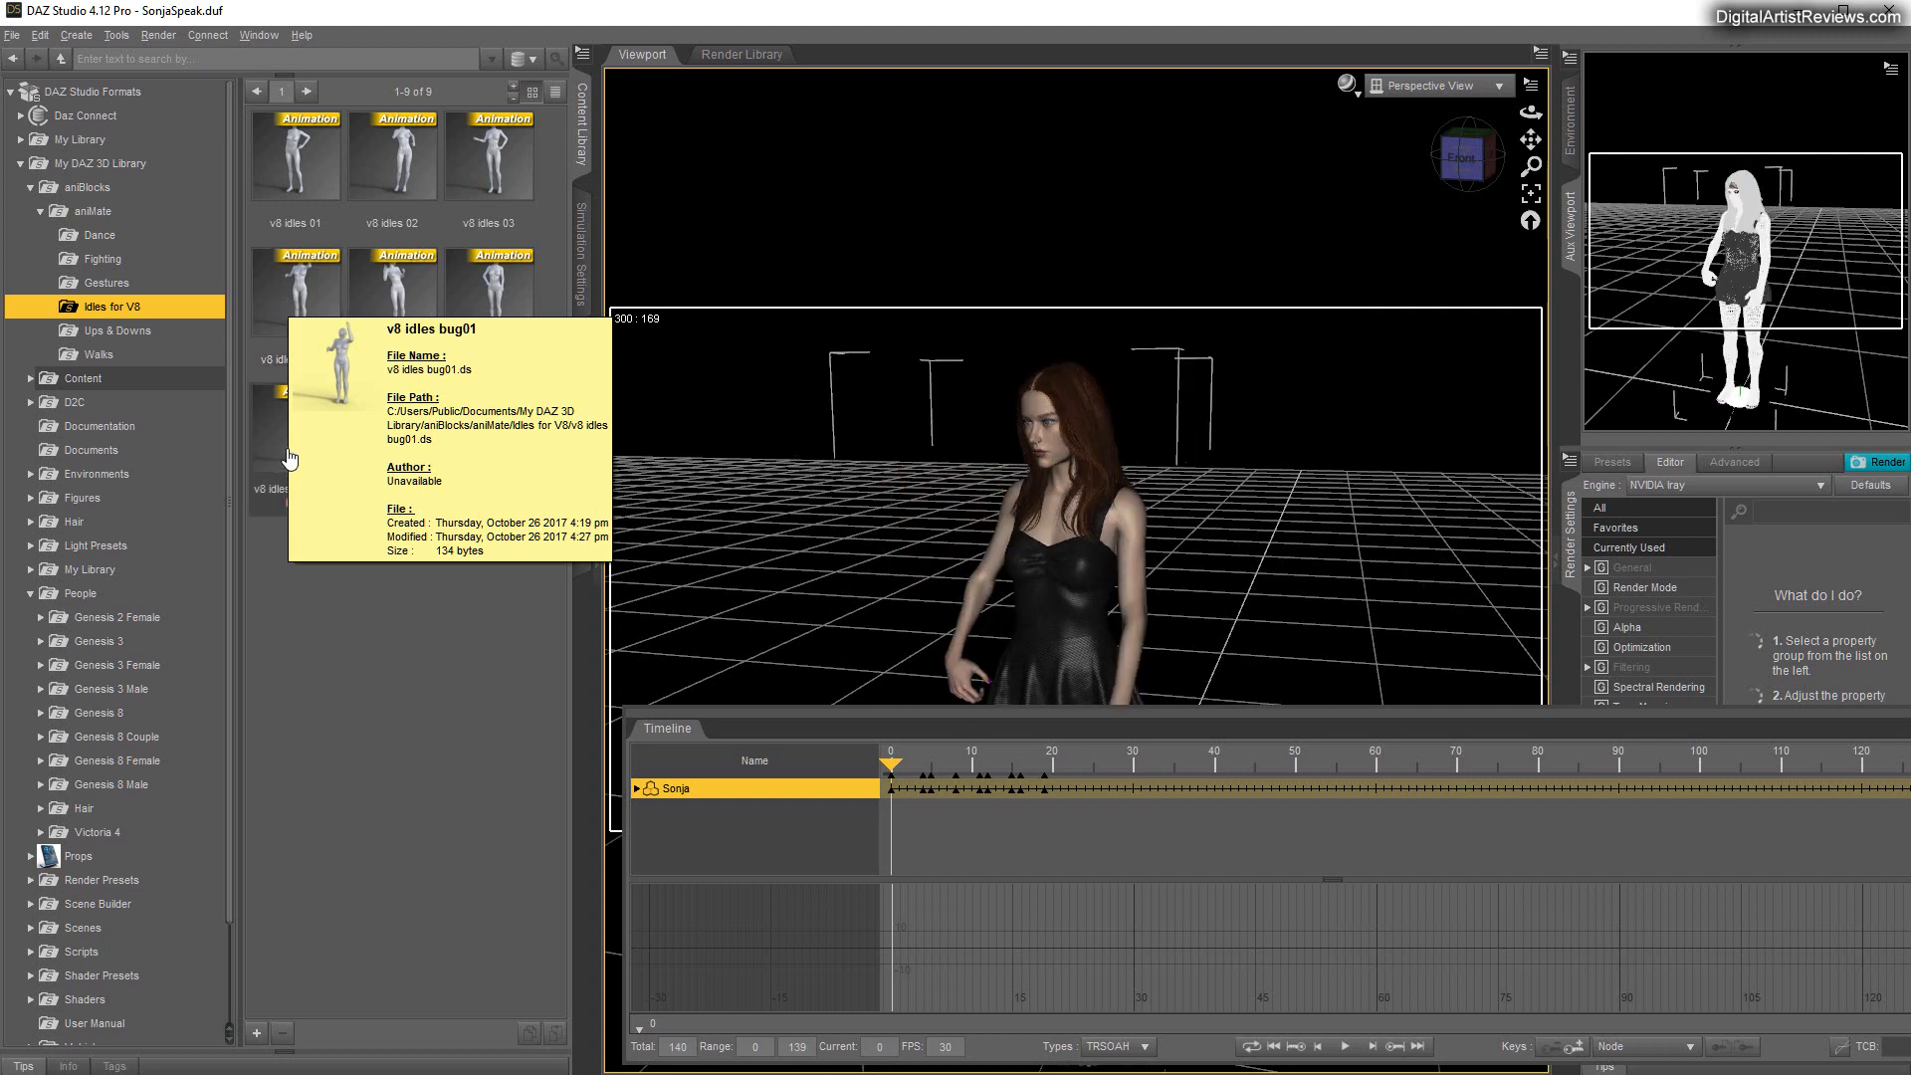
pyautogui.moveTo(389, 453)
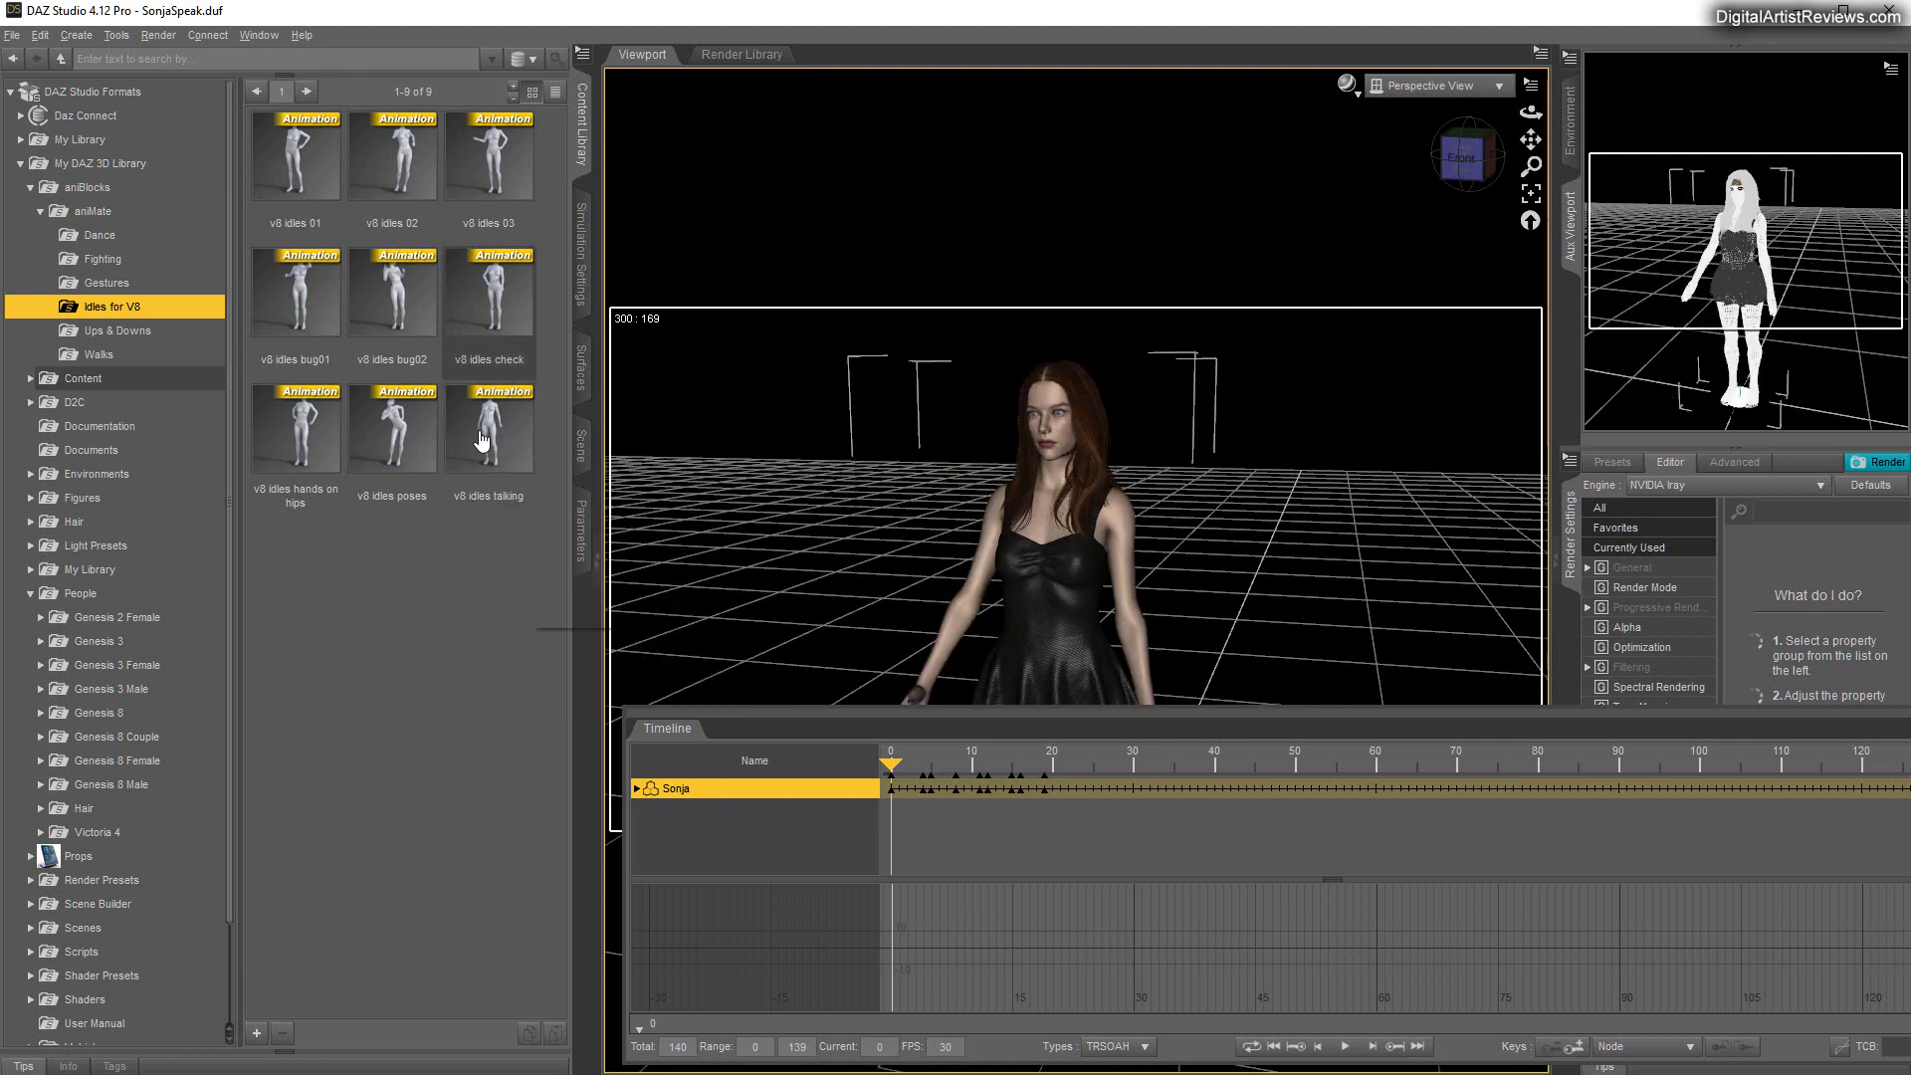
# Step: Open the aniMate2 pane, place it over the viewport and add the v8 idles talking aniBlock at the start of Sonja's track
pyautogui.click(247, 35)
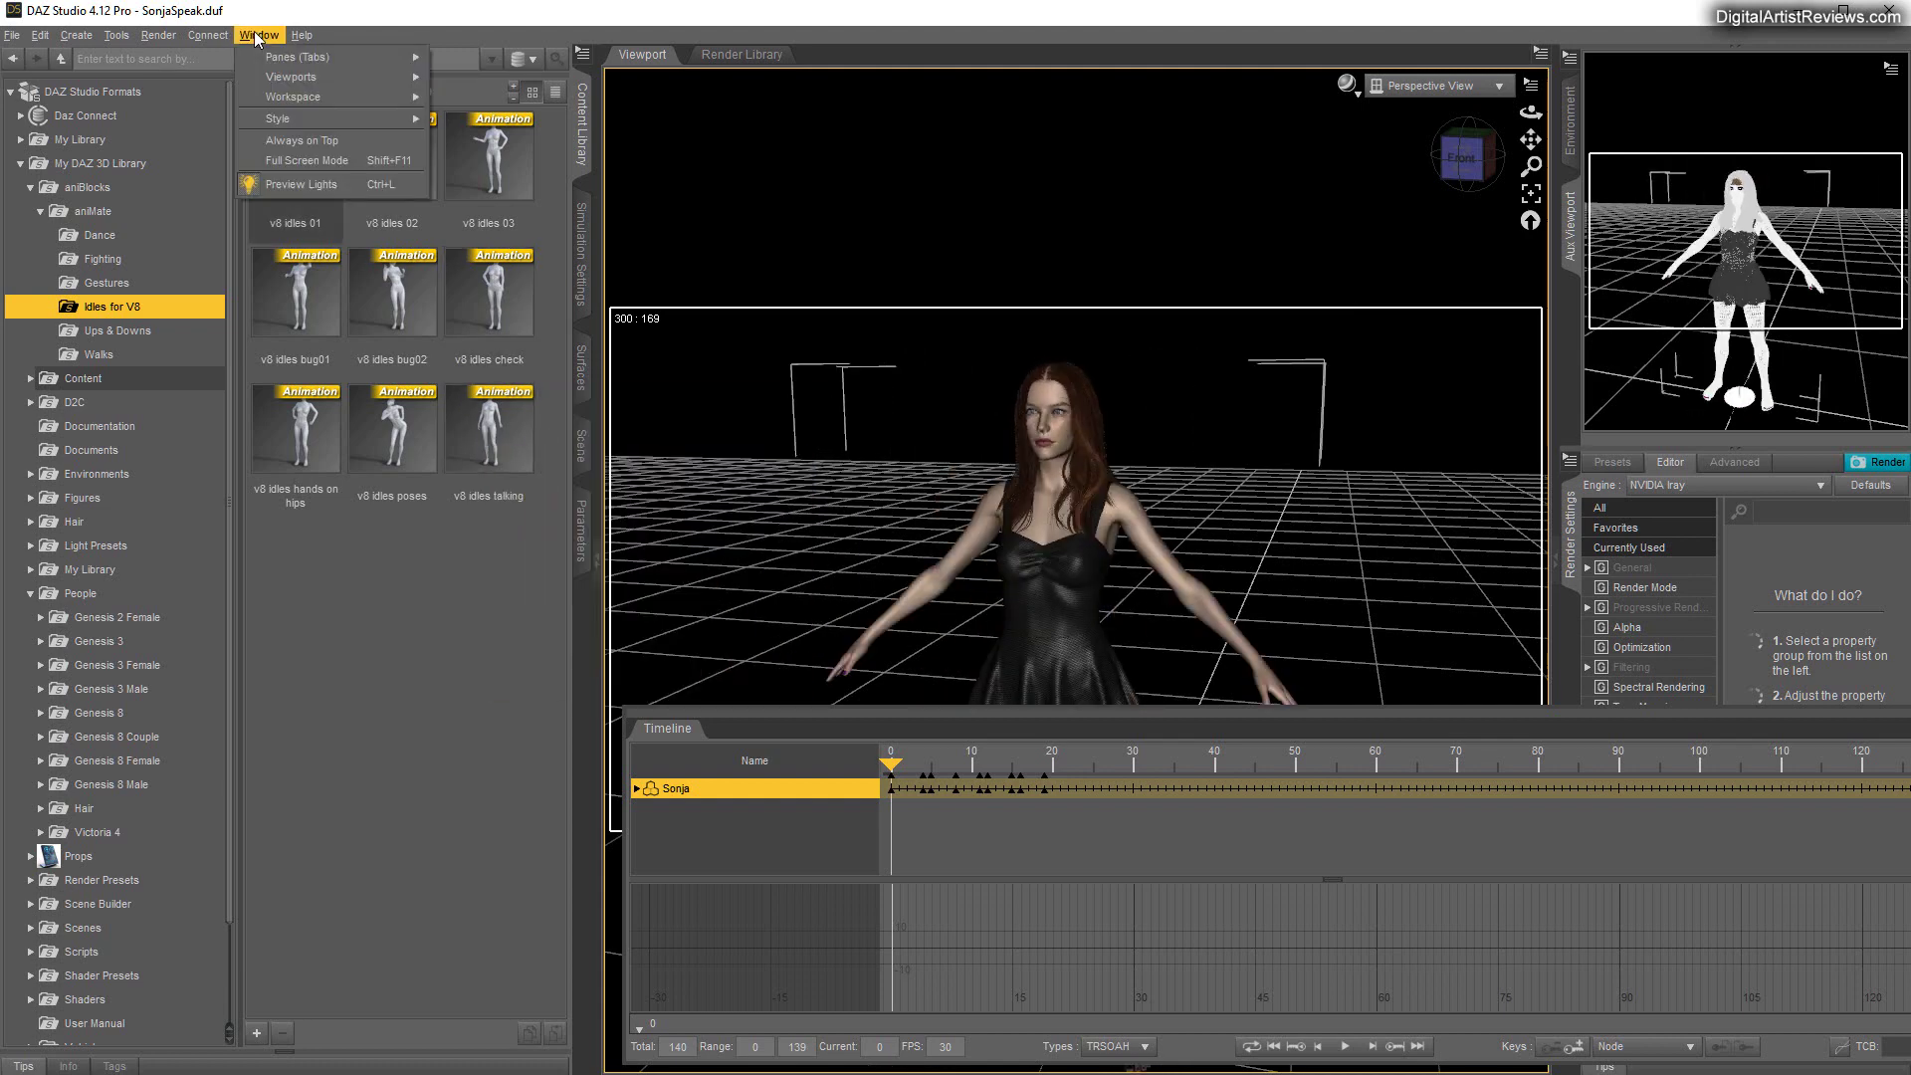
pyautogui.moveTo(265, 56)
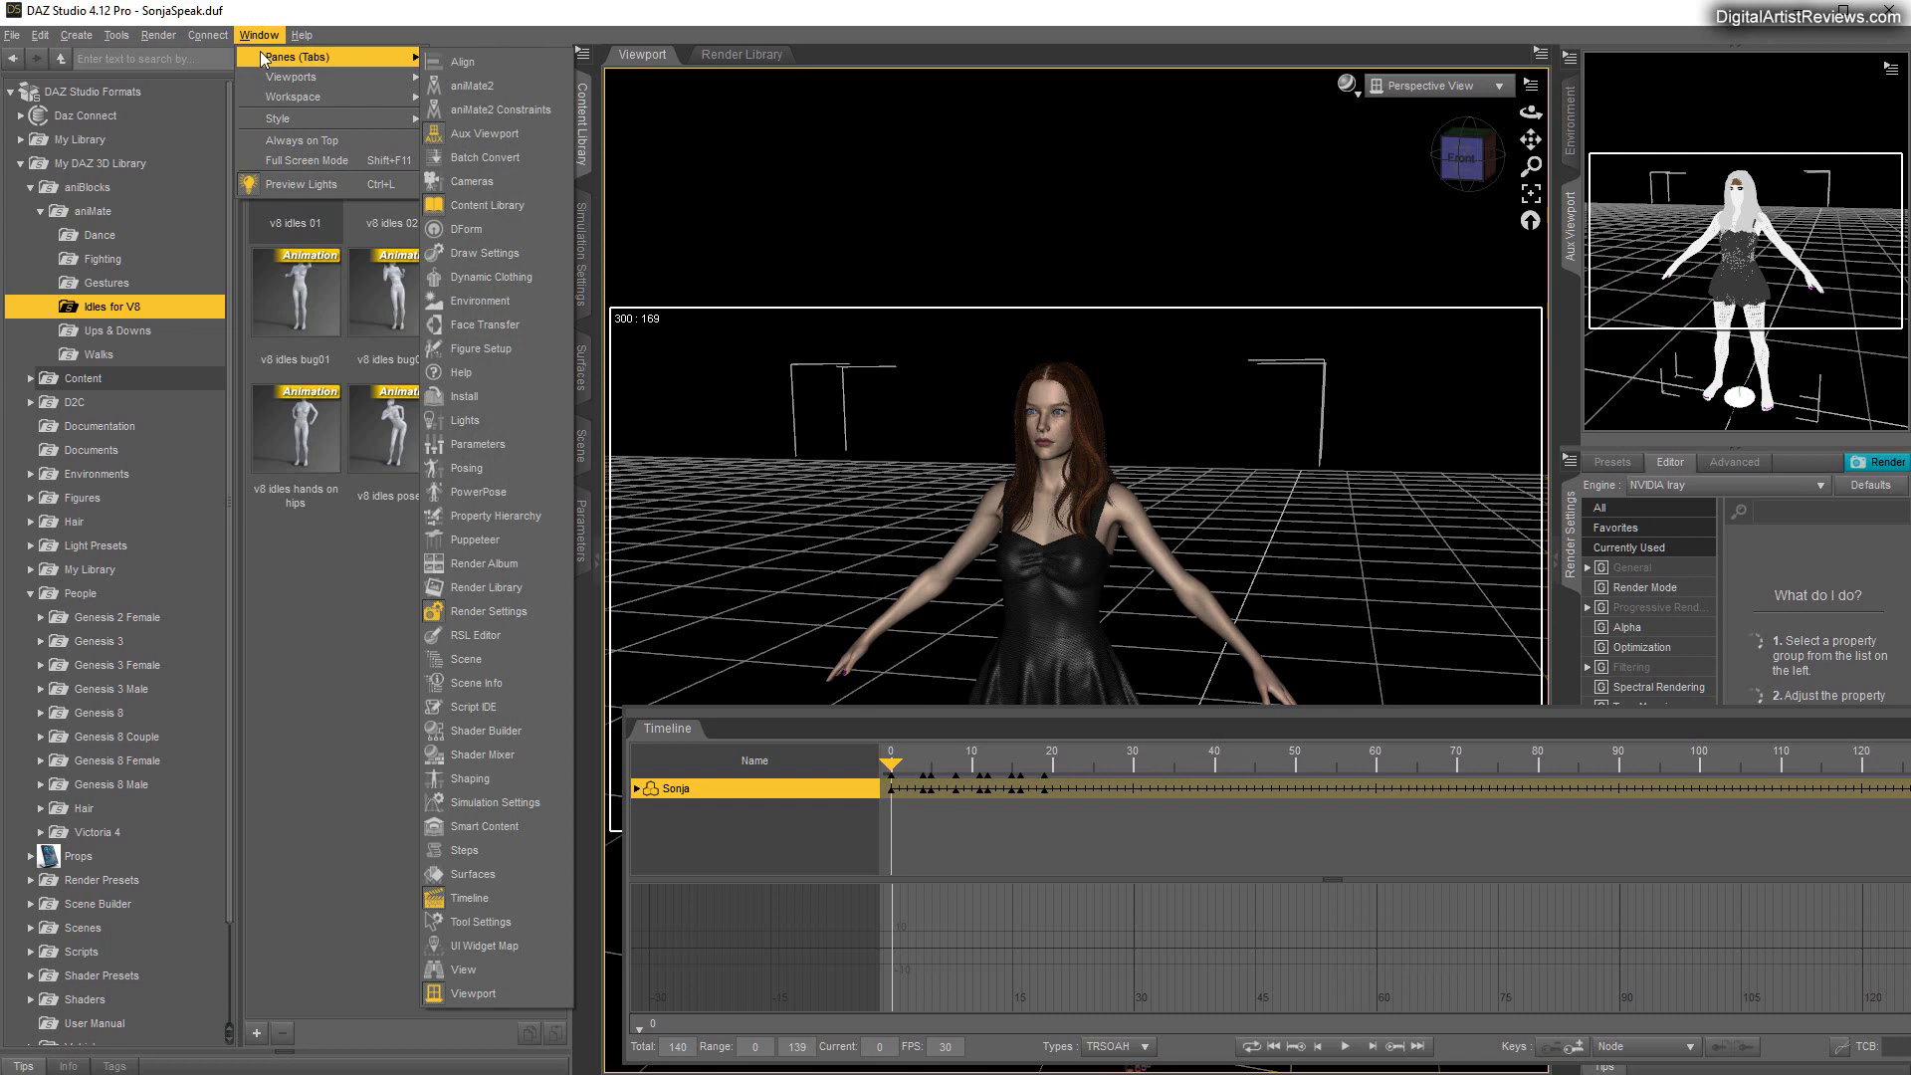
pyautogui.click(468, 85)
pyautogui.moveTo(365, 618); pyautogui.dragTo(1174, 269)
pyautogui.moveTo(487, 457)
pyautogui.mouseDown()
pyautogui.moveTo(998, 370)
pyautogui.moveTo(925, 360)
pyautogui.mouseUp()
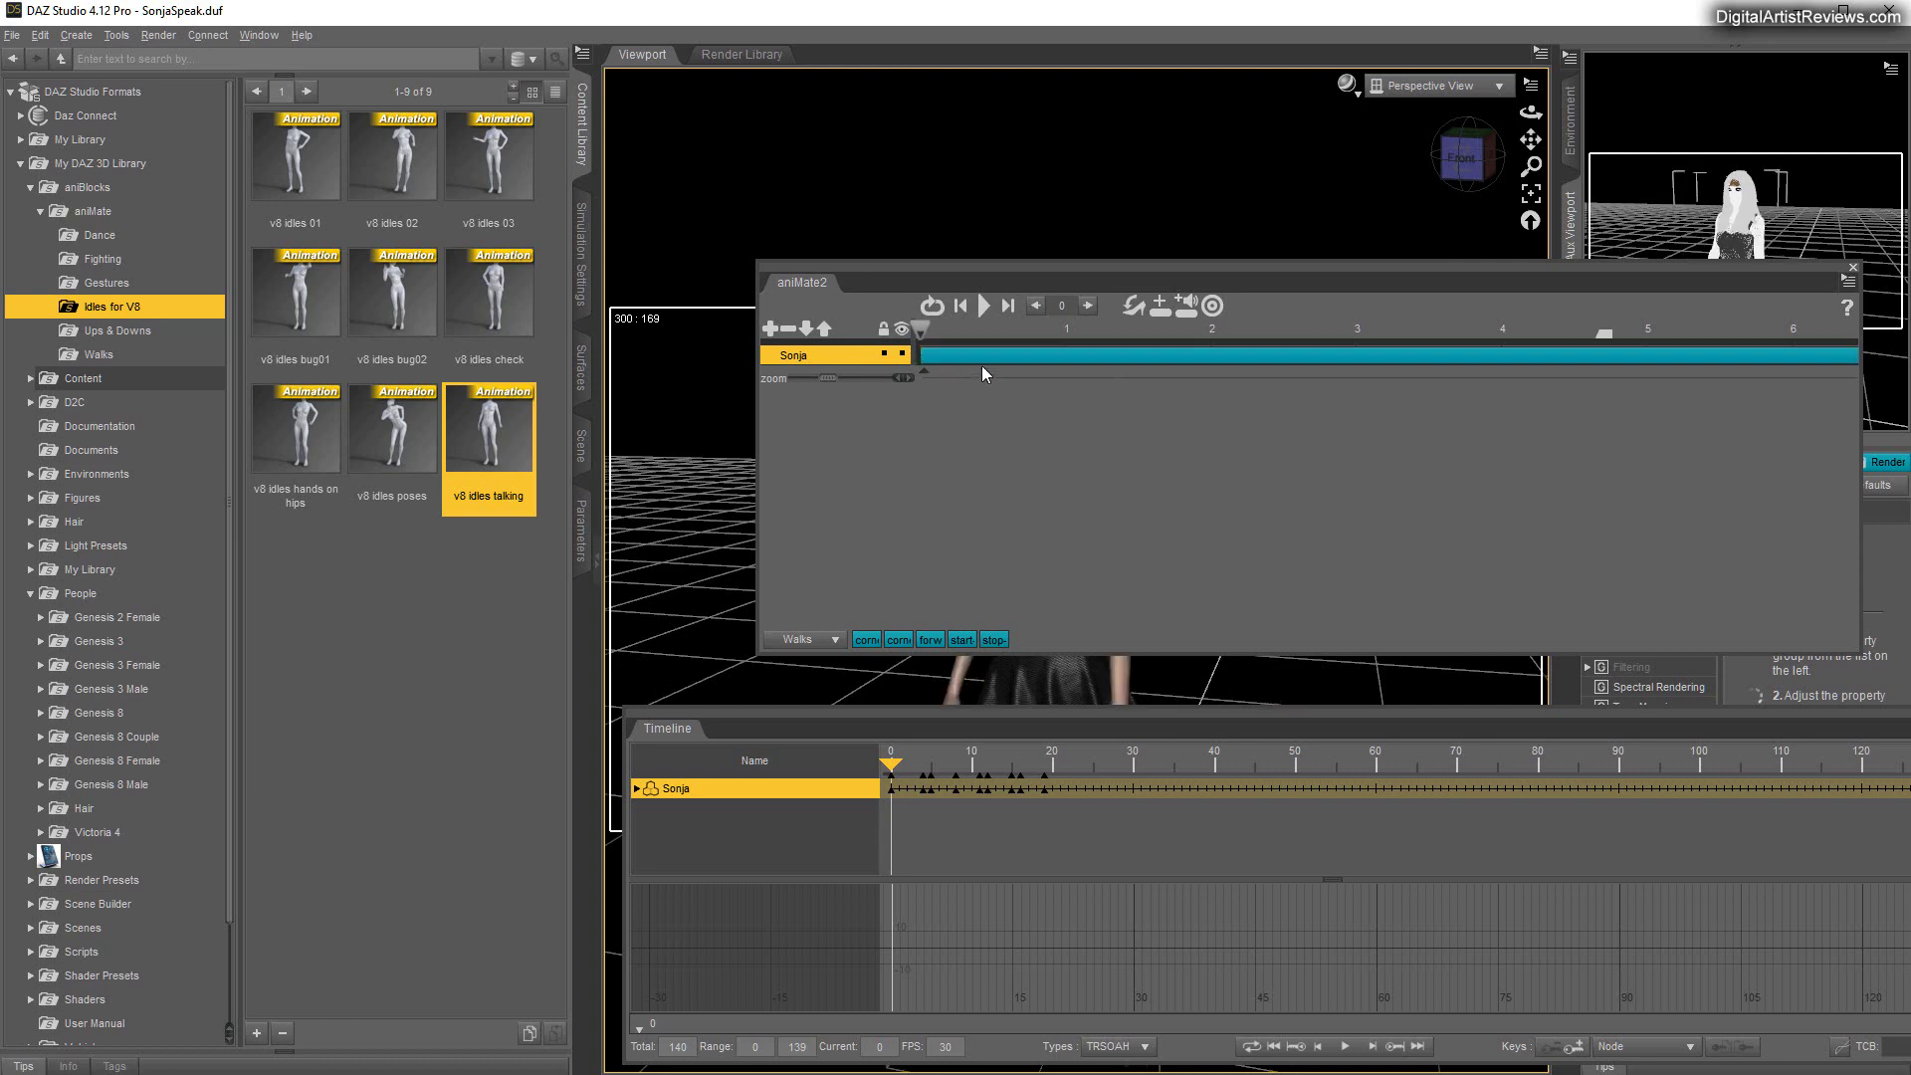
# Step: Close the aniMate2 pane and scrub the timeline to about frame 16, returning to frame 0, to check the body movement
pyautogui.click(1852, 269)
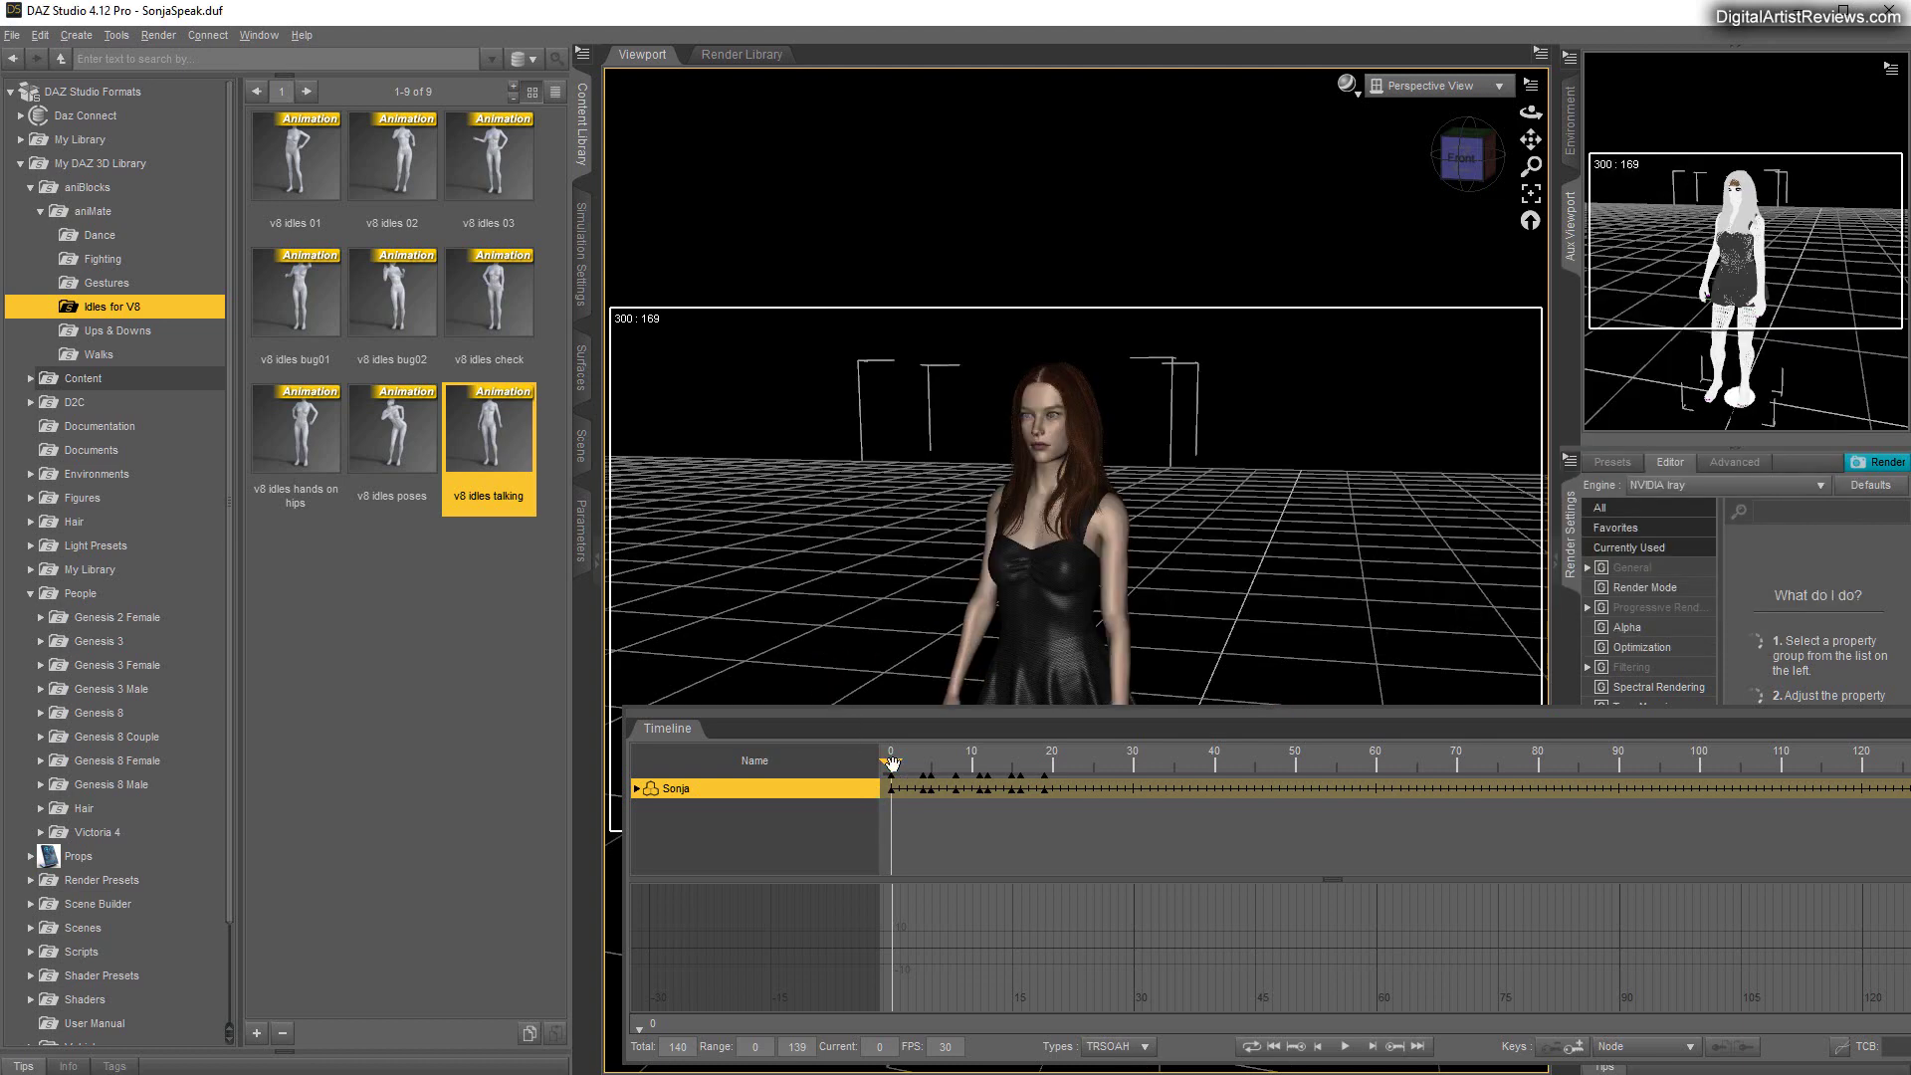
pyautogui.moveTo(891, 762); pyautogui.dragTo(989, 753)
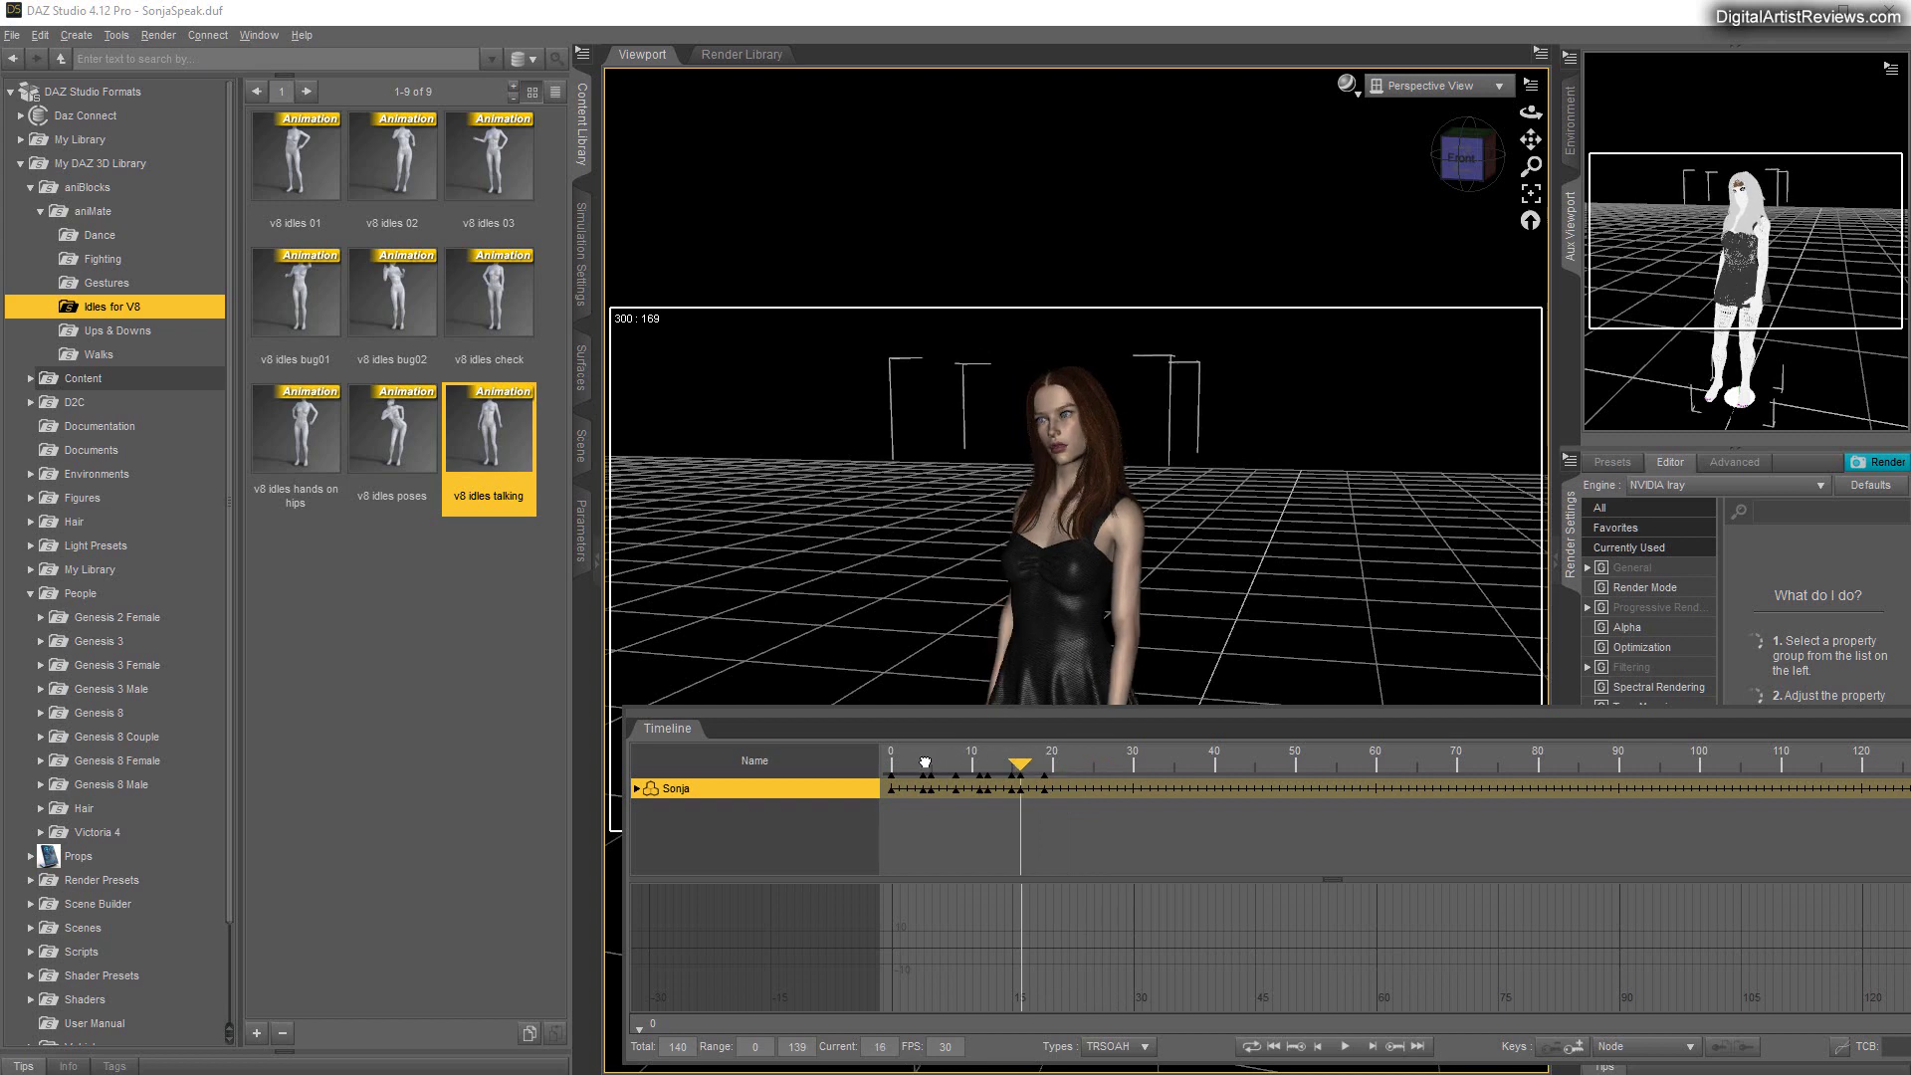
pyautogui.click(891, 764)
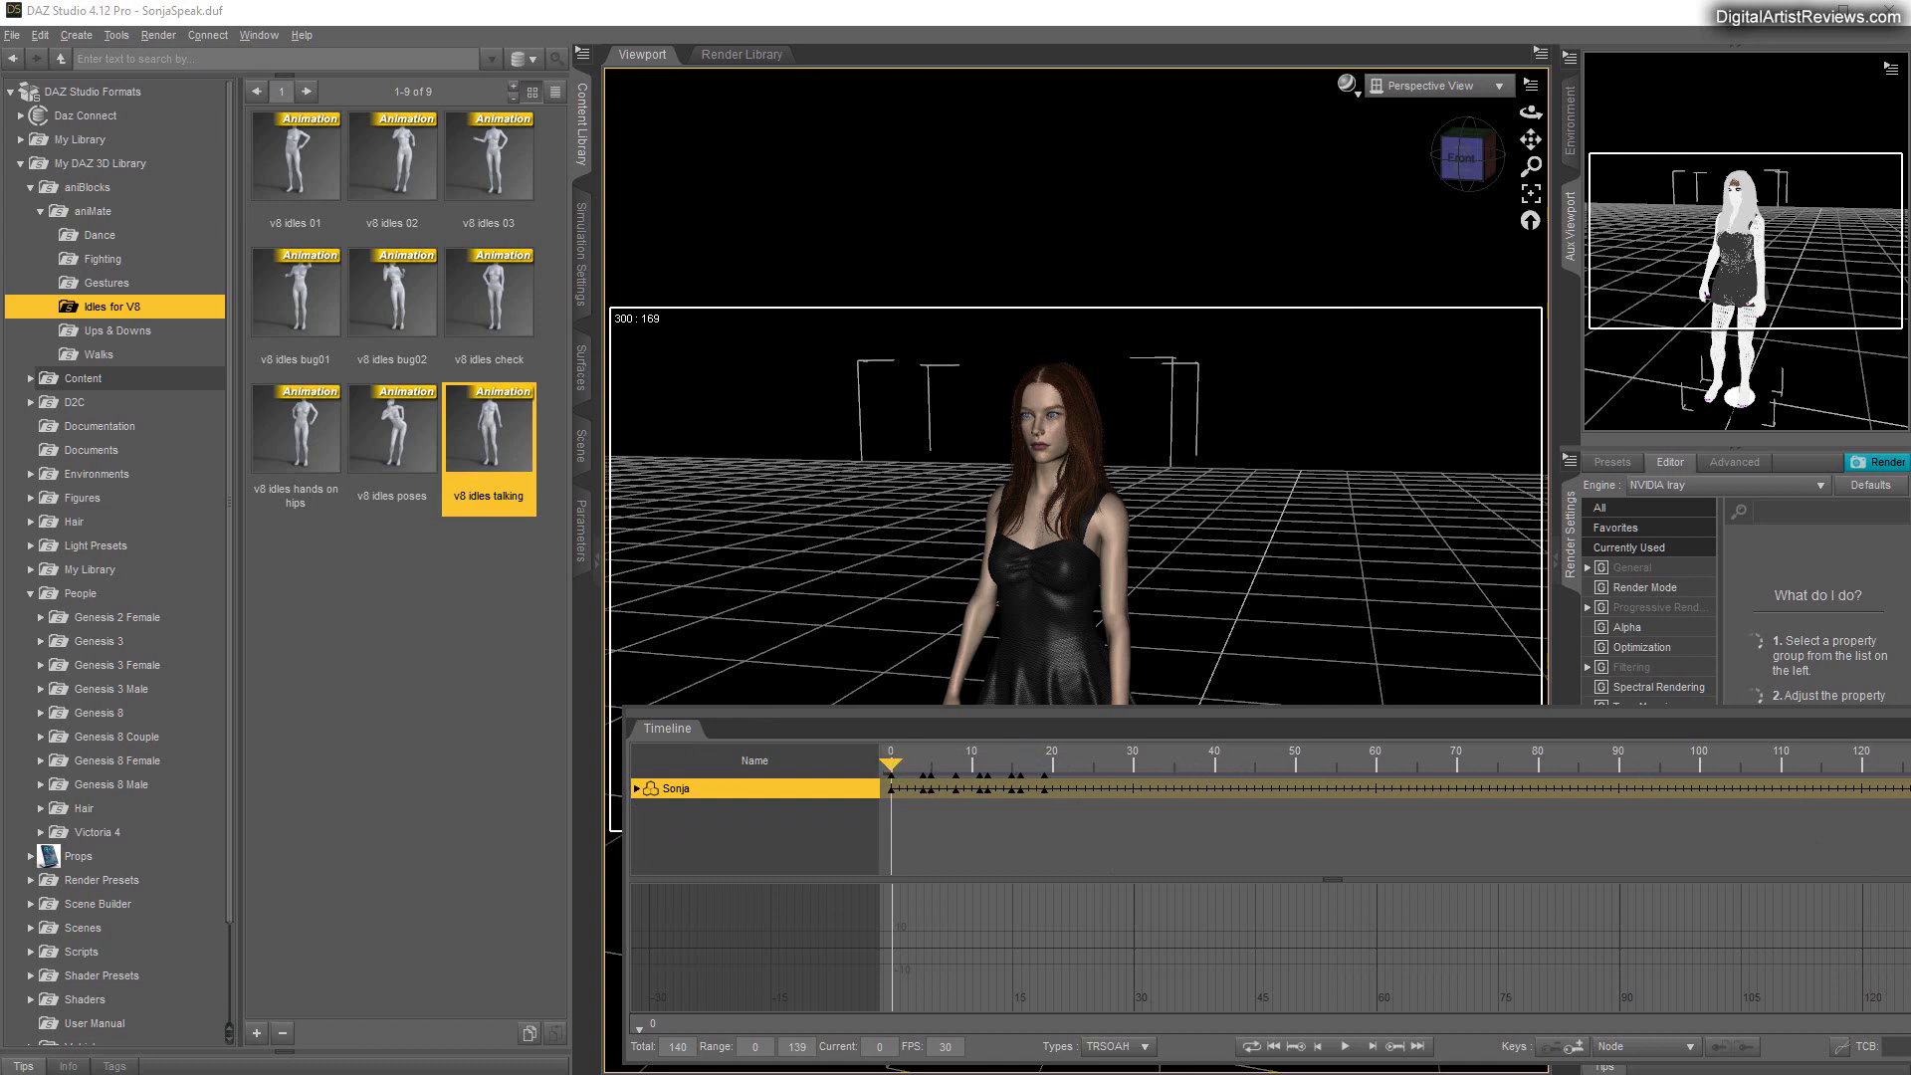
# Step: Set the render pixel size to 1280 by 720, unlocking the proportions for the height and constraining them again
pyautogui.click(1632, 568)
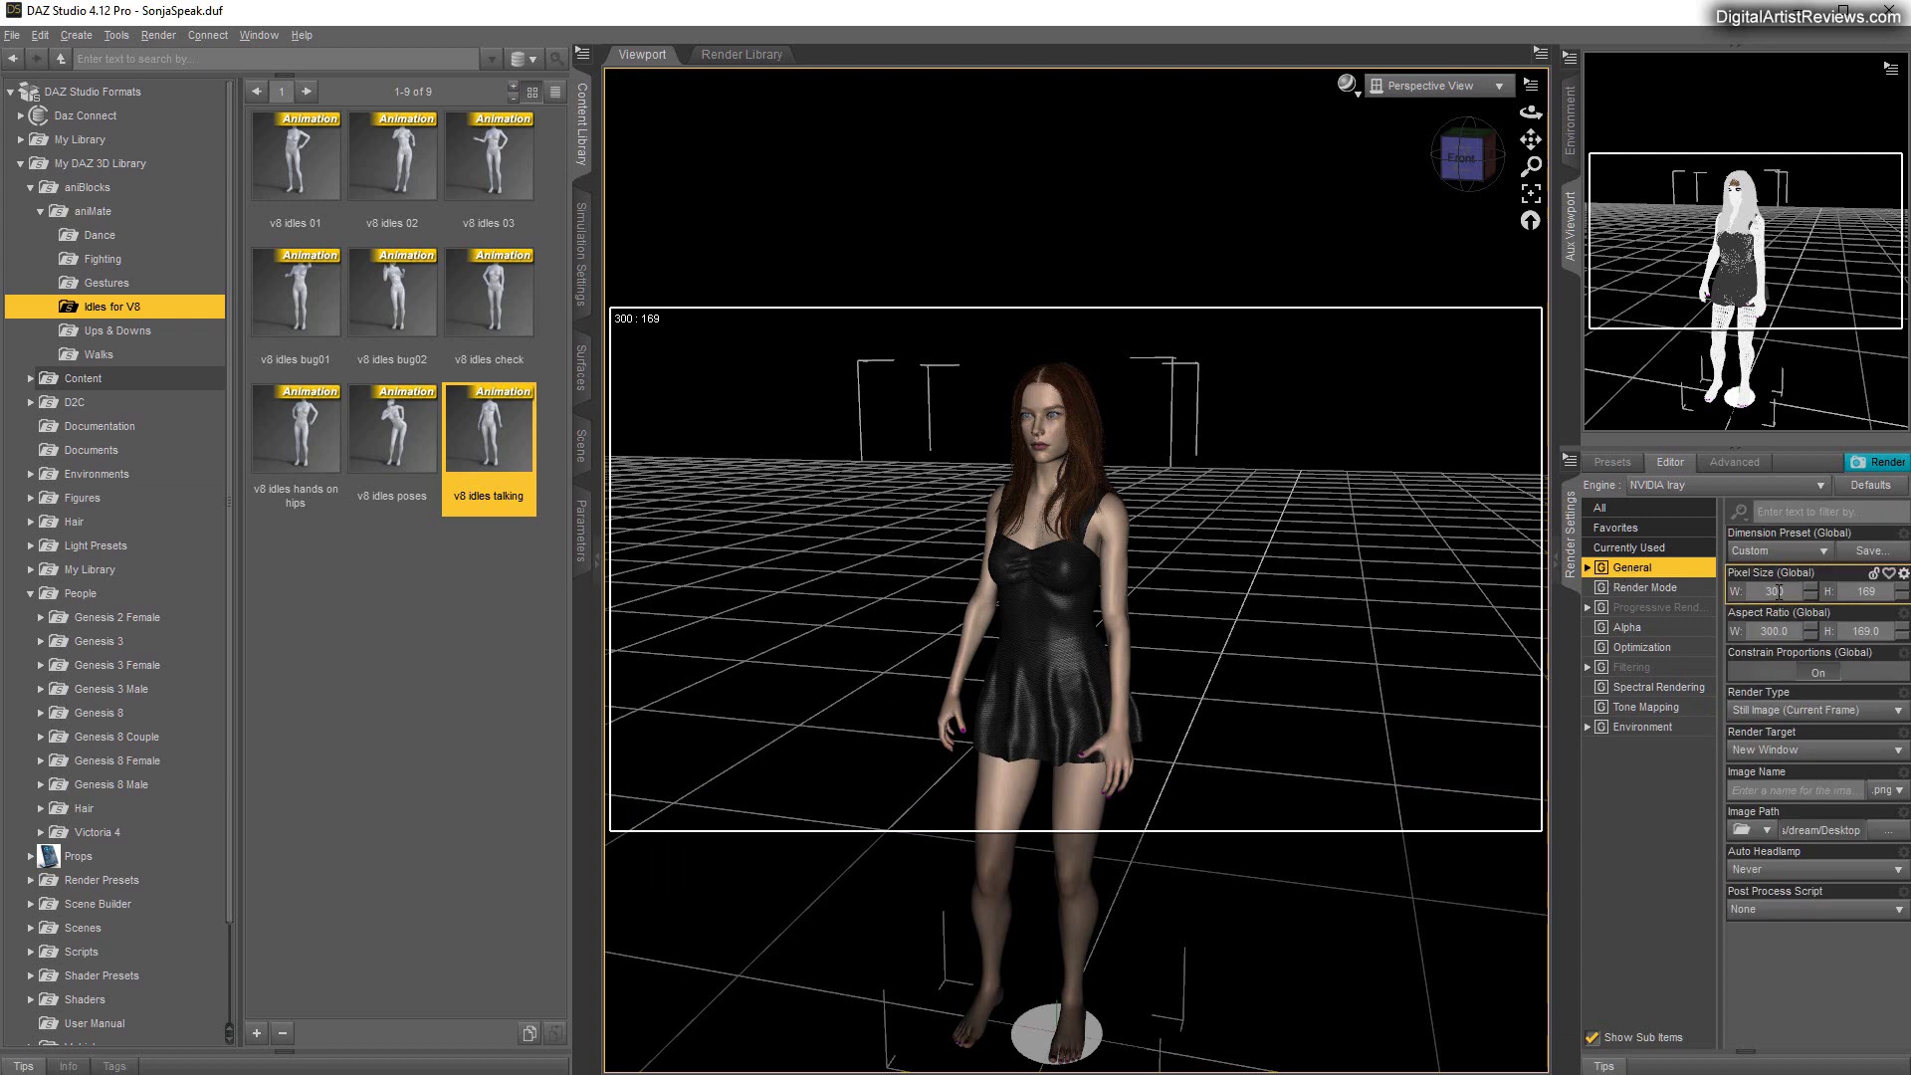
pyautogui.click(1752, 588)
pyautogui.write('1280')
pyautogui.press('Return')
pyautogui.click(1840, 673)
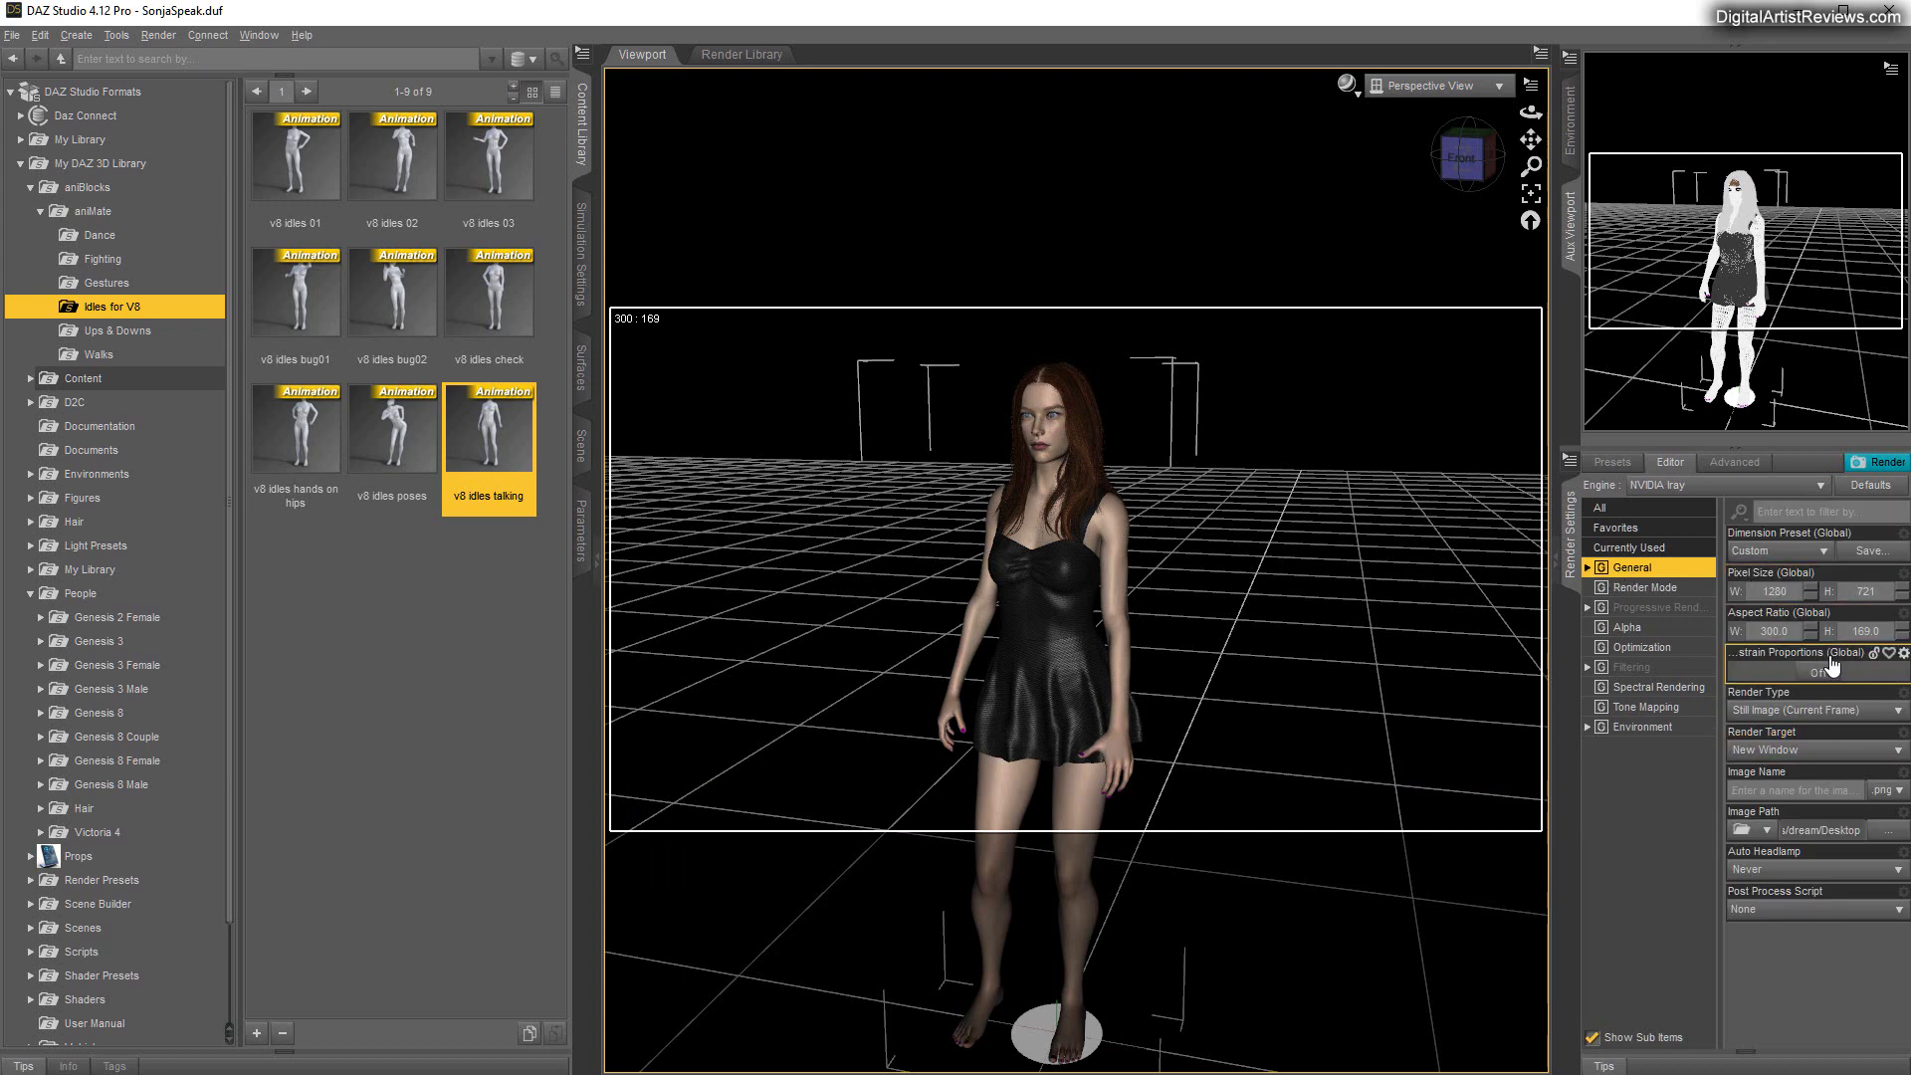
pyautogui.moveTo(1889, 592); pyautogui.dragTo(1853, 595)
pyautogui.write('720')
pyautogui.press('Return')
pyautogui.click(1819, 672)
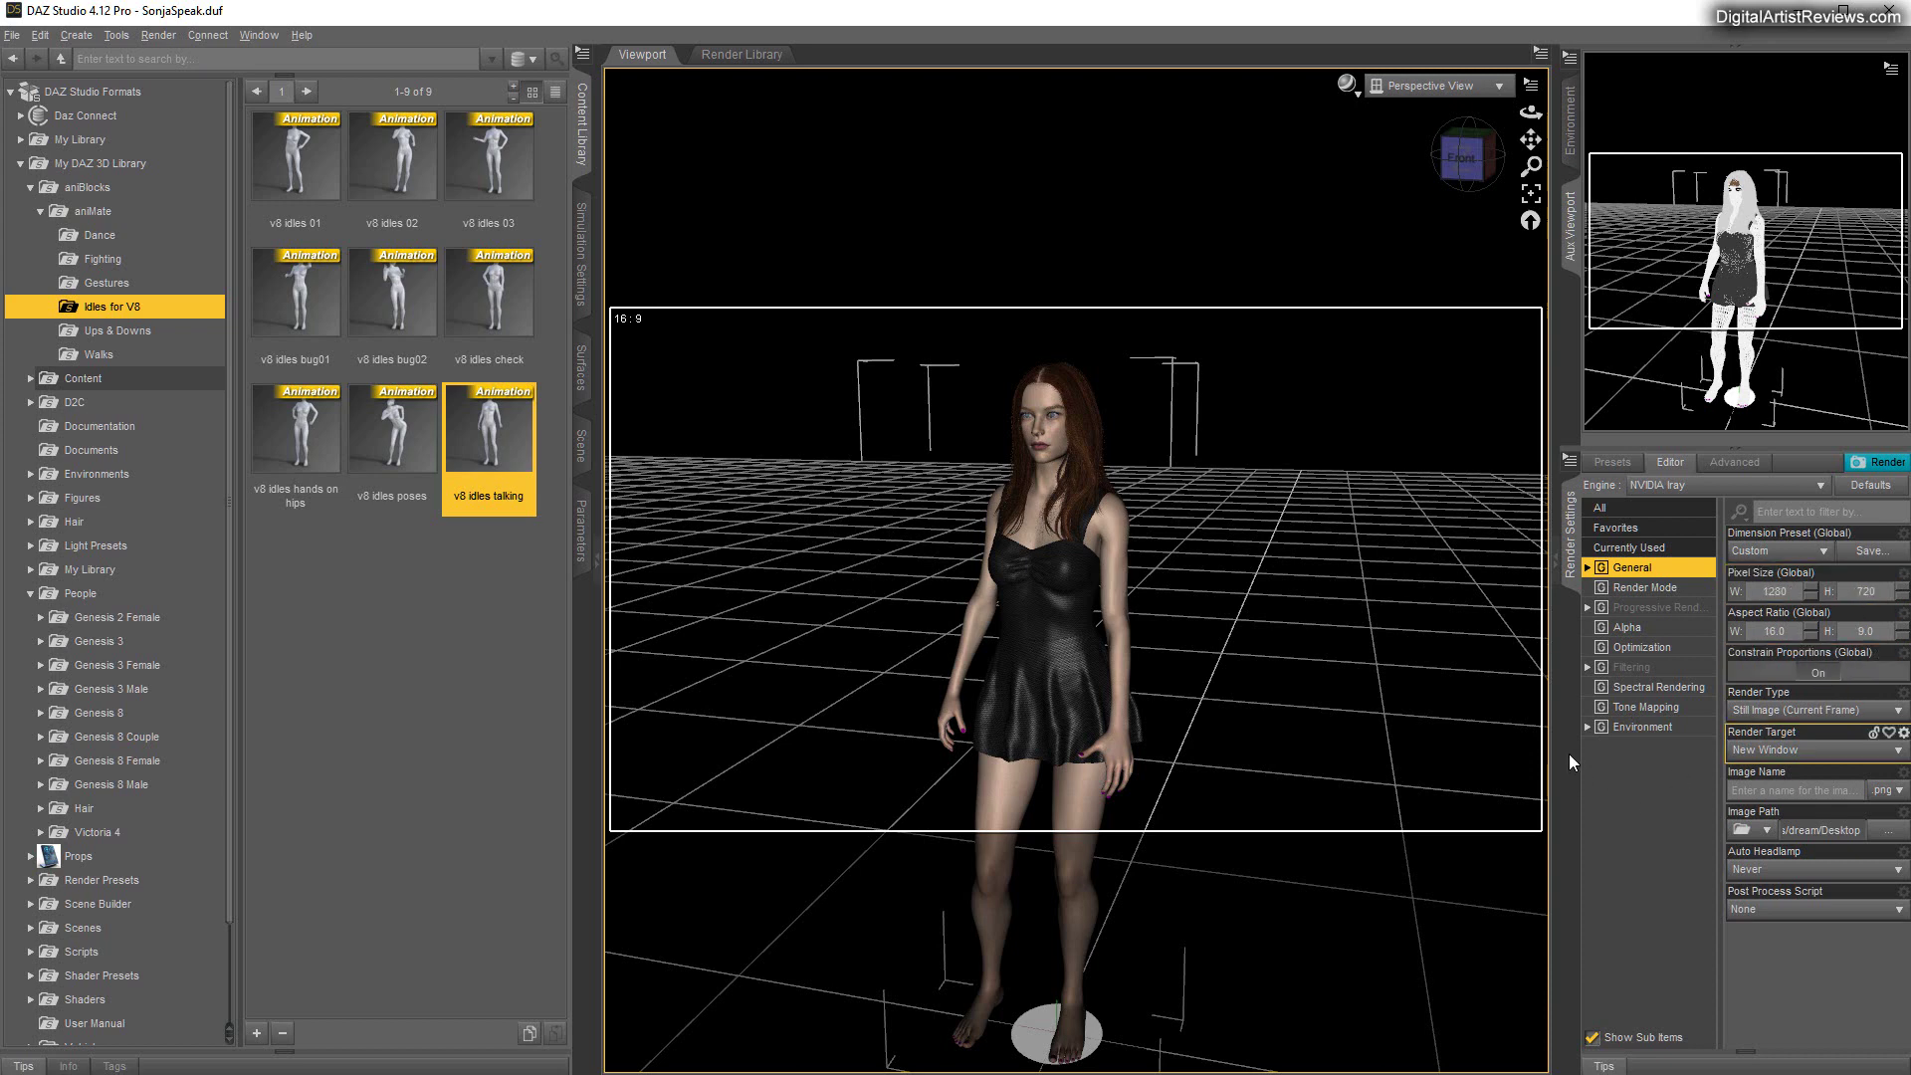
# Step: Limit the progressive rendering to 200 max samples
pyautogui.click(1637, 667)
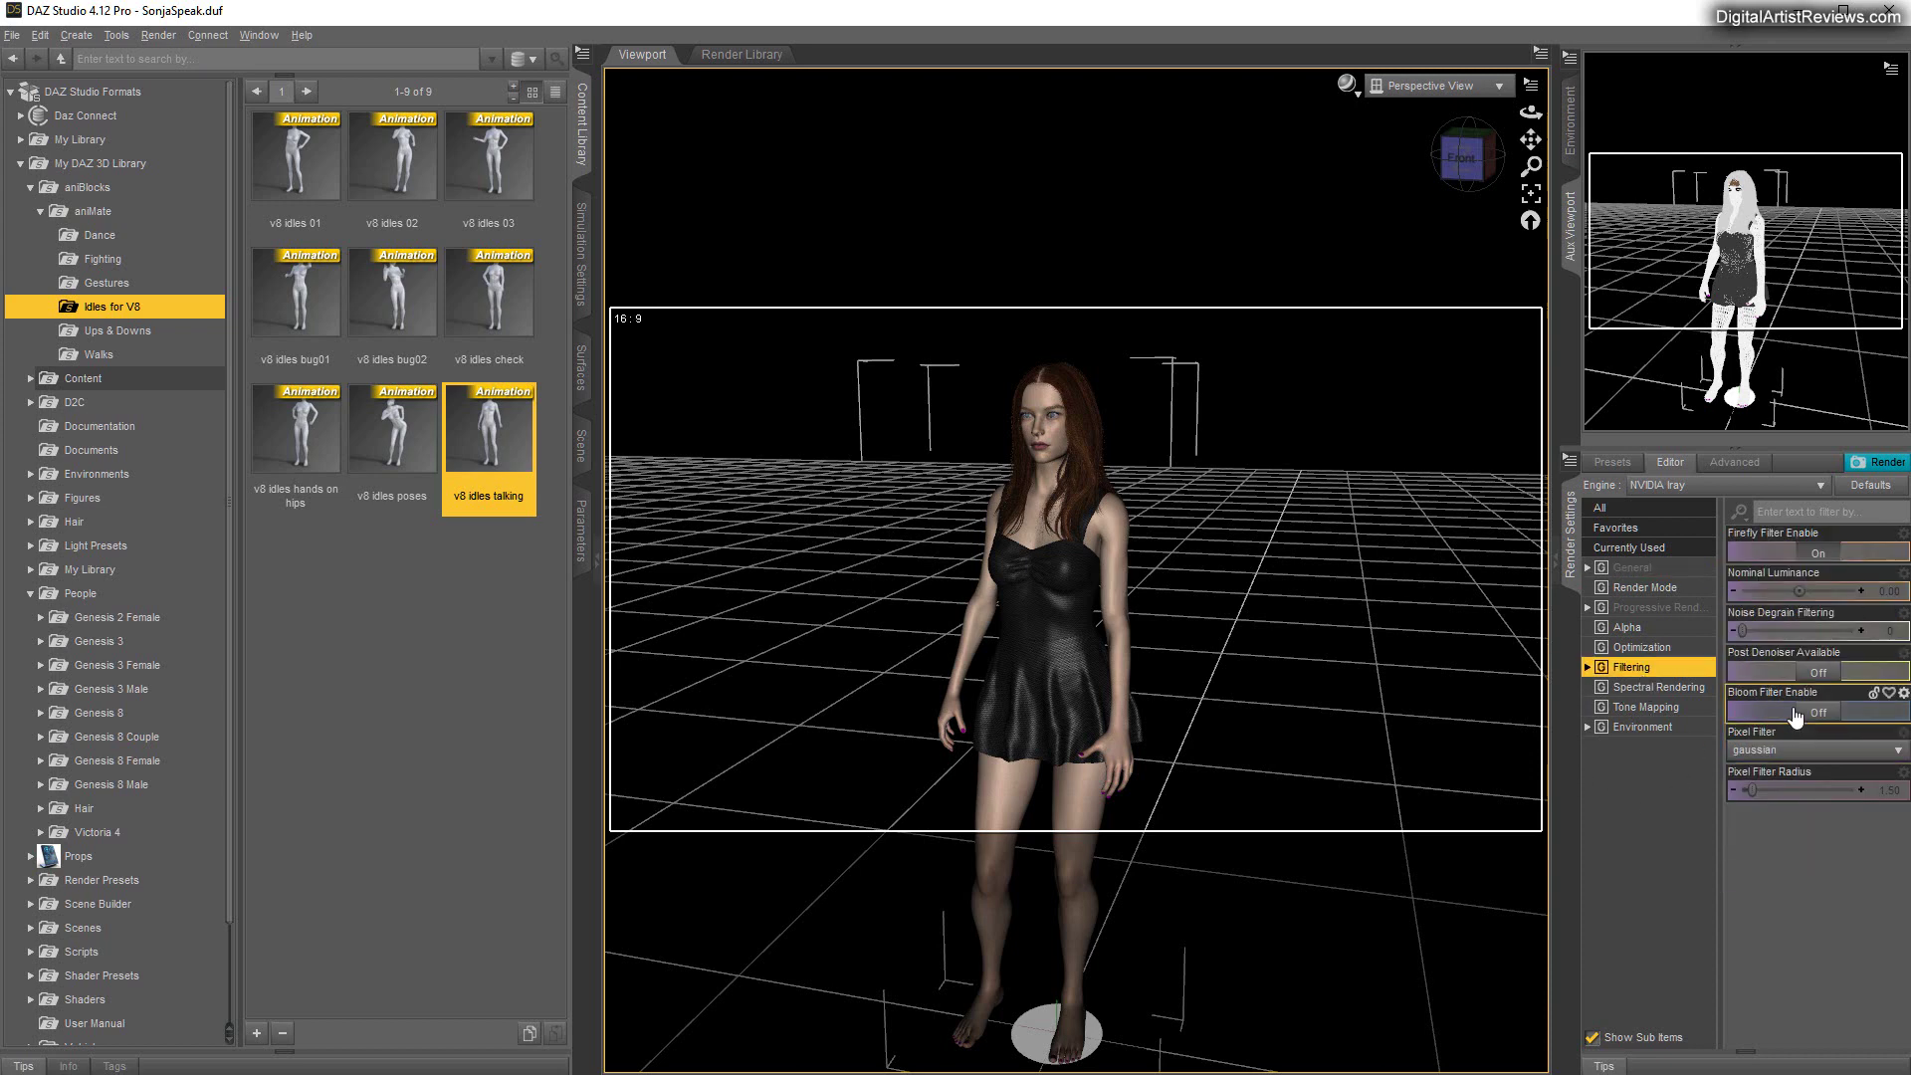
pyautogui.click(1642, 607)
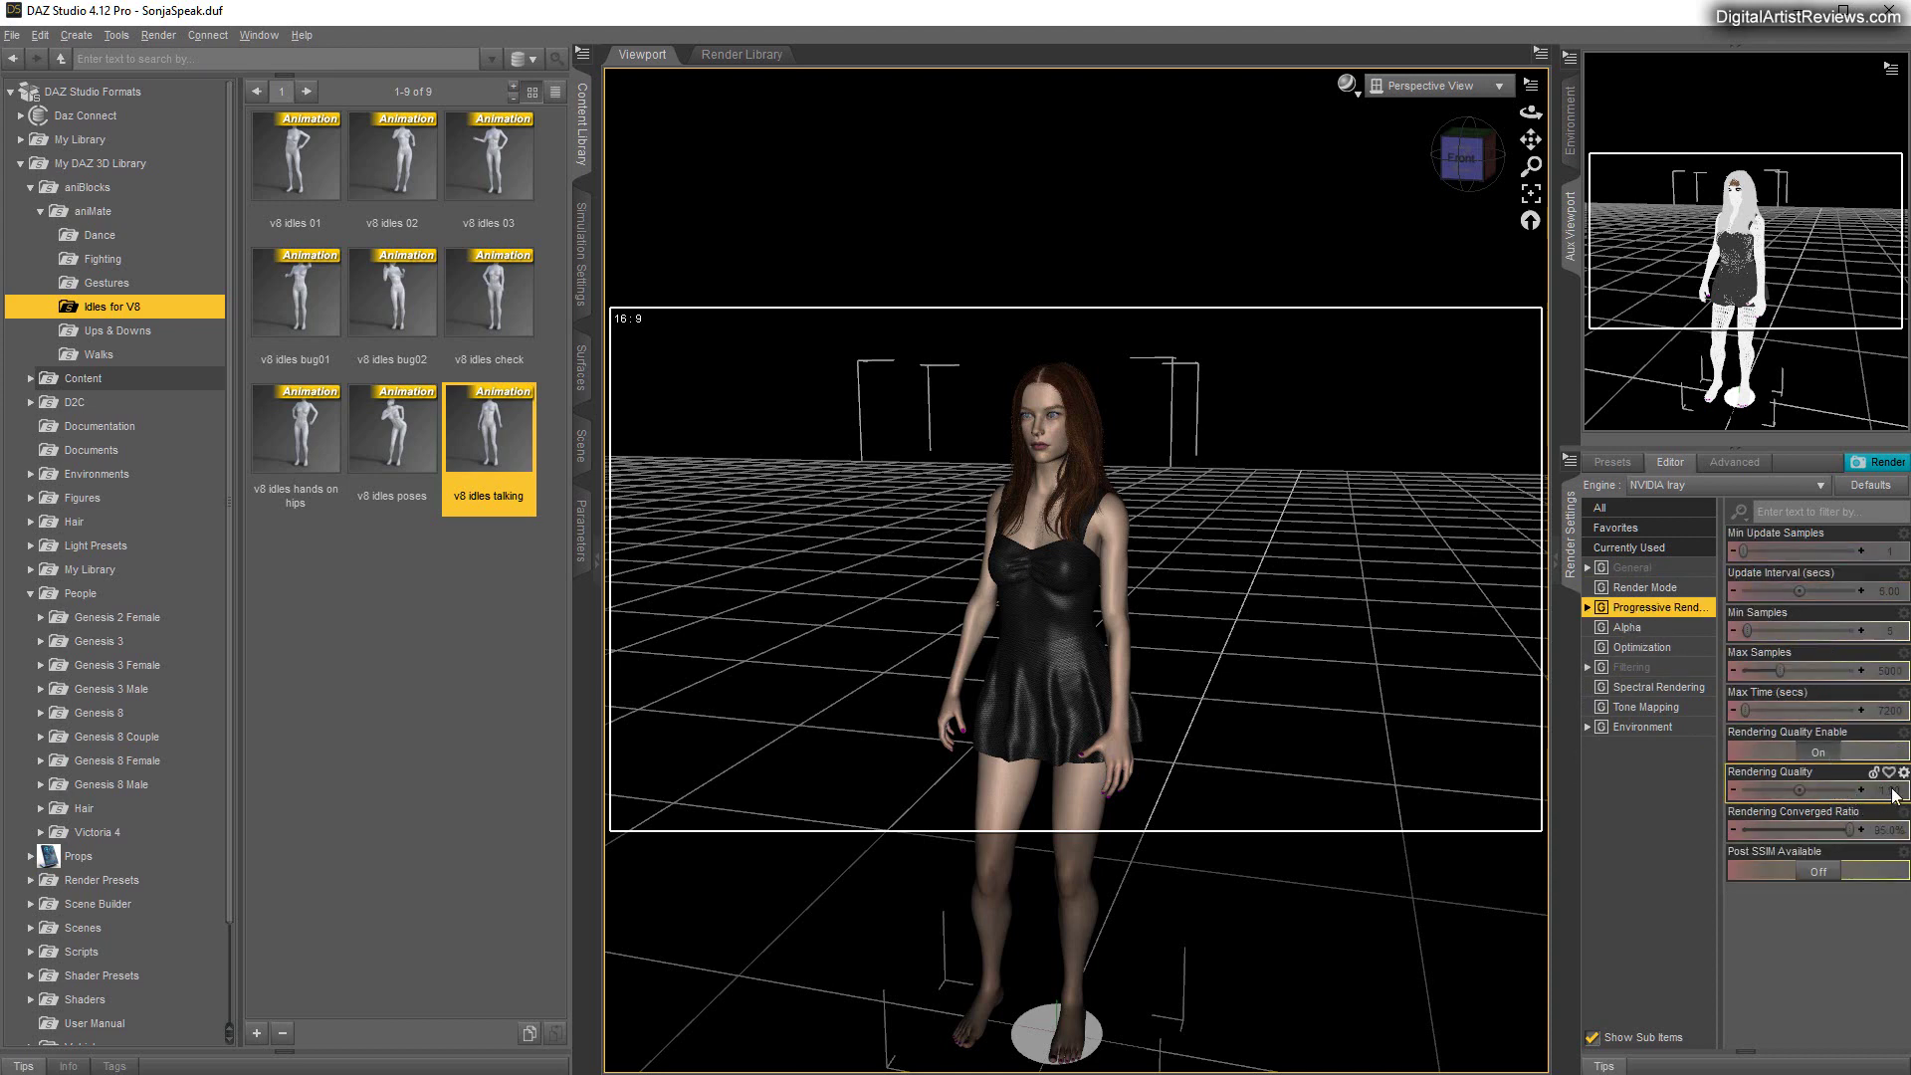
pyautogui.doubleClick(1886, 791)
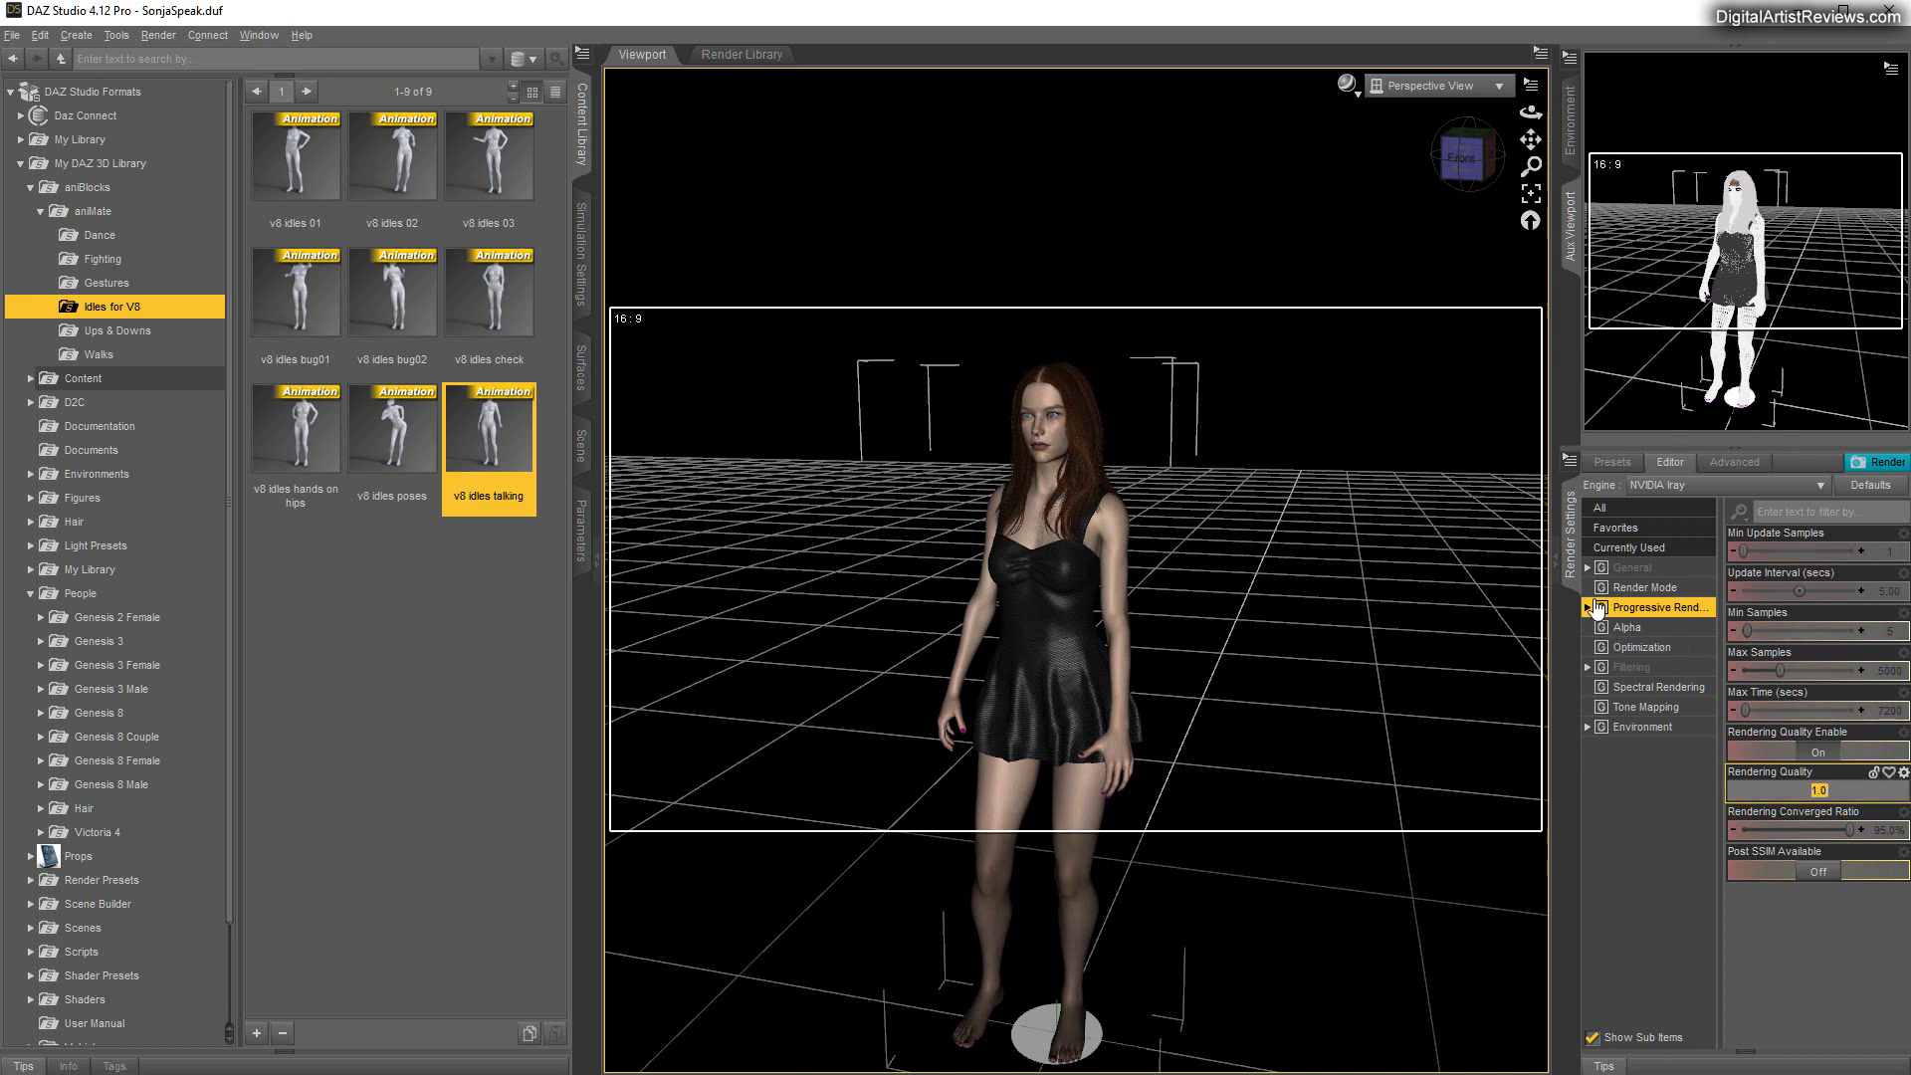
pyautogui.doubleClick(1877, 671)
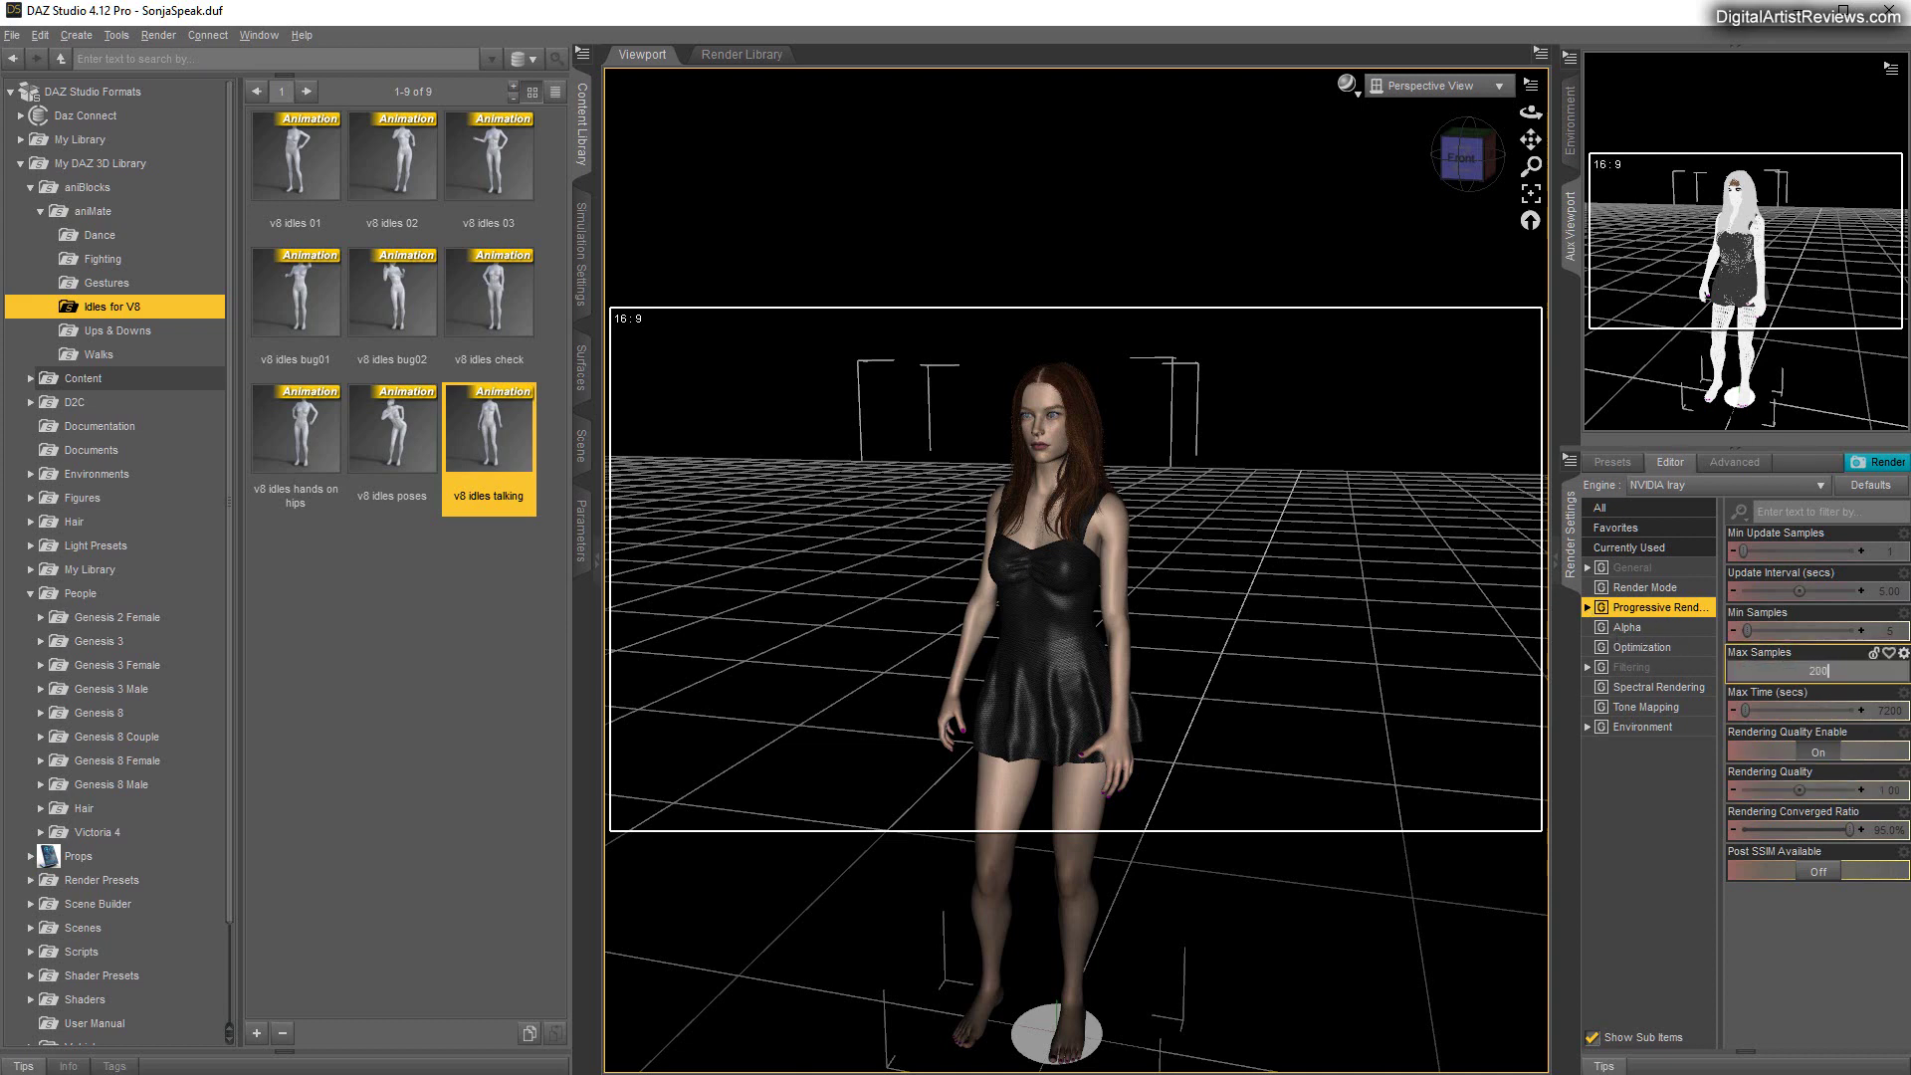
pyautogui.write('200')
pyautogui.press('Return')
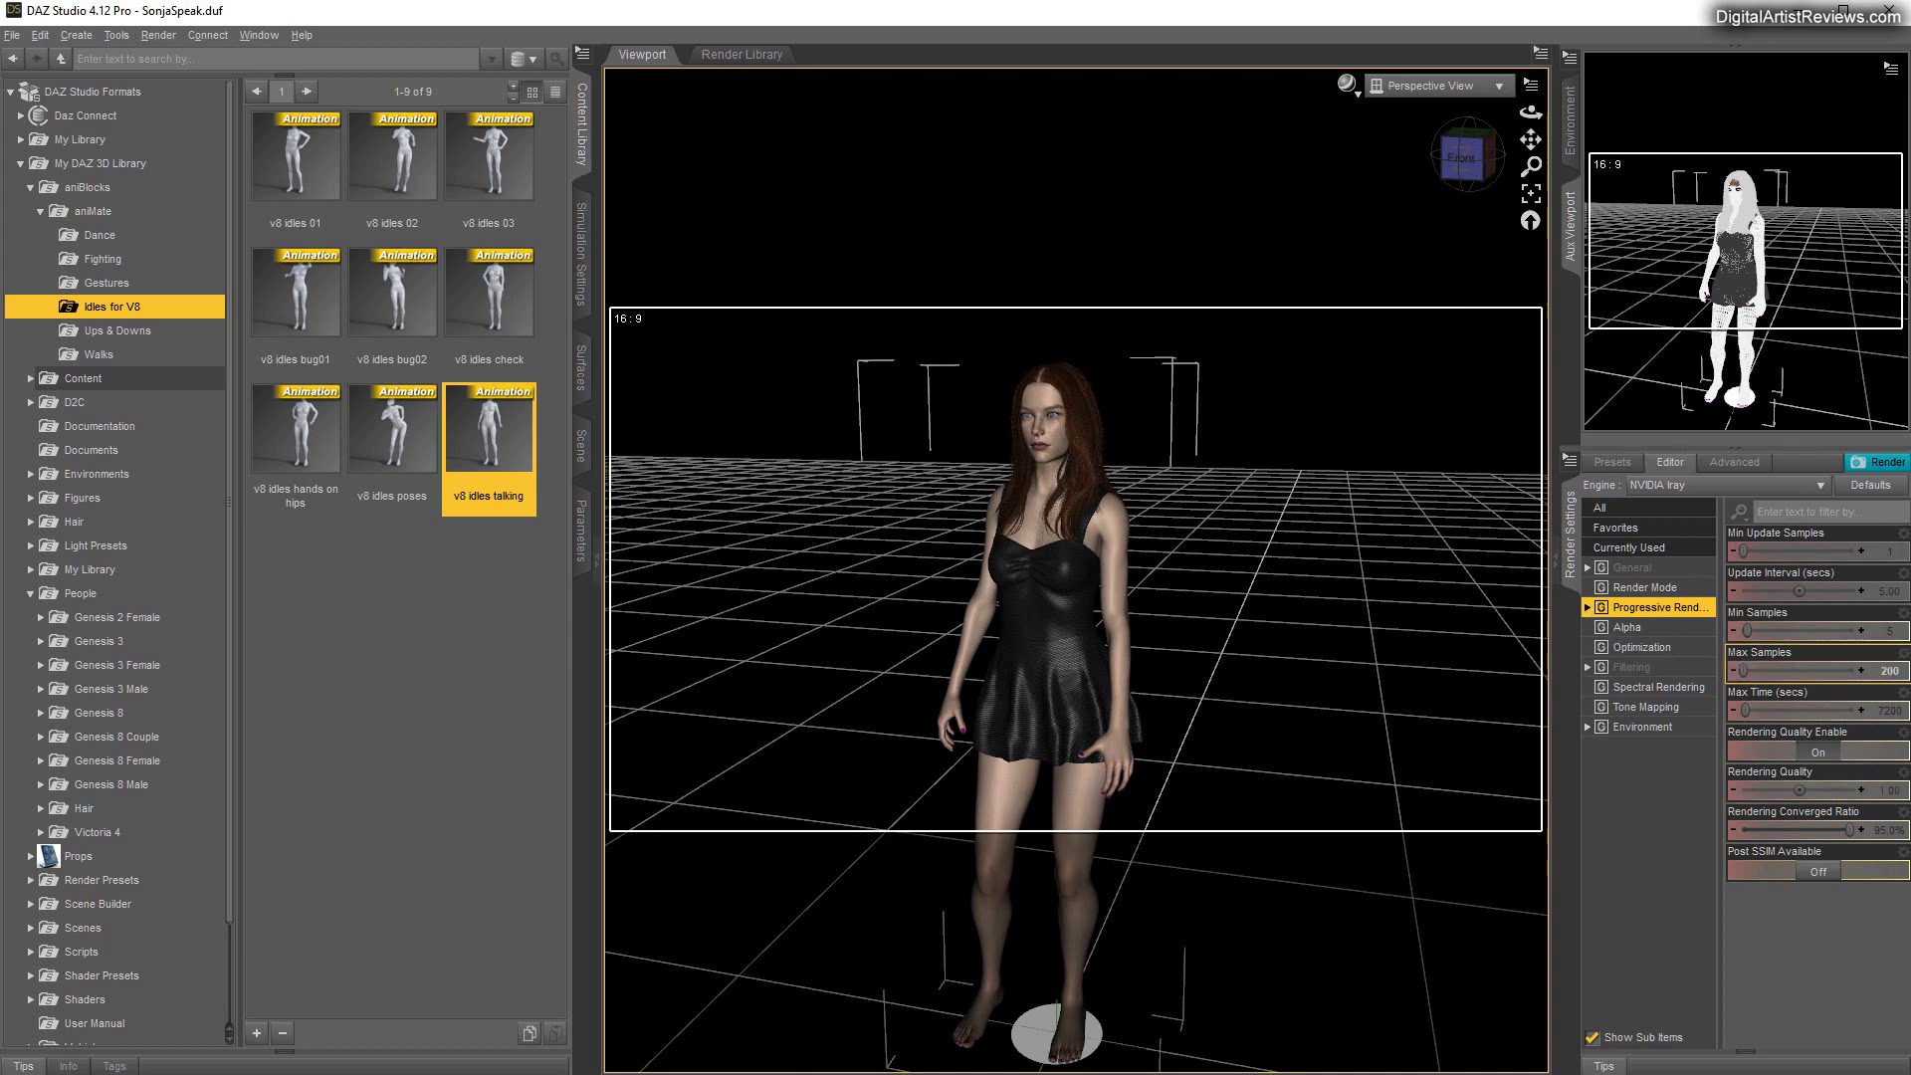
# Step: Set the render type to Image Series with range 0 to 50, series base Talk and the Desktop Sound folder as path
pyautogui.click(1637, 567)
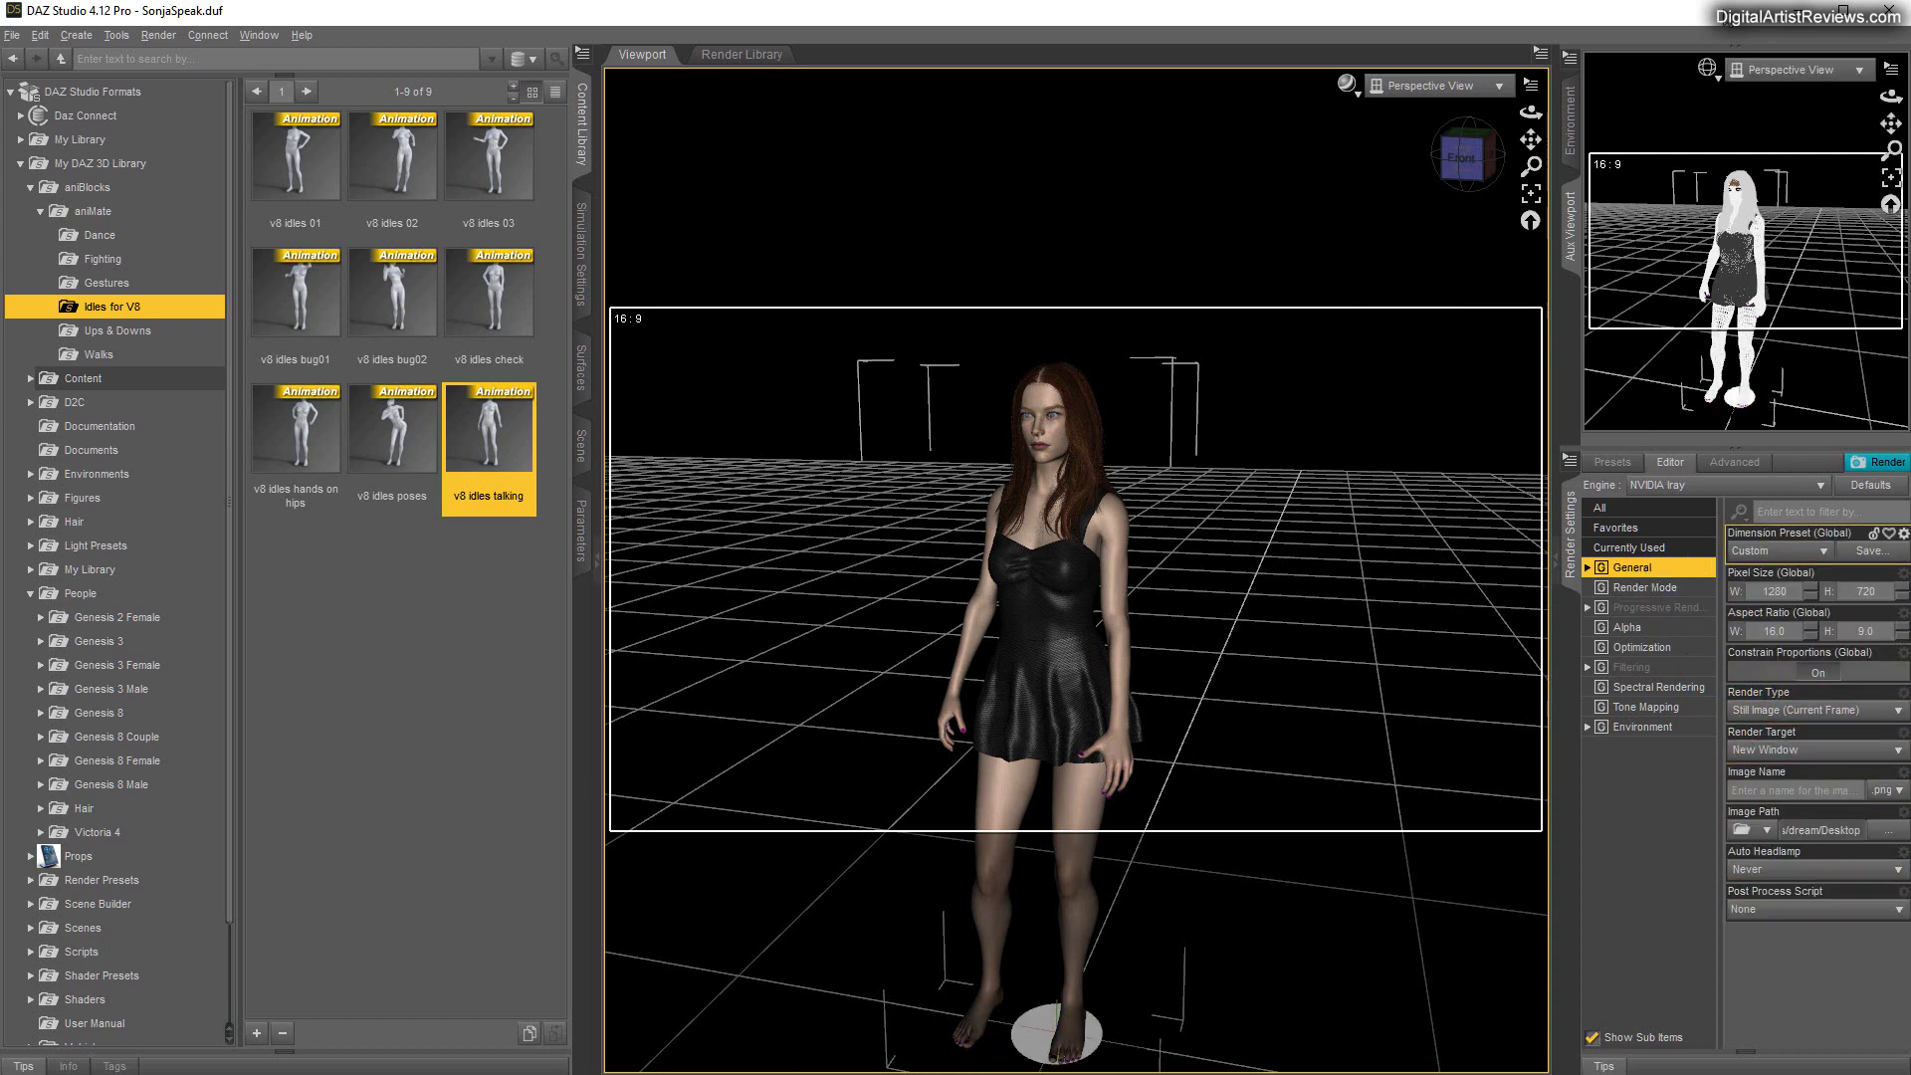
pyautogui.click(1786, 710)
pyautogui.click(1764, 752)
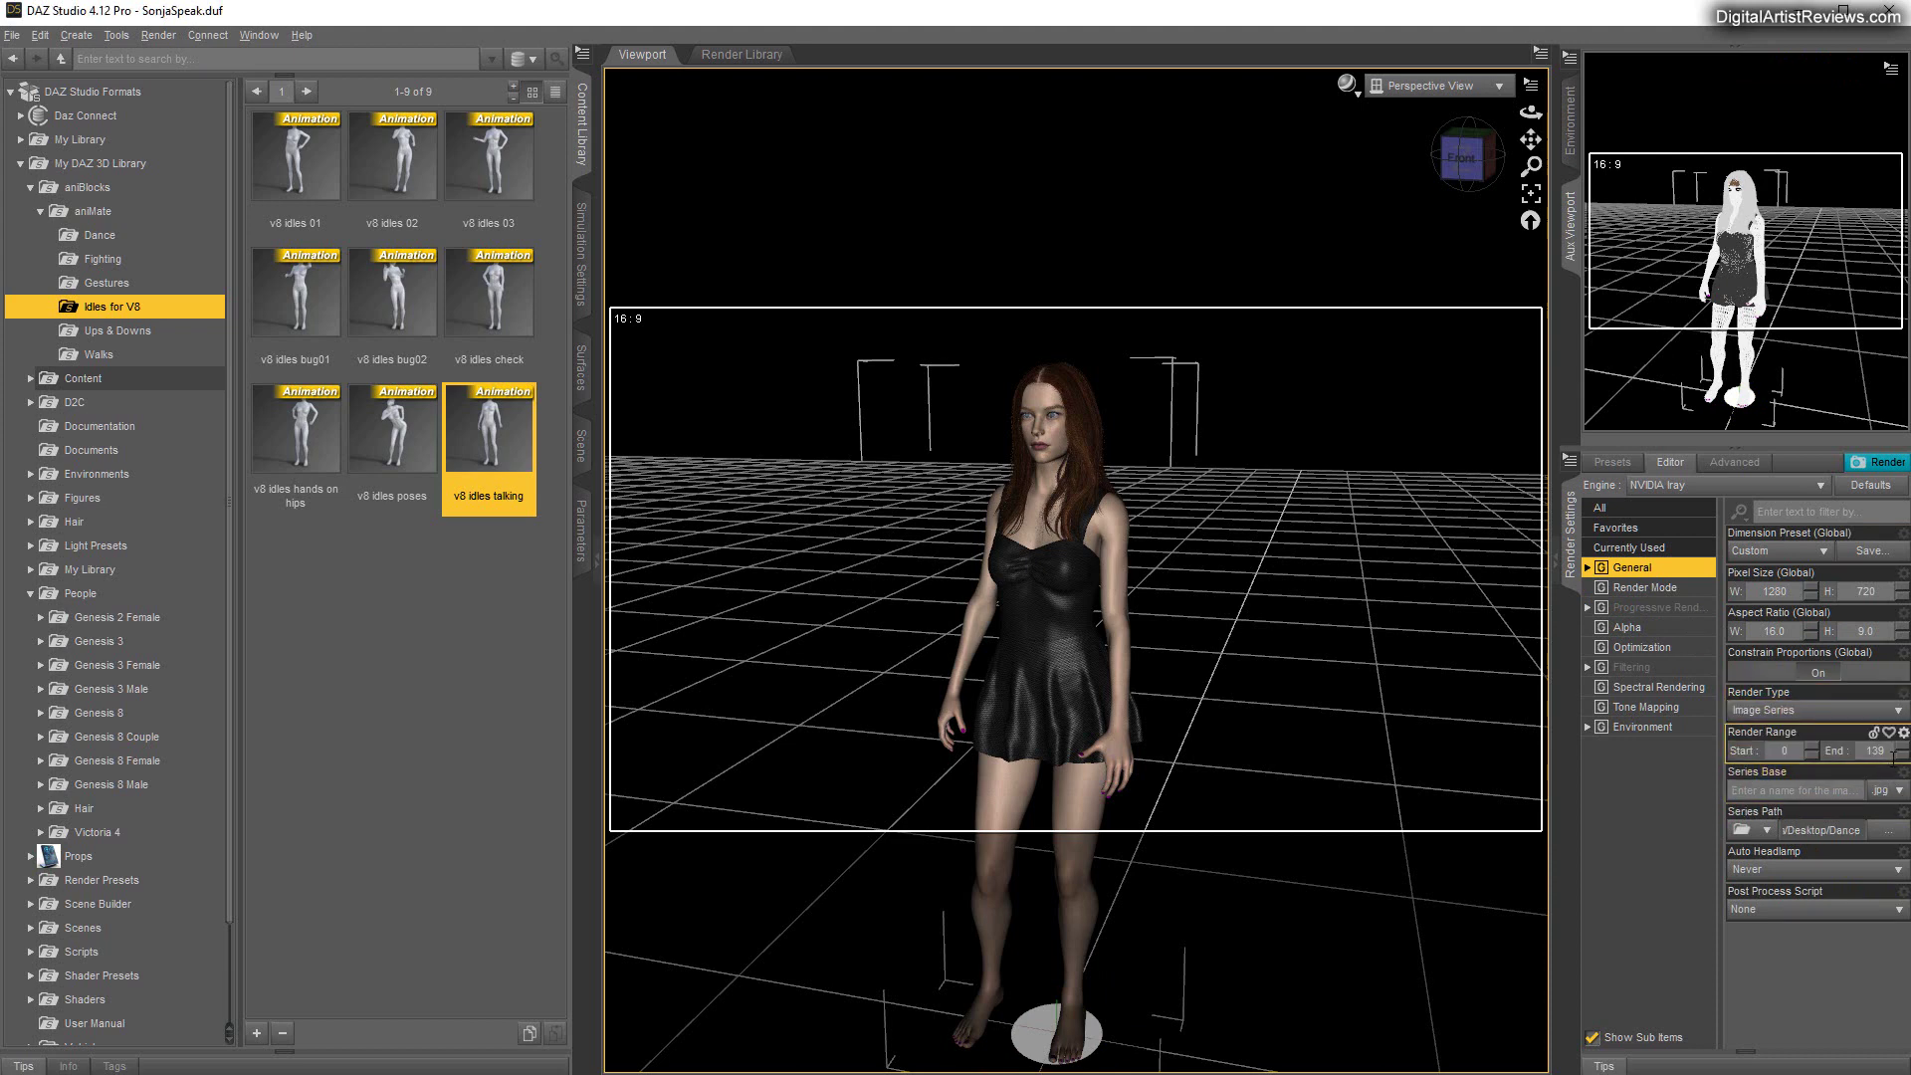
pyautogui.press('Return')
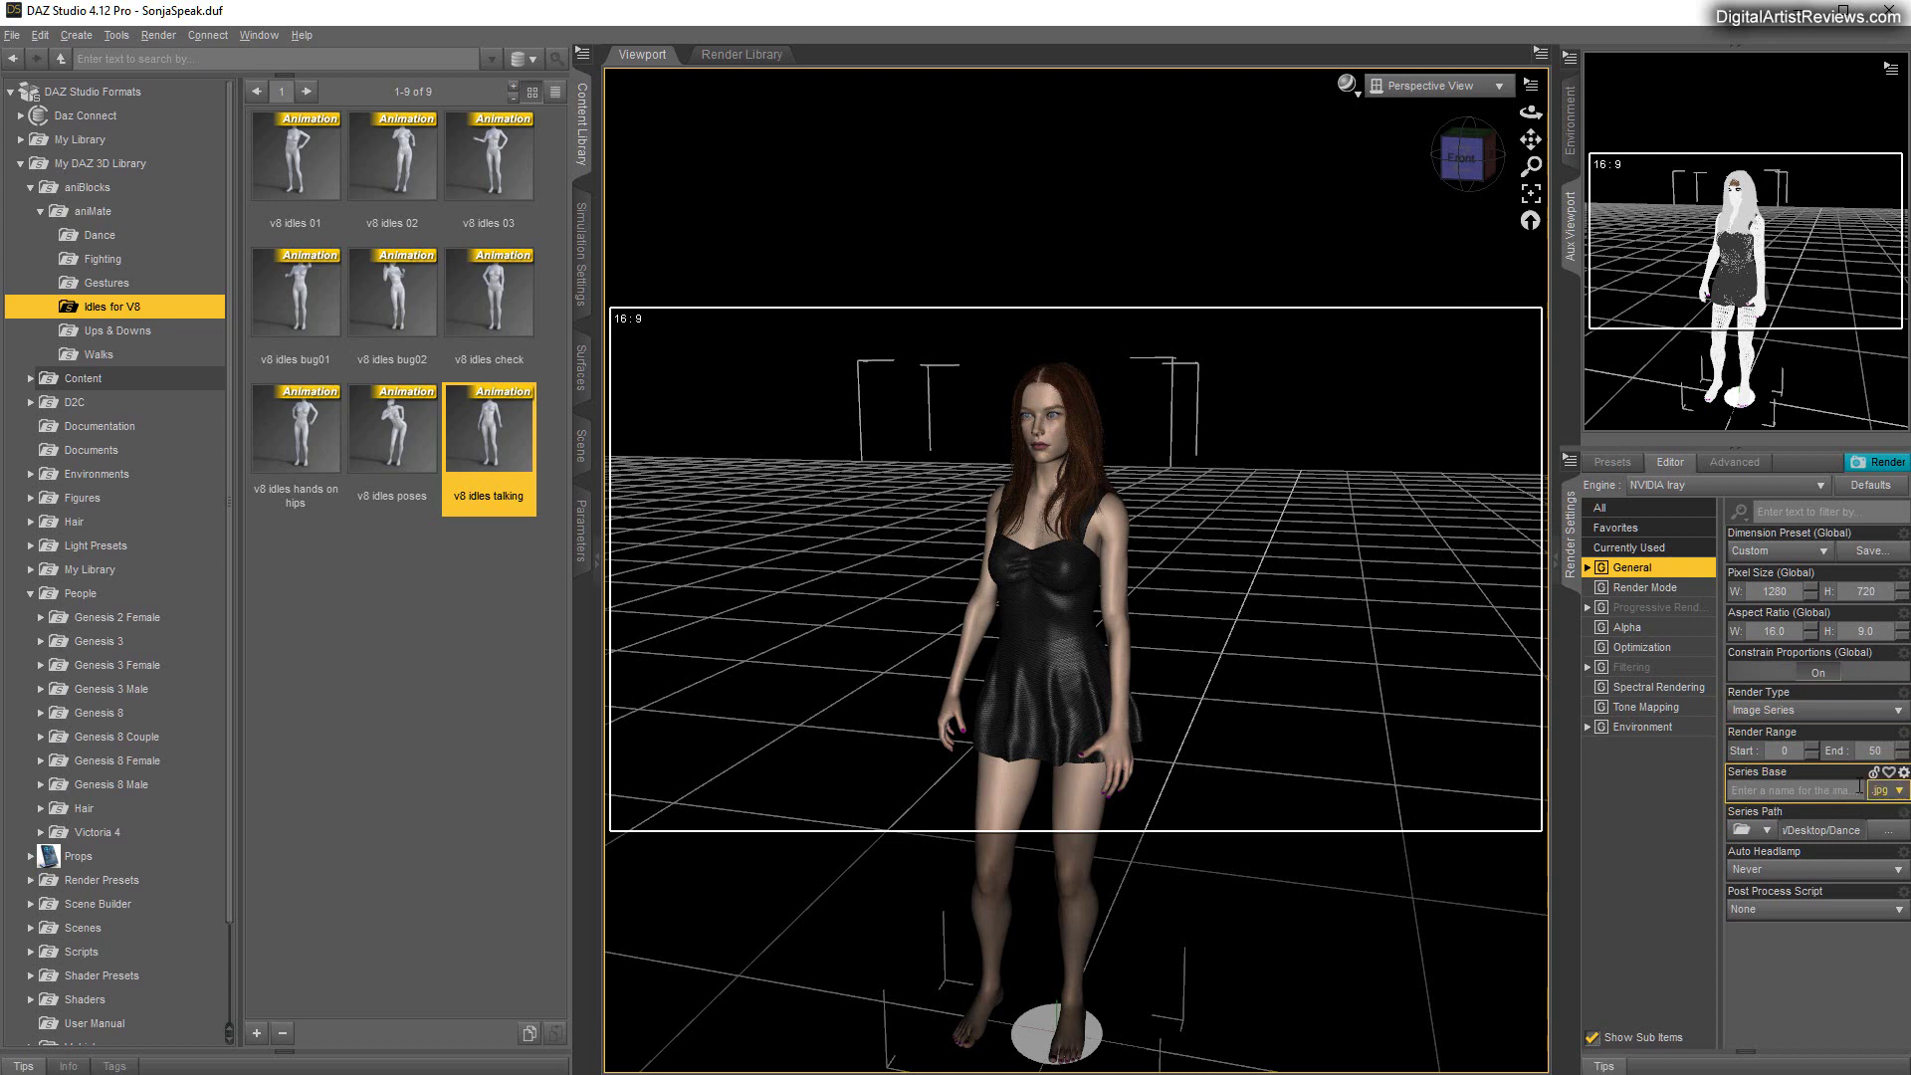
pyautogui.click(1769, 791)
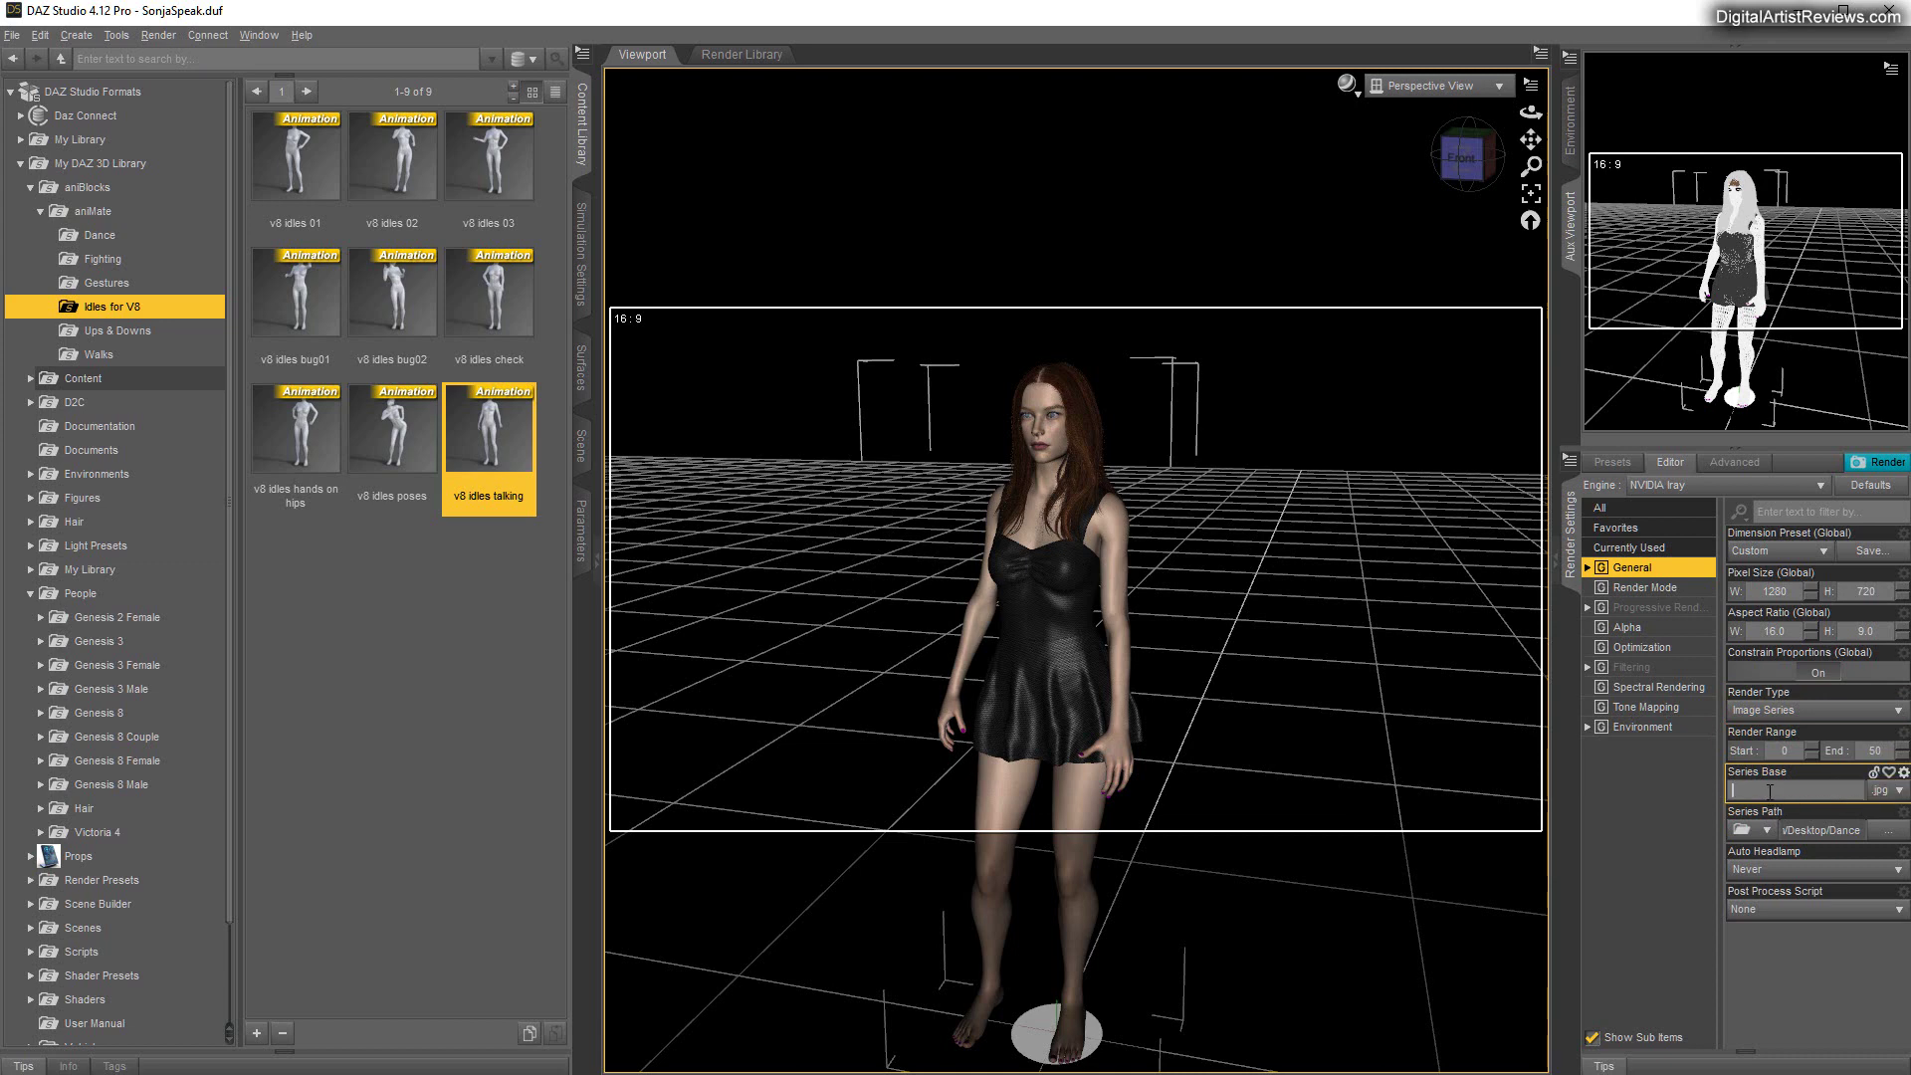
pyautogui.click(1886, 832)
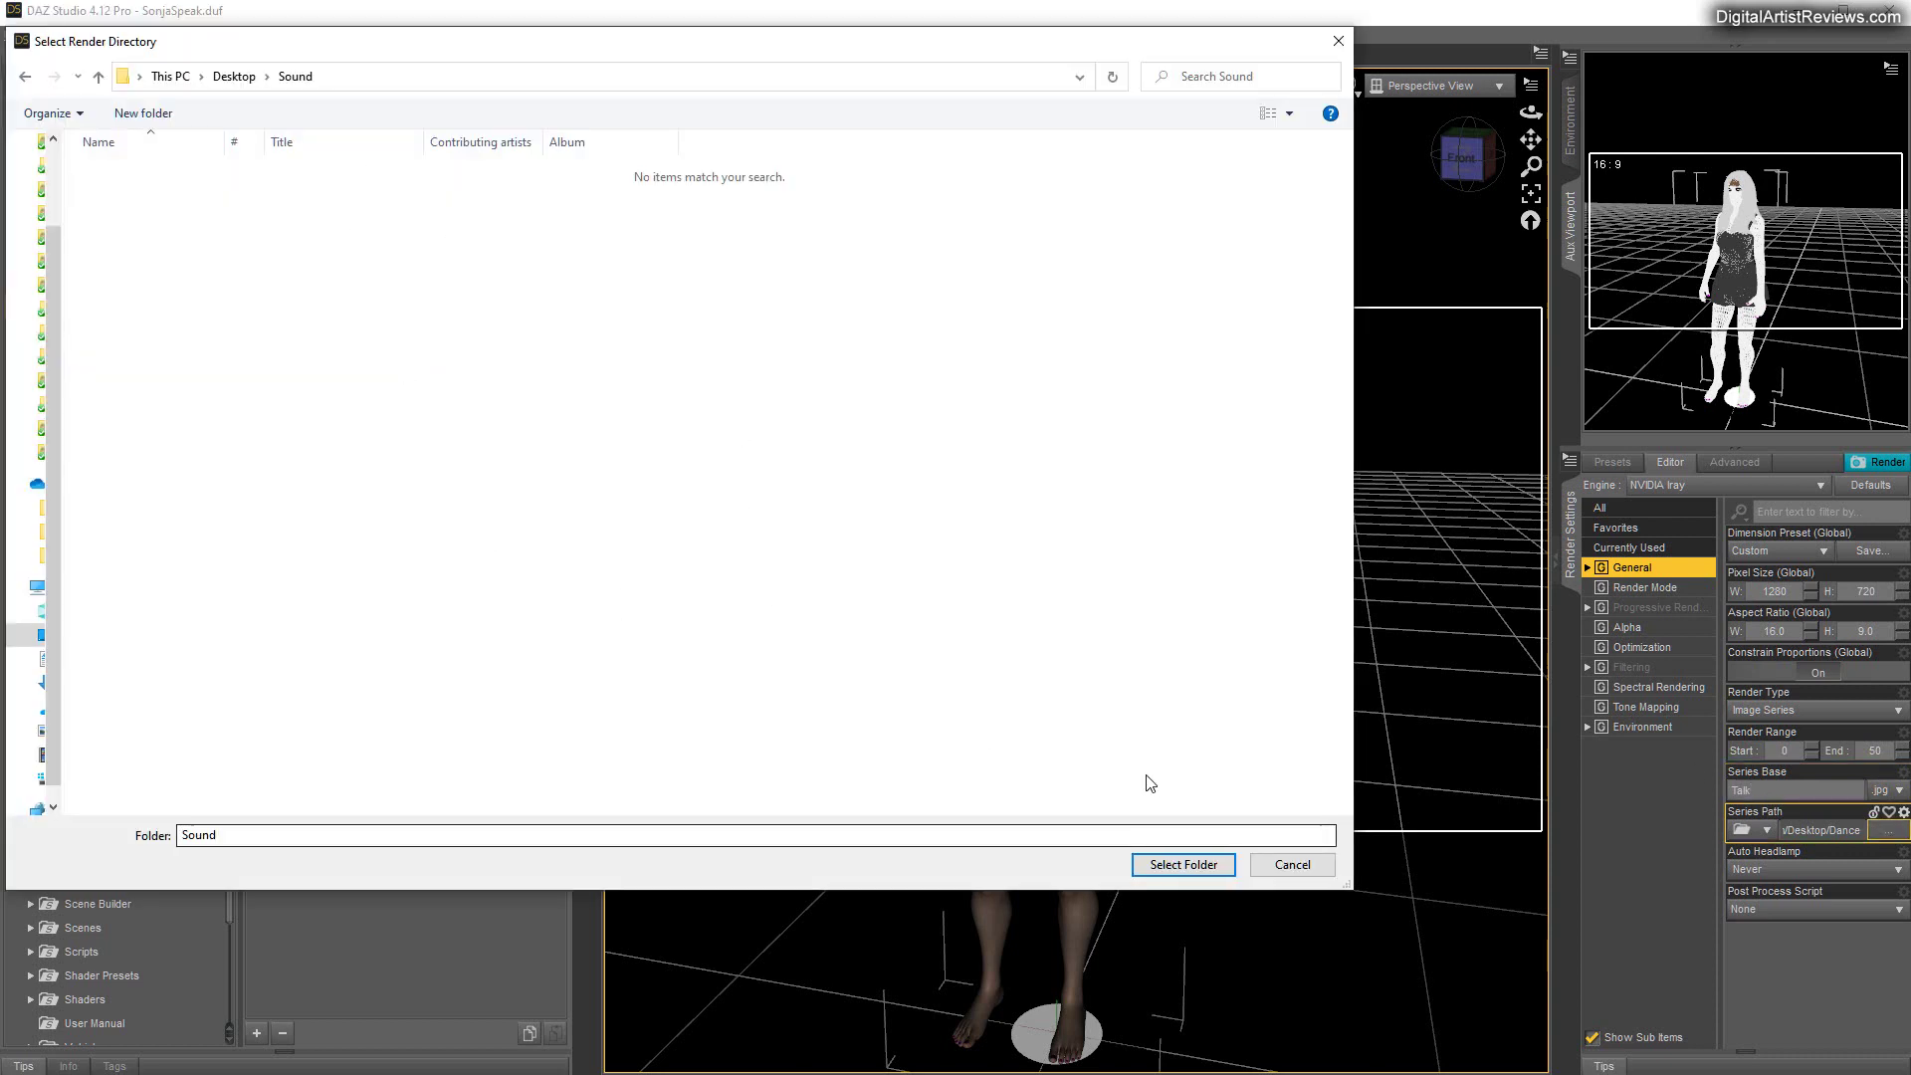
pyautogui.click(1169, 865)
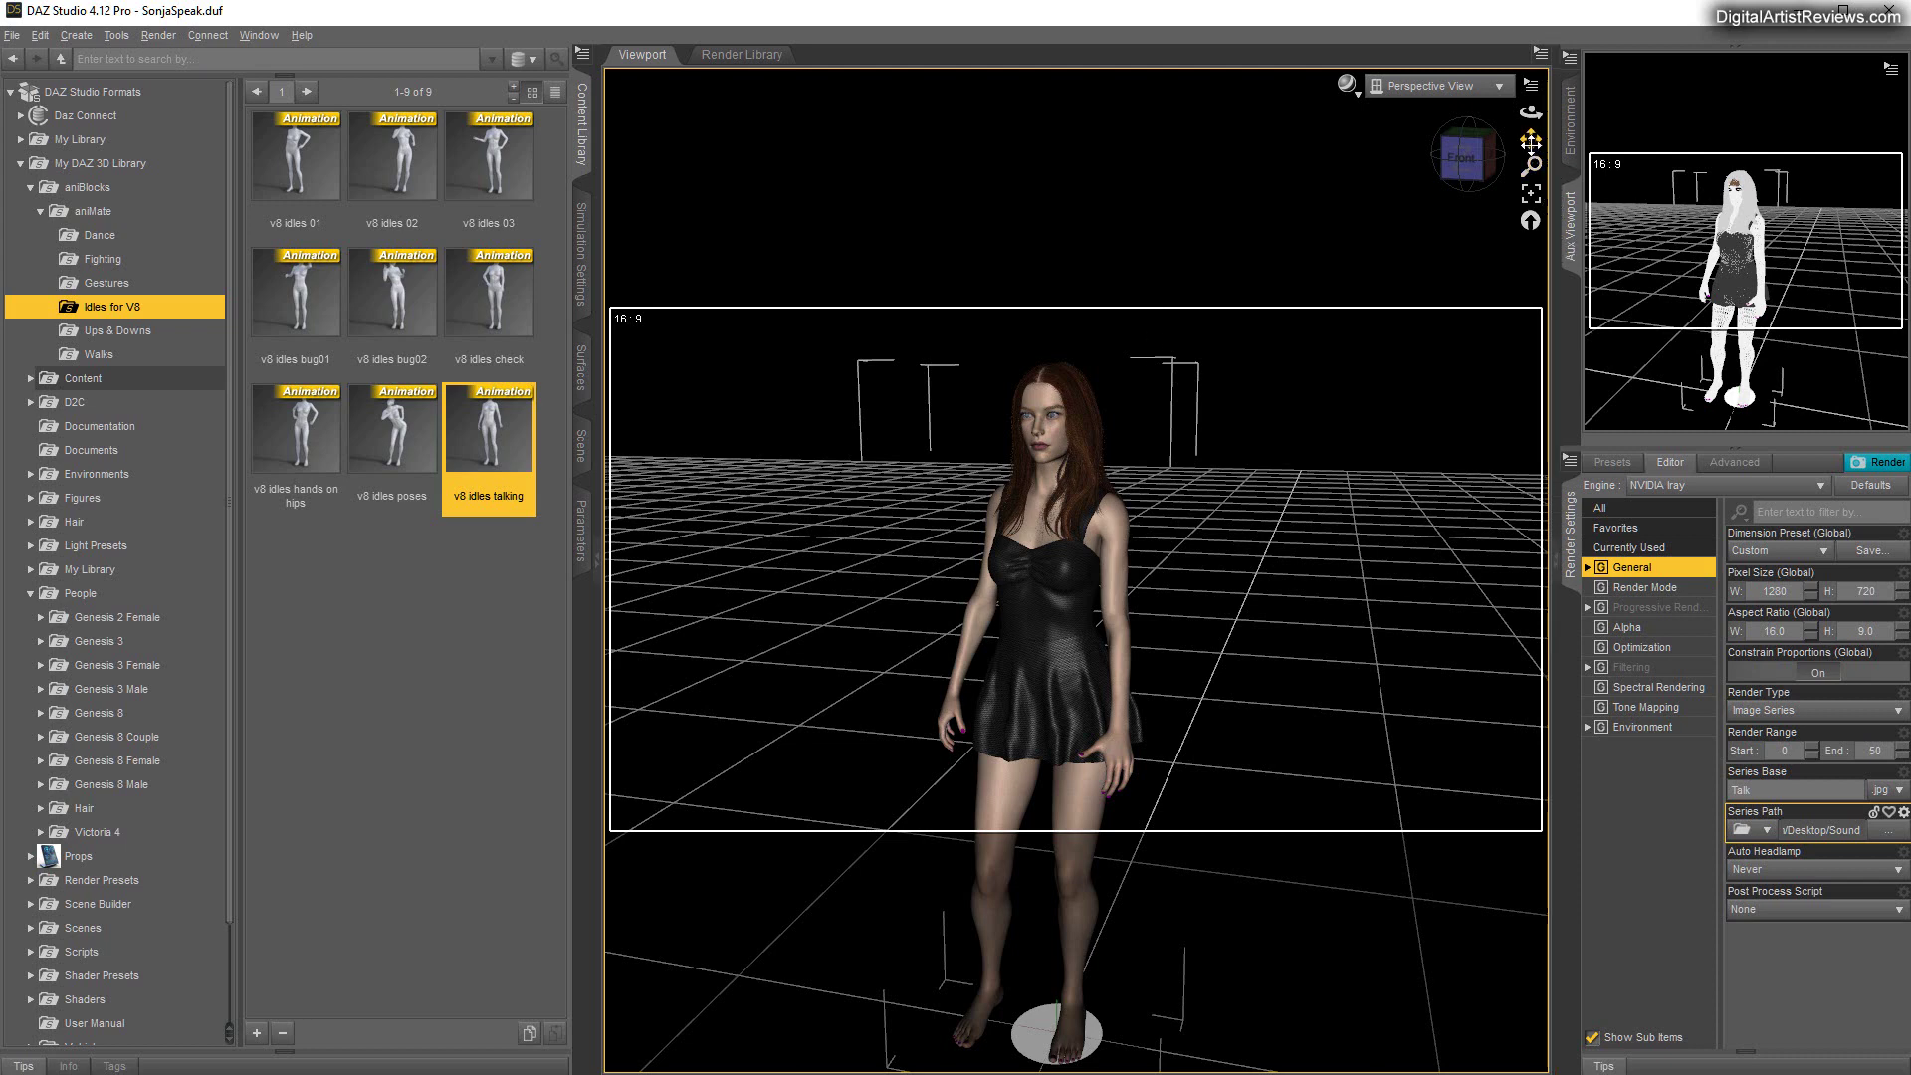
# Step: Reframe the figure right of centre in the render frame and turn on Draw Dome for the environment
pyautogui.moveTo(1531, 139)
pyautogui.mouseDown()
pyautogui.moveTo(1570, 139)
pyautogui.moveTo(1555, 139)
pyautogui.mouseUp()
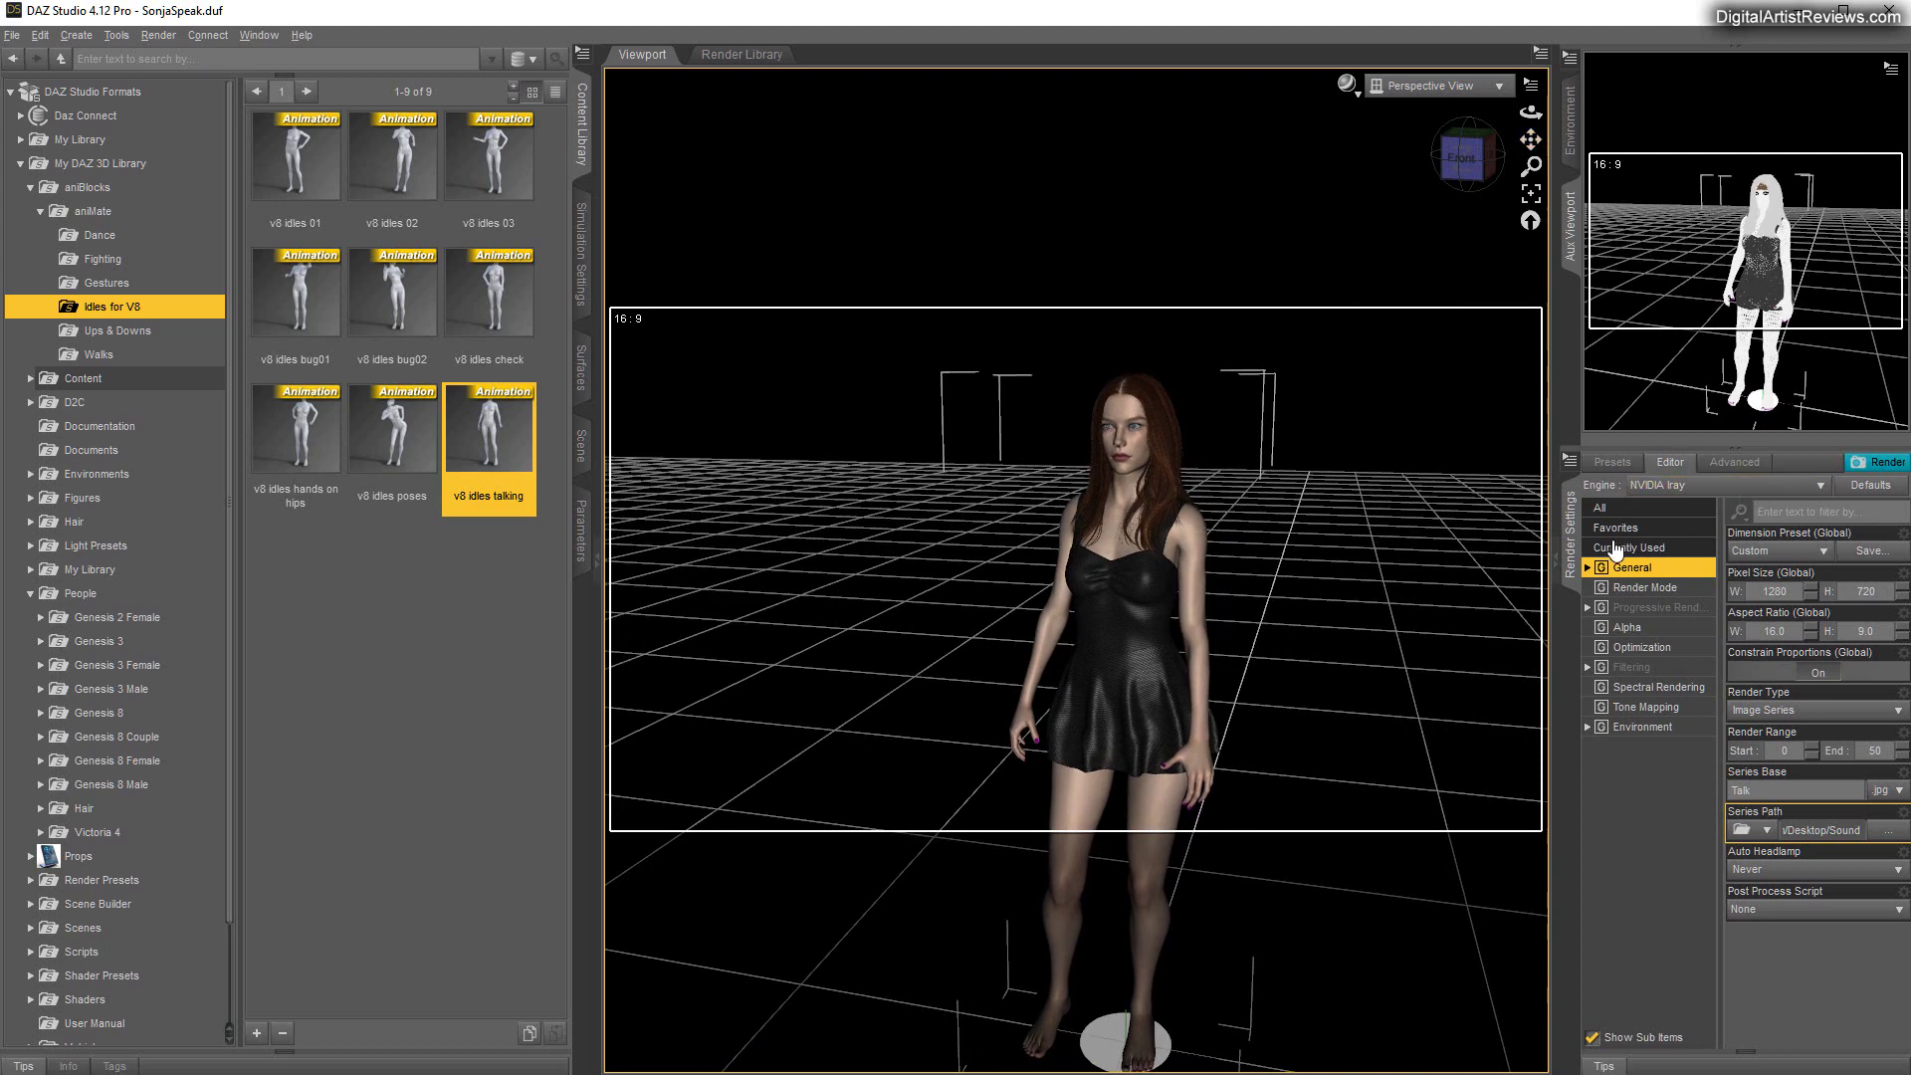
pyautogui.click(1632, 608)
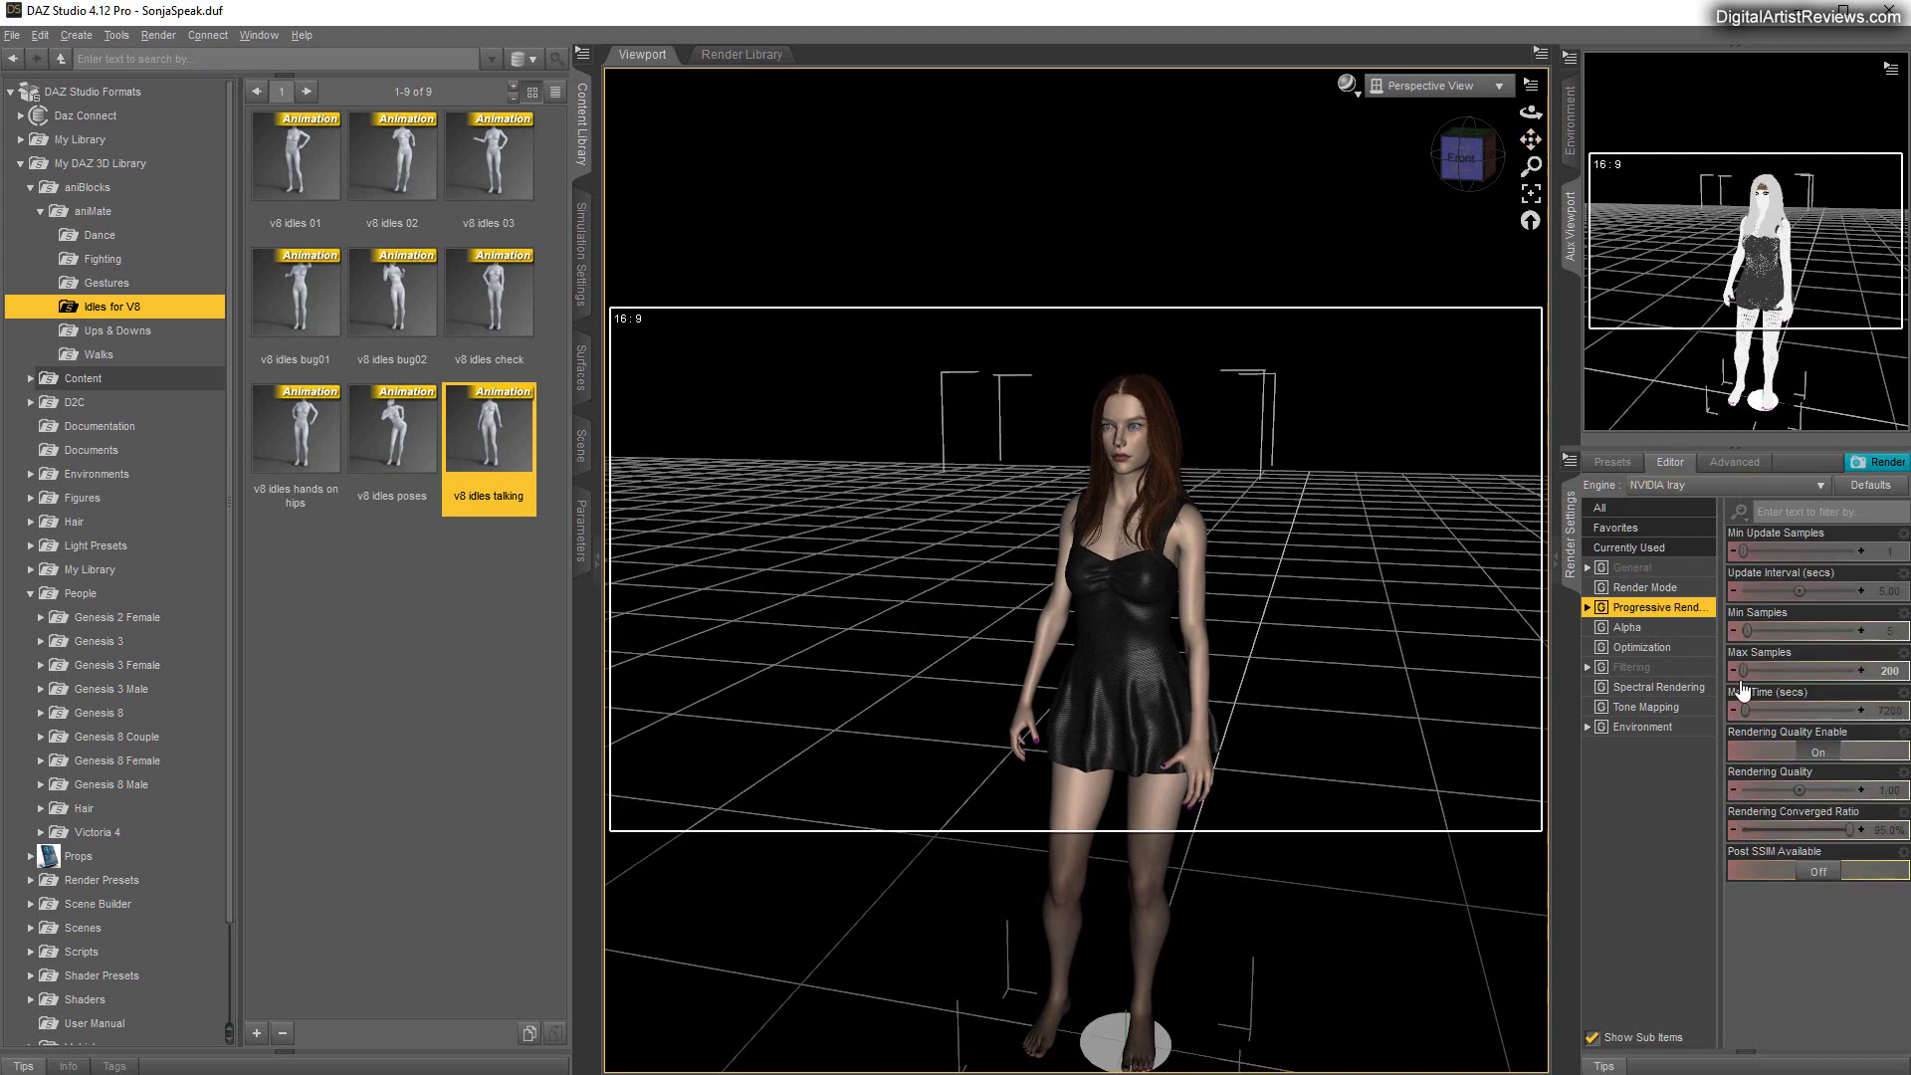
pyautogui.click(1632, 567)
pyautogui.click(1642, 726)
pyautogui.click(1806, 637)
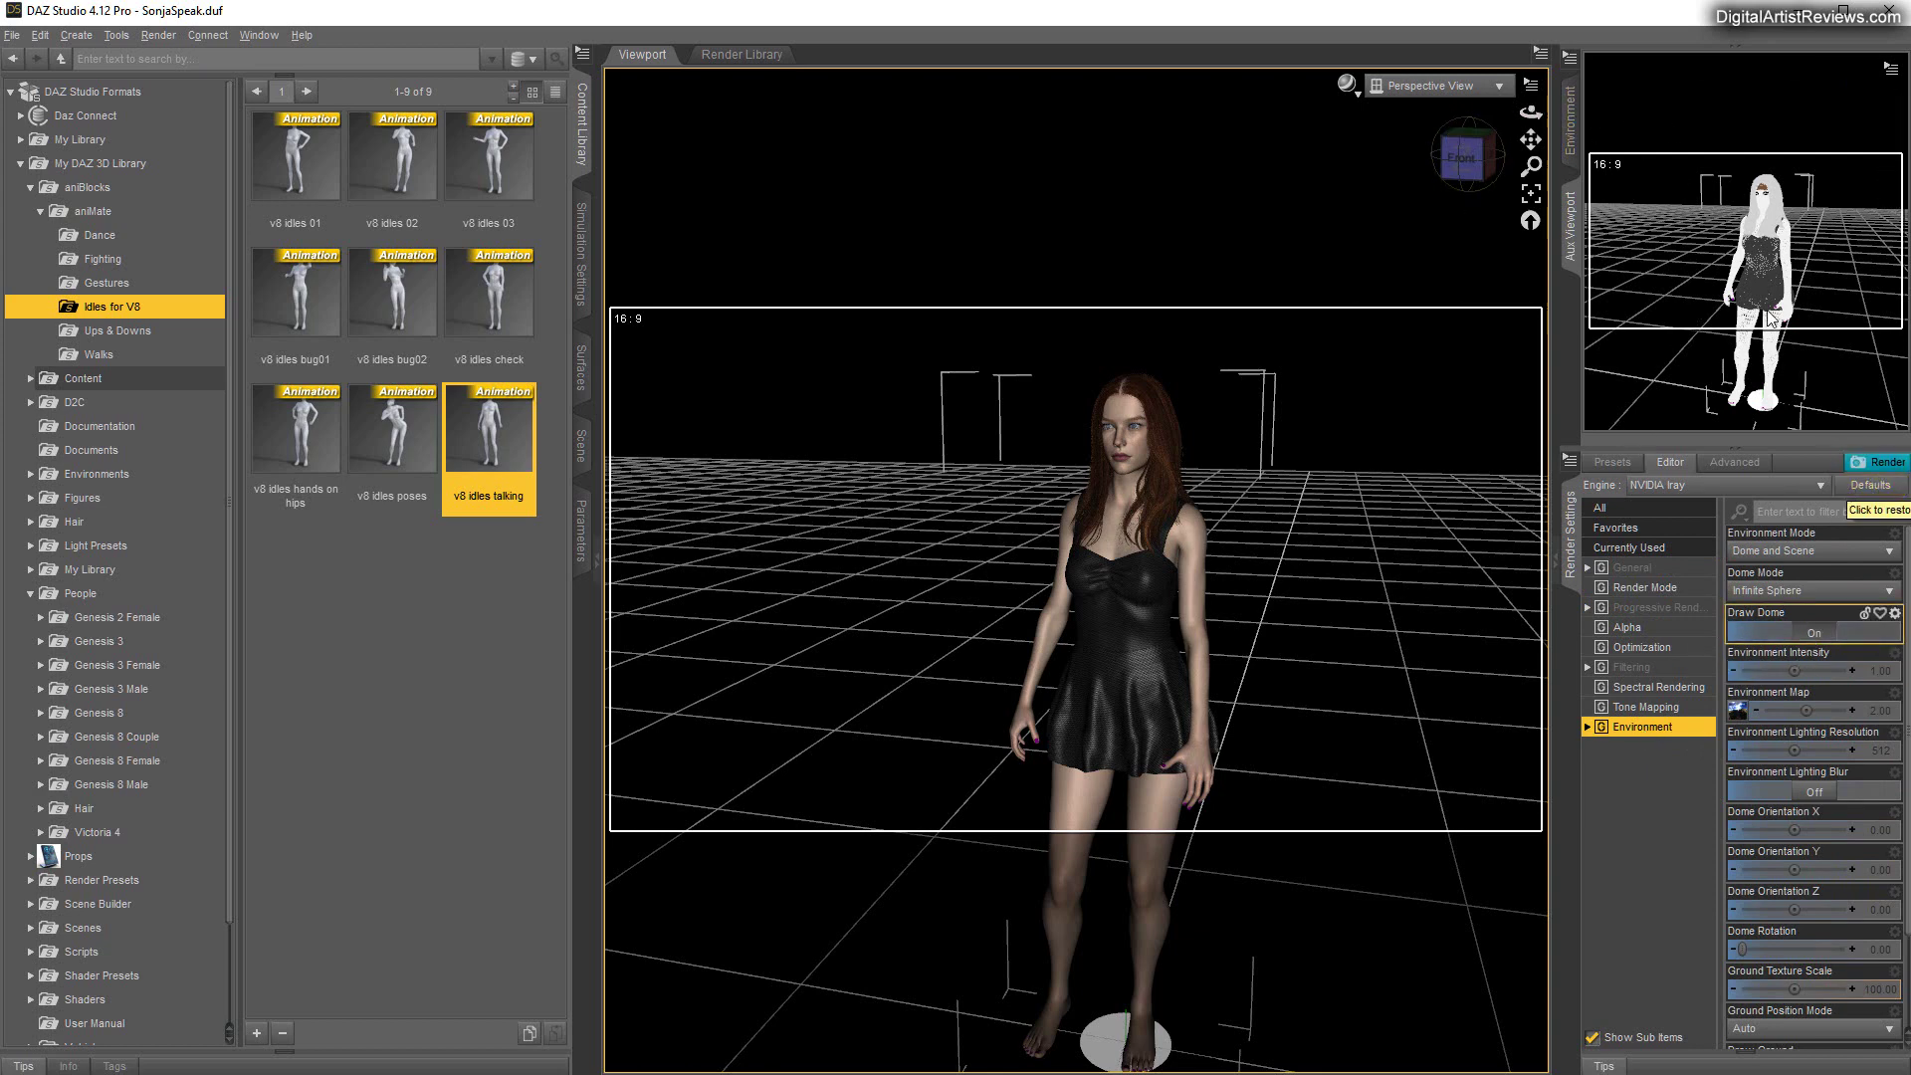
# Step: Start rendering the image series and check the first frame, Talk000, in the Sound folder while it renders
pyautogui.click(1861, 464)
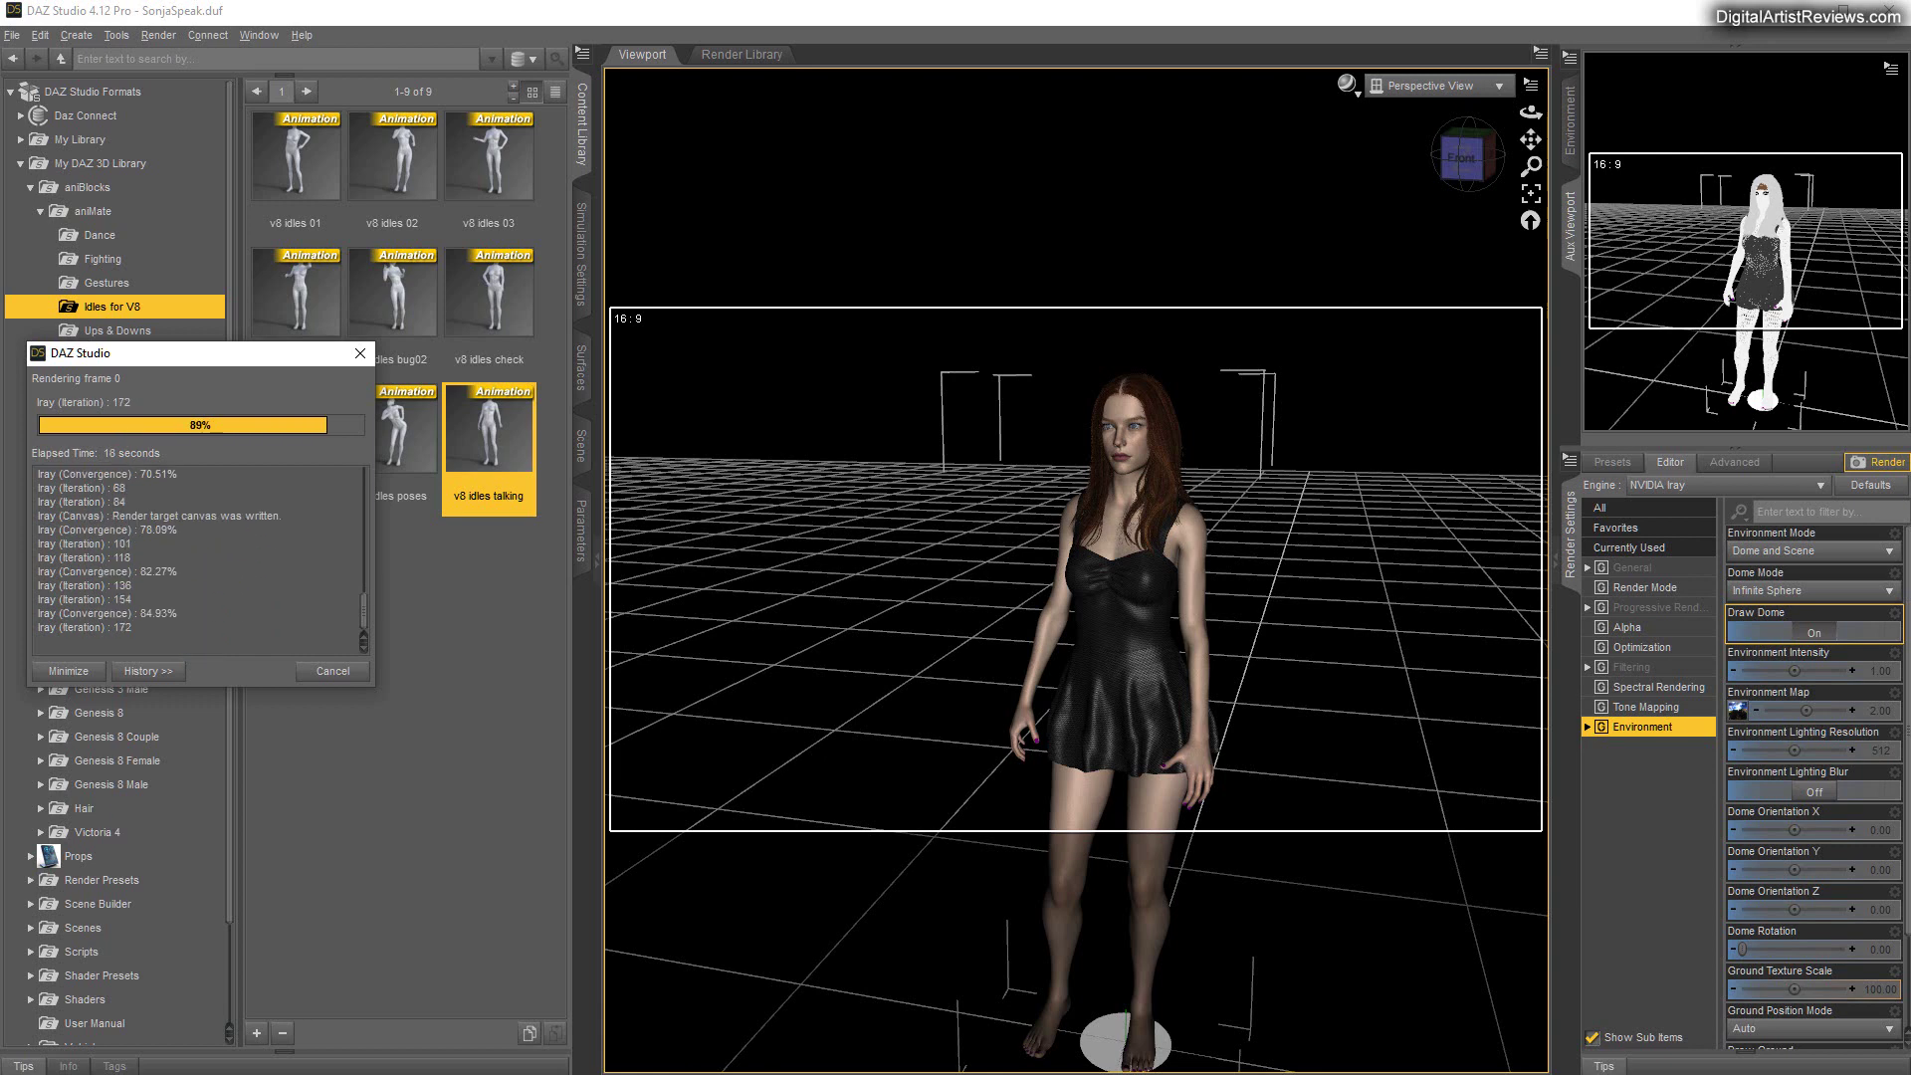
pyautogui.hotkey('alt', 'Tab')
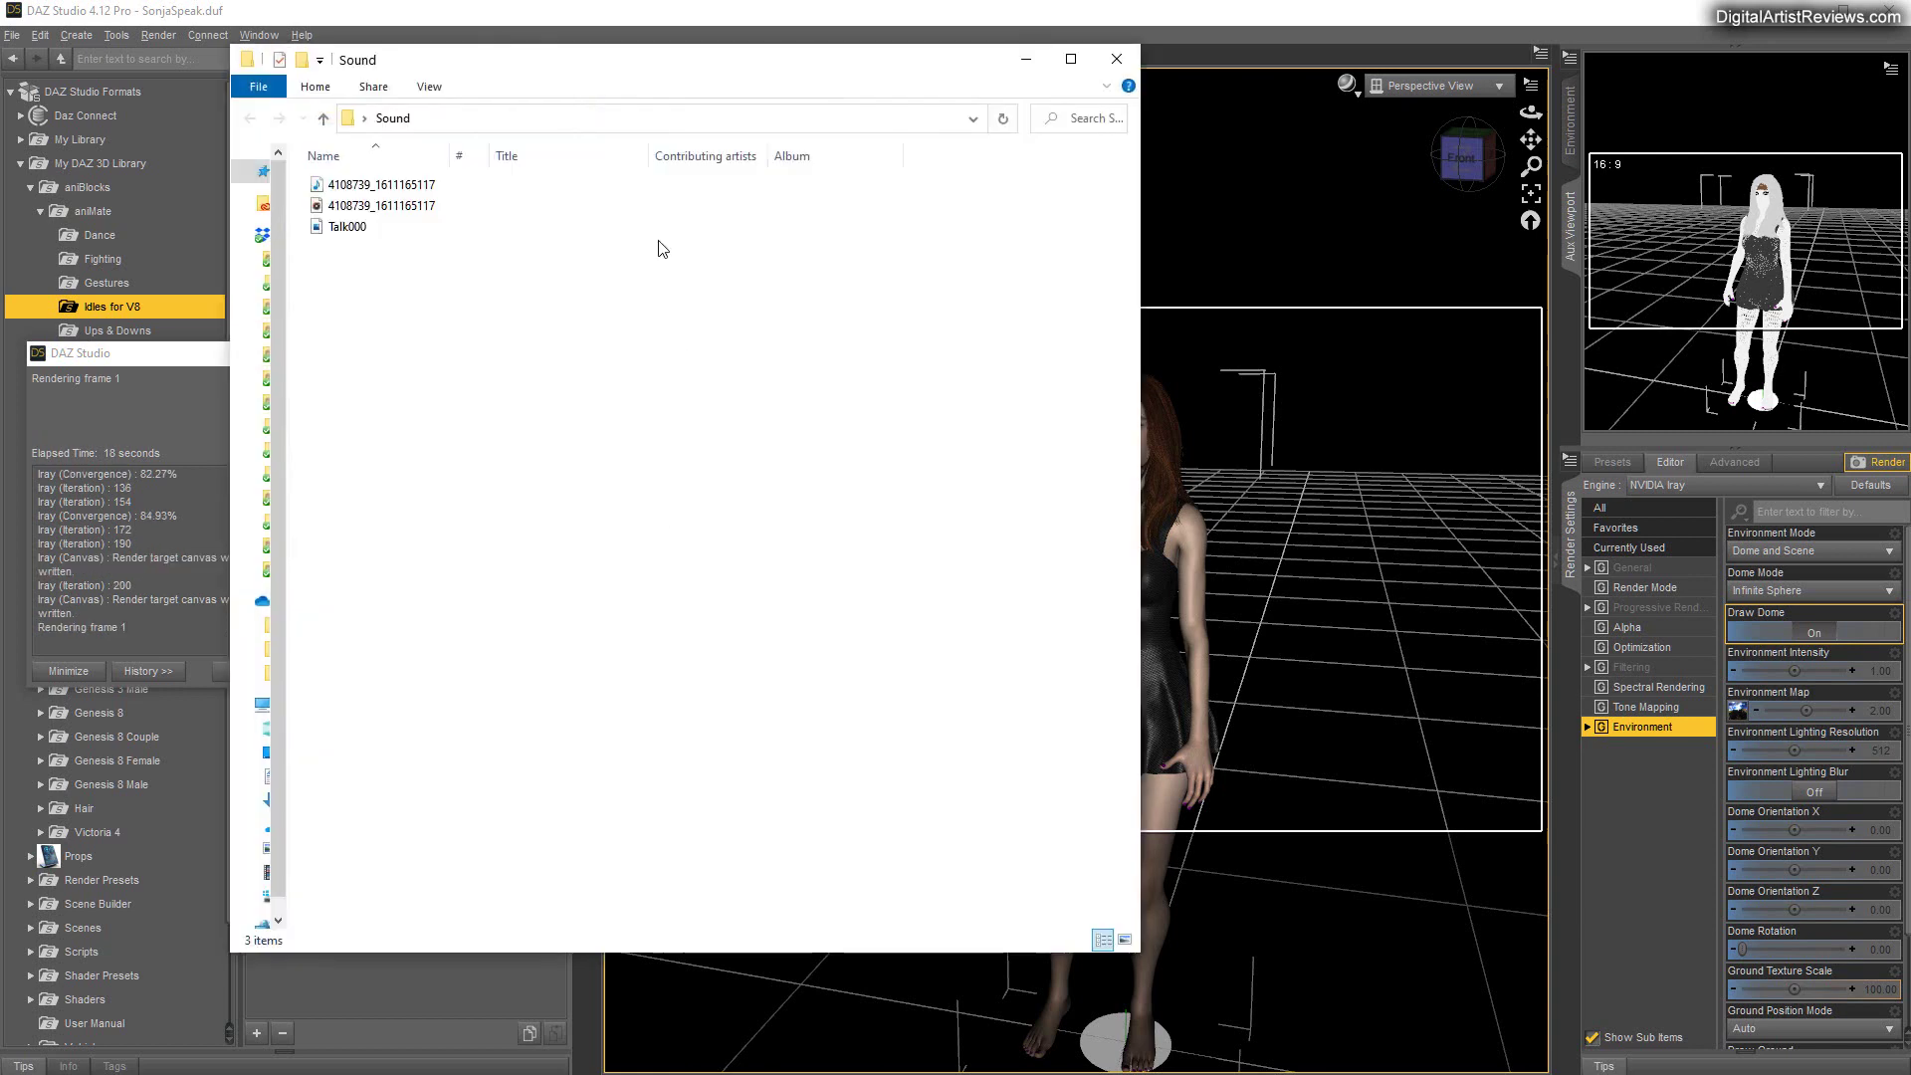
pyautogui.moveTo(498, 80); pyautogui.dragTo(882, 156)
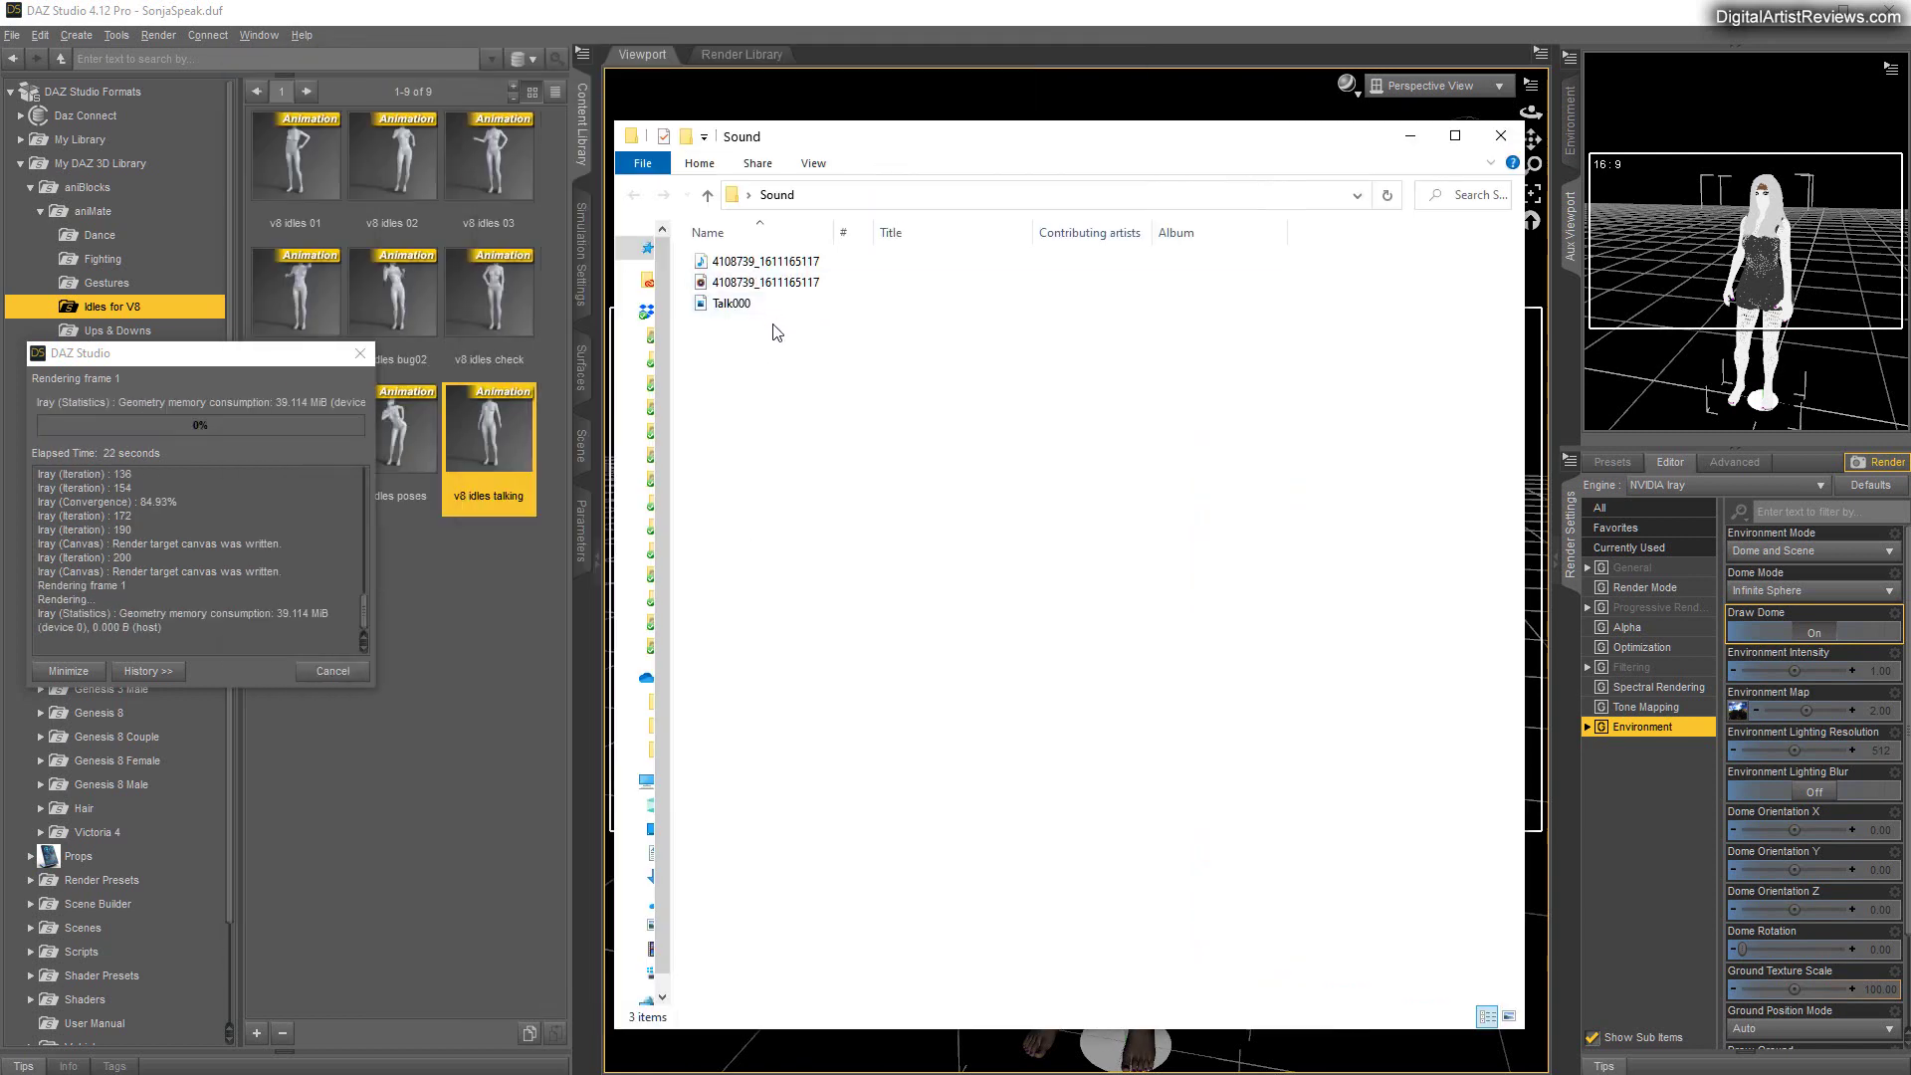
pyautogui.click(732, 308)
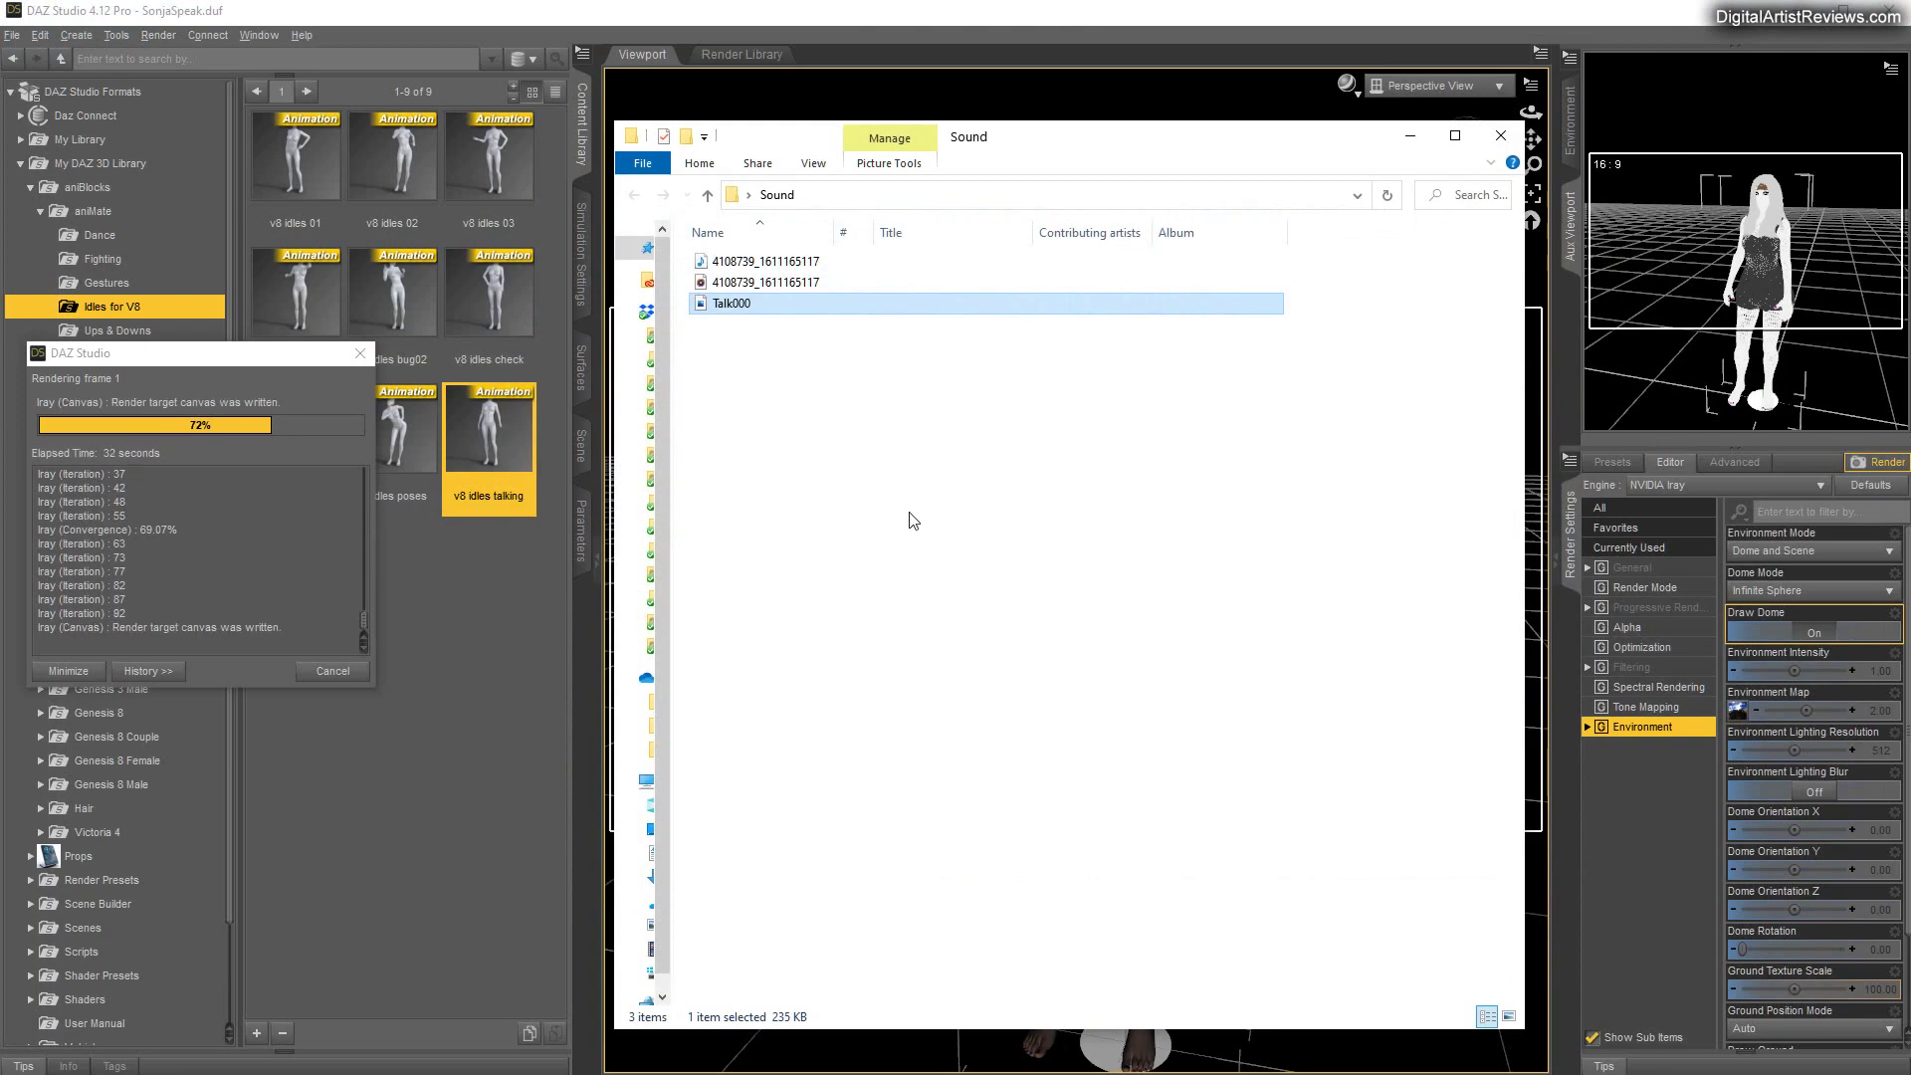
pyautogui.click(909, 521)
pyautogui.moveTo(1033, 147); pyautogui.dragTo(884, 138)
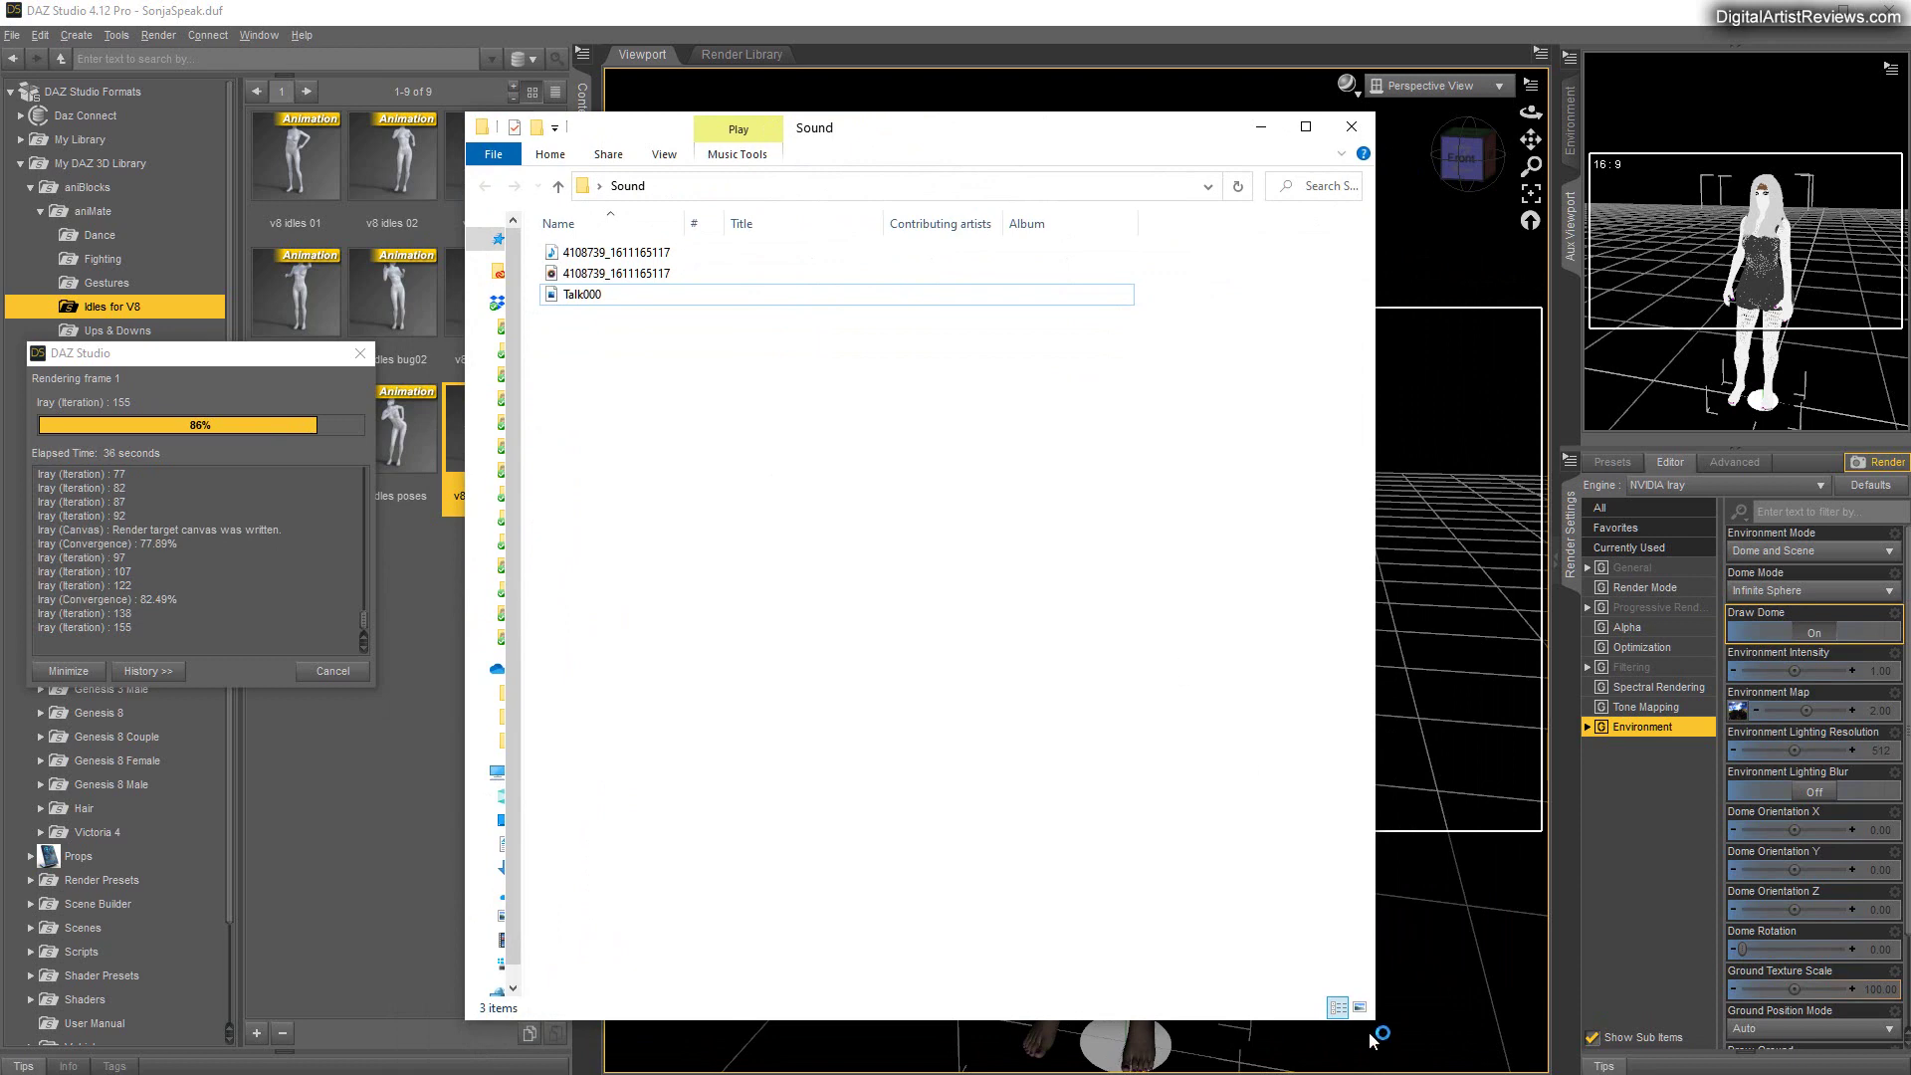
pyautogui.moveTo(1374, 1022); pyautogui.dragTo(1344, 833)
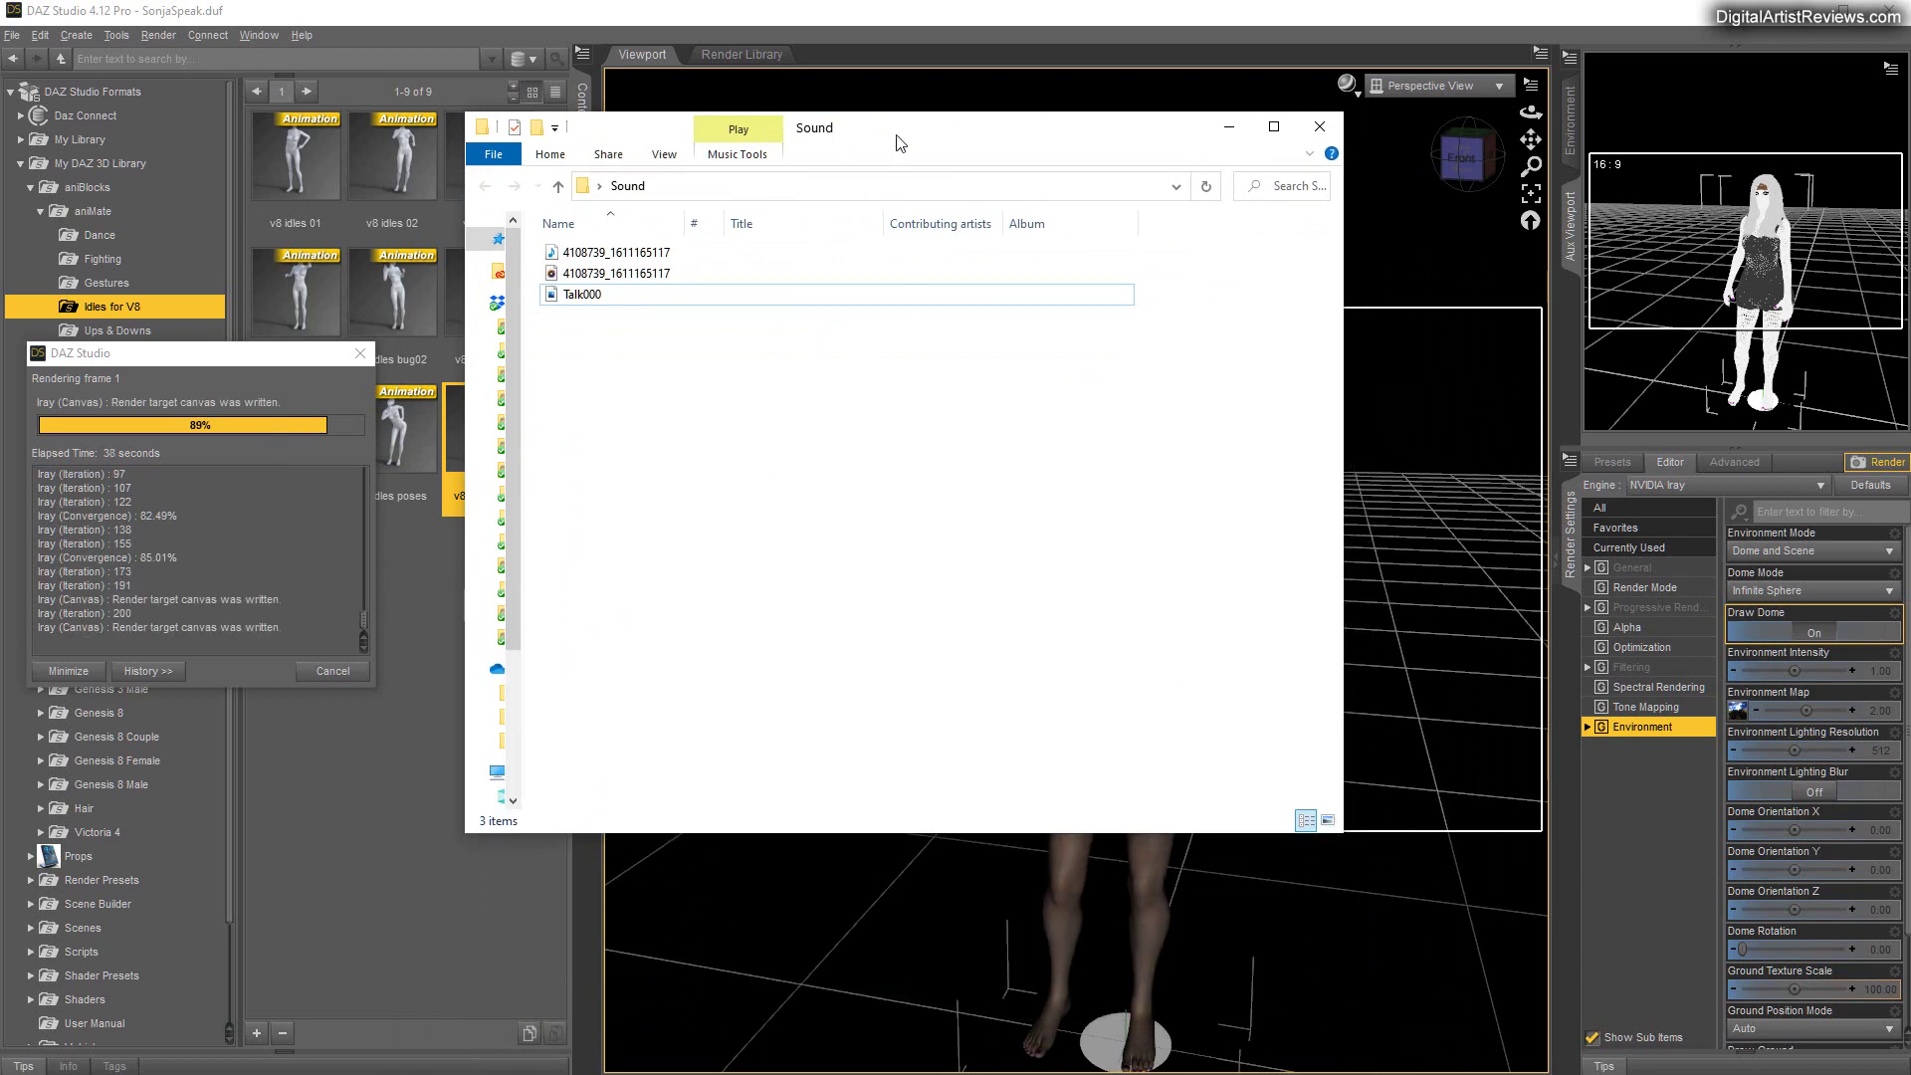
pyautogui.moveTo(898, 142); pyautogui.dragTo(834, 253)
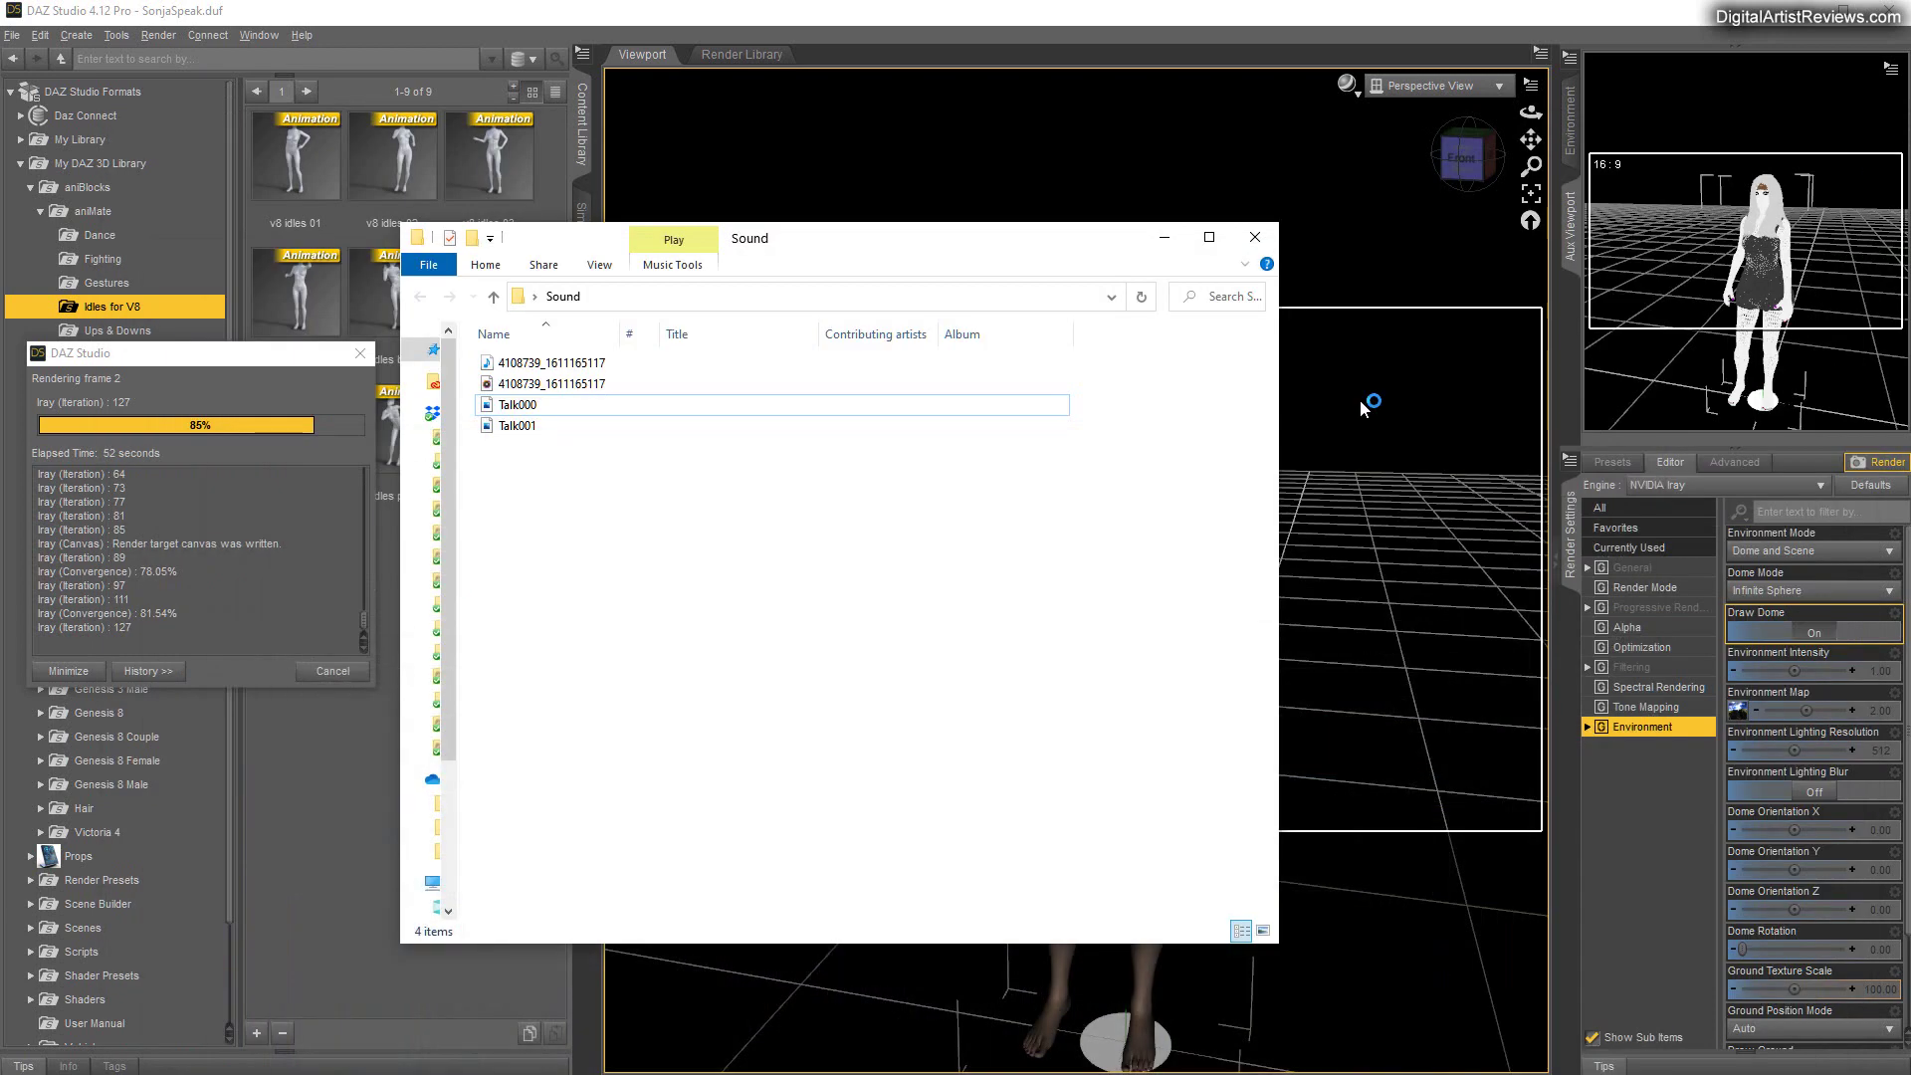
pyautogui.click(1904, 127)
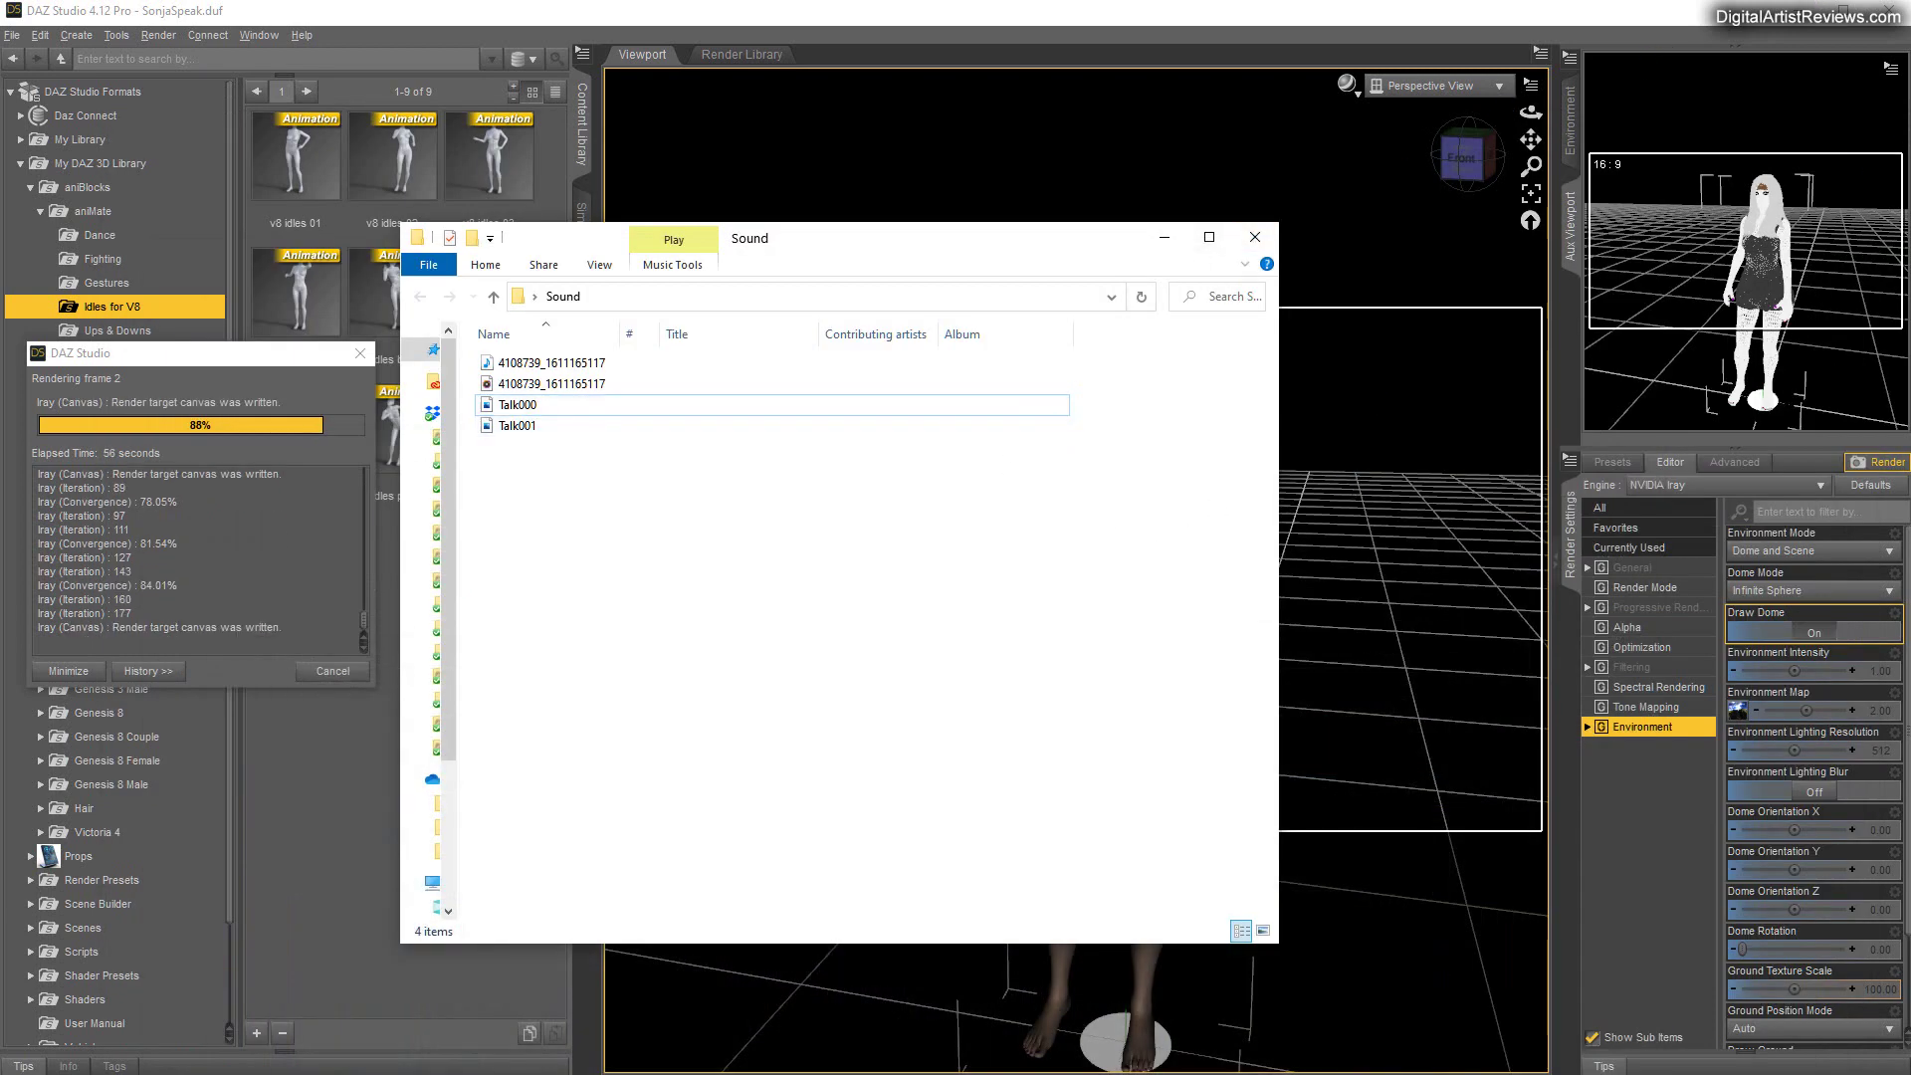
# Step: Switch to Movie Studio and import the rendered frames from Talk000 to Talk045 as an image sequence at 30 fps
pyautogui.hotkey('alt', 'Tab')
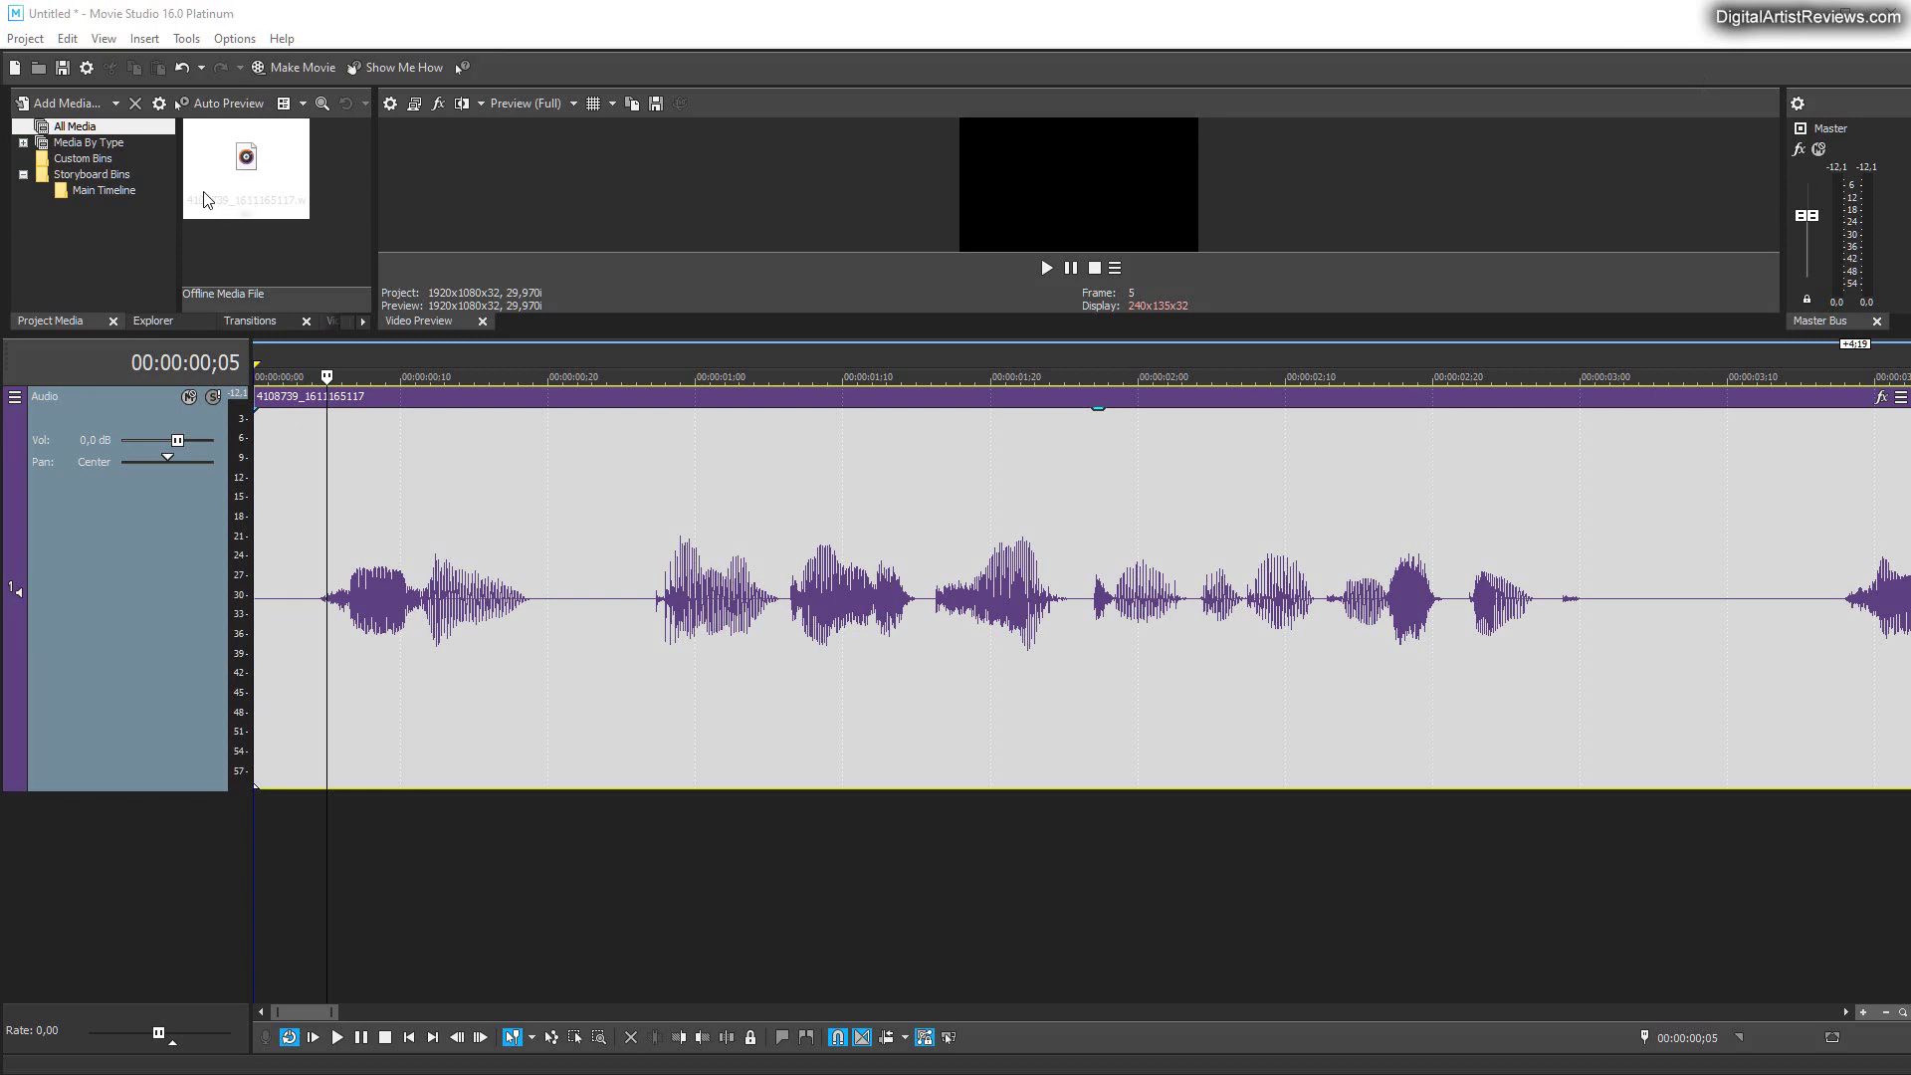
pyautogui.click(23, 40)
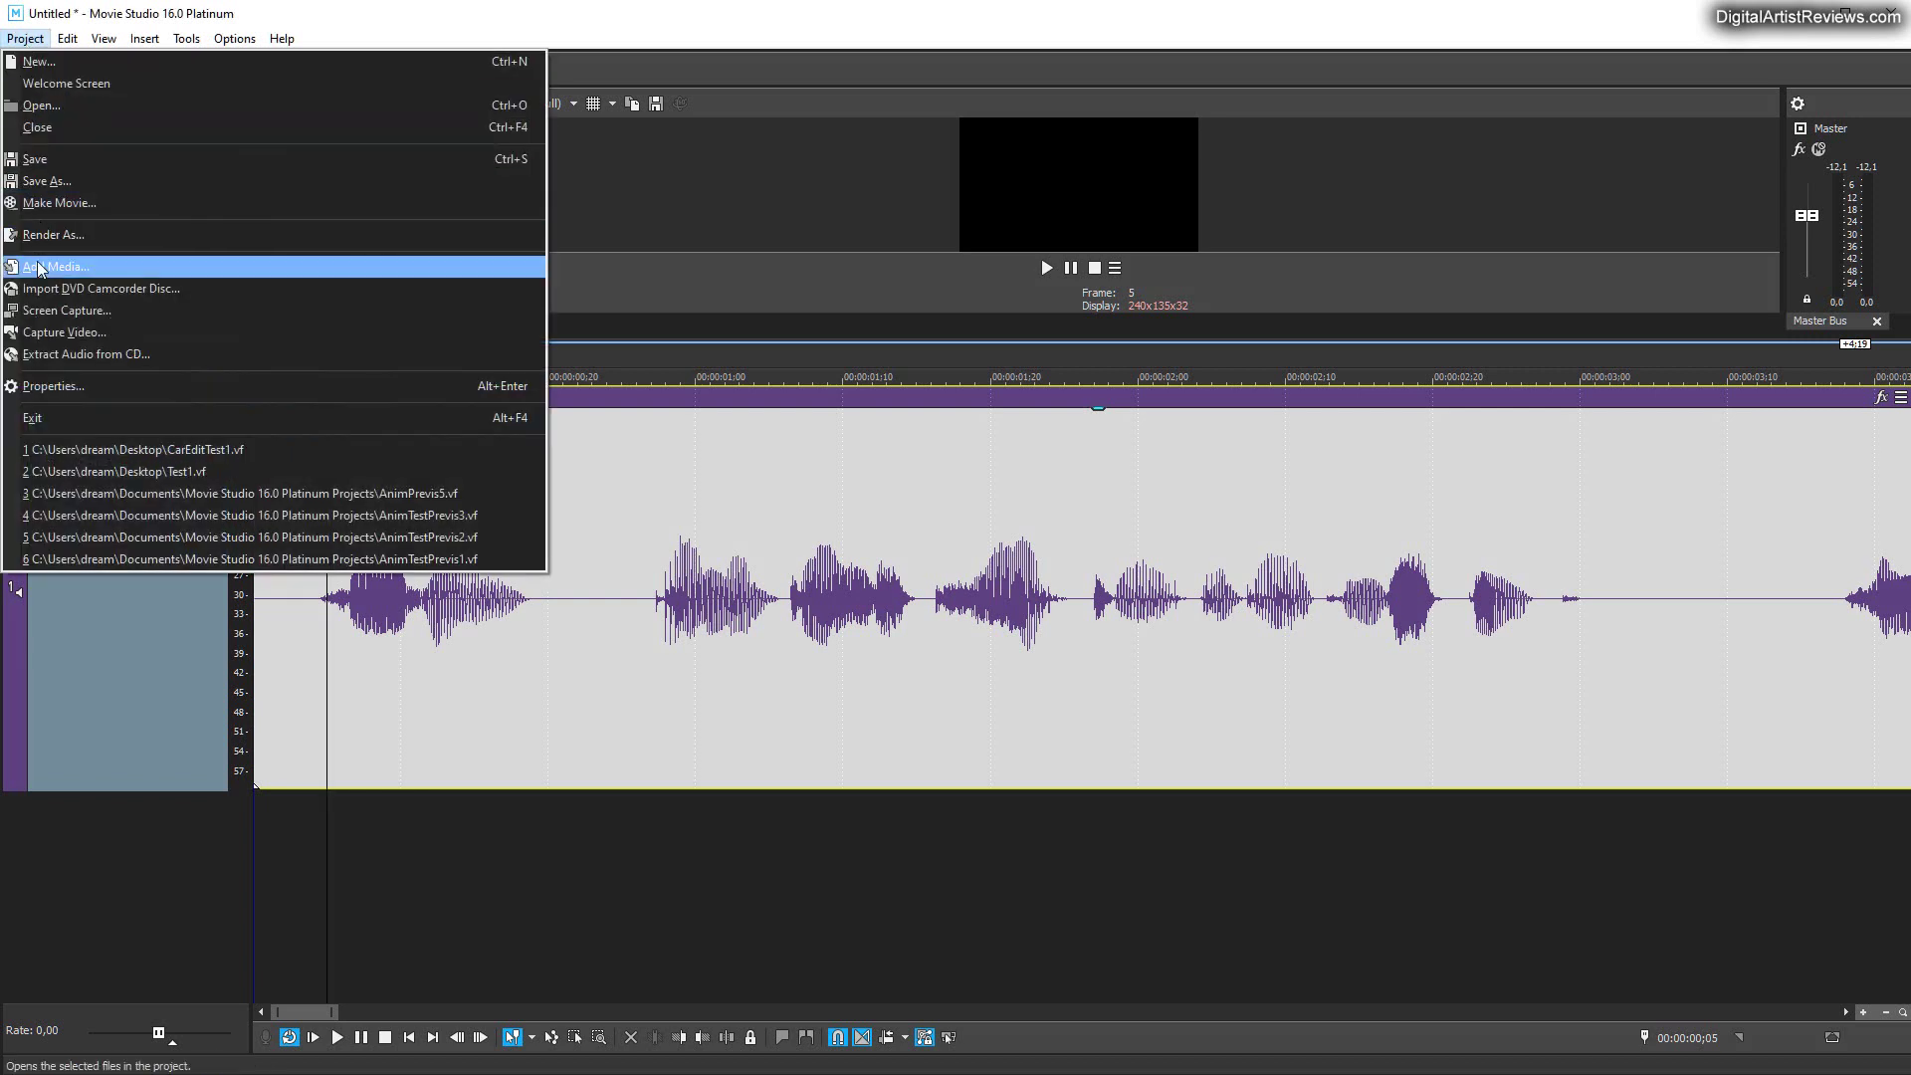
pyautogui.click(47, 269)
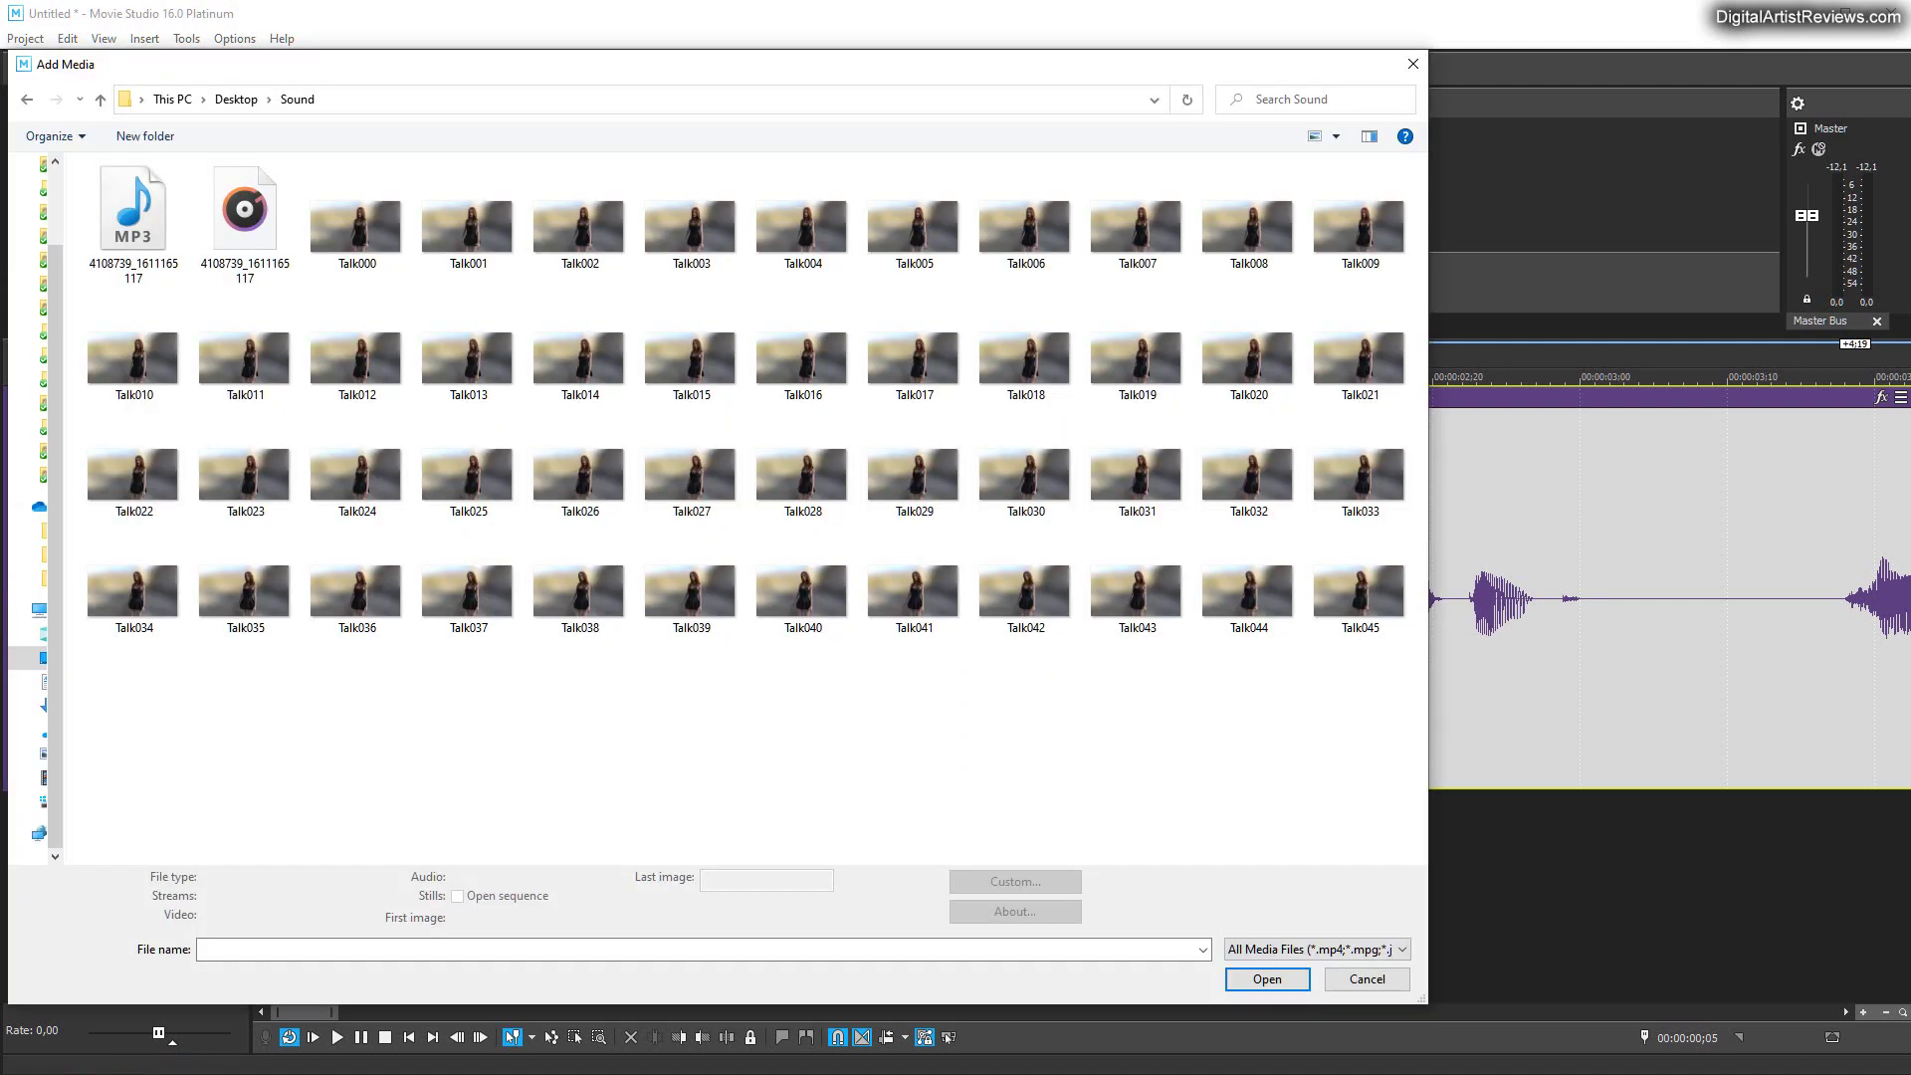
pyautogui.click(357, 229)
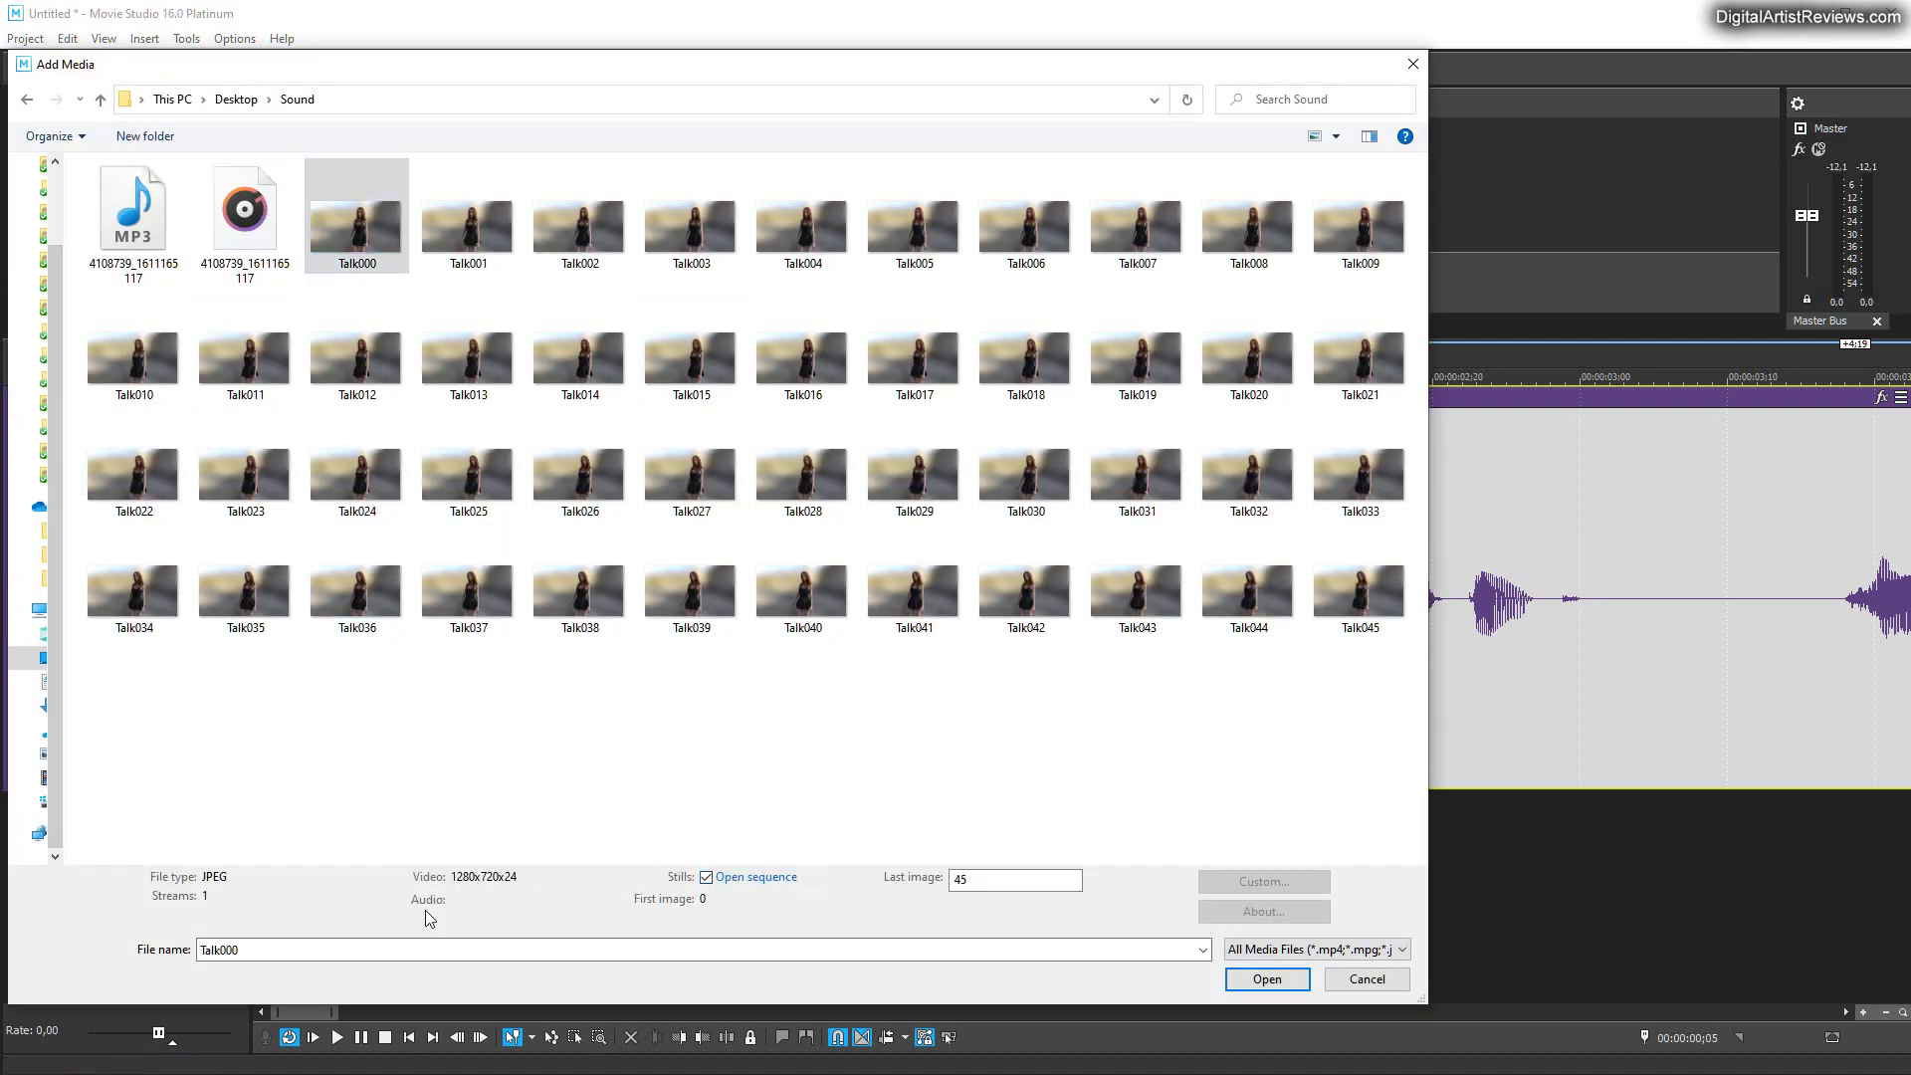
pyautogui.click(1239, 981)
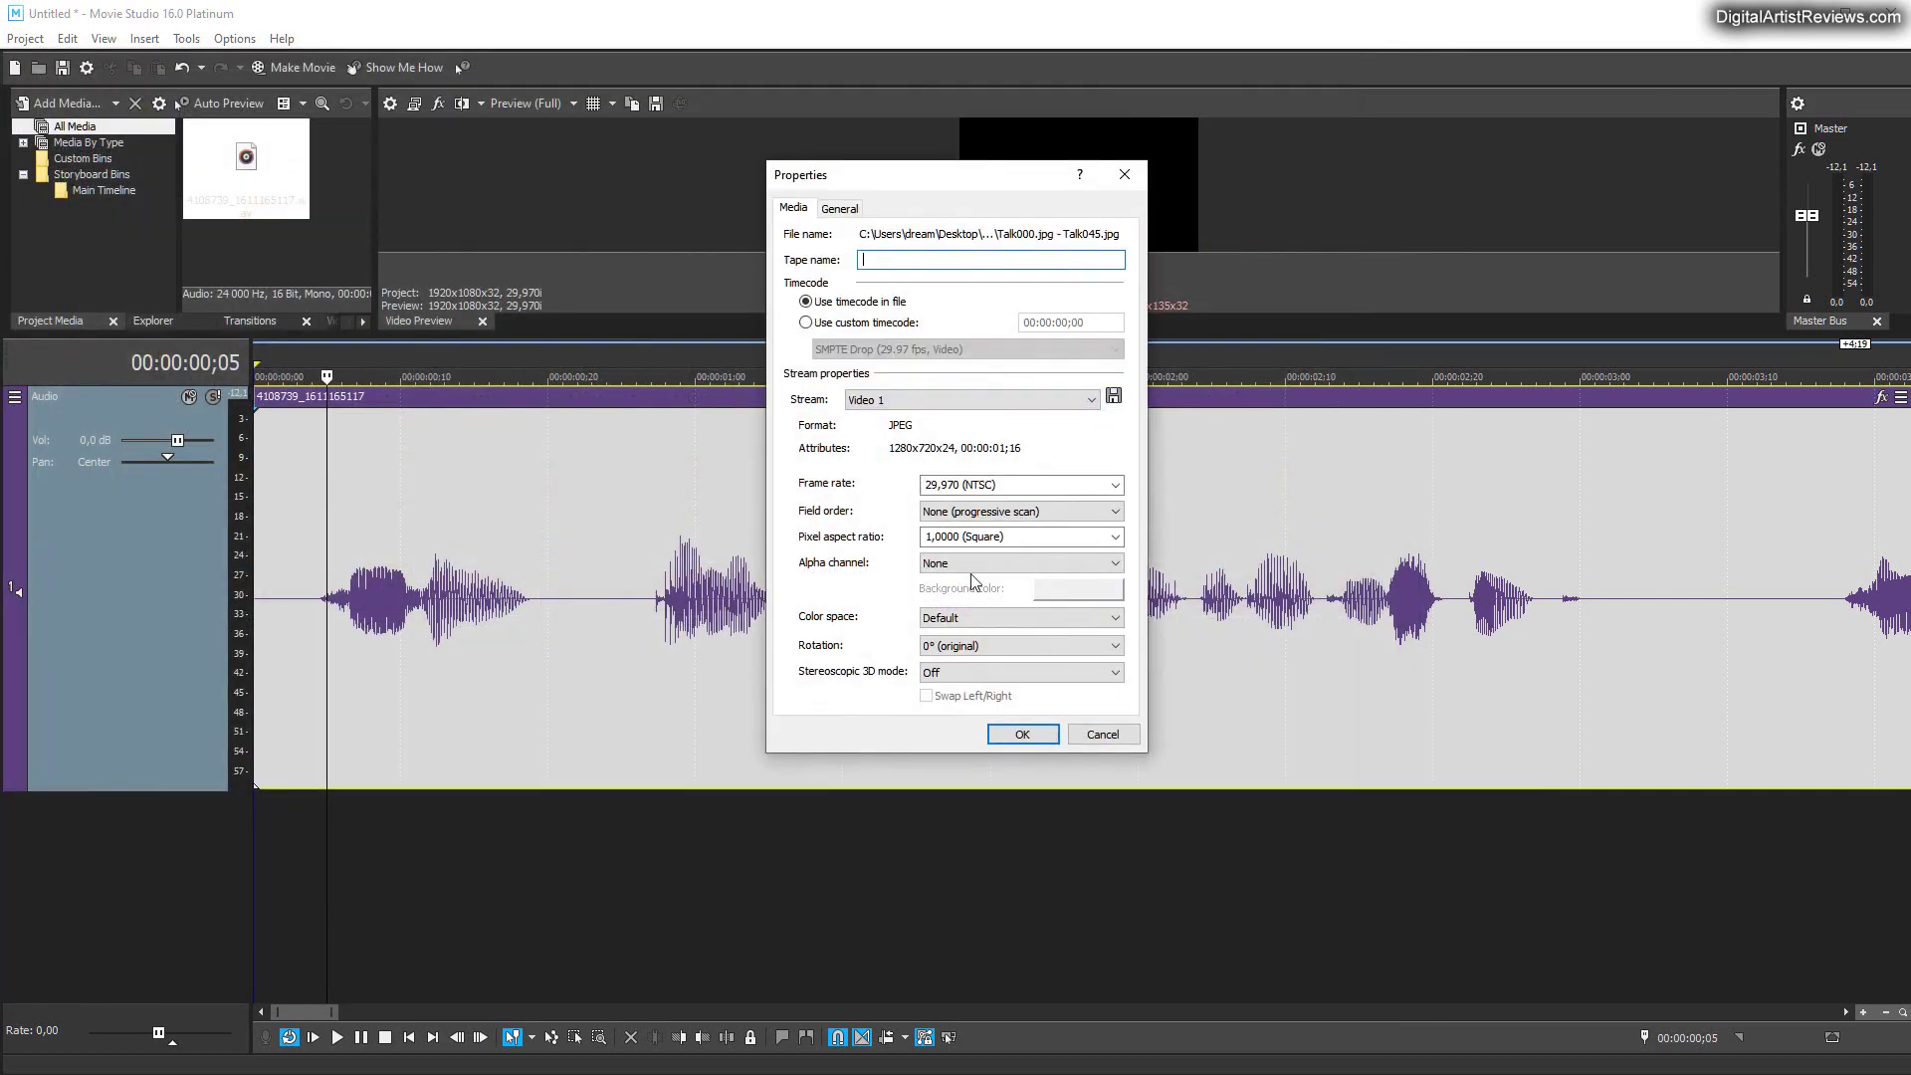
pyautogui.click(1045, 486)
pyautogui.write('30')
pyautogui.click(1015, 733)
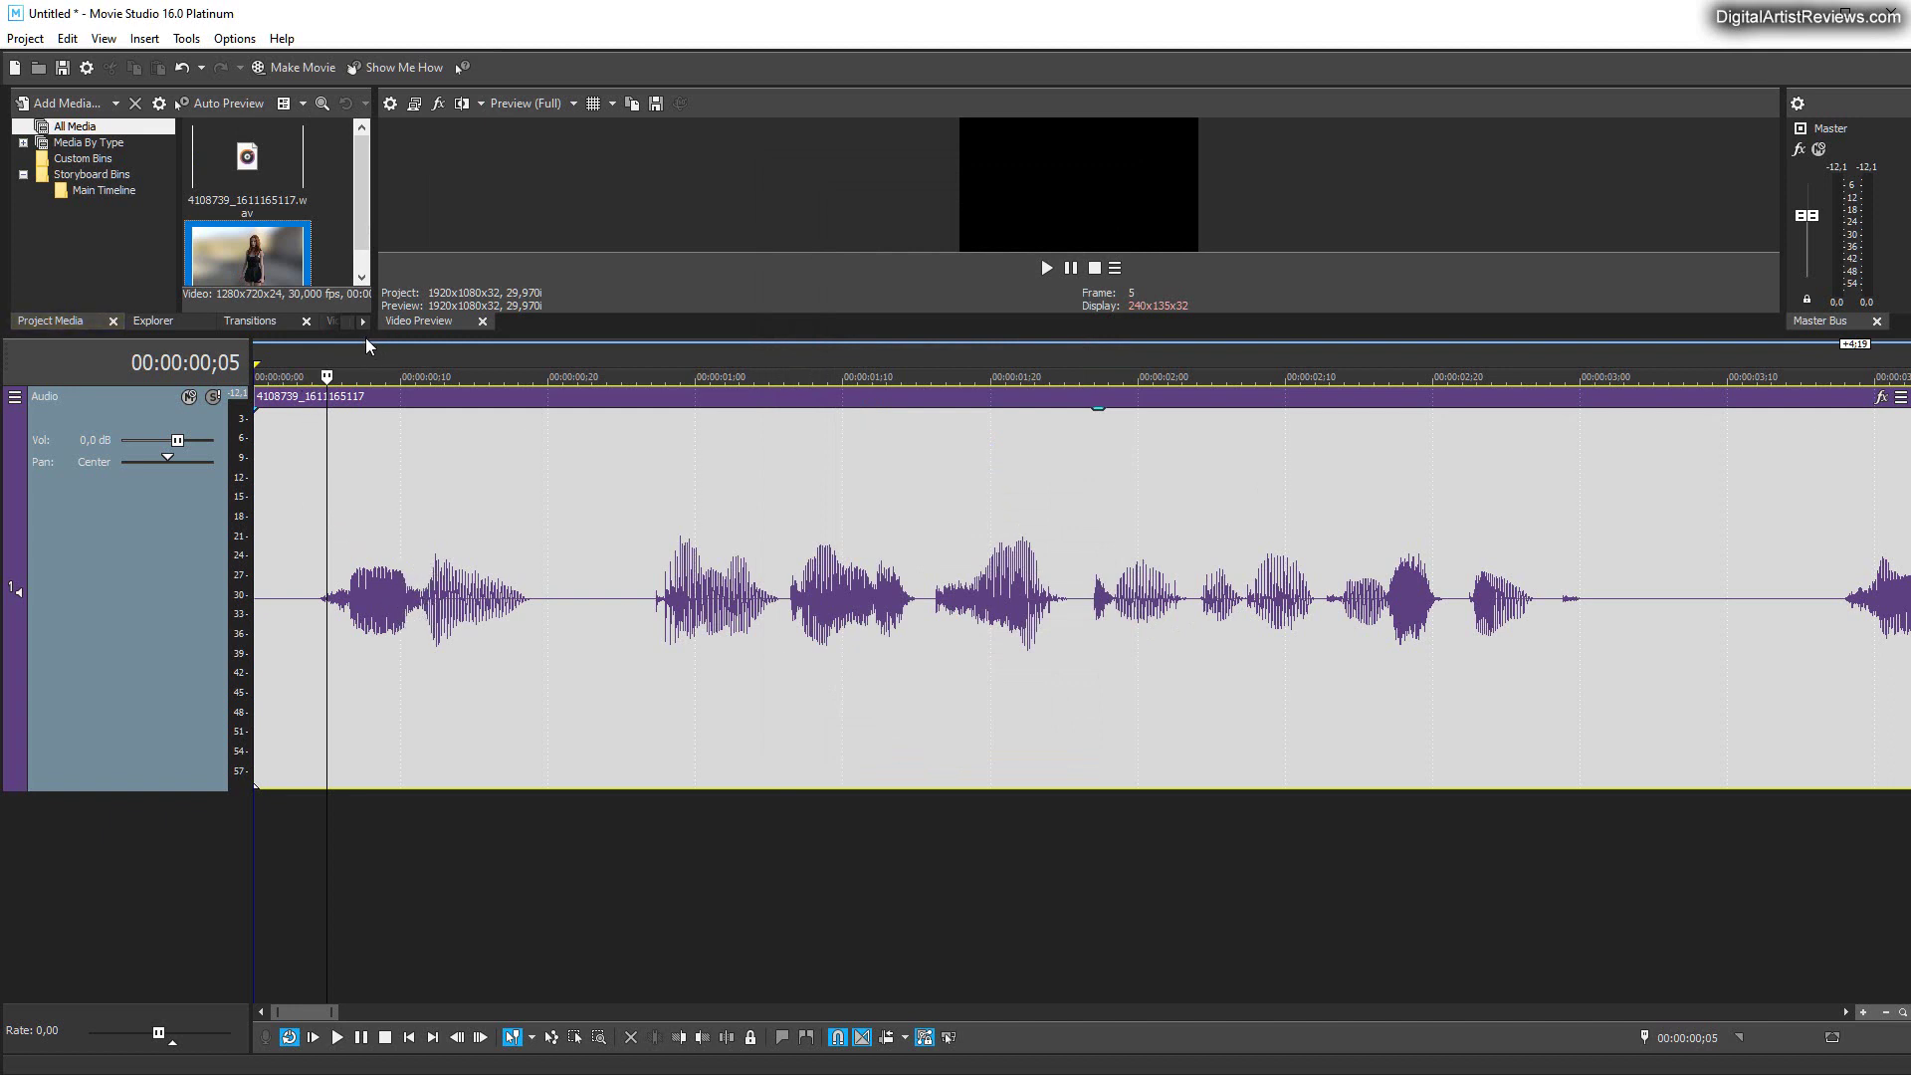
# Step: Place the Talk000–Talk045 image sequence at the start of a new track below the audio, matching the project video settings to it
pyautogui.rightClick(166, 549)
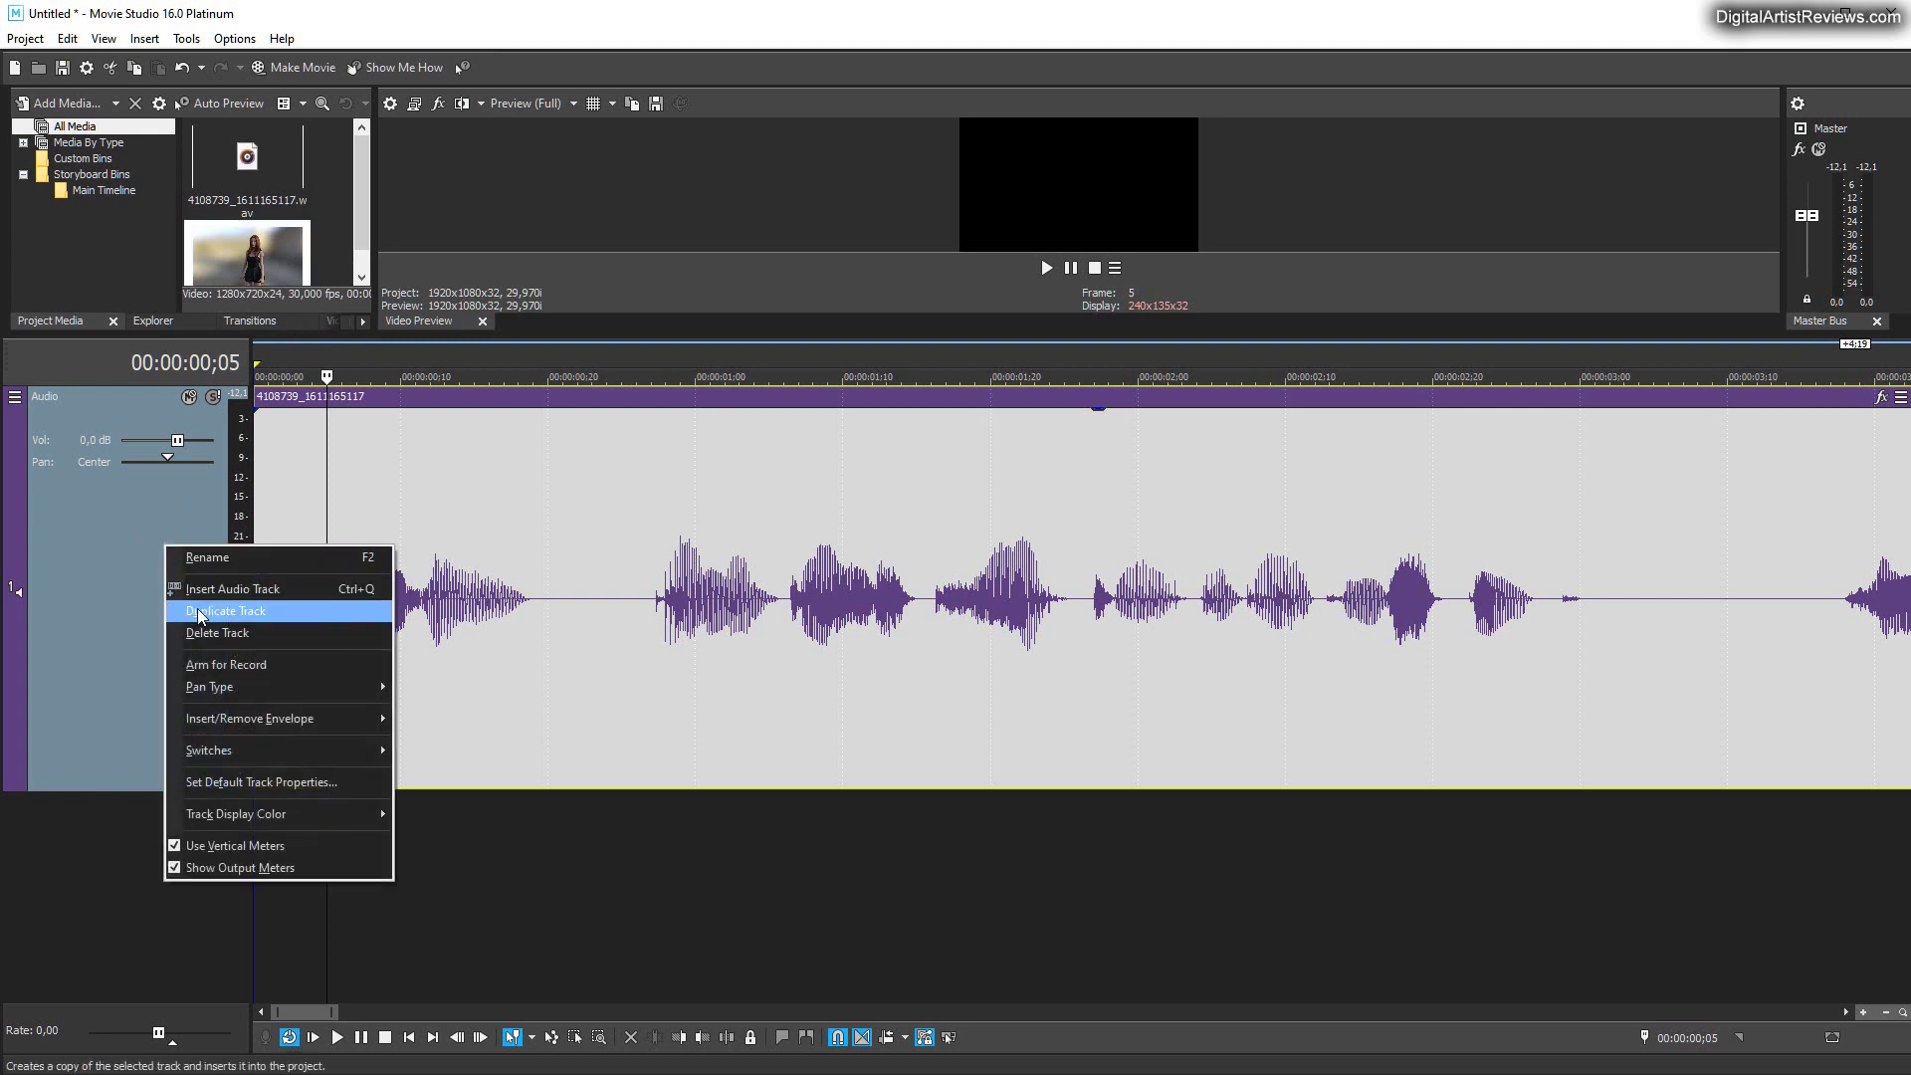
pyautogui.moveTo(247, 254); pyautogui.dragTo(88, 857)
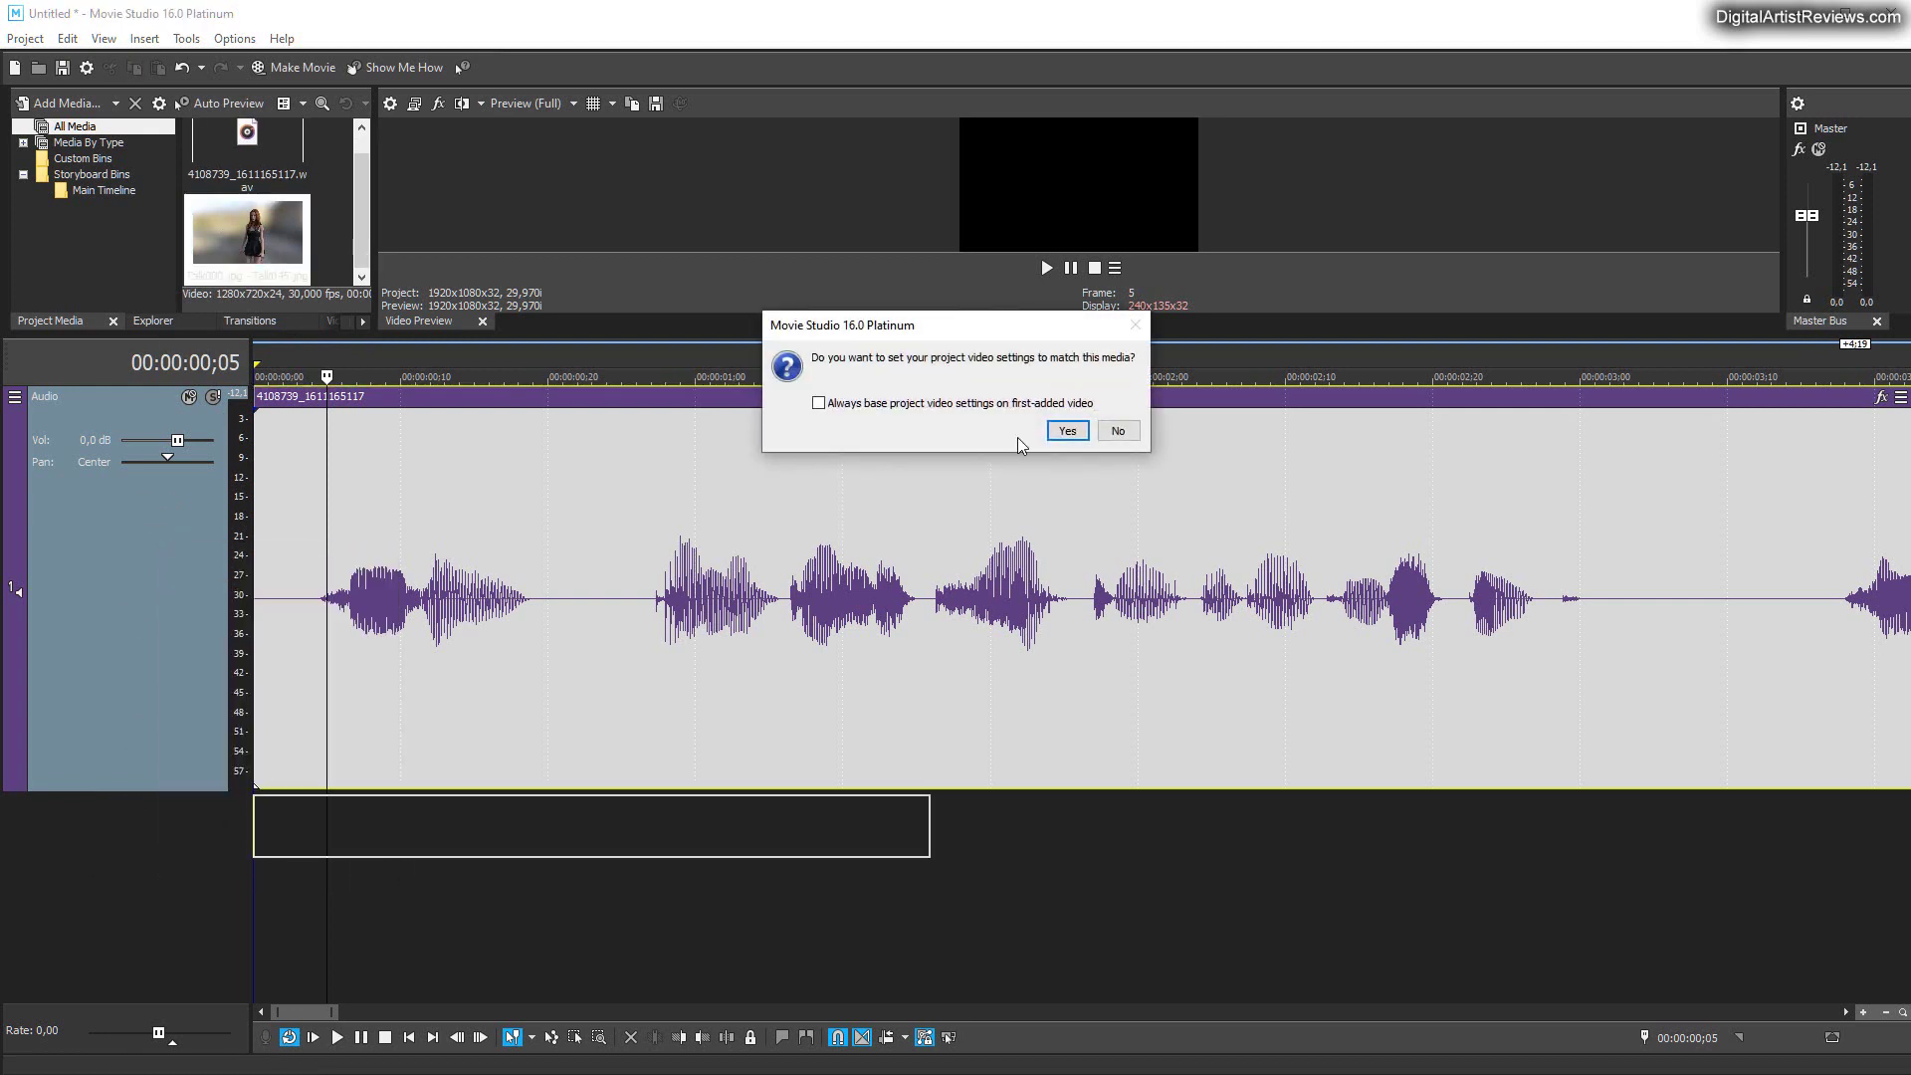
pyautogui.click(1053, 434)
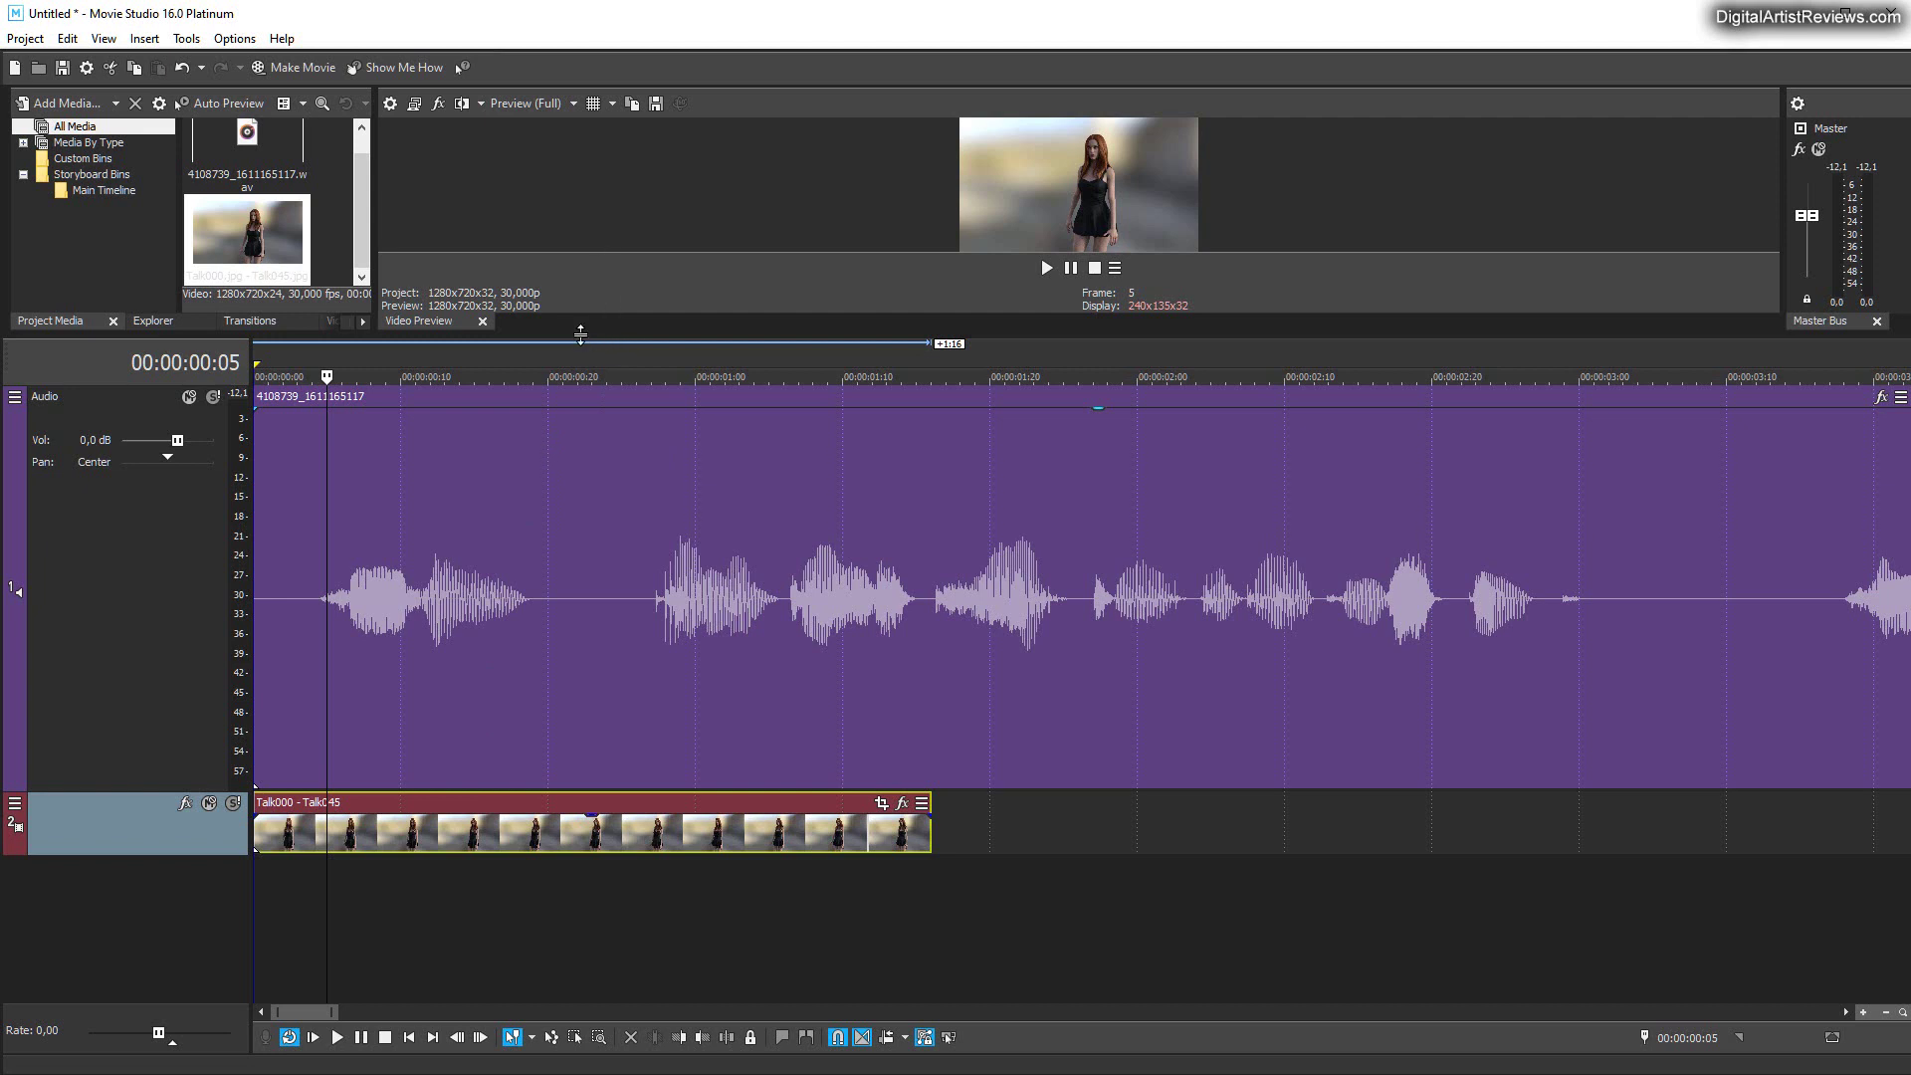
# Step: Enlarge the video preview area by shrinking the timeline and set the preview quality to Preview (Full)
pyautogui.moveTo(588, 343); pyautogui.dragTo(550, 868)
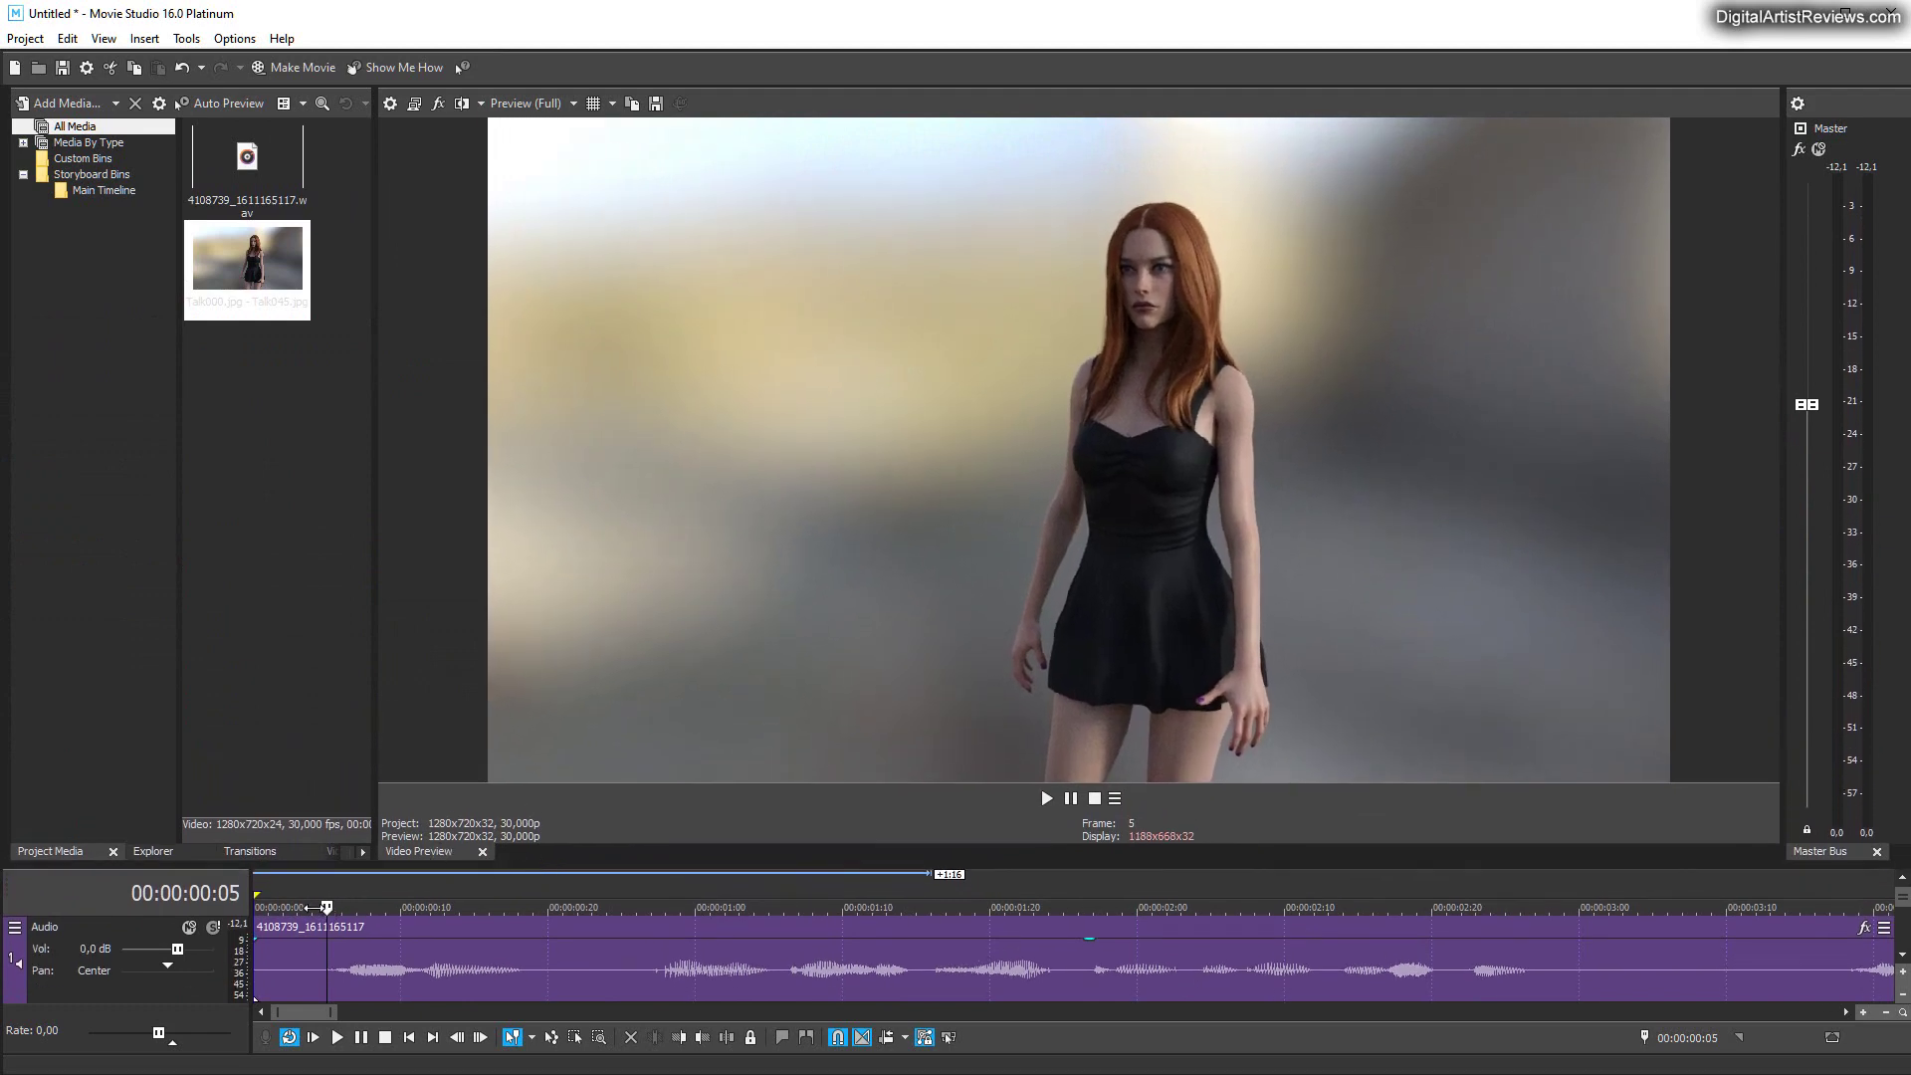
pyautogui.press('space')
pyautogui.click(531, 103)
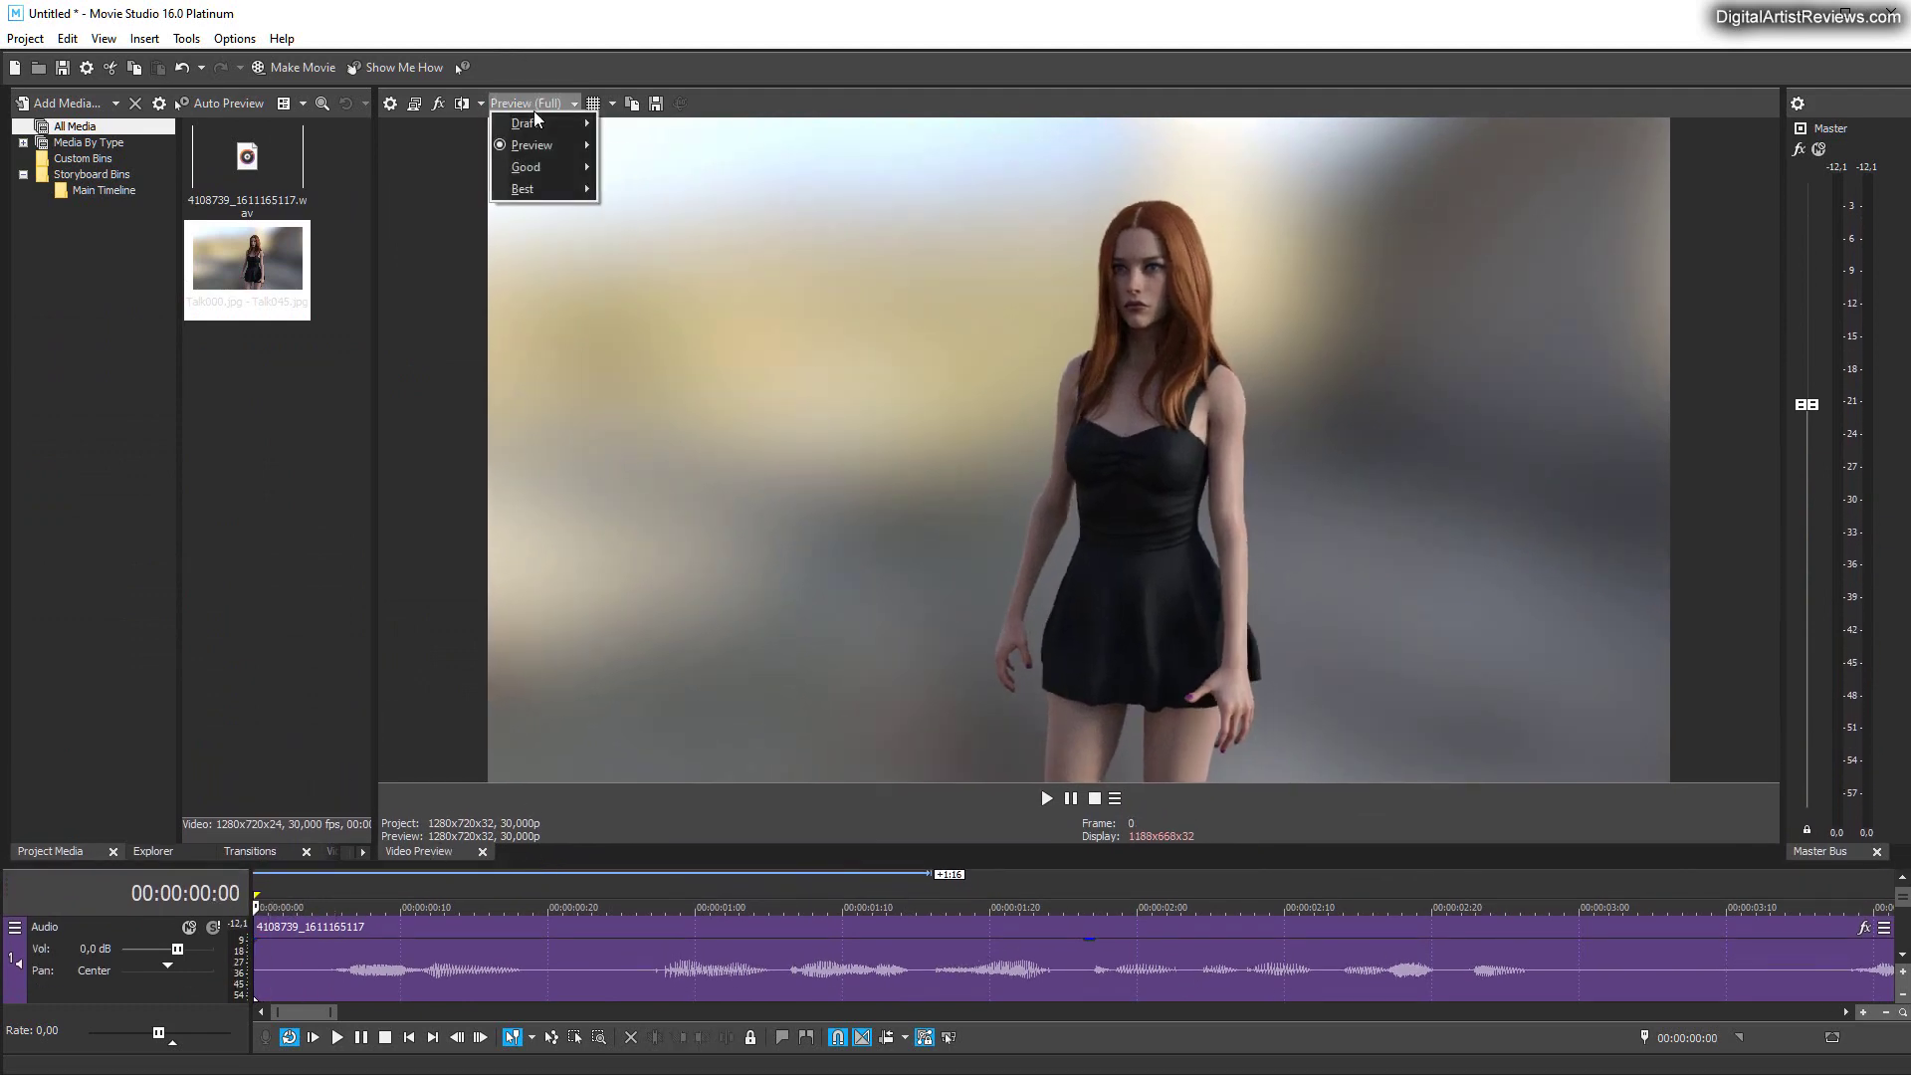
pyautogui.moveTo(538, 146)
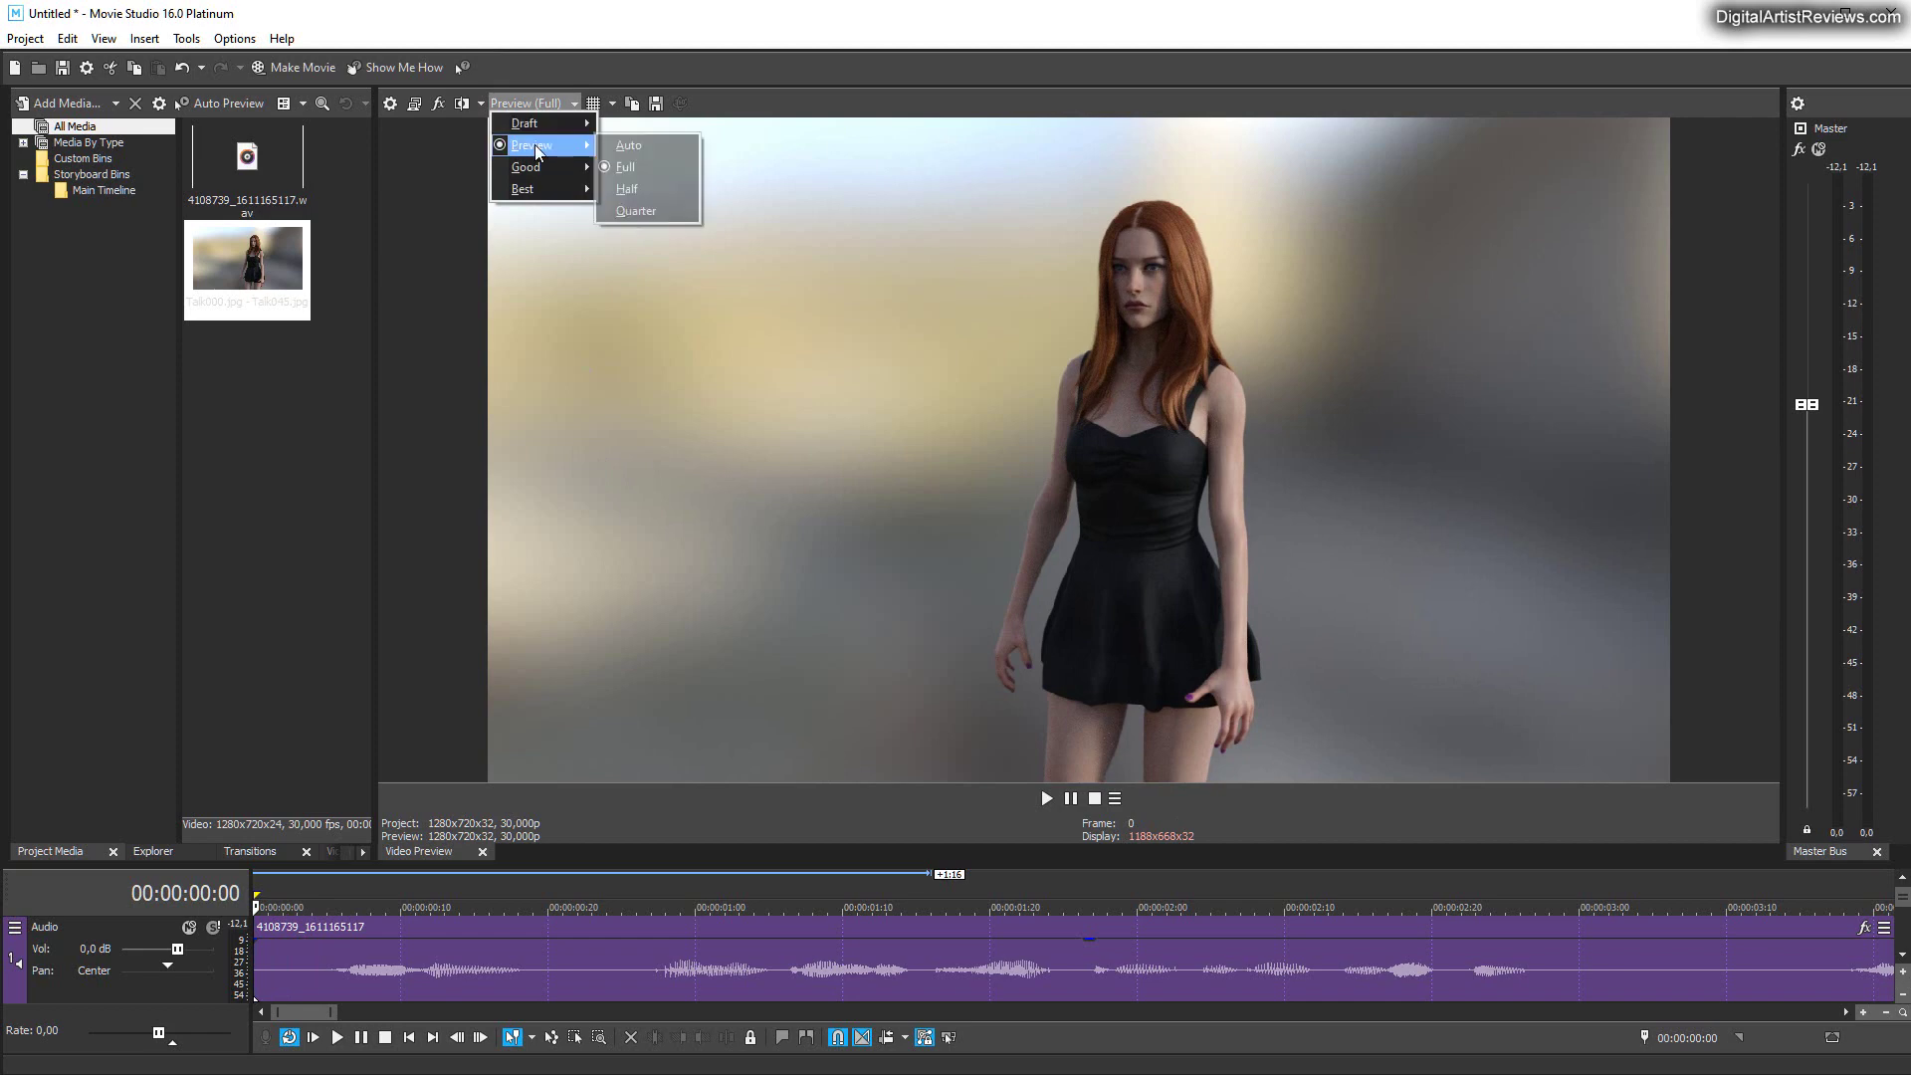
pyautogui.click(630, 169)
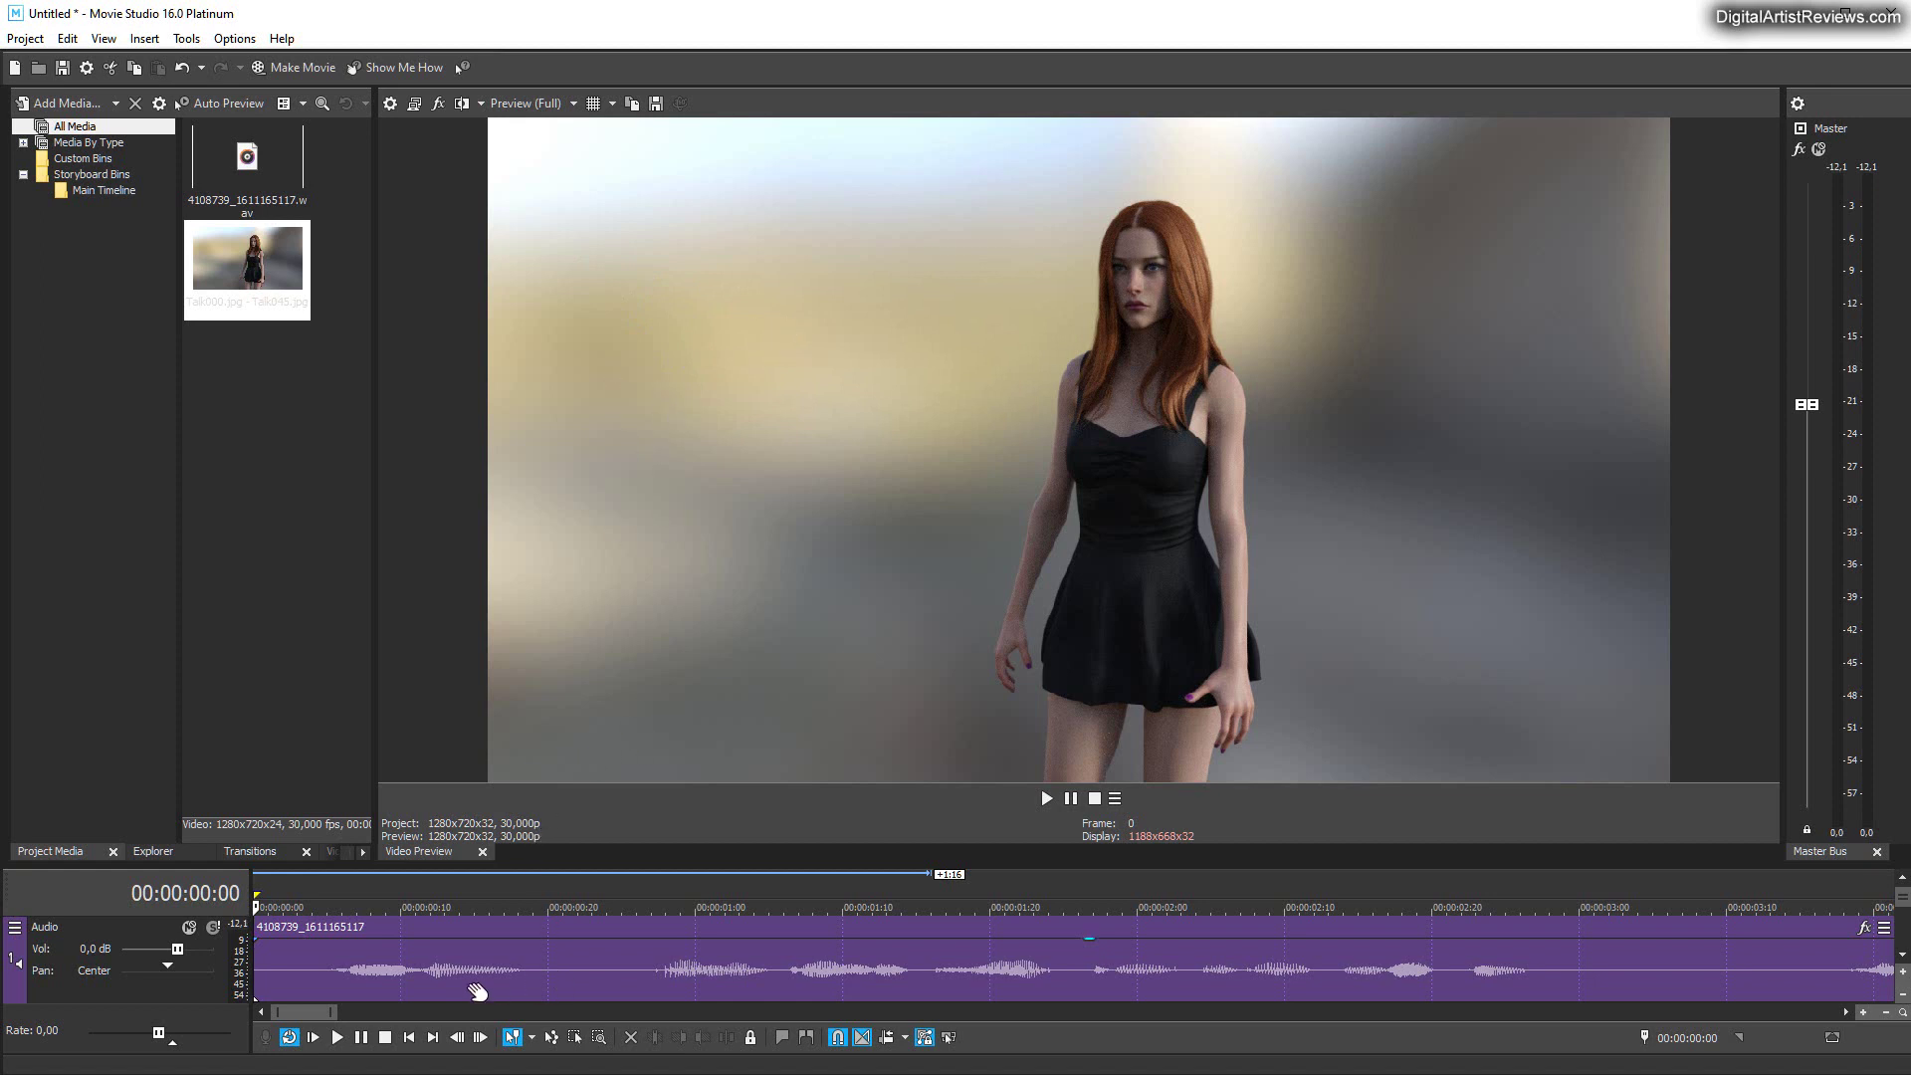
# Step: Play the image sequence with the audio from the start twice and return the playhead to the beginning
pyautogui.click(337, 1037)
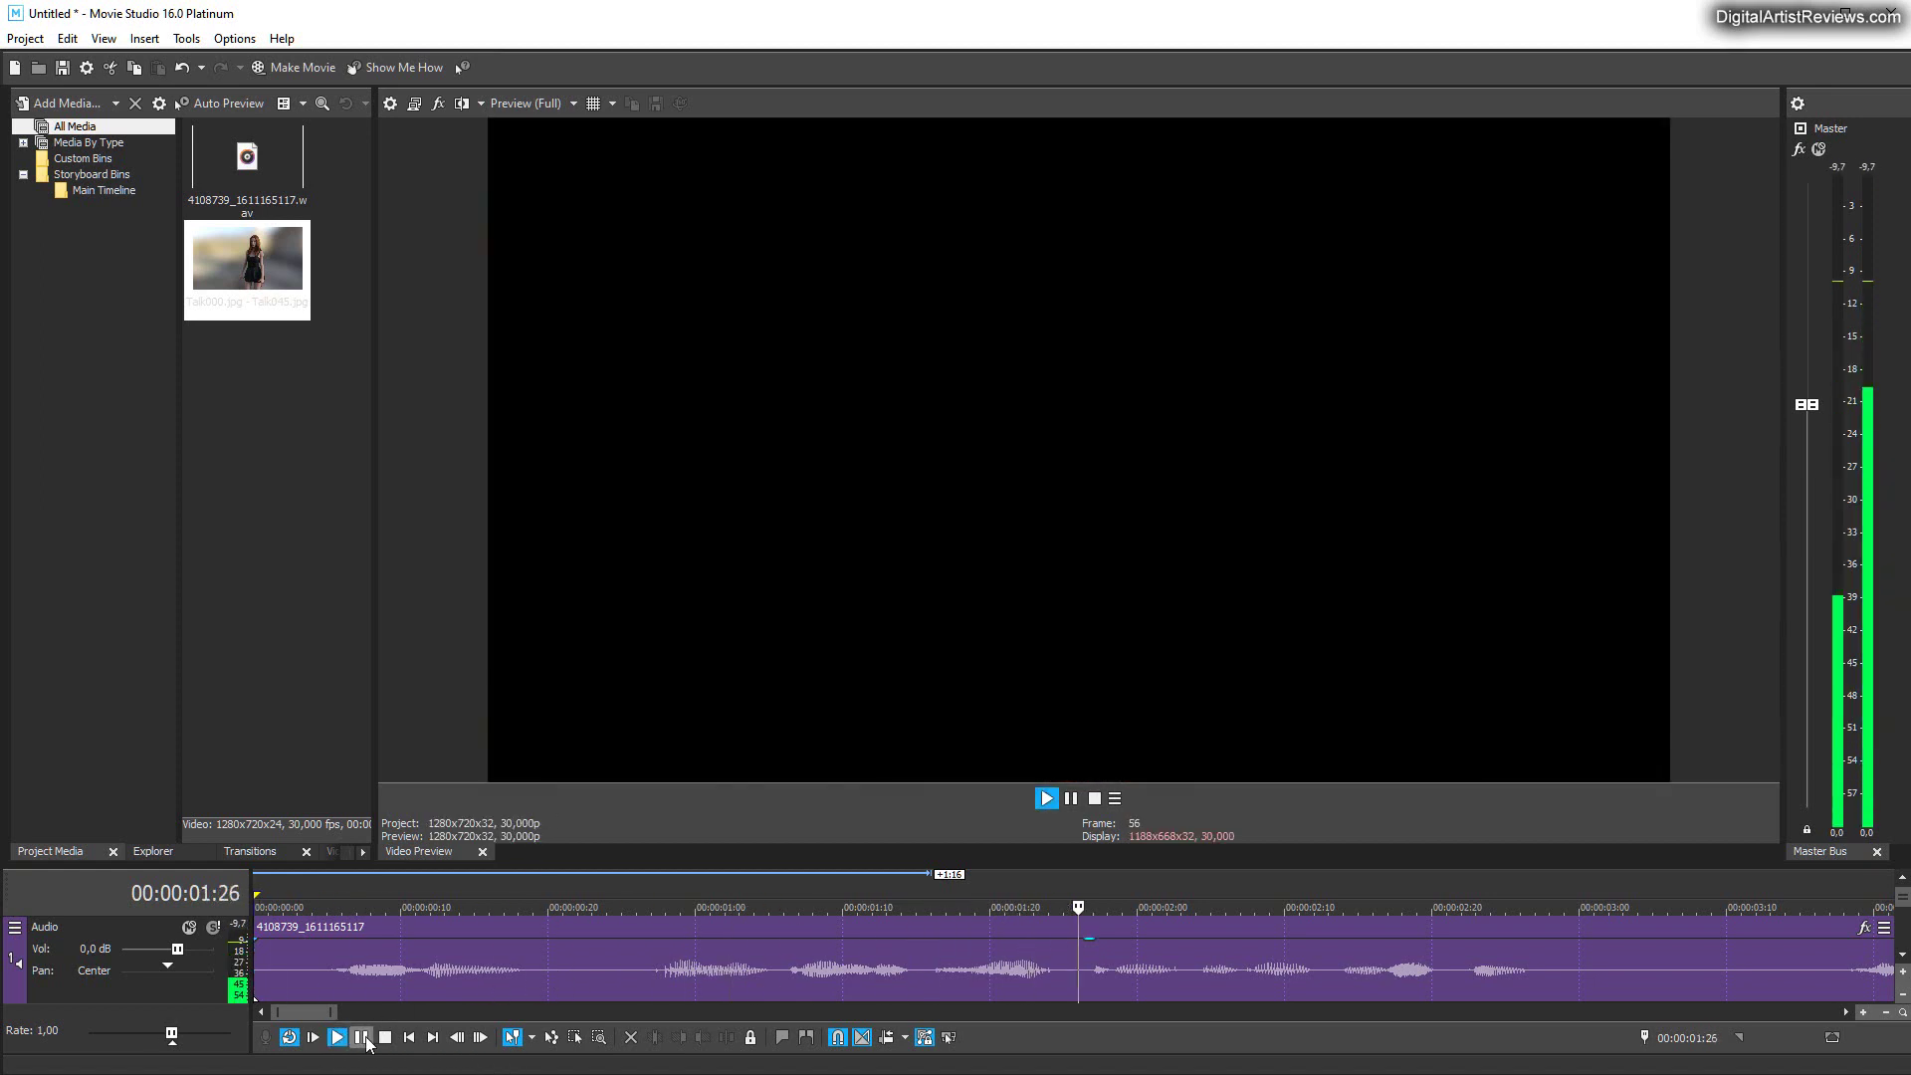
pyautogui.click(364, 1037)
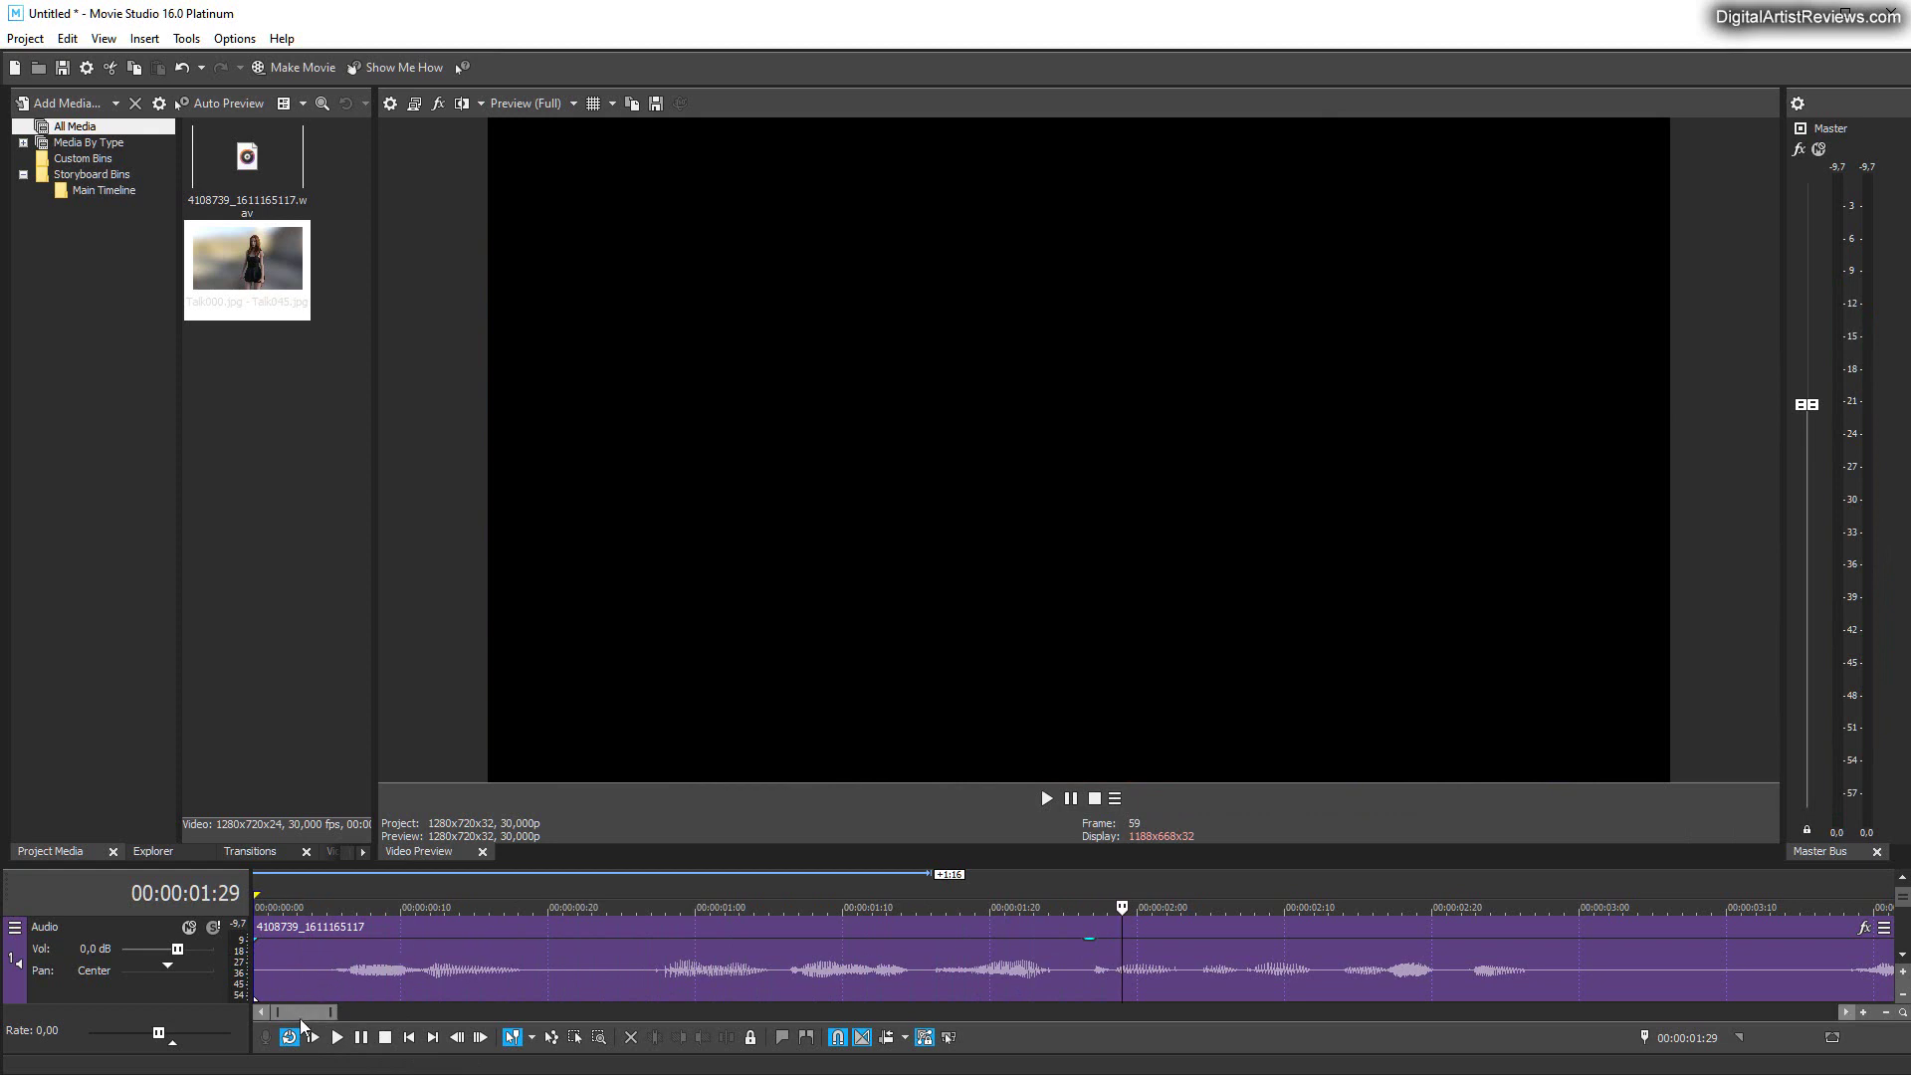
pyautogui.hotkey('ctrl', 'Home')
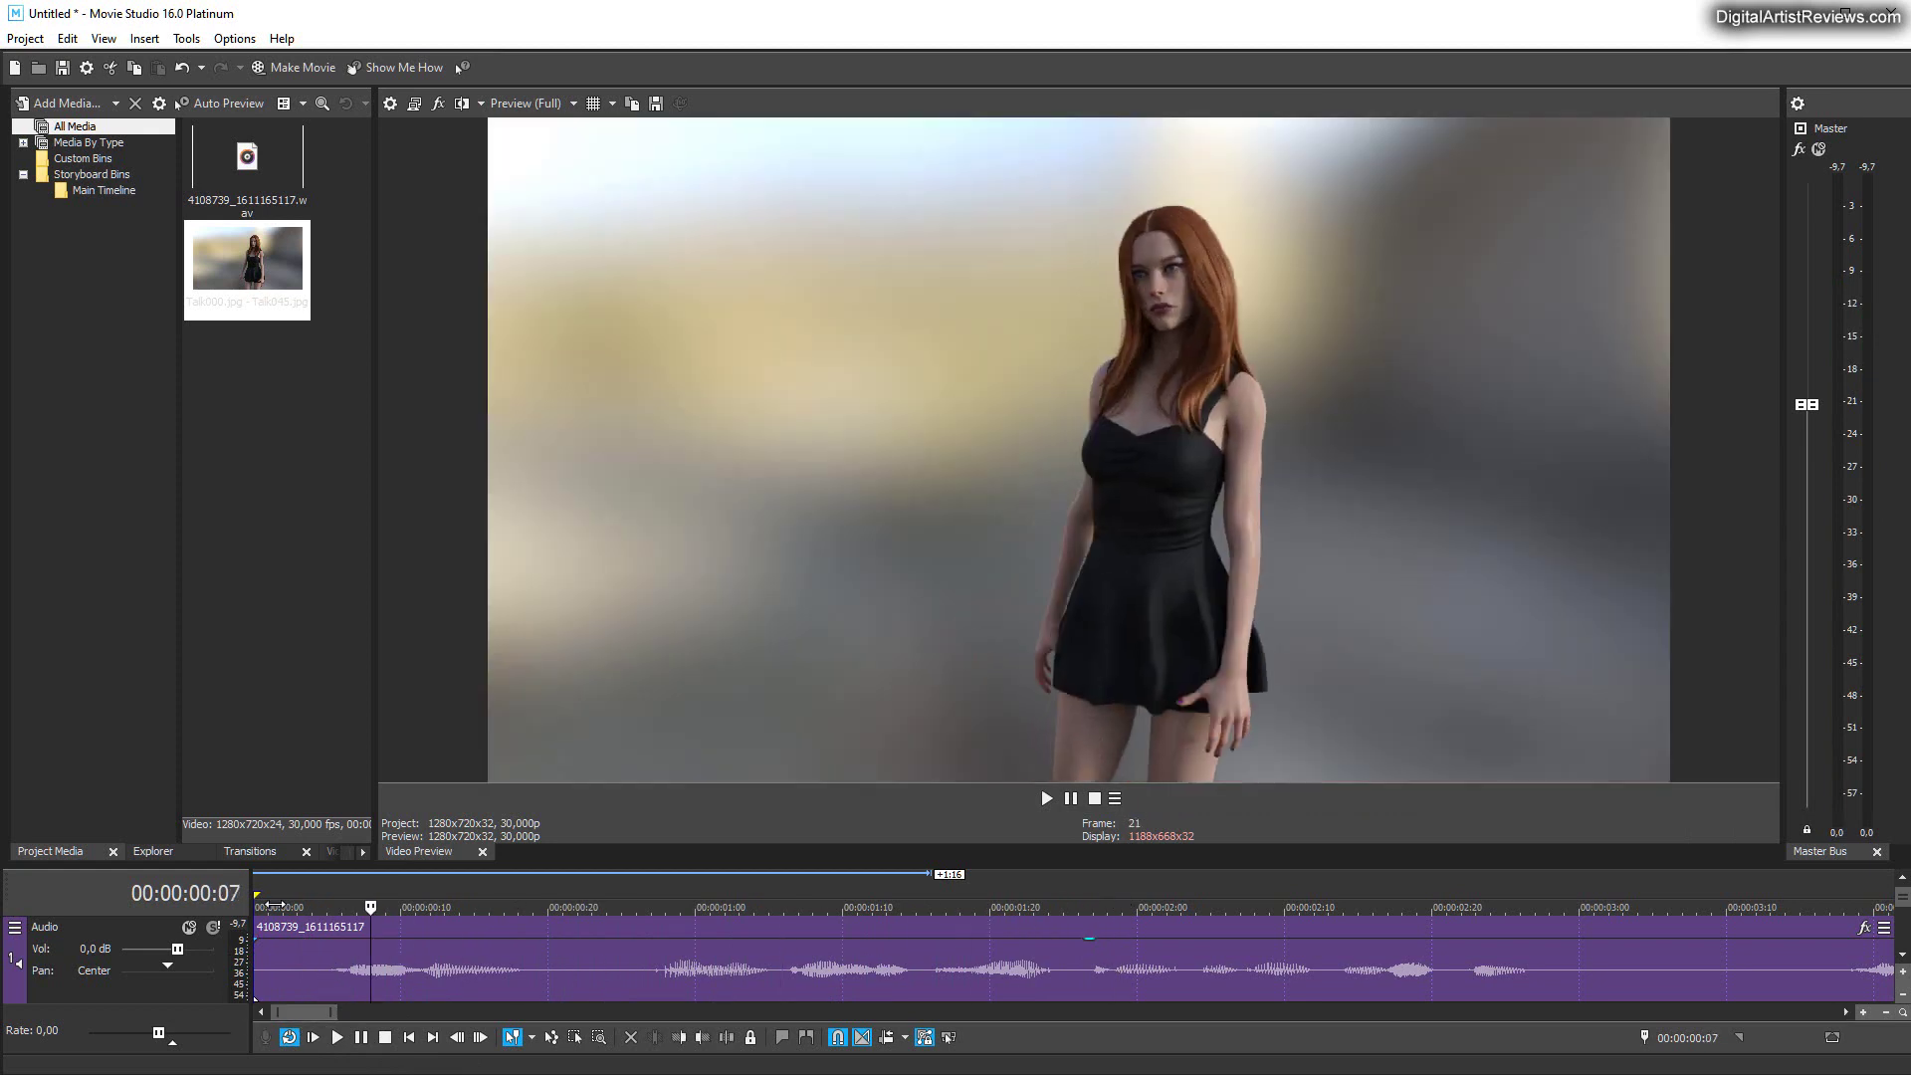
pyautogui.click(338, 1037)
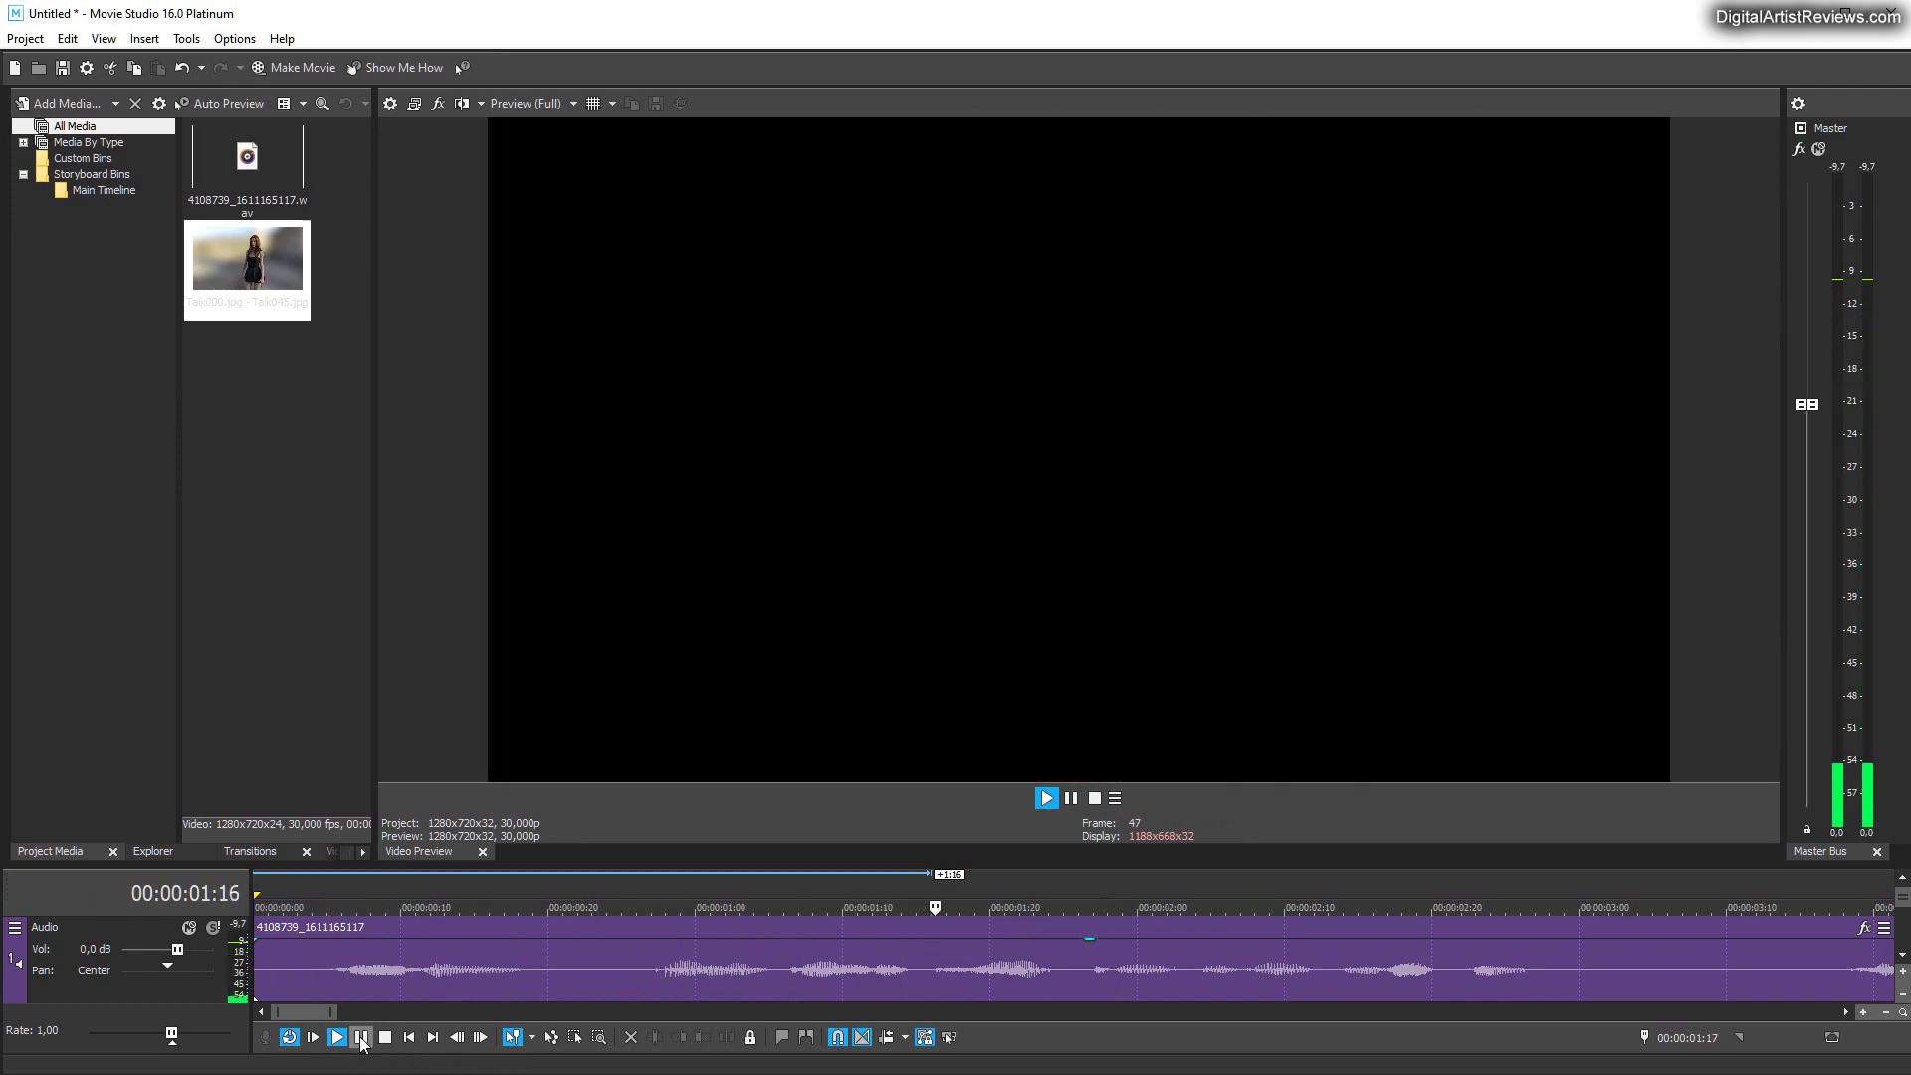
pyautogui.click(944, 907)
pyautogui.moveTo(944, 906); pyautogui.dragTo(828, 906)
pyautogui.hotkey('ctrl', 'Home')
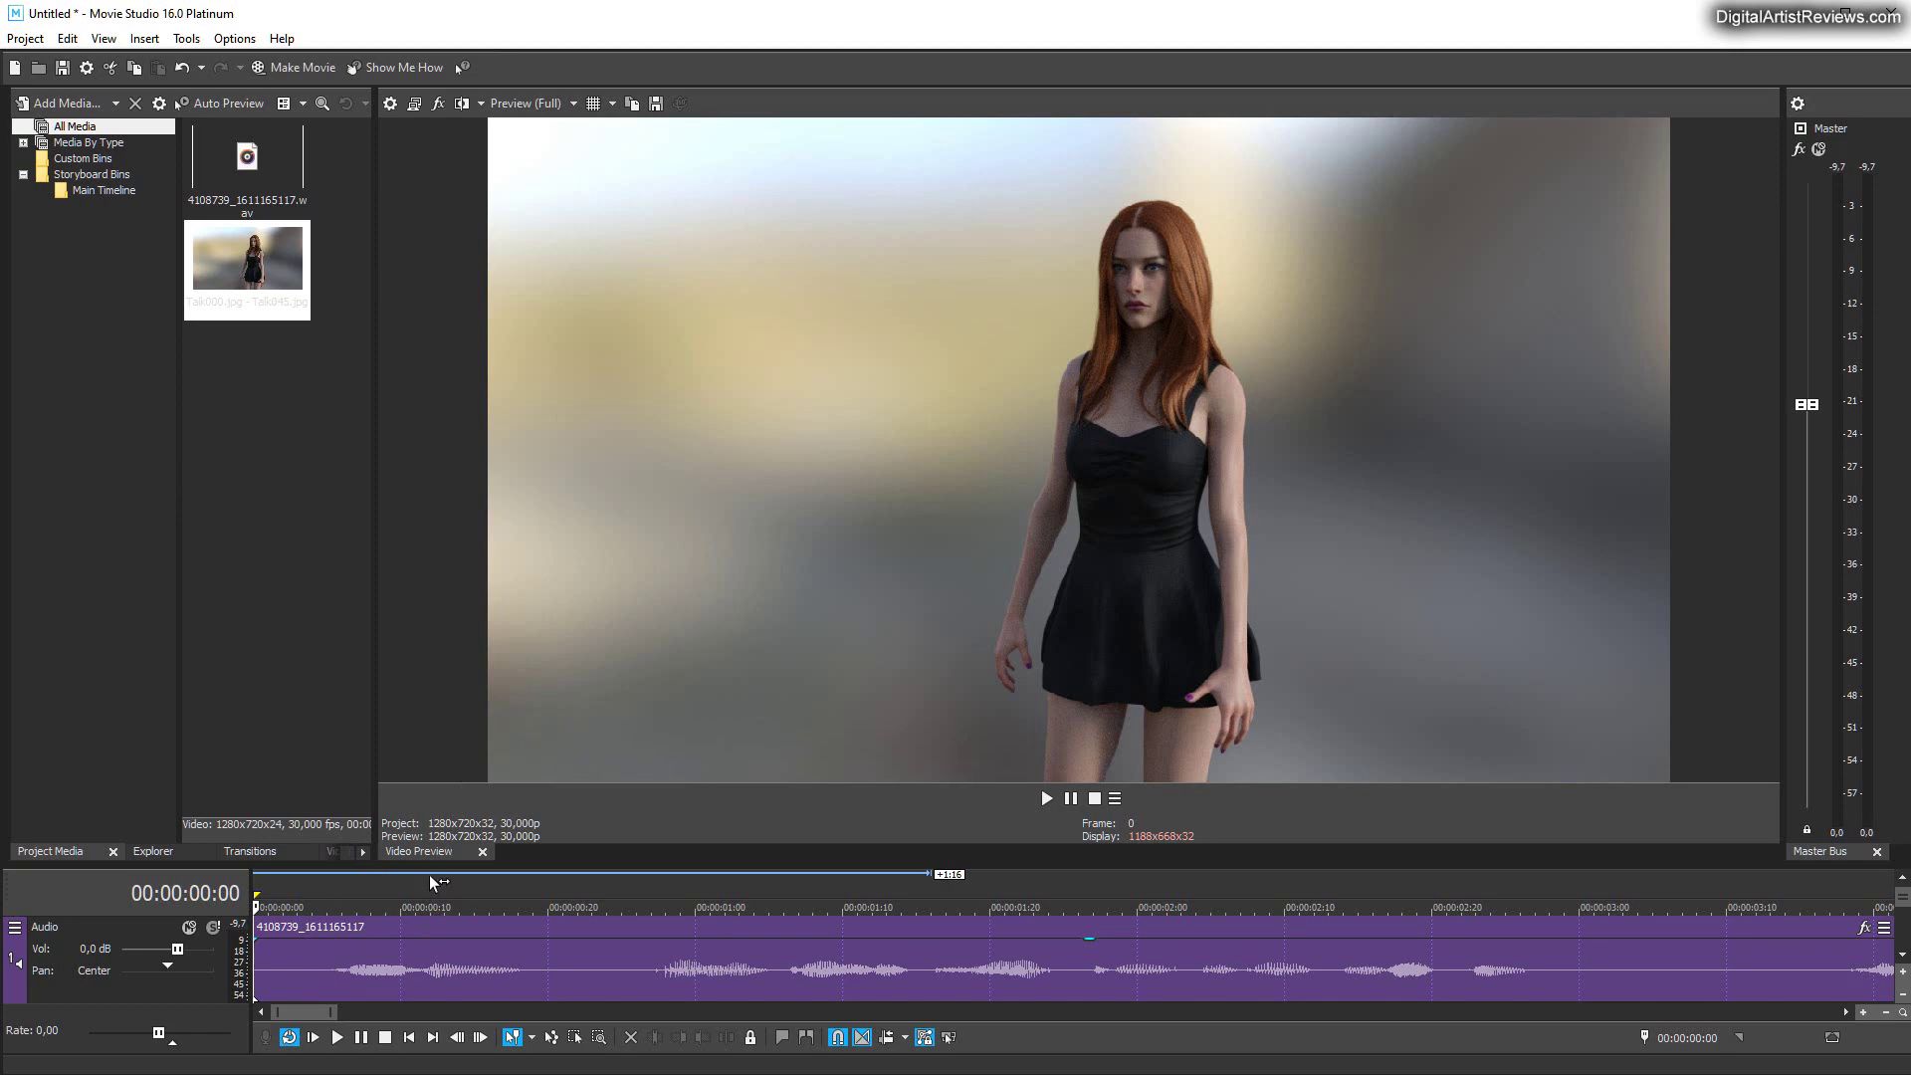
# Step: Make the timeline area taller, reduce the audio track's height to reveal the video track, and zoom in to individual frames
pyautogui.moveTo(434, 866); pyautogui.dragTo(422, 777)
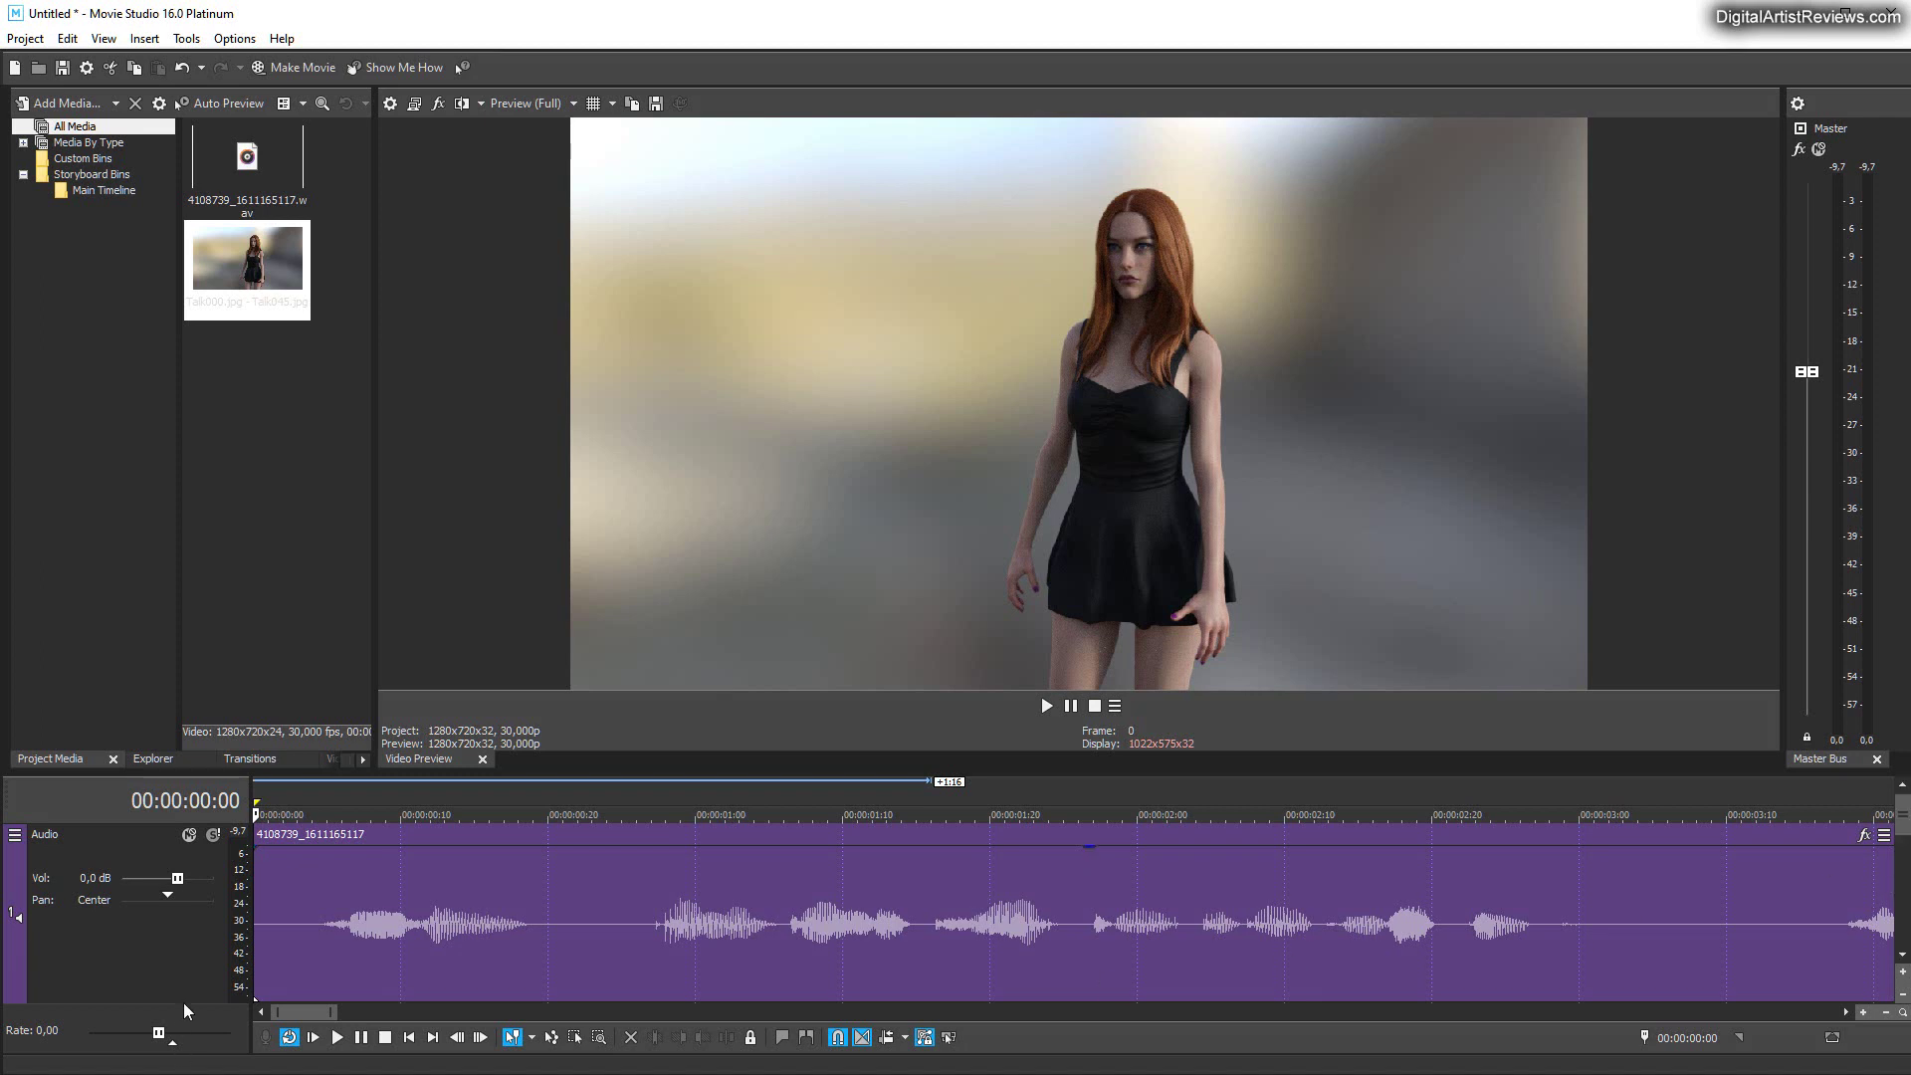
pyautogui.moveTo(179, 998); pyautogui.dragTo(171, 884)
pyautogui.click(381, 925)
pyautogui.scroll(5, 257, 899)
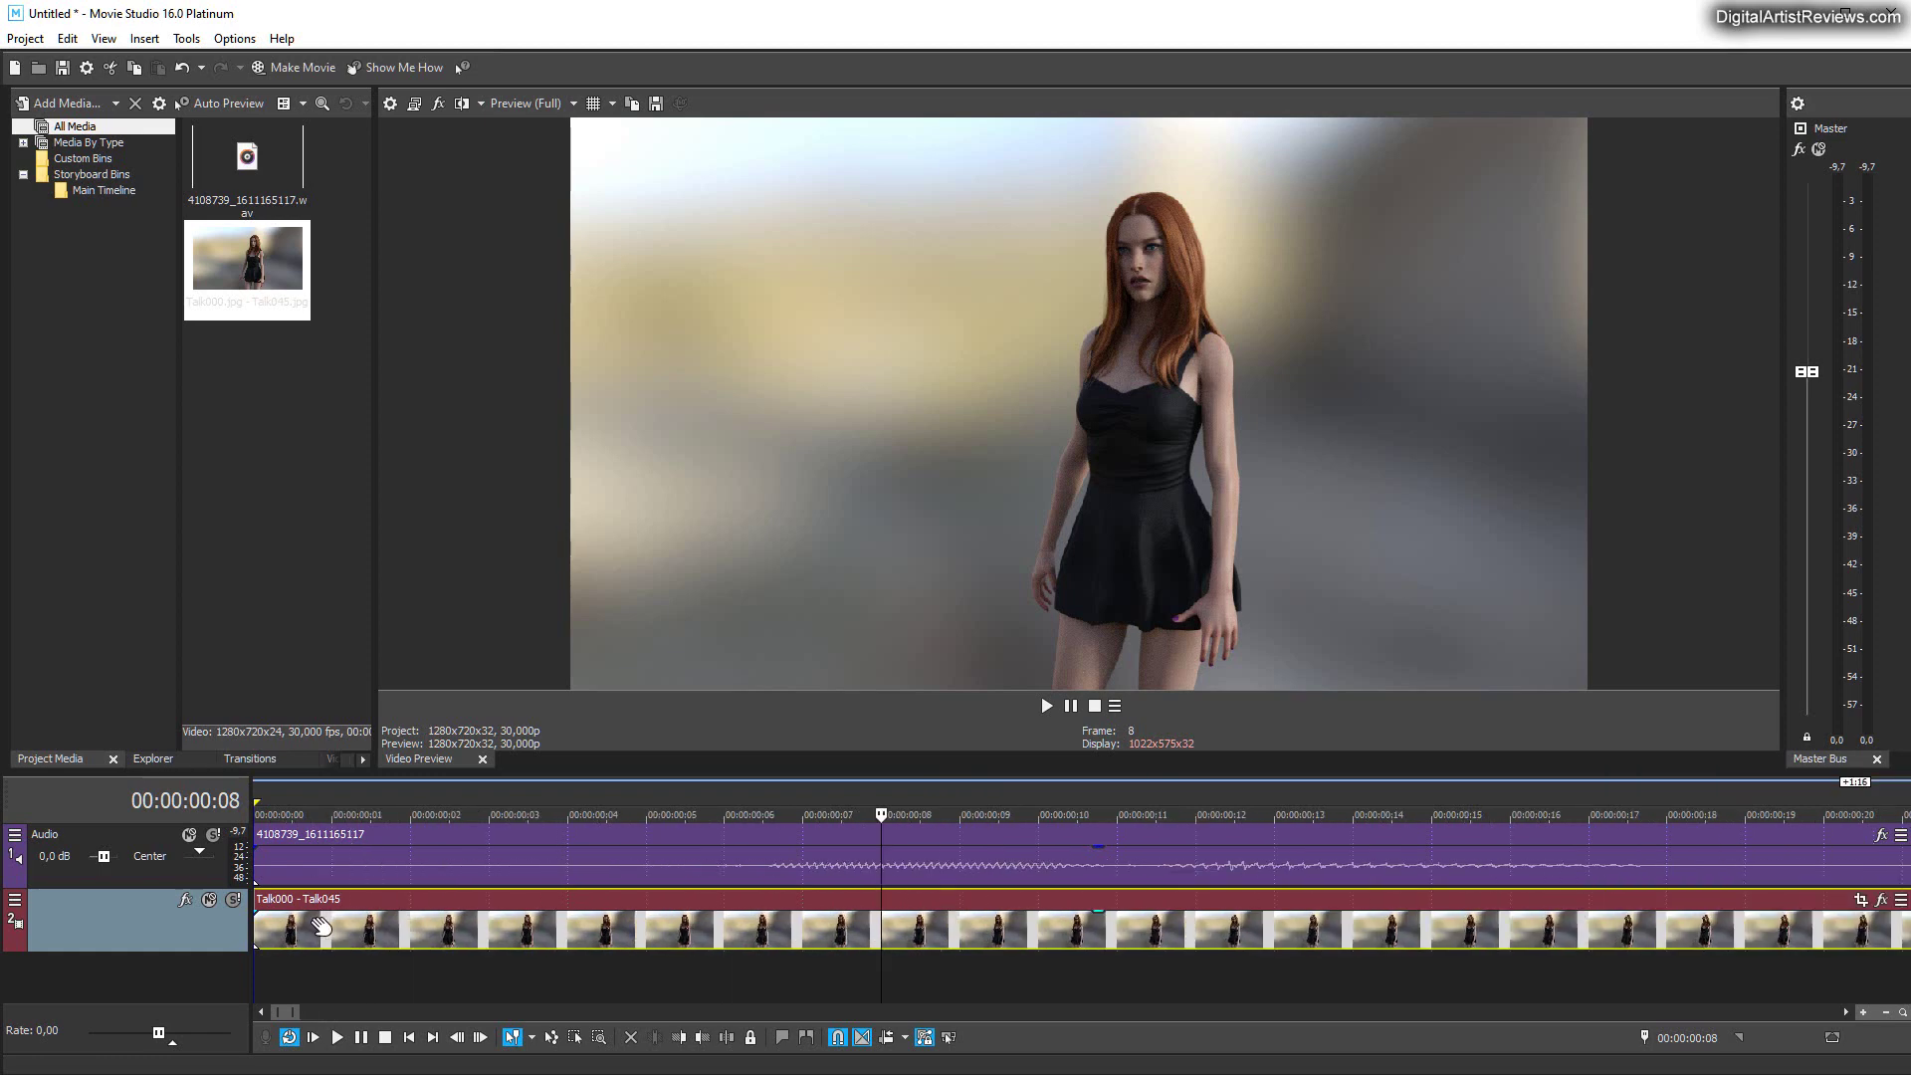
# Step: Try shifting the Talk000–Talk045 clip one frame later against the audio, and undo the shift
pyautogui.moveTo(257, 899)
pyautogui.mouseDown()
pyautogui.moveTo(329, 899)
pyautogui.moveTo(267, 897)
pyautogui.mouseUp()
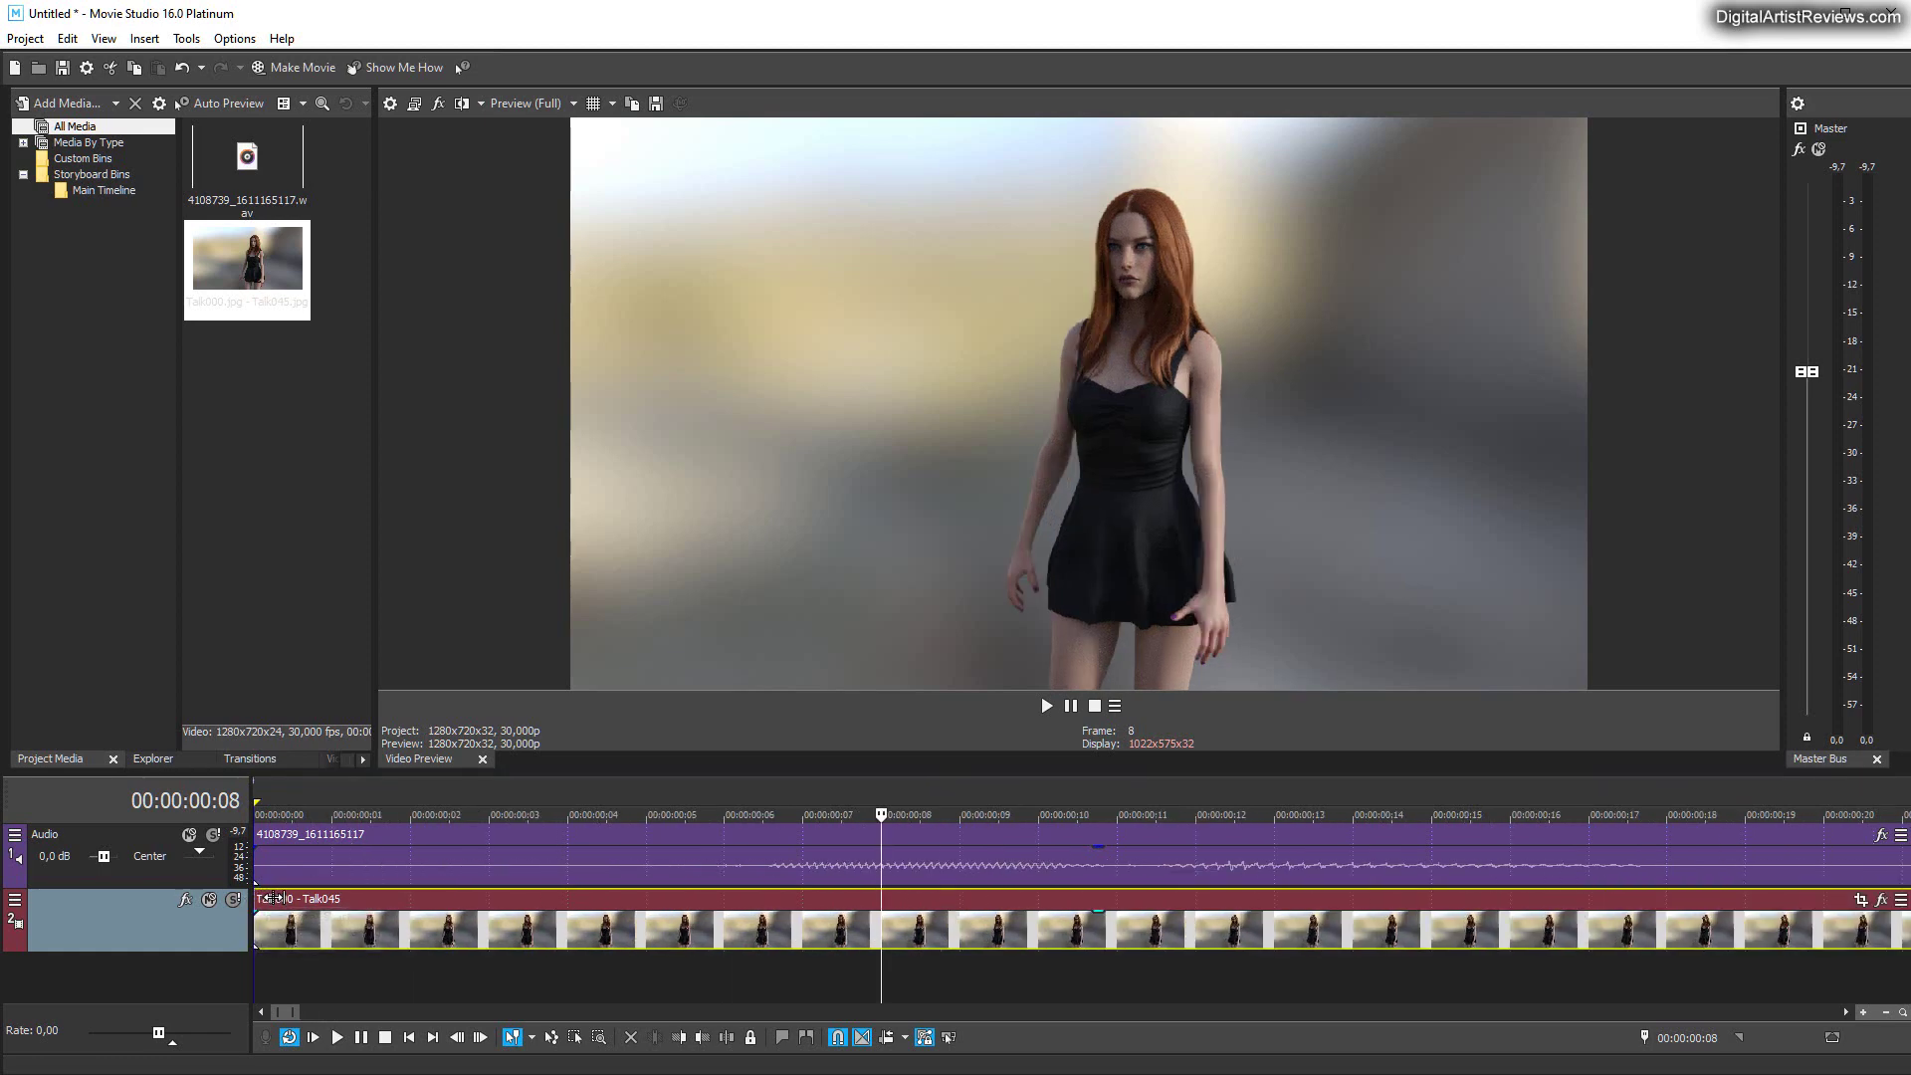
pyautogui.moveTo(286, 899); pyautogui.dragTo(334, 899)
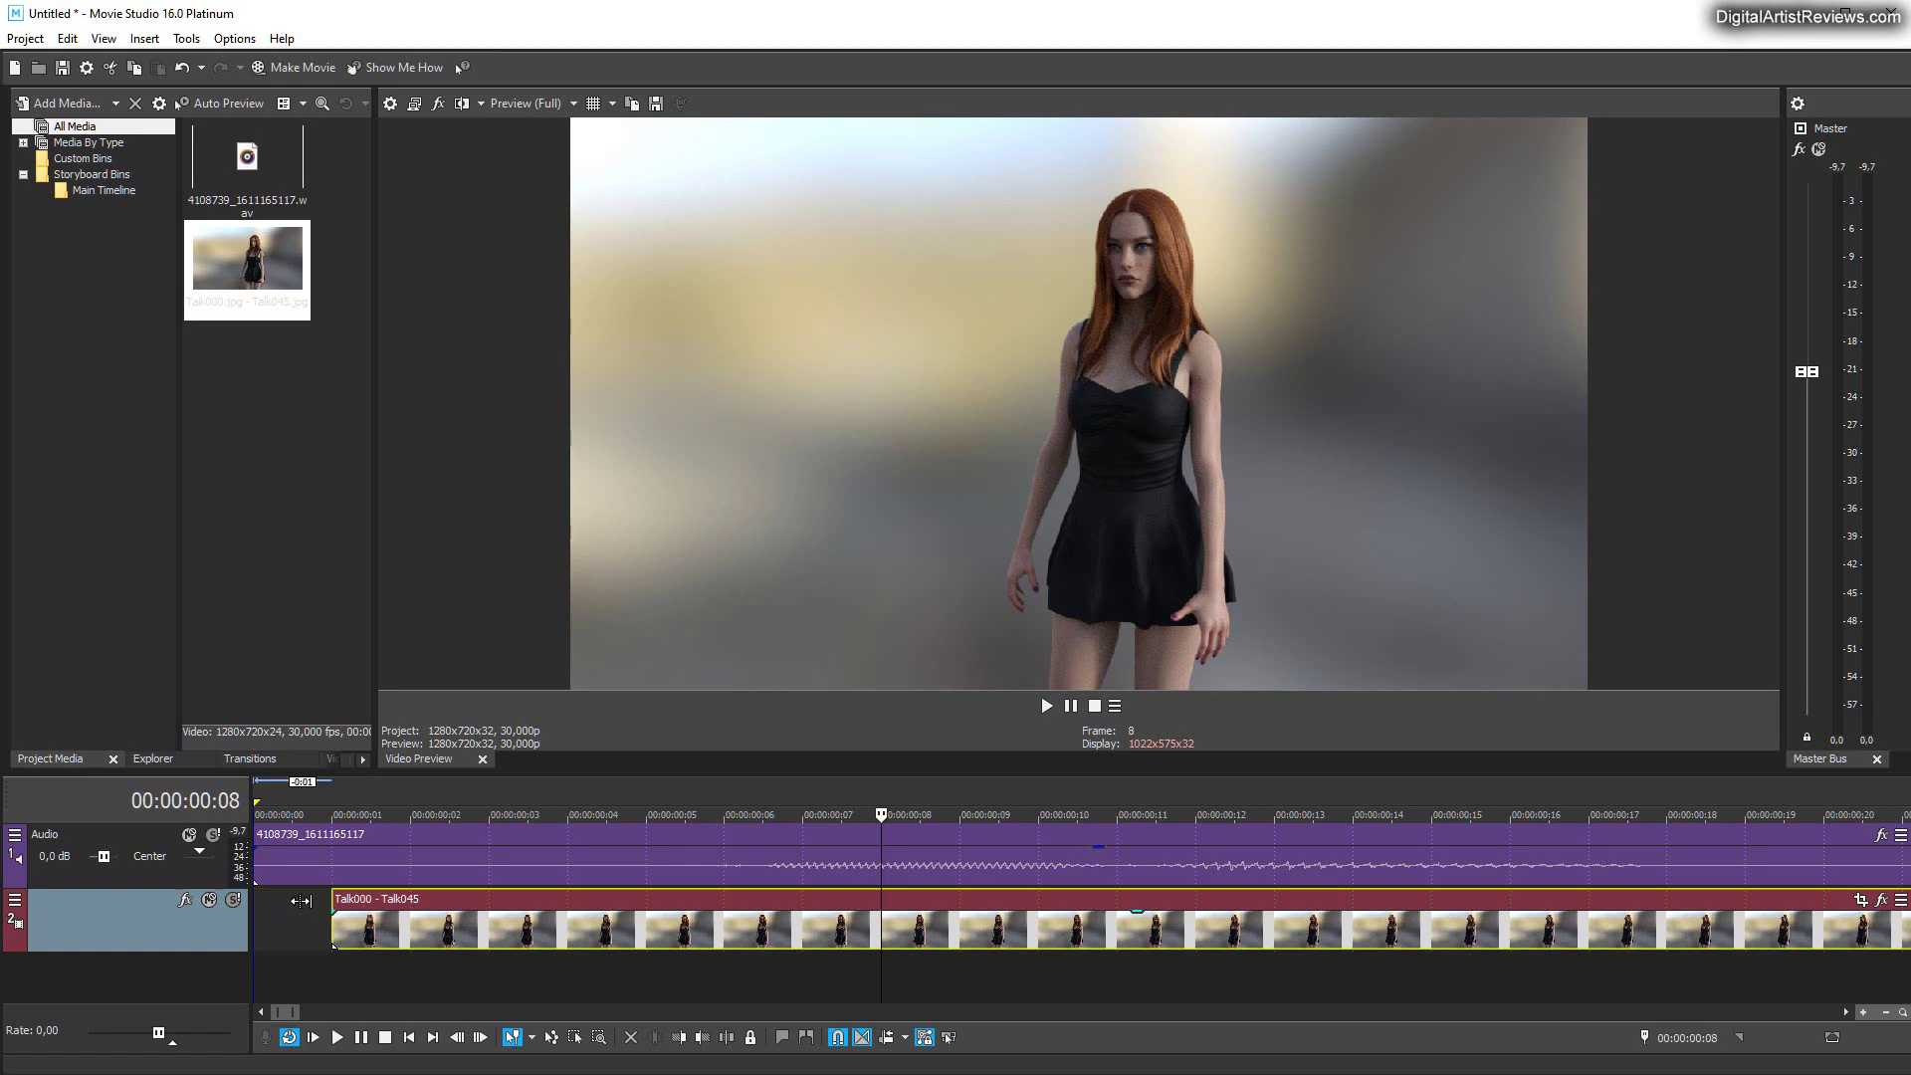
pyautogui.hotkey('ctrl', 'z')
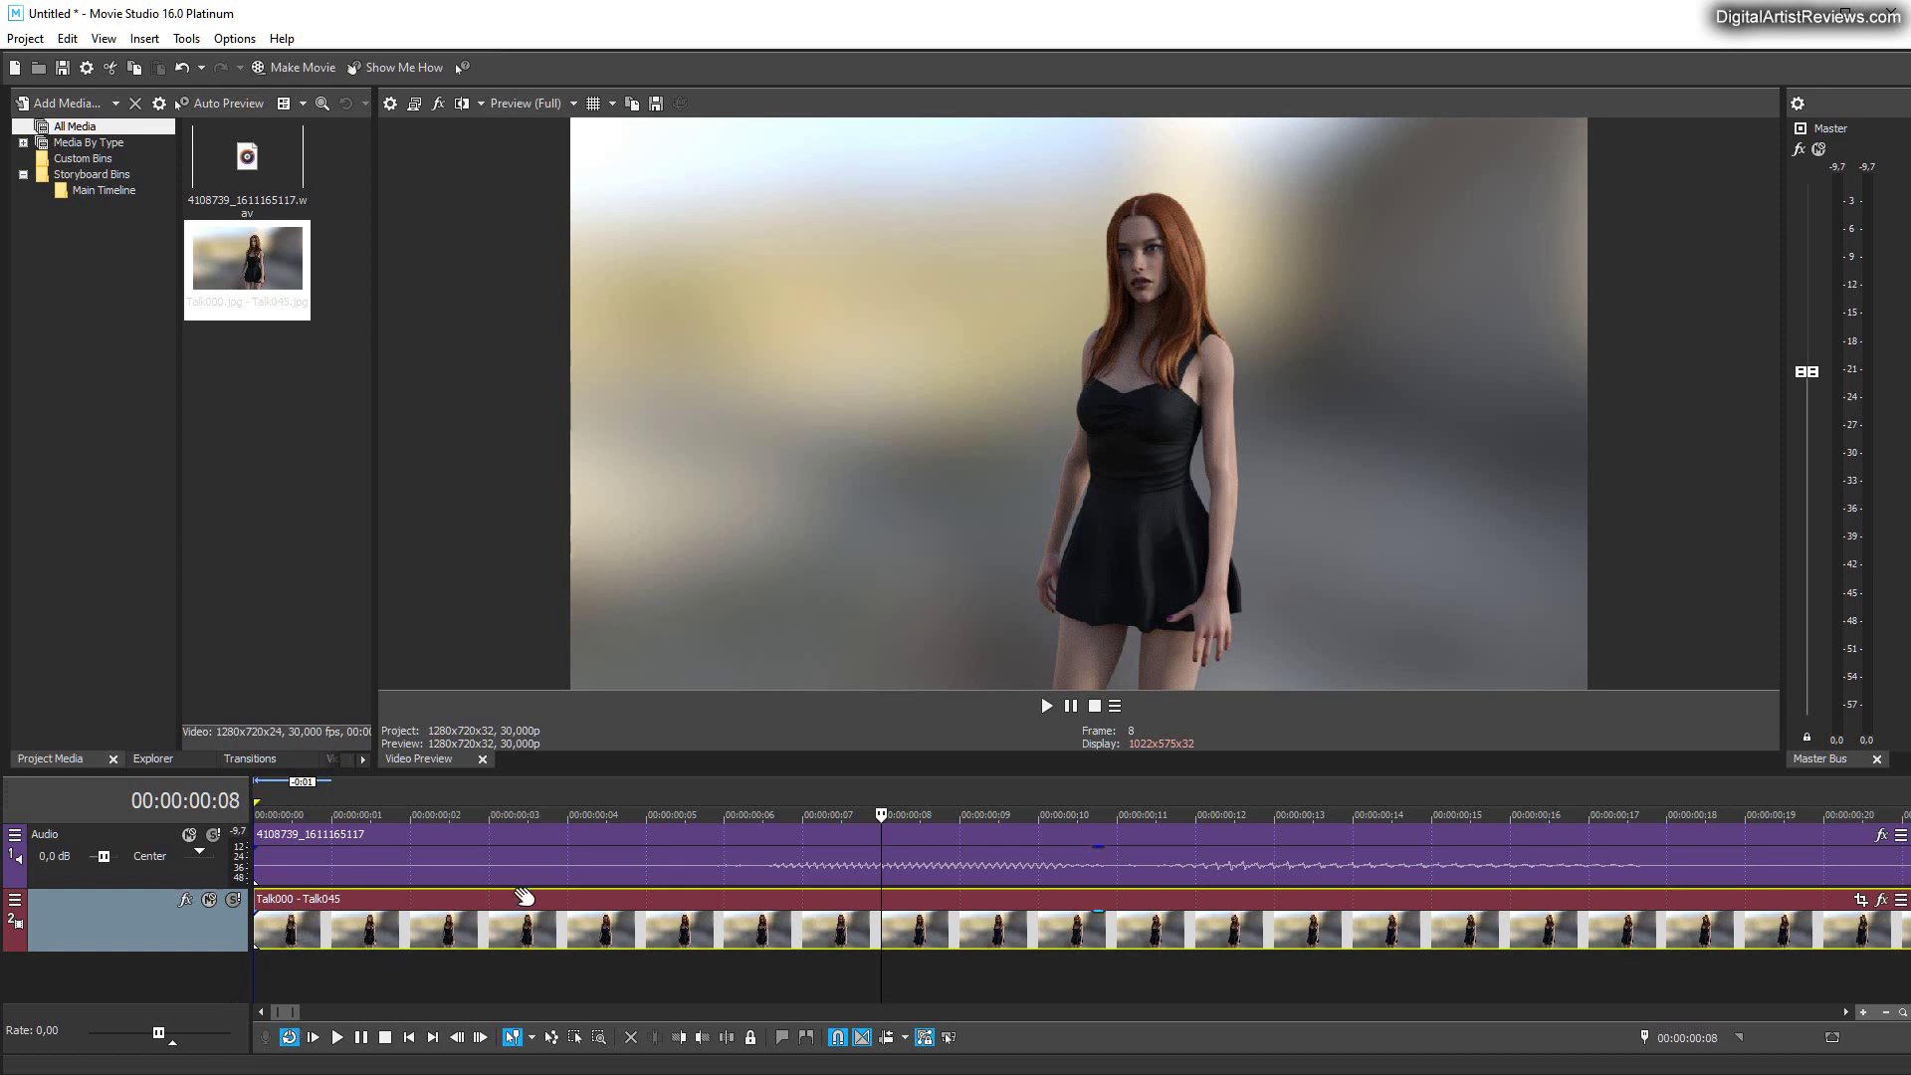
# Step: Play back the sequence with the audio to check the lip-sync, and return the playhead to the start
pyautogui.moveTo(884, 814); pyautogui.dragTo(179, 759)
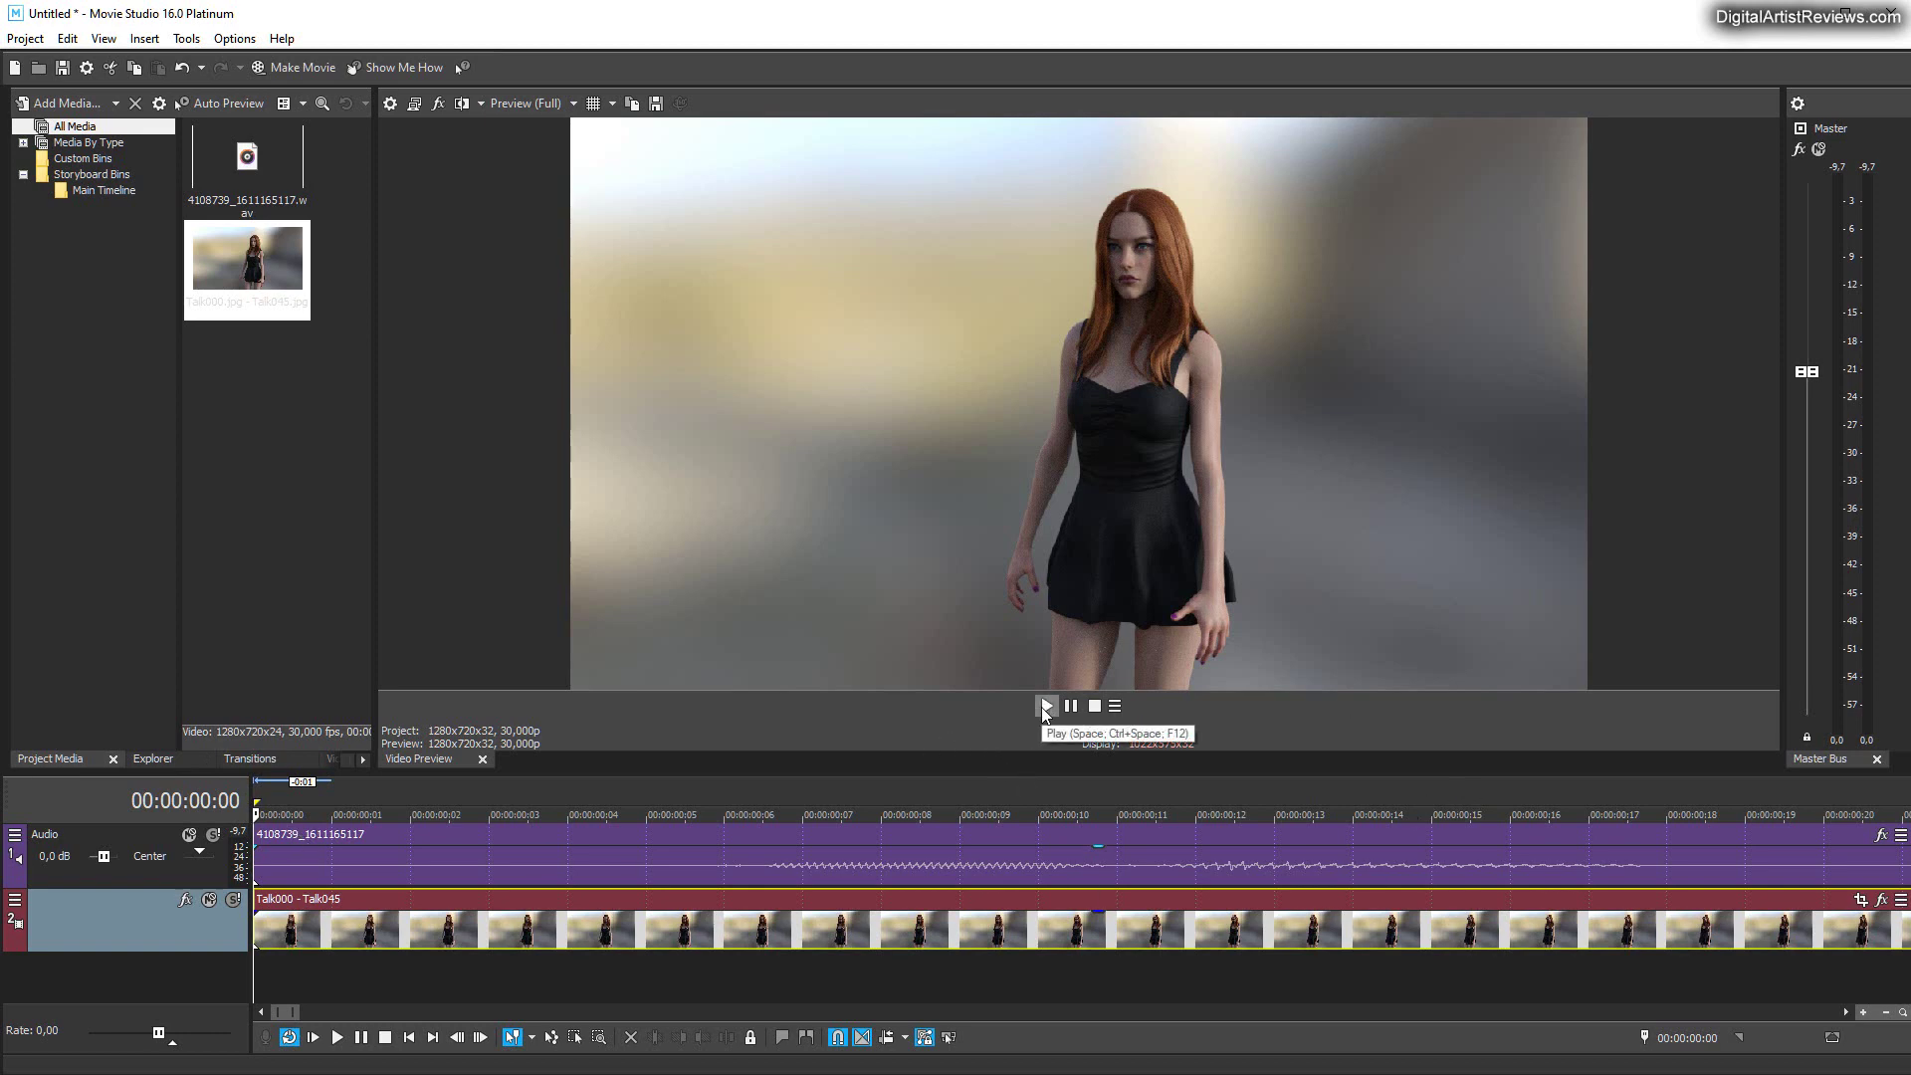
pyautogui.click(336, 1040)
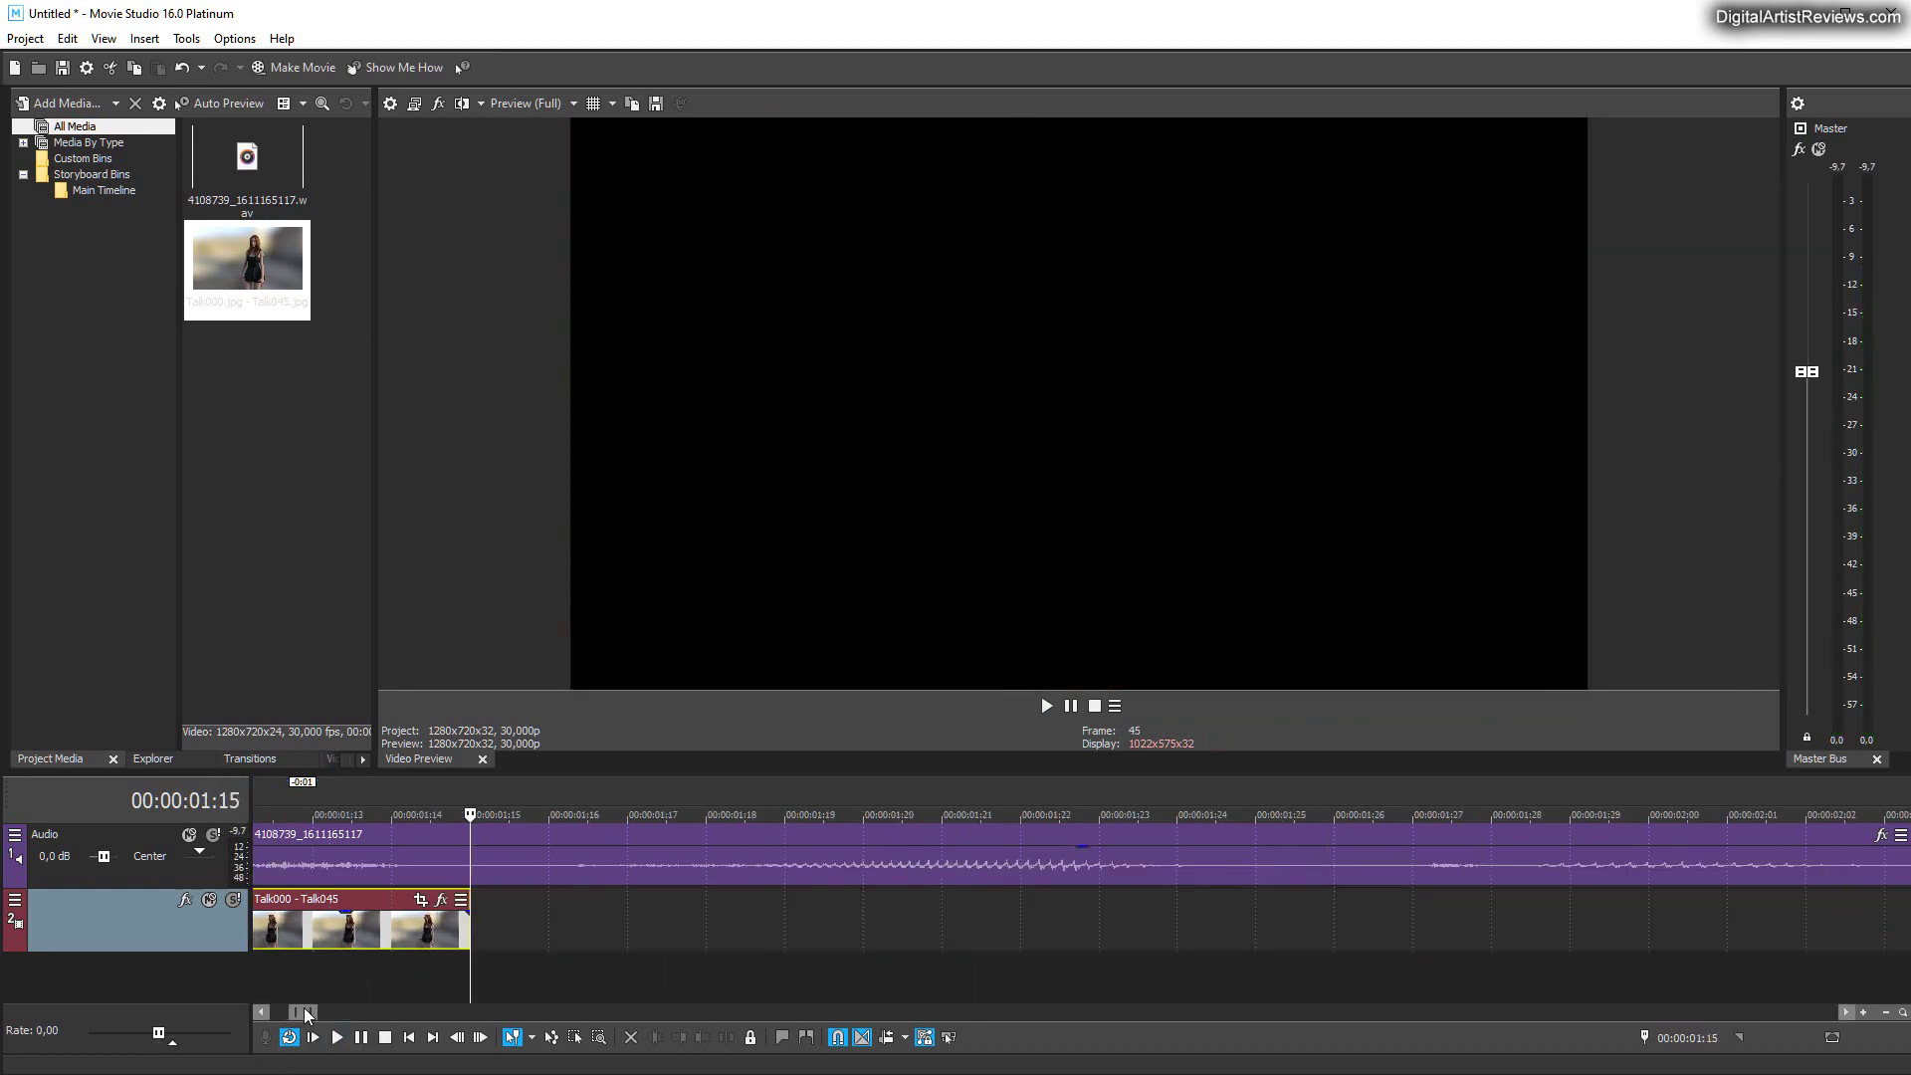
pyautogui.moveTo(304, 1012); pyautogui.dragTo(286, 1012)
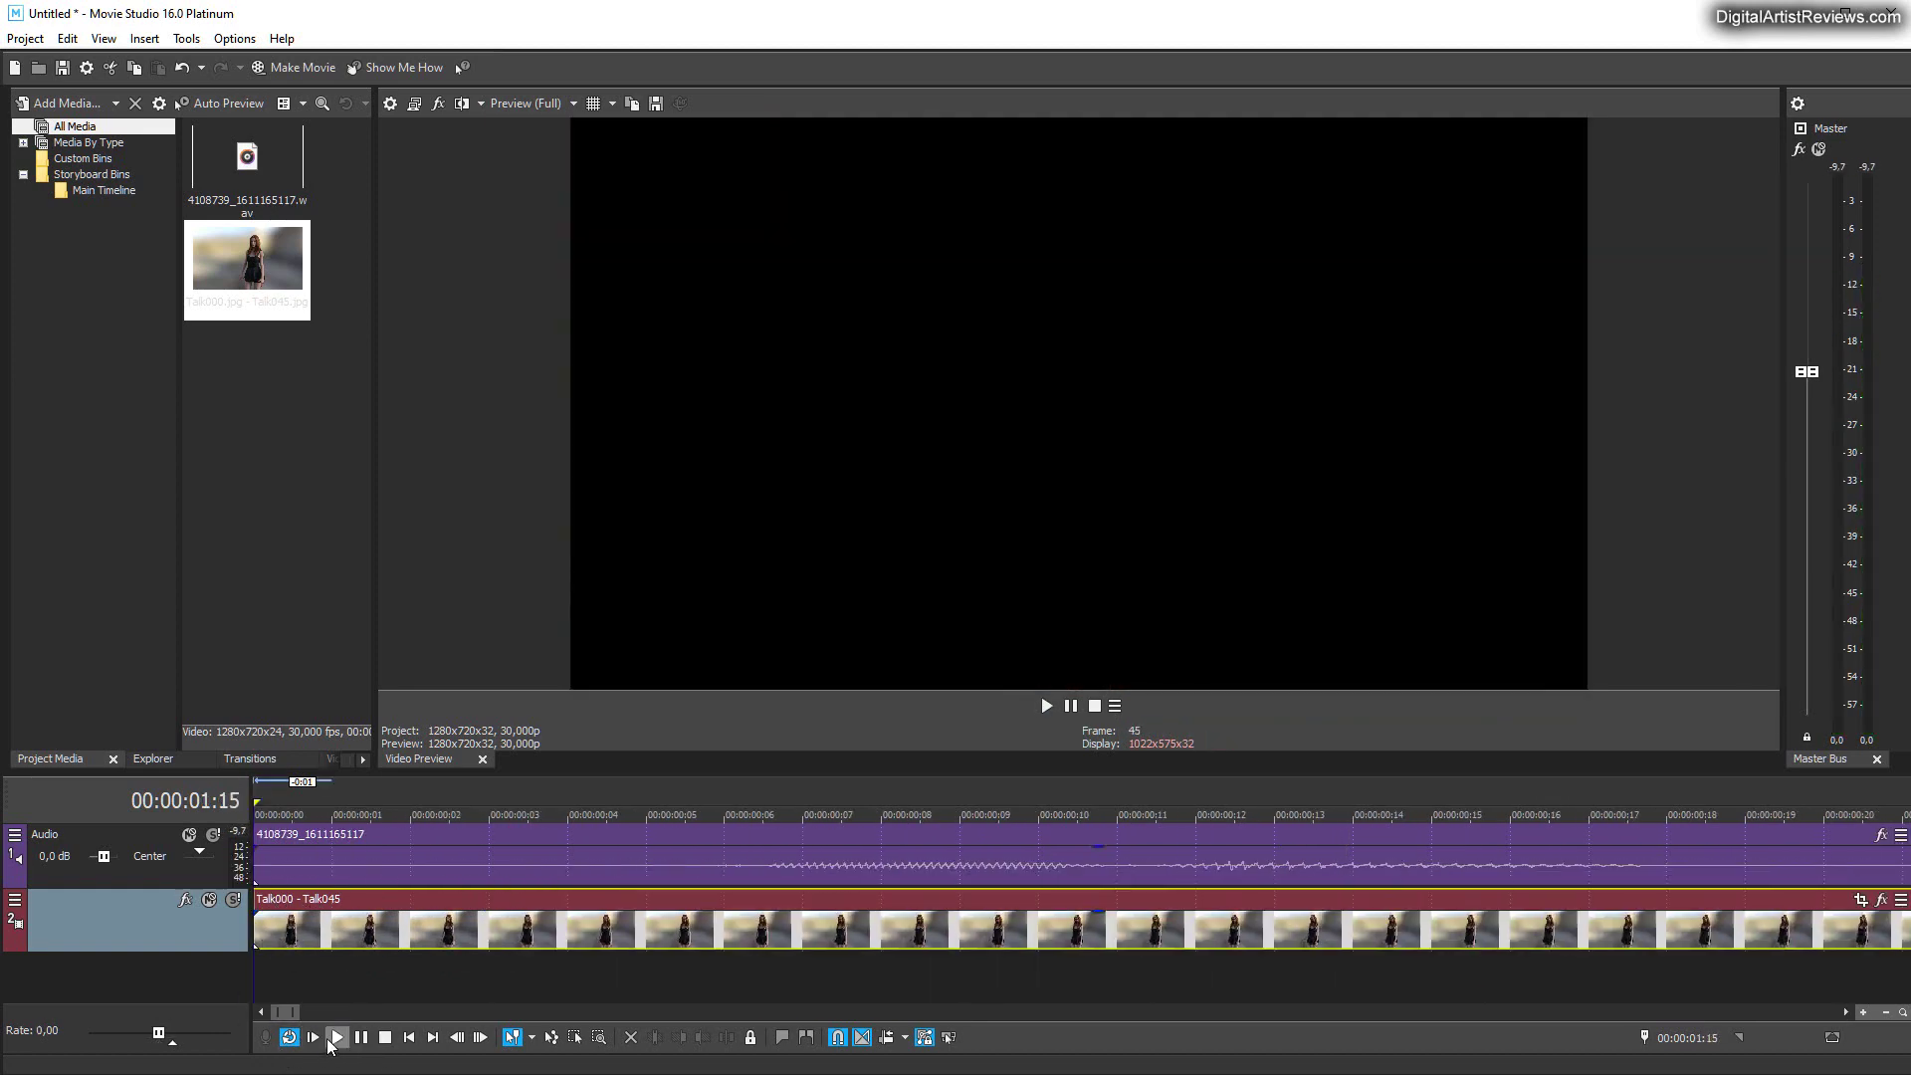
pyautogui.click(336, 1038)
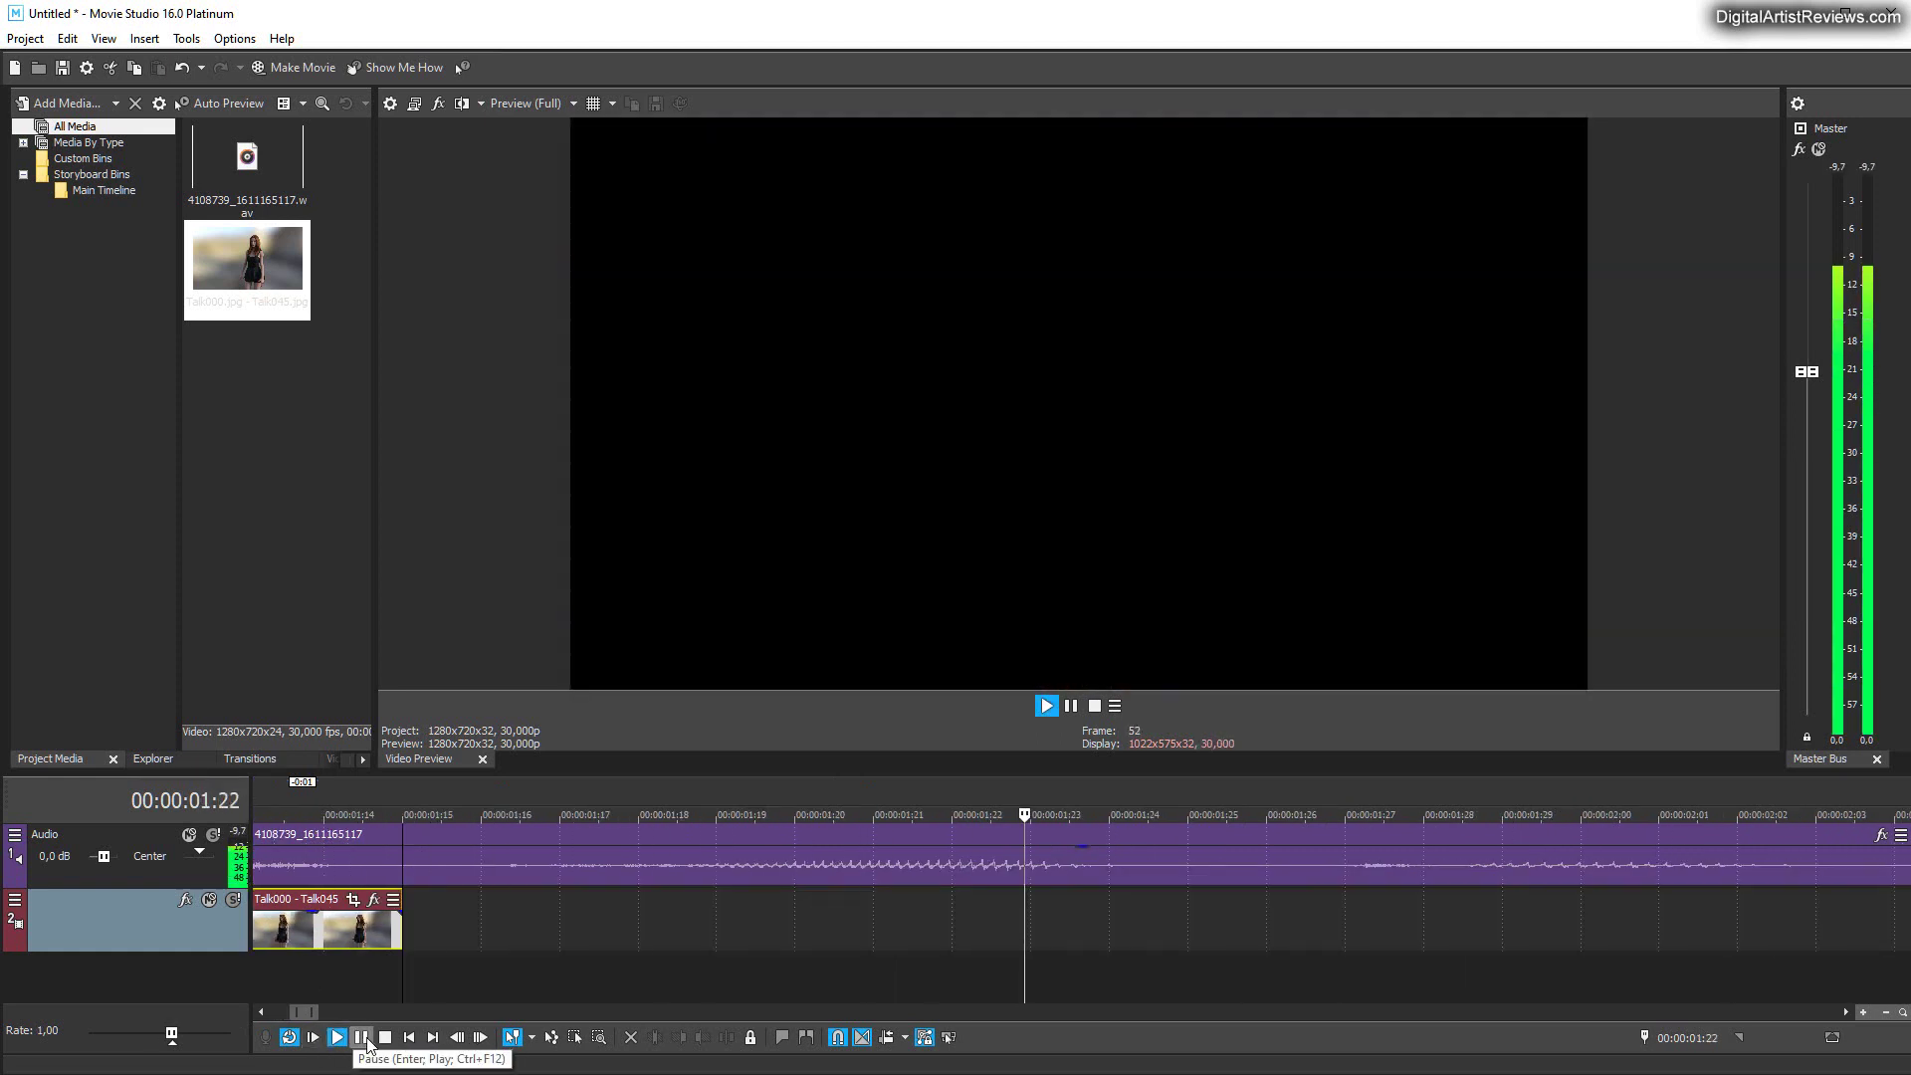
pyautogui.click(359, 1038)
pyautogui.moveTo(296, 1011); pyautogui.dragTo(252, 1011)
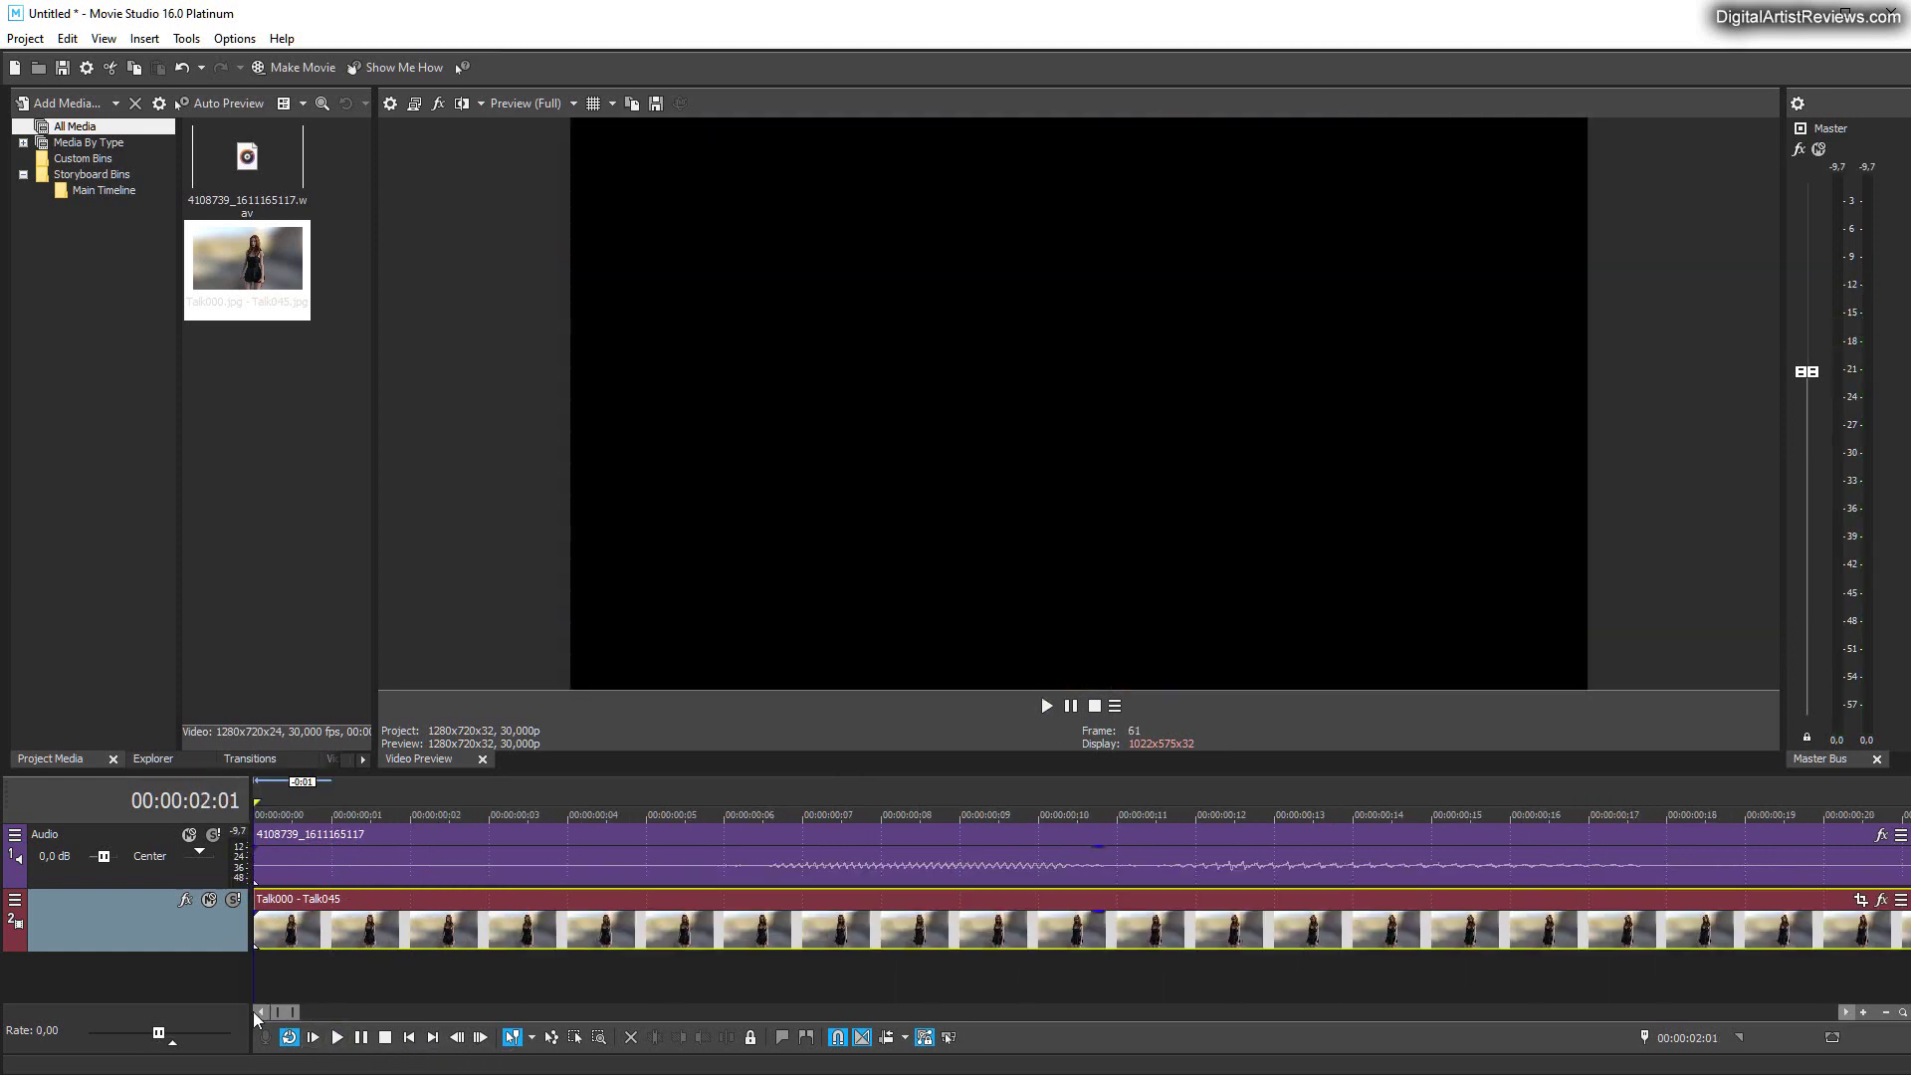
pyautogui.click(253, 810)
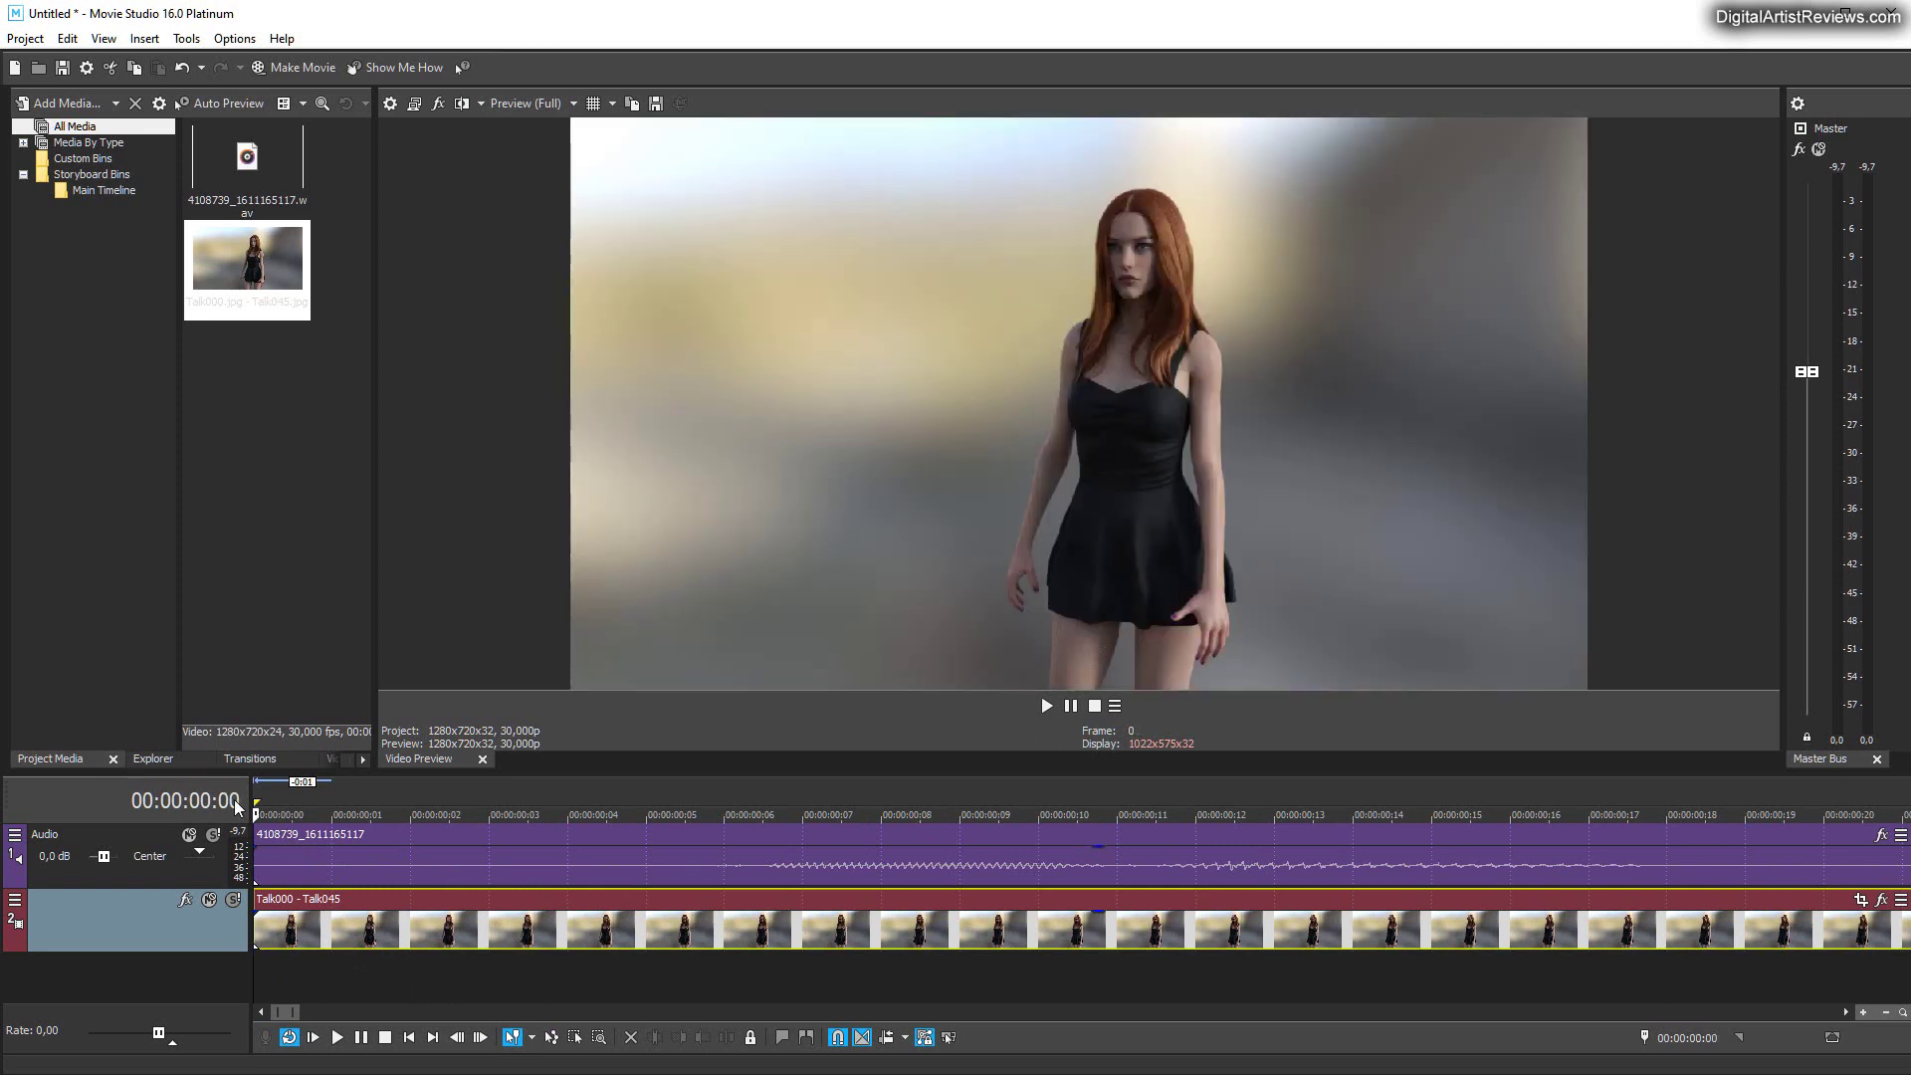